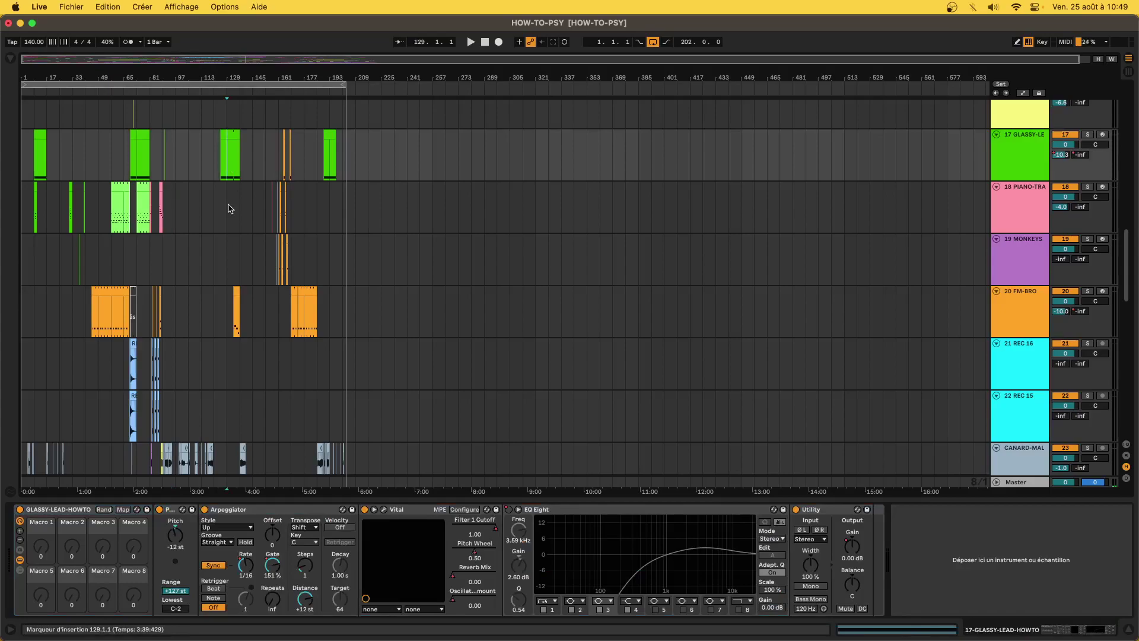
Look over the whole arrangement, from the kick and bass tracks up to the REC and RISER-GOOD clips.
scroll(153, 374, "up", 5)
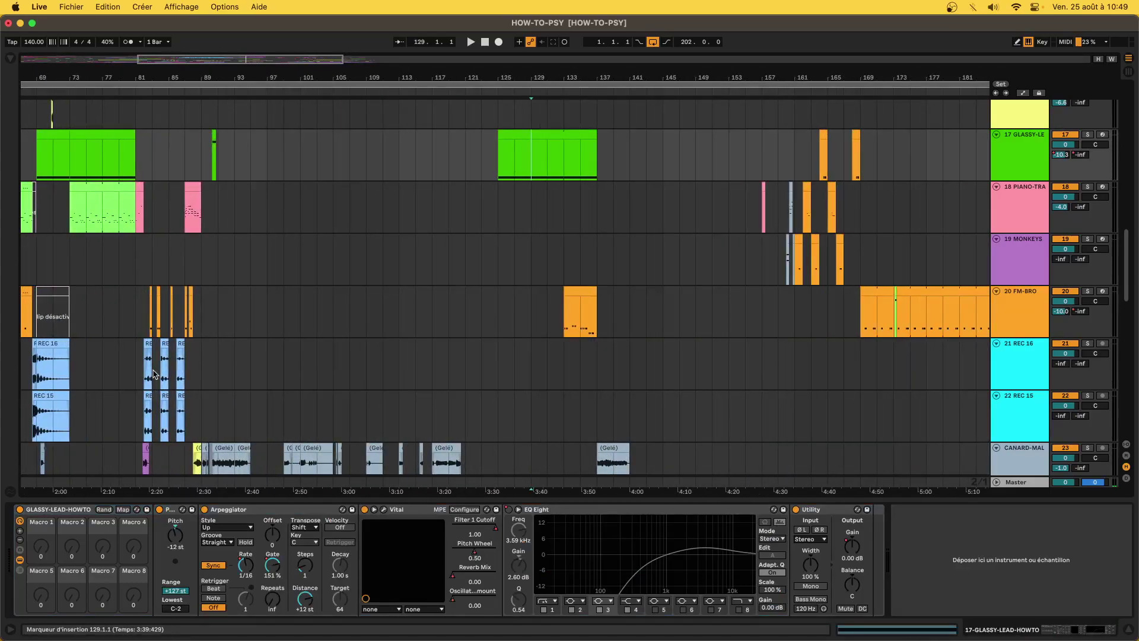
scroll(154, 374, "down", 10)
scroll(153, 374, "down", 1)
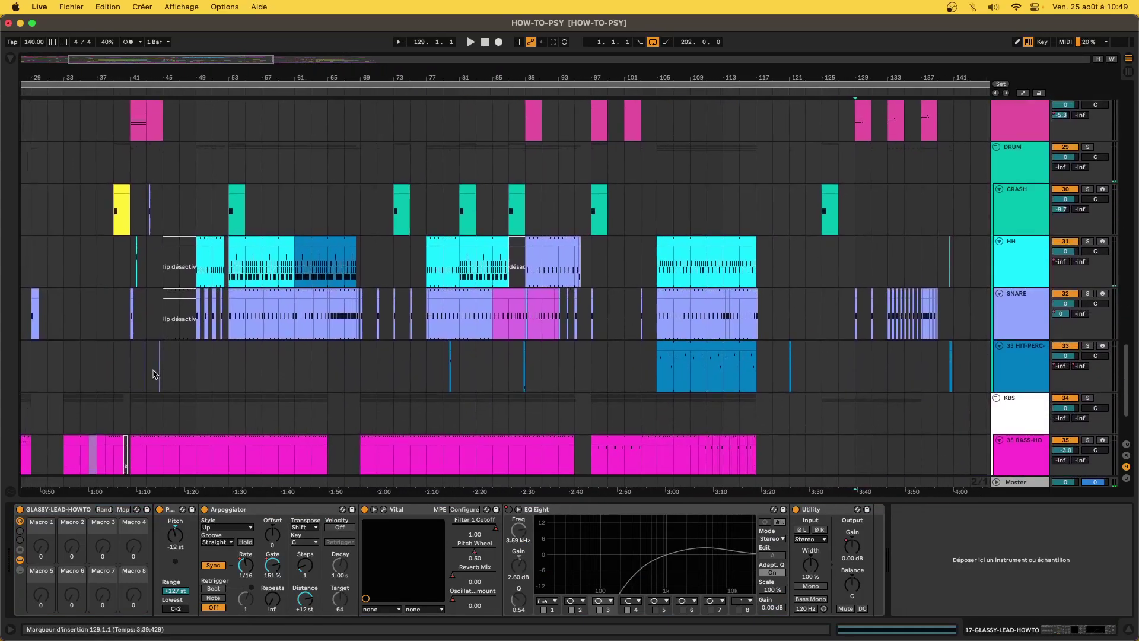
scroll(154, 374, "down", 3)
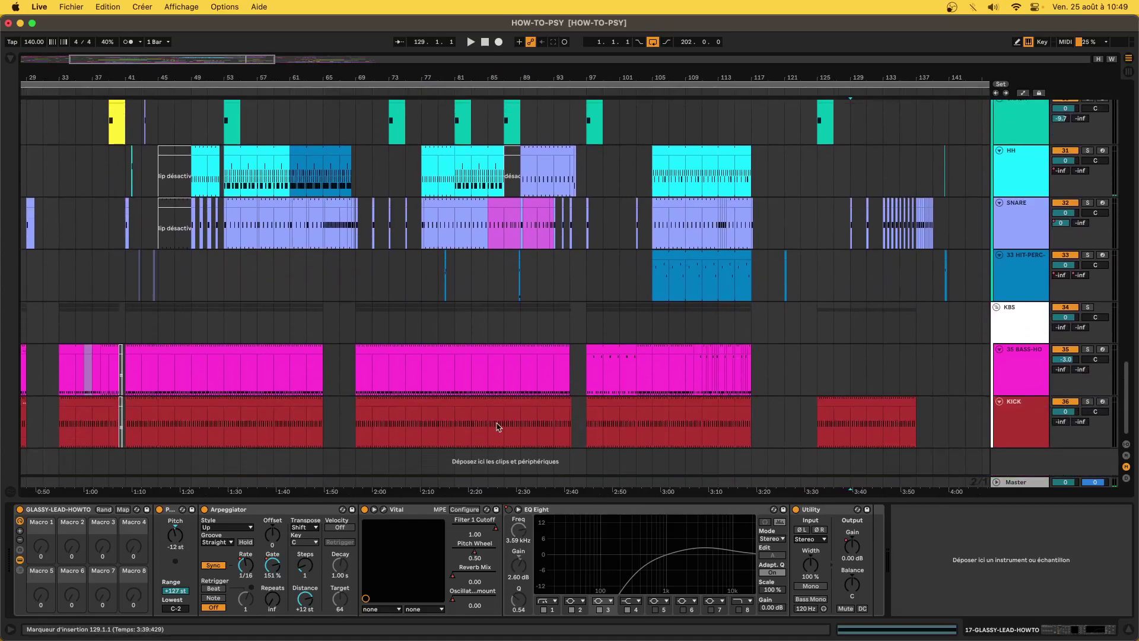
scroll(845, 361, "up", 7)
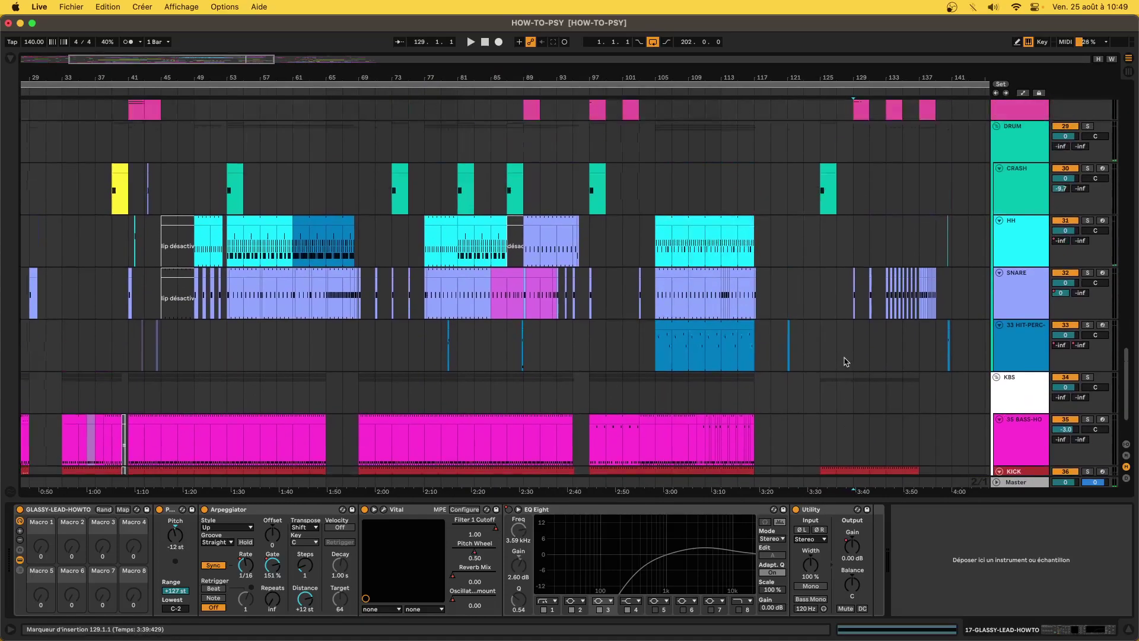
scroll(845, 362, "up", 12)
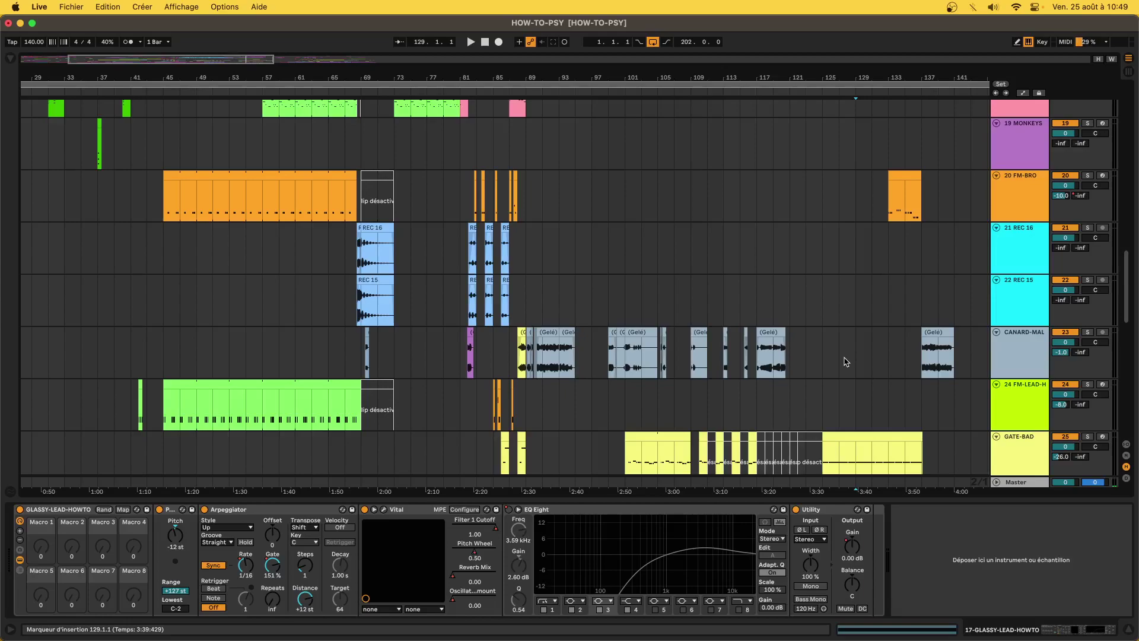
key("w")
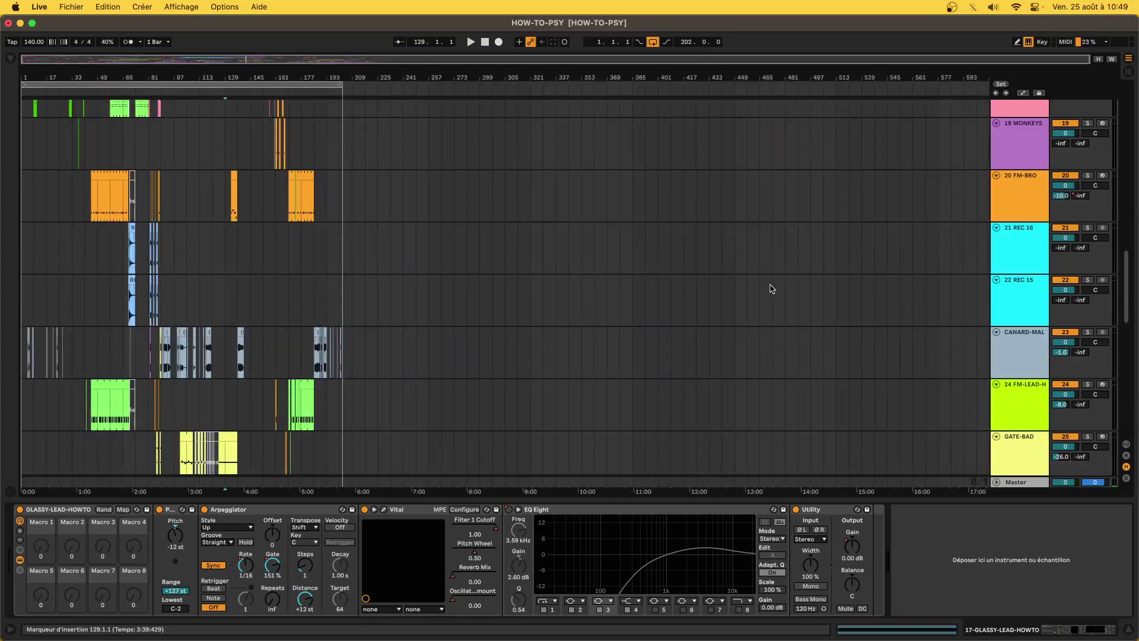
scroll(332, 289, "up", 8)
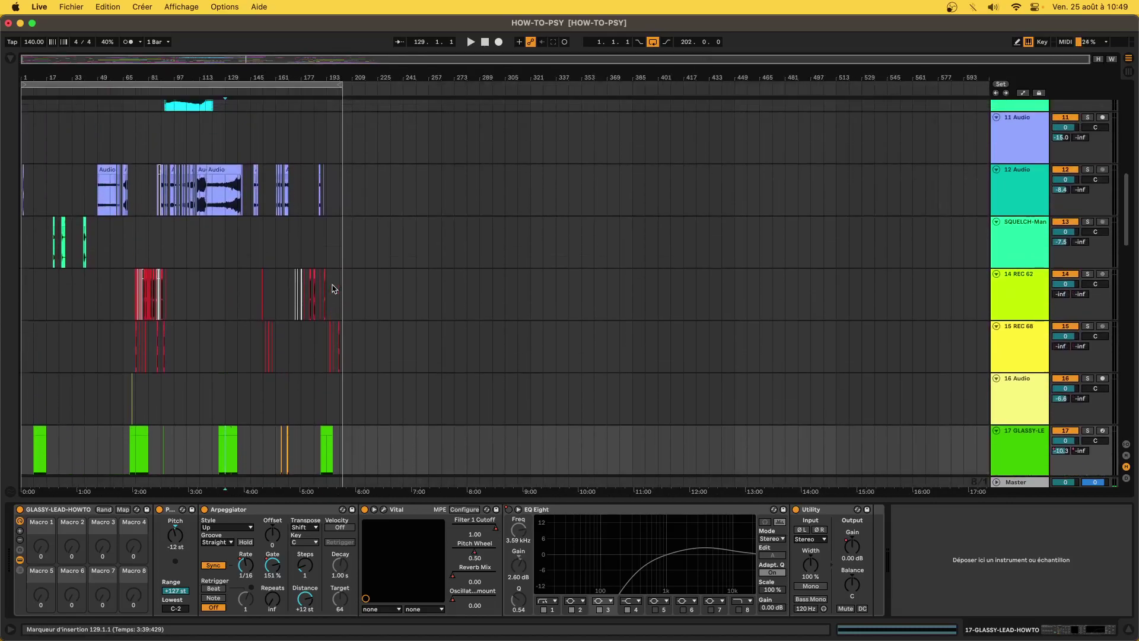
scroll(134, 265, "up", 1)
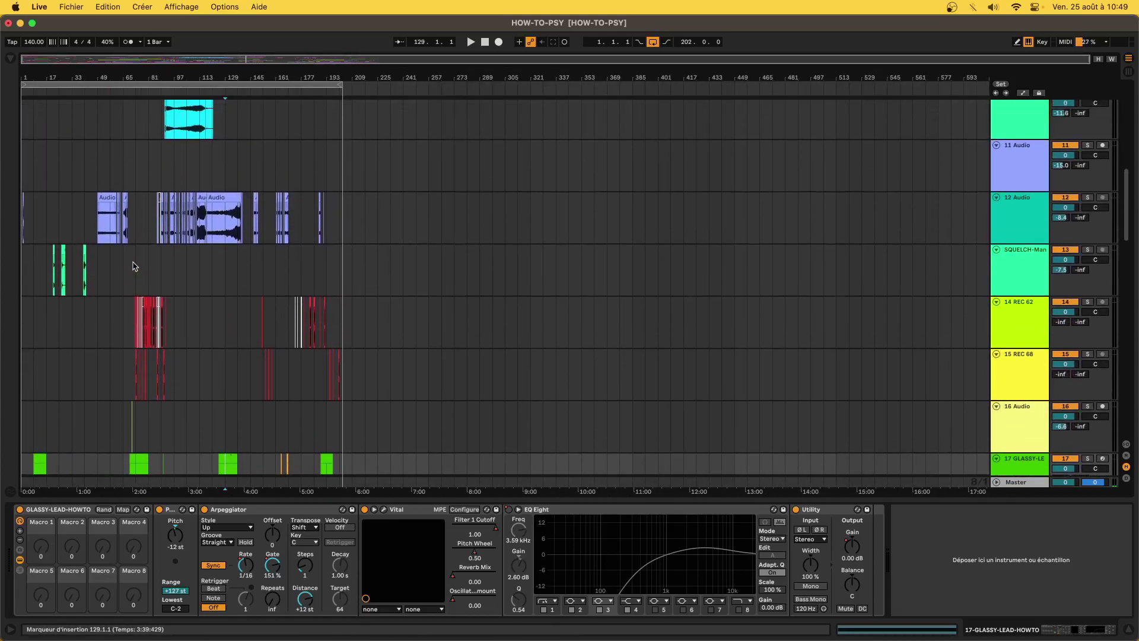
scroll(134, 265, "up", 10)
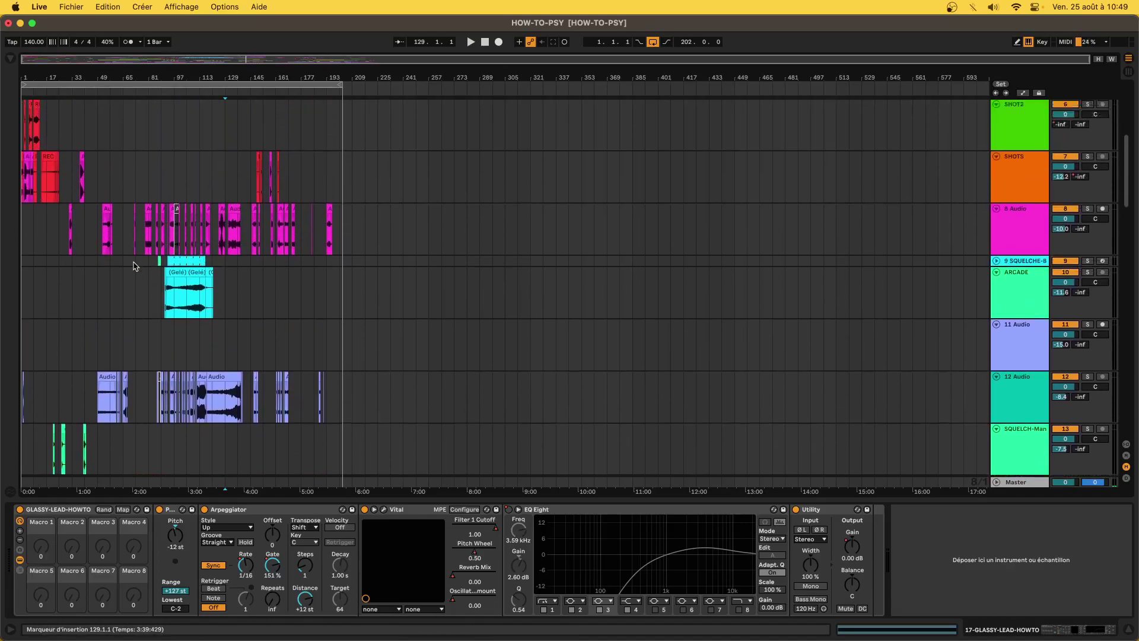
left_click(370, 178)
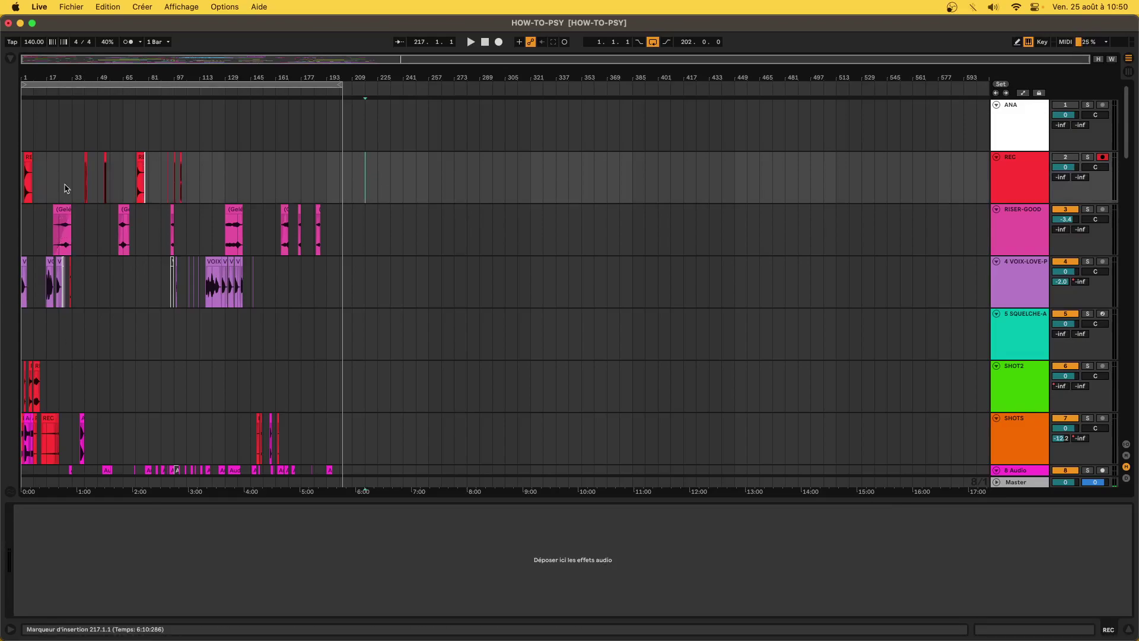
scroll(62, 195, "up", 5)
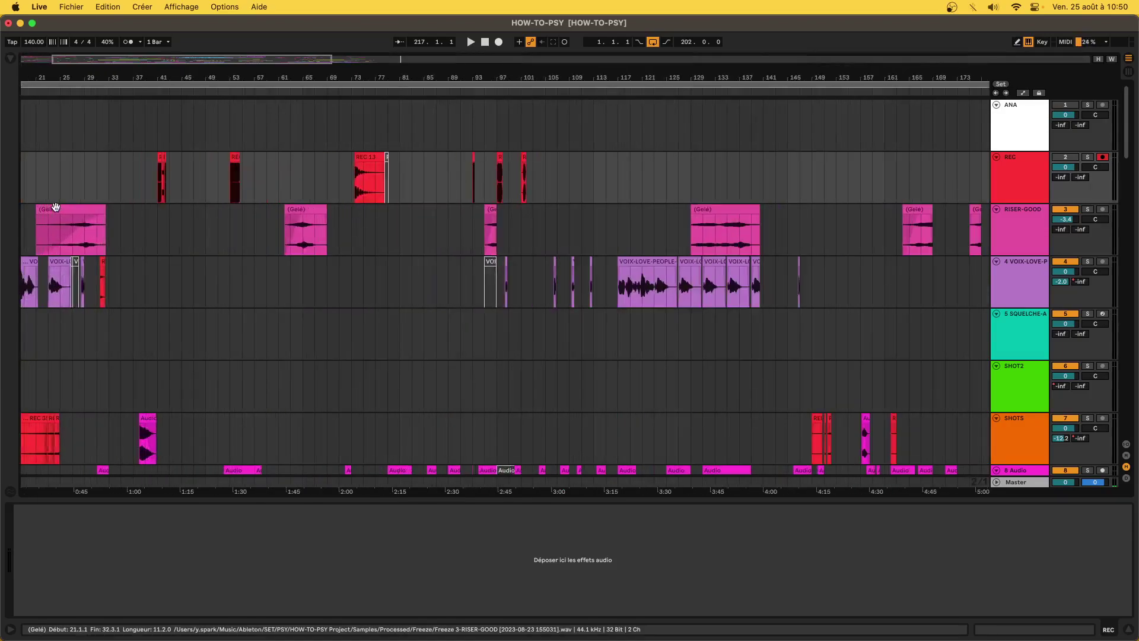
left_click(82, 247)
scroll(530, 349, "down", 5)
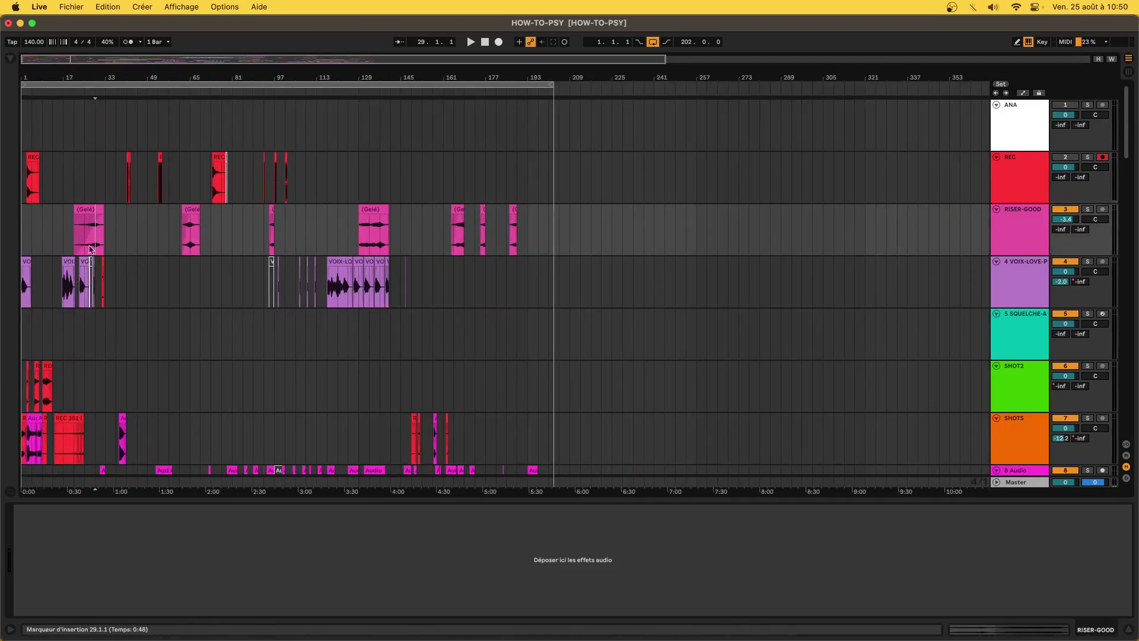
Select the first VOIX-LOVE-PEOPLE vocal clip and review its track's effect chain from Spectral Resonator to EQ Eight.
left_click(26, 281)
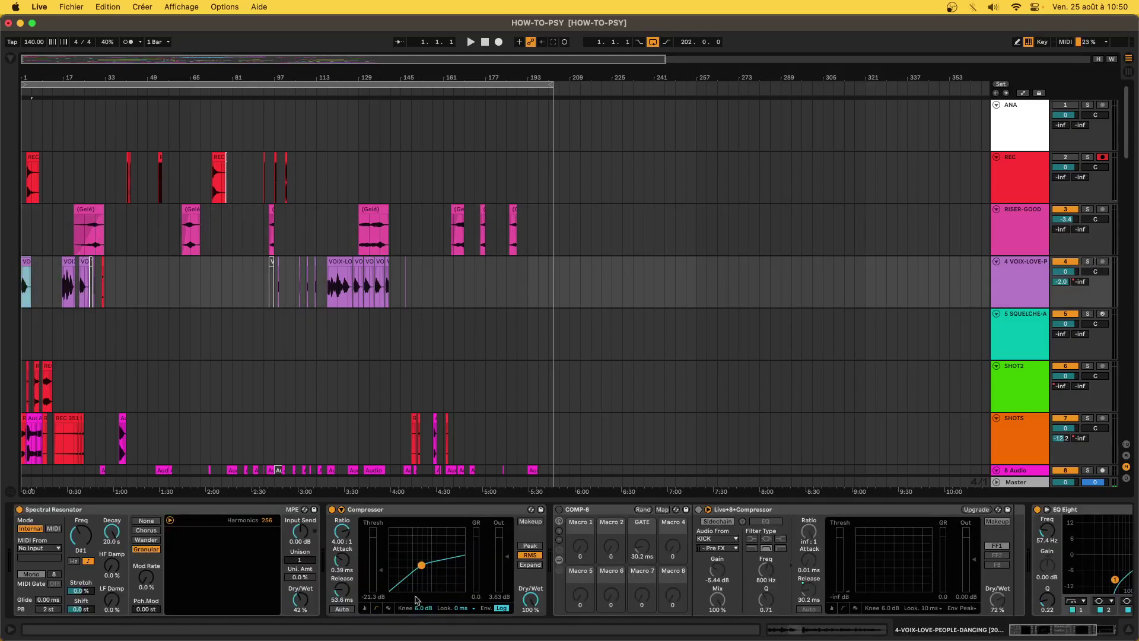
left_click(148, 515)
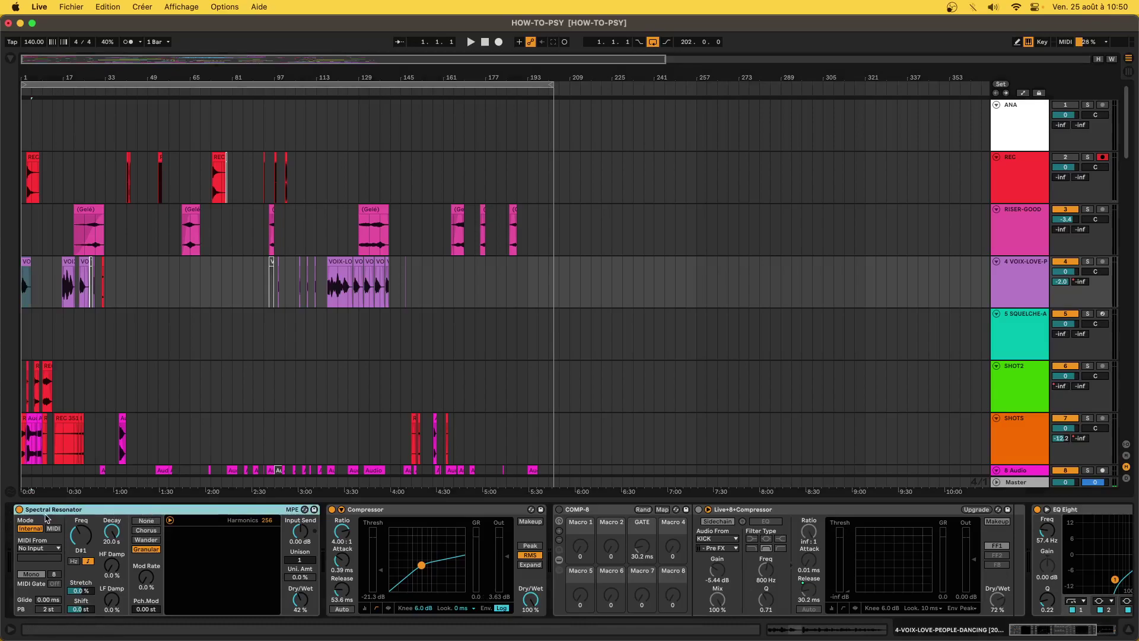
scroll(177, 556, "right", 3)
scroll(176, 556, "right", 4)
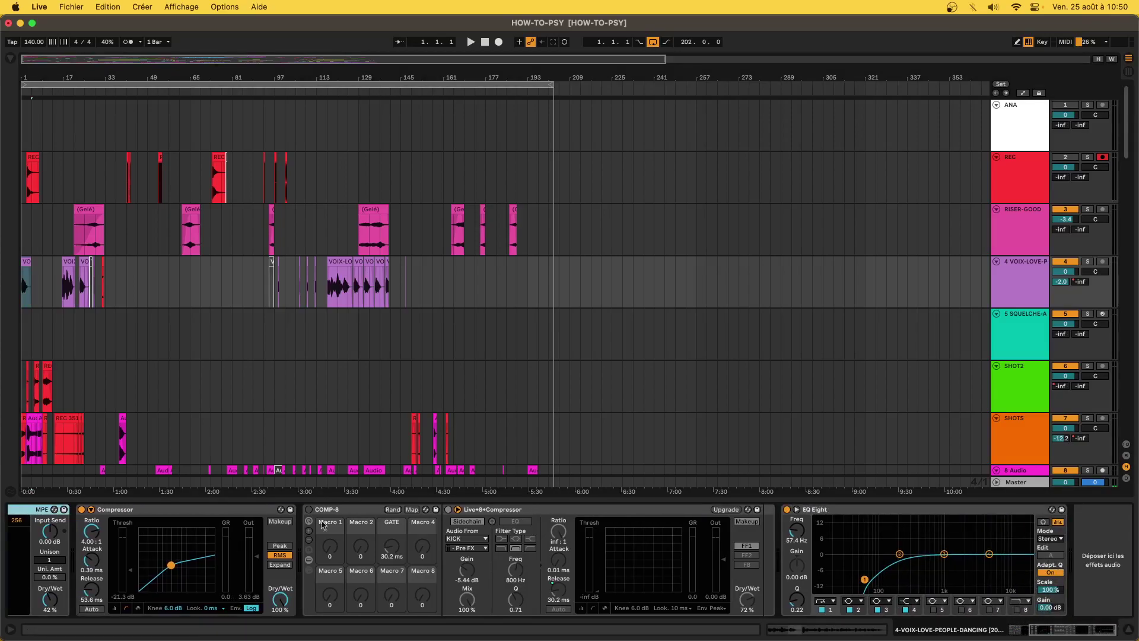
scroll(482, 525, "left", 6)
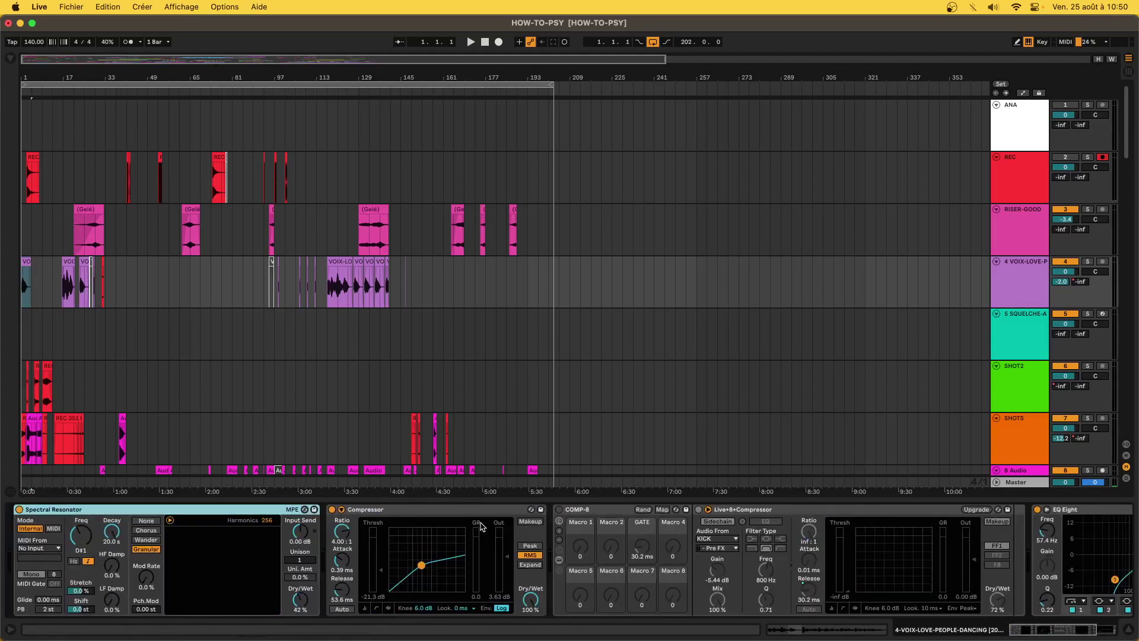
Solo the VOIX-LOVE-PEOPLE track, listen to its opening clip and the clip starting at 16.3.1, and focus on the latter.
left_click(1089, 264)
key("space")
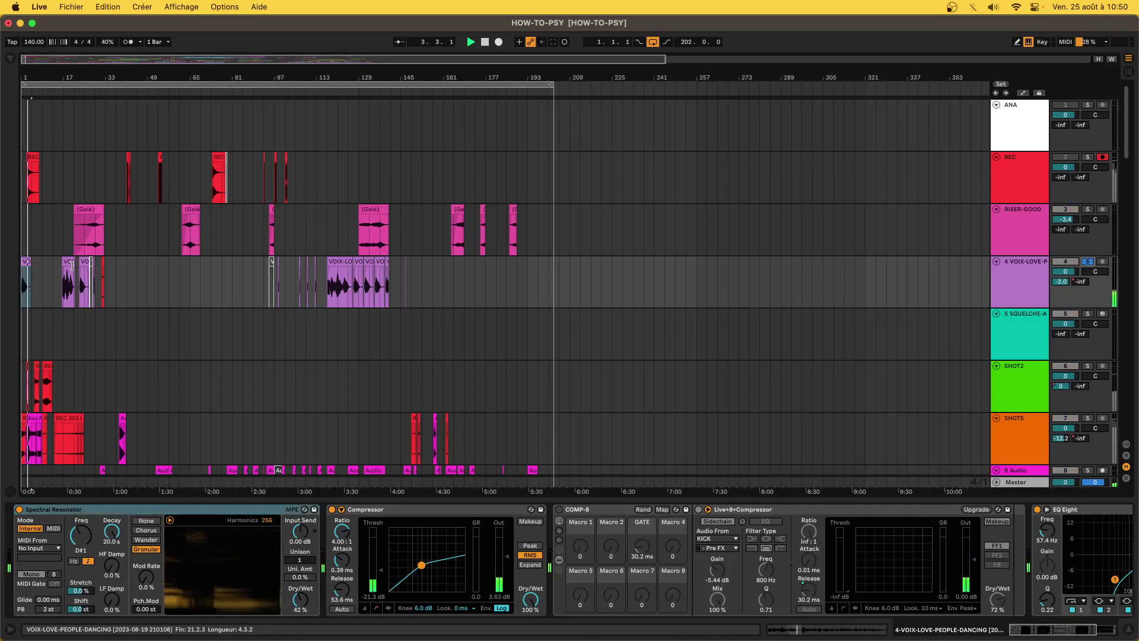
left_click(71, 265)
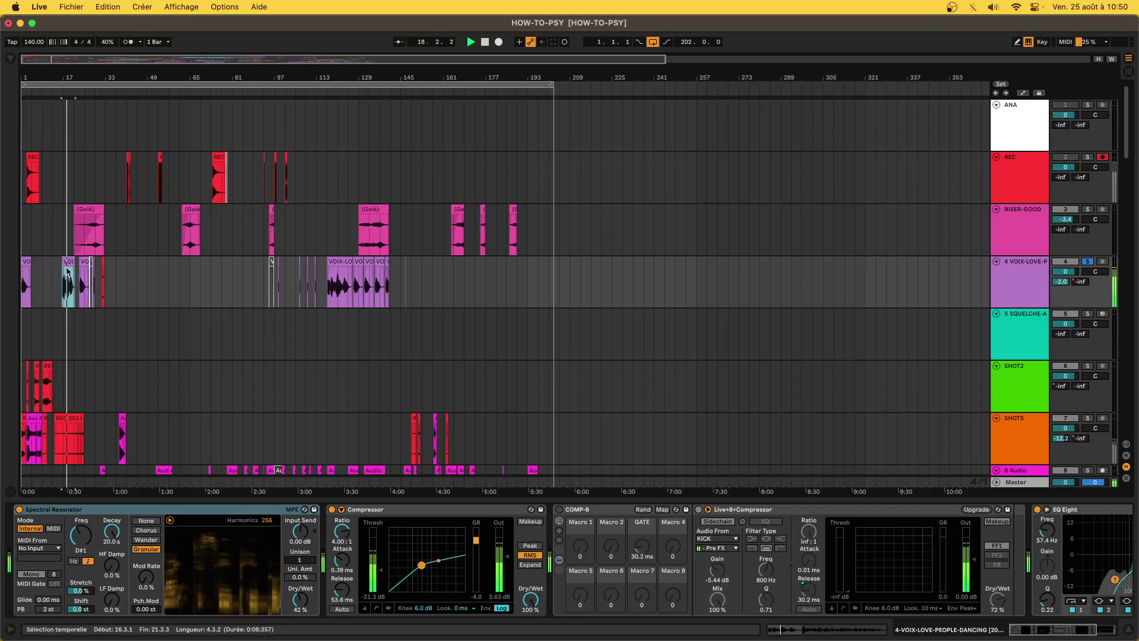
key("z")
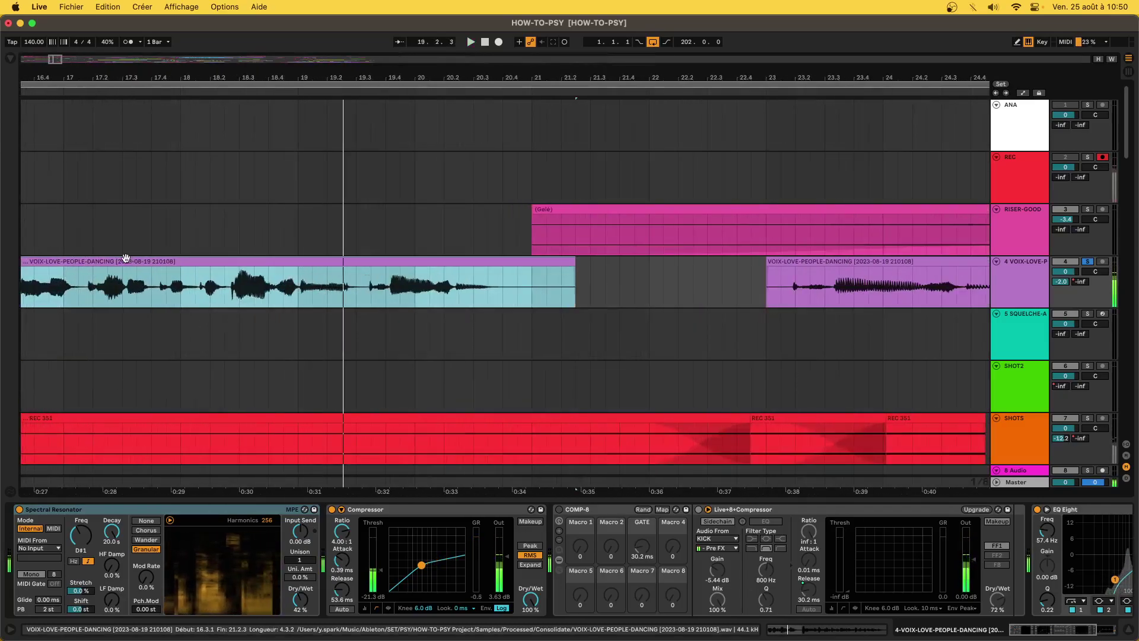
Locate the loud syllable in the second vocal clip by ear and split it out from 17.2.2 to 17.3.1.
left_click(94, 287)
key("space")
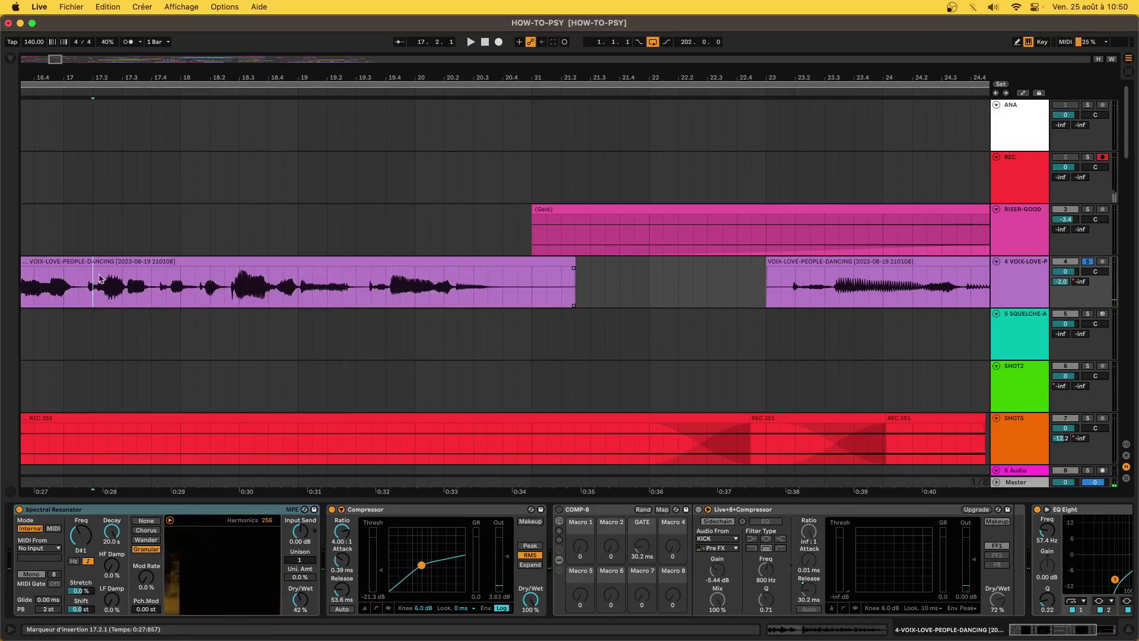
scroll(67, 286, "up", 3)
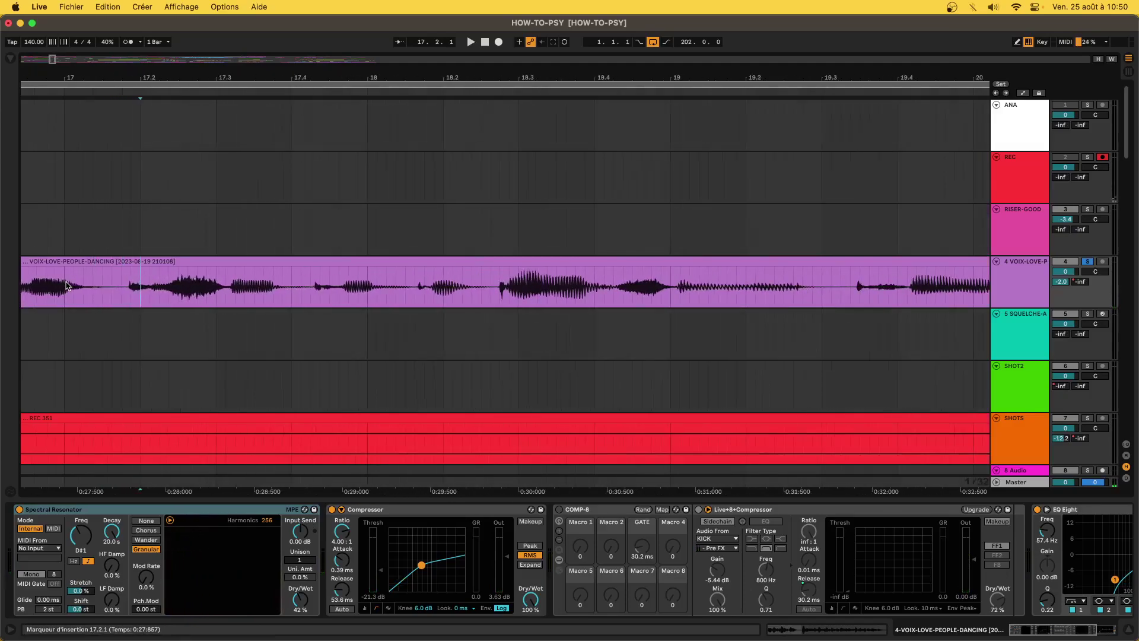
left_click(130, 288)
key("space")
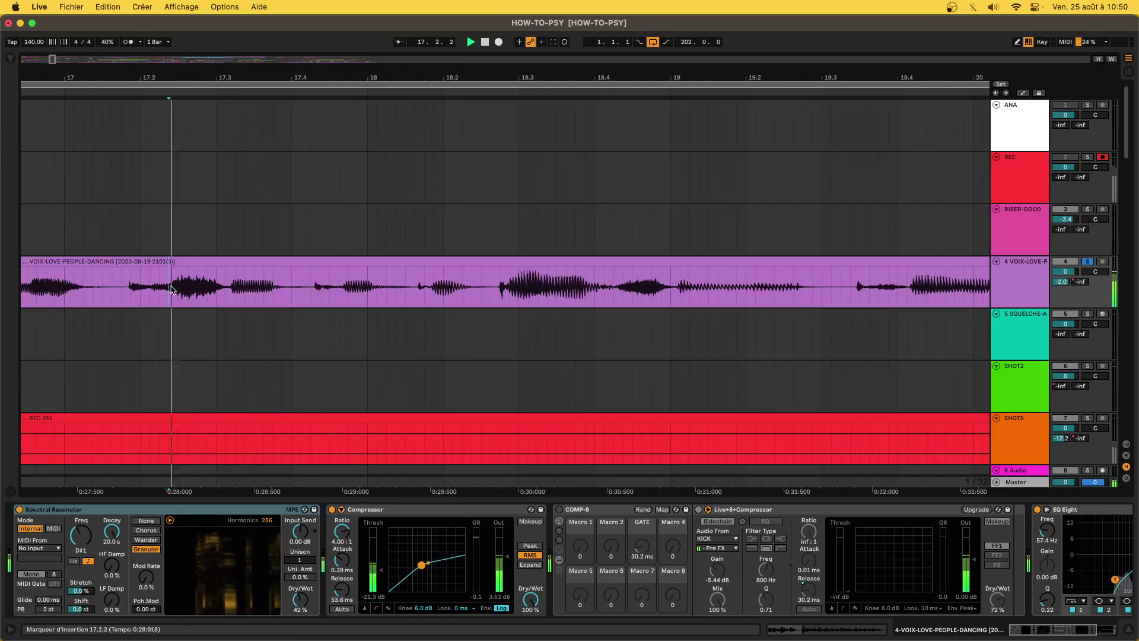
left_click_drag(170, 290, 225, 294)
key("space")
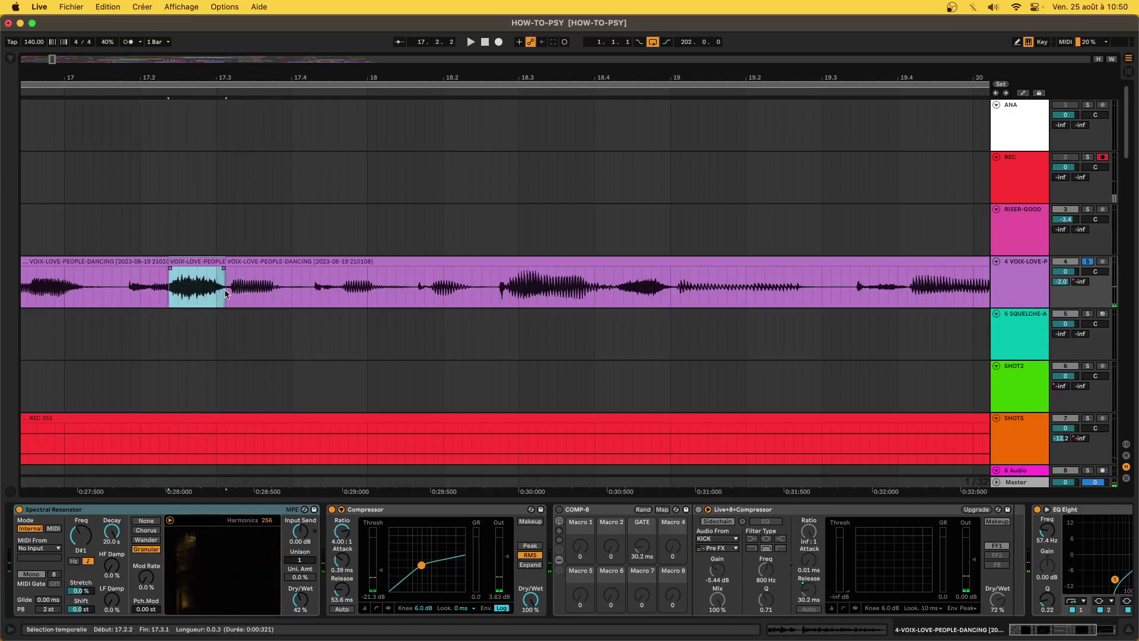
Lower the isolated syllable's clip gain to -5.33 dB and add short crossfades at both of its edges.
double_click(205, 263)
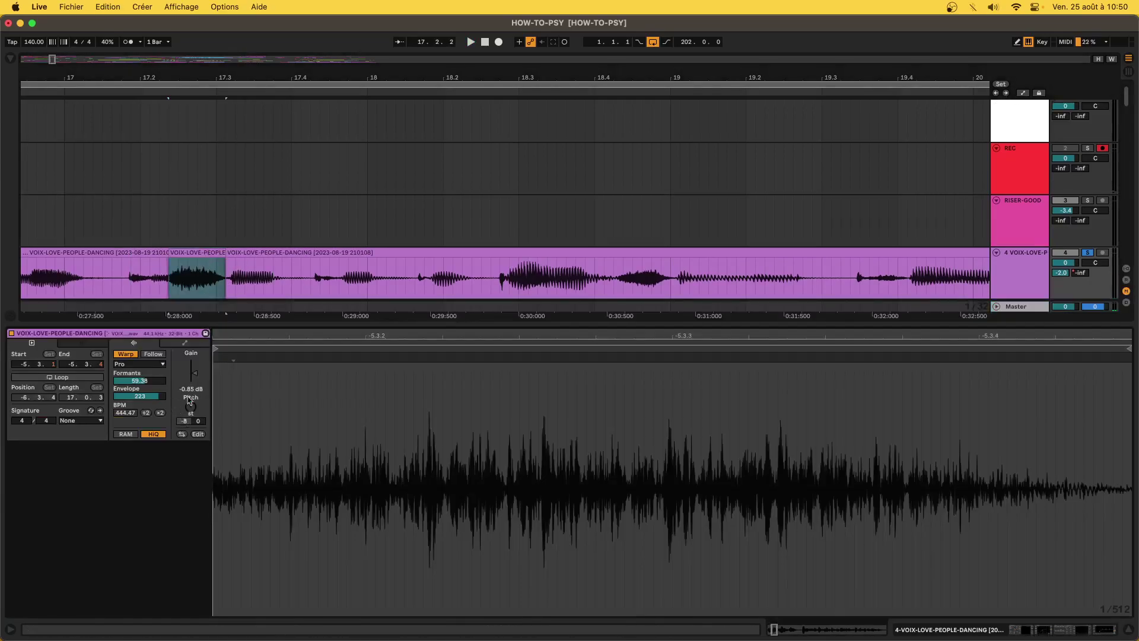
left_click_drag(198, 391, 199, 415)
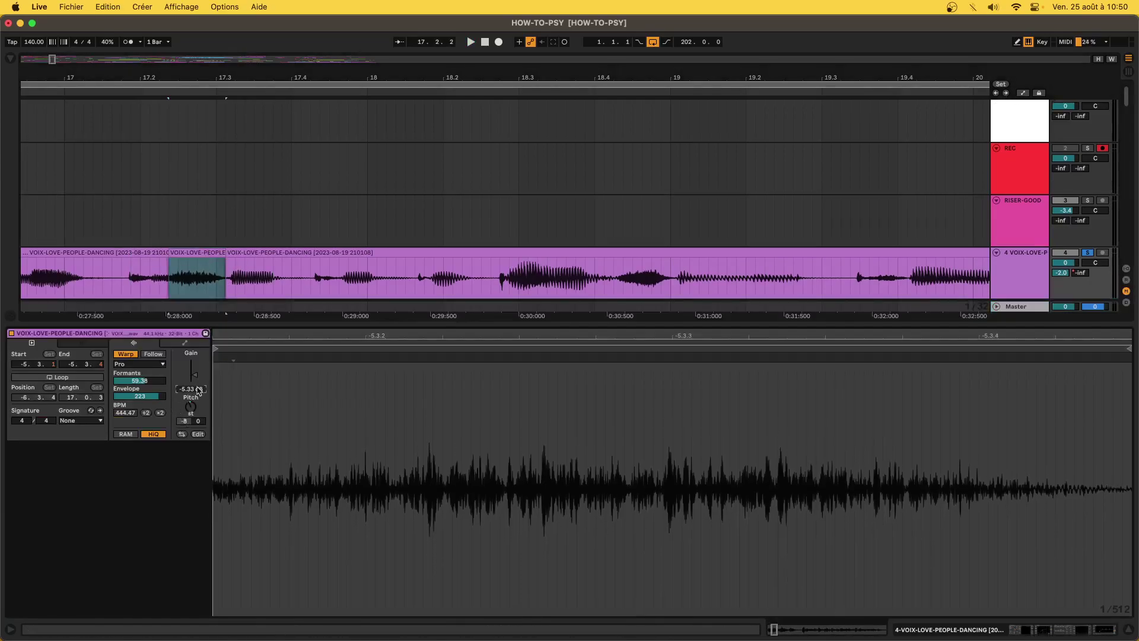
left_click(167, 263)
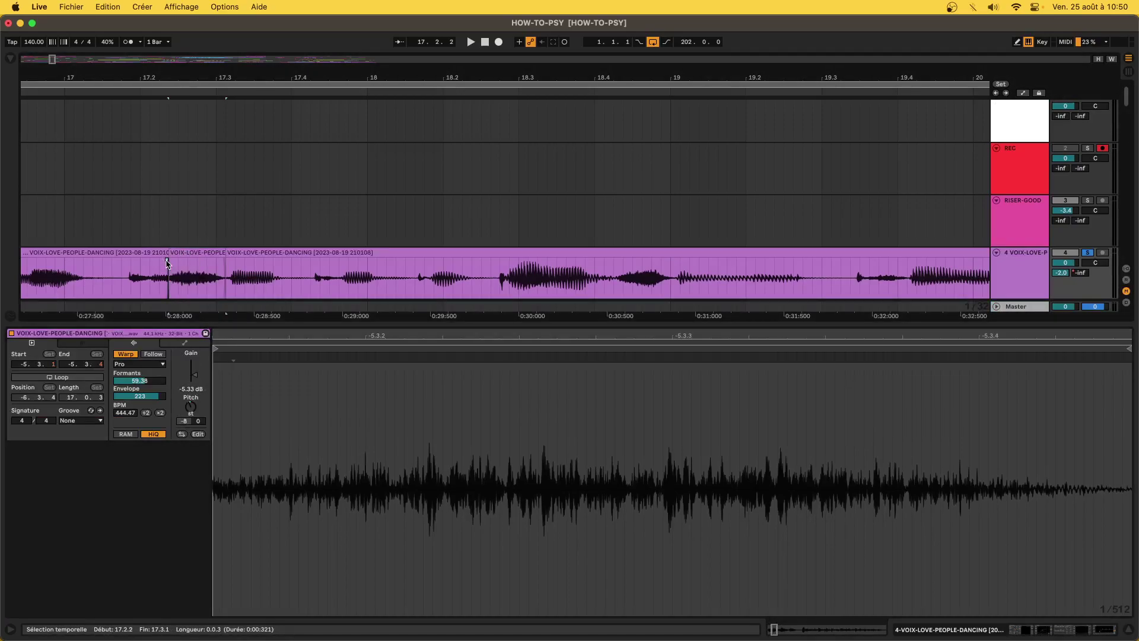
left_click(223, 264)
Play the vocal phrase around the edited syllable, then again from the clip's start at 16.3.1, to check the level.
left_click(131, 285)
key("space")
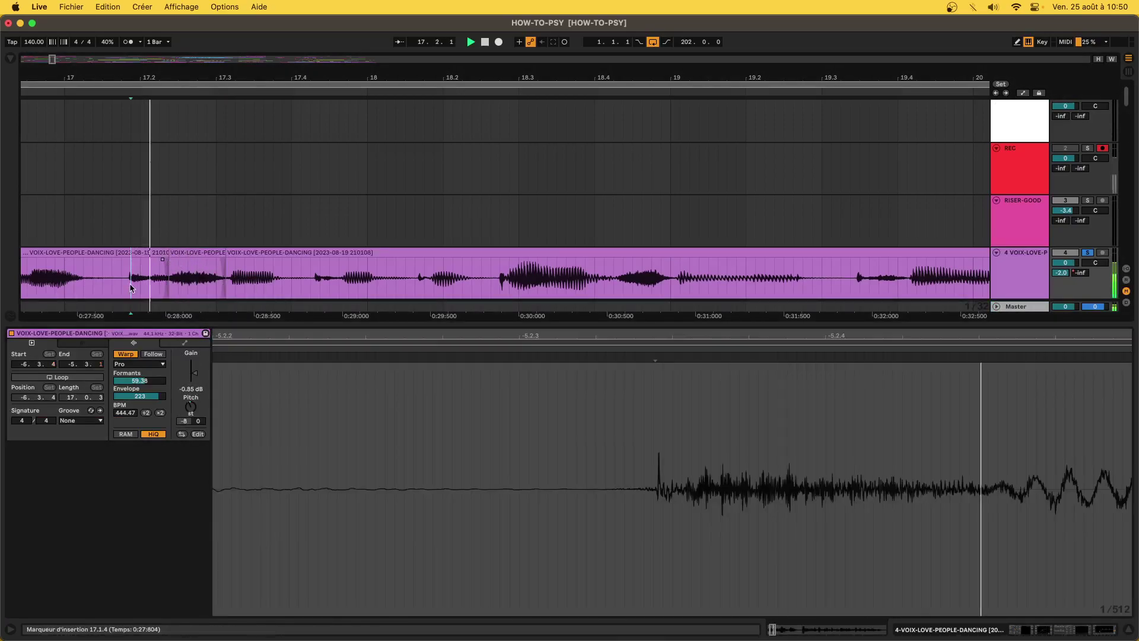
scroll(131, 287, "down", 3)
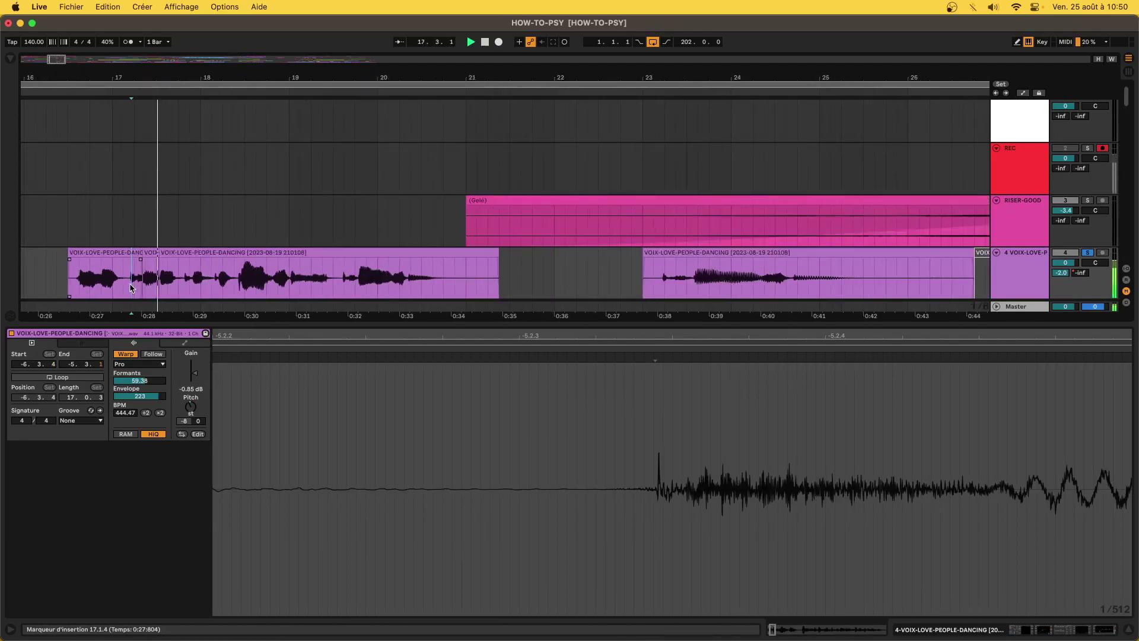
left_click(73, 277)
scroll(73, 277, "up", 3)
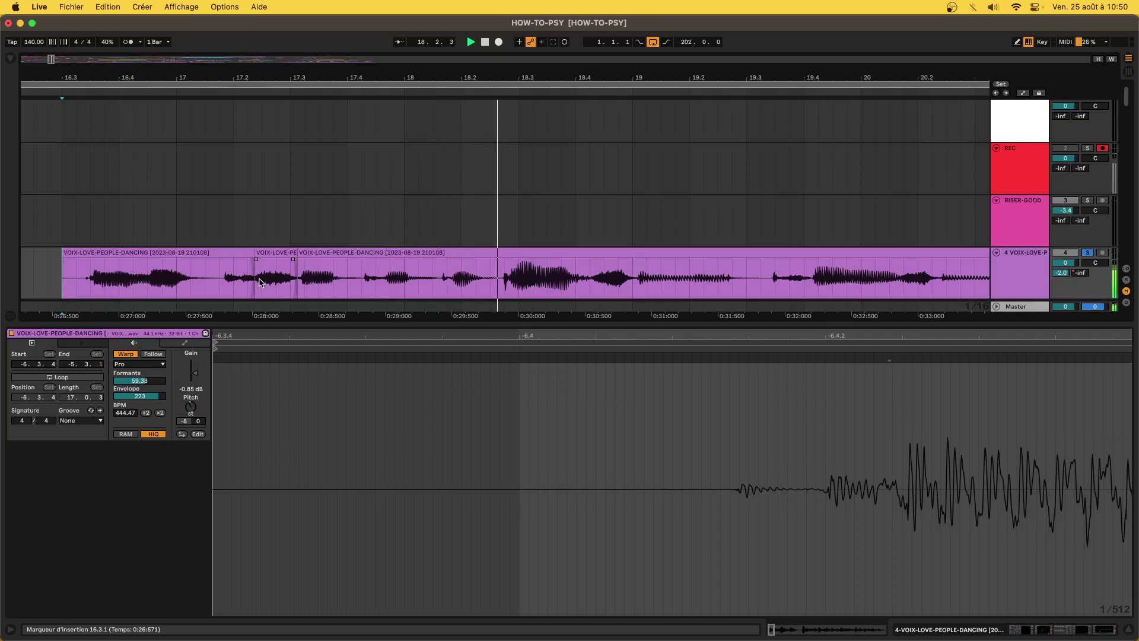
Split the vocal clip at 18.2.4, 18.4.2 and 19.1.1 to isolate two adjacent loud syllables.
left_click_drag(589, 279, 633, 285)
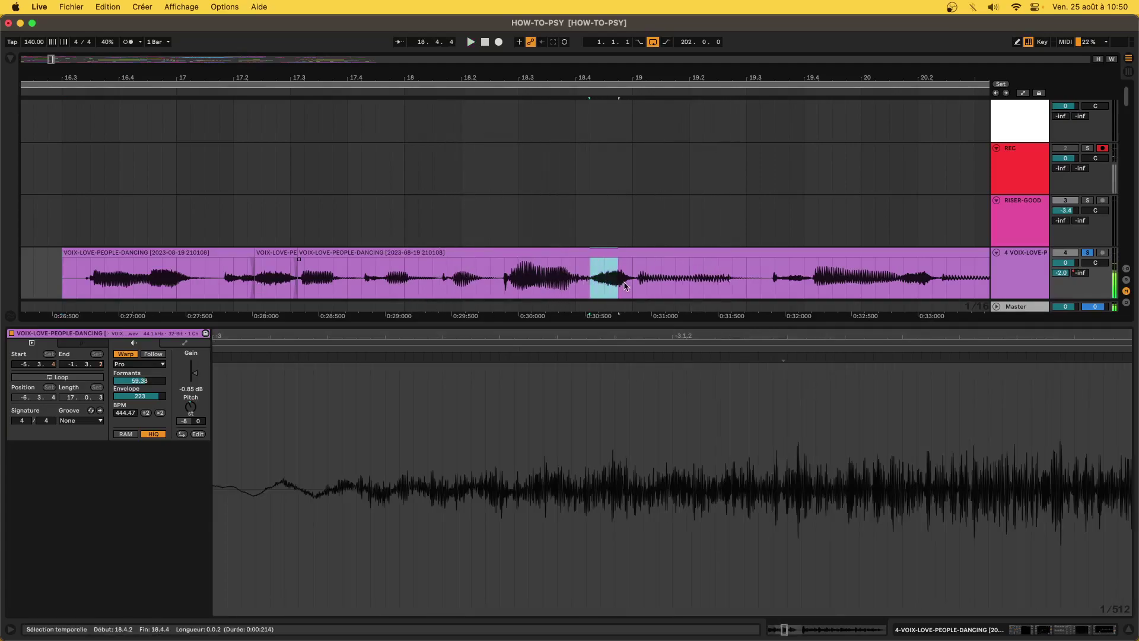
key("space")
key("super+e")
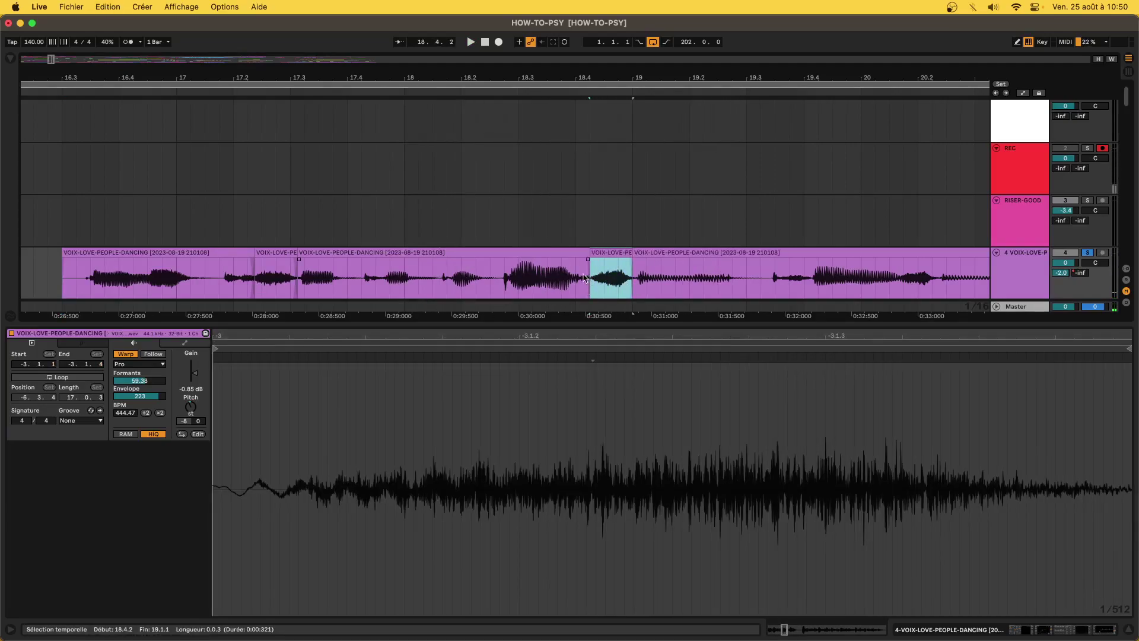
left_click(505, 276, "shift")
key("super+e")
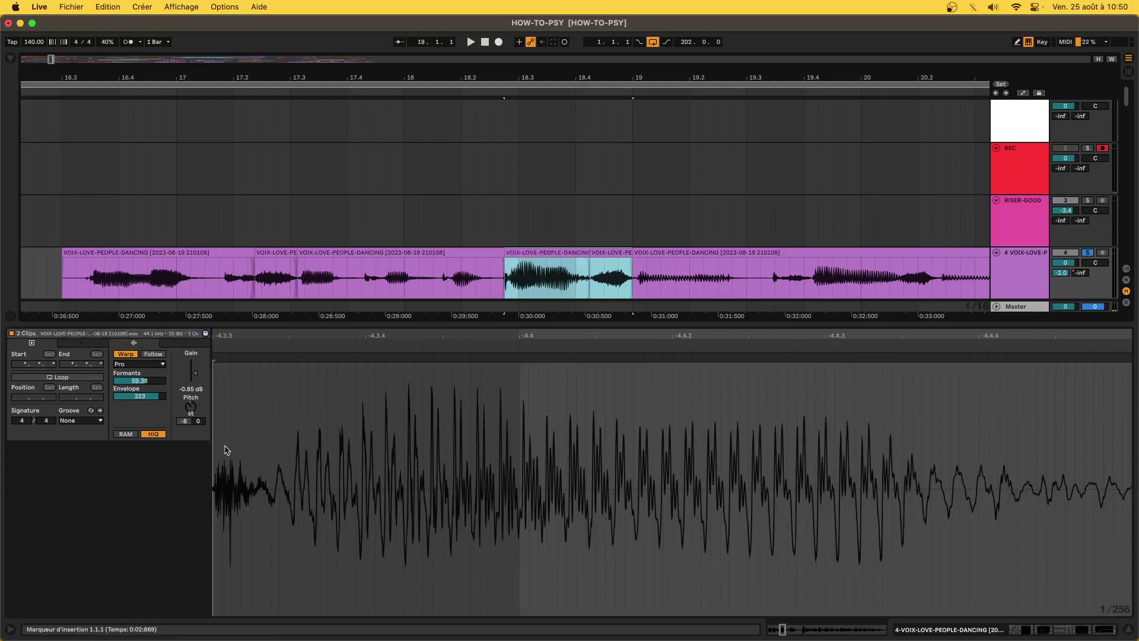
Lower the gain of both isolated vocal segments to -3.62 dB and play the phrase back.
left_click(186, 391)
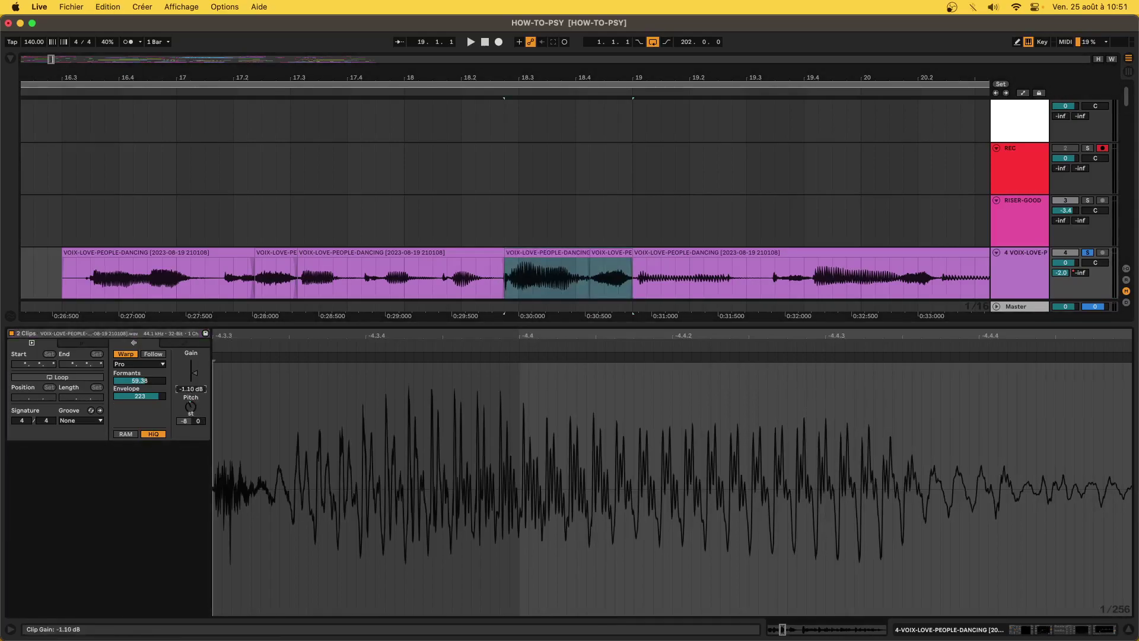
left_click_drag(187, 391, 187, 410)
key("space")
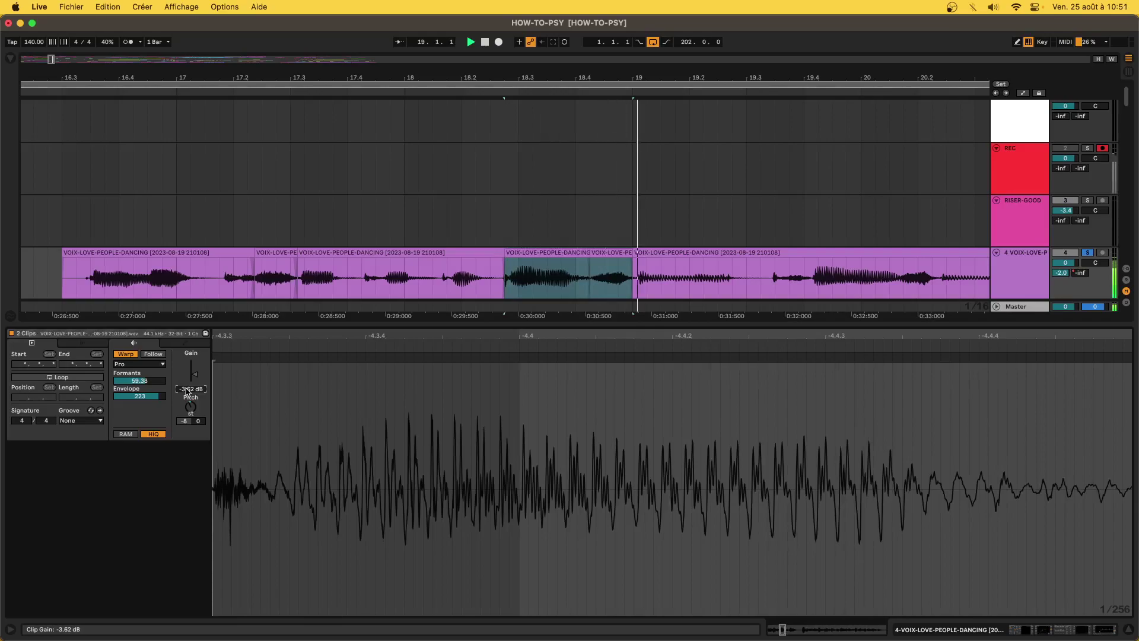
scroll(591, 289, "down", 2)
scroll(588, 287, "down", 3)
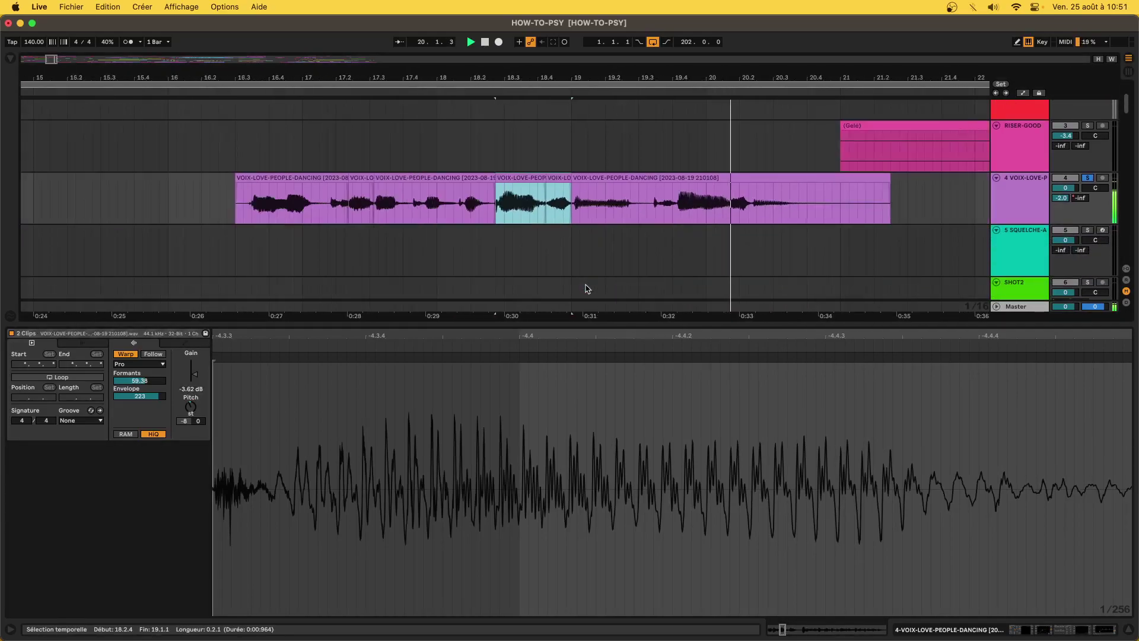
Split the vocal clip at 20.1.4 and 20.2.2 and lower the isolated syllable's clip gain to -4.85 dB.
left_click(728, 215)
left_click(730, 212)
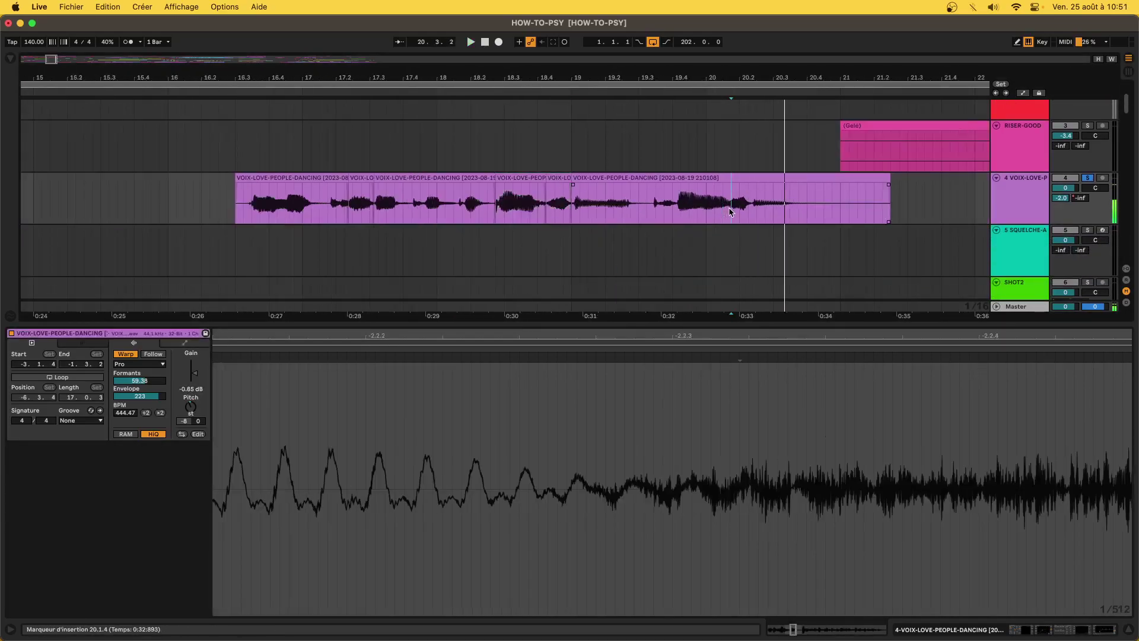
left_click(747, 214, "shift")
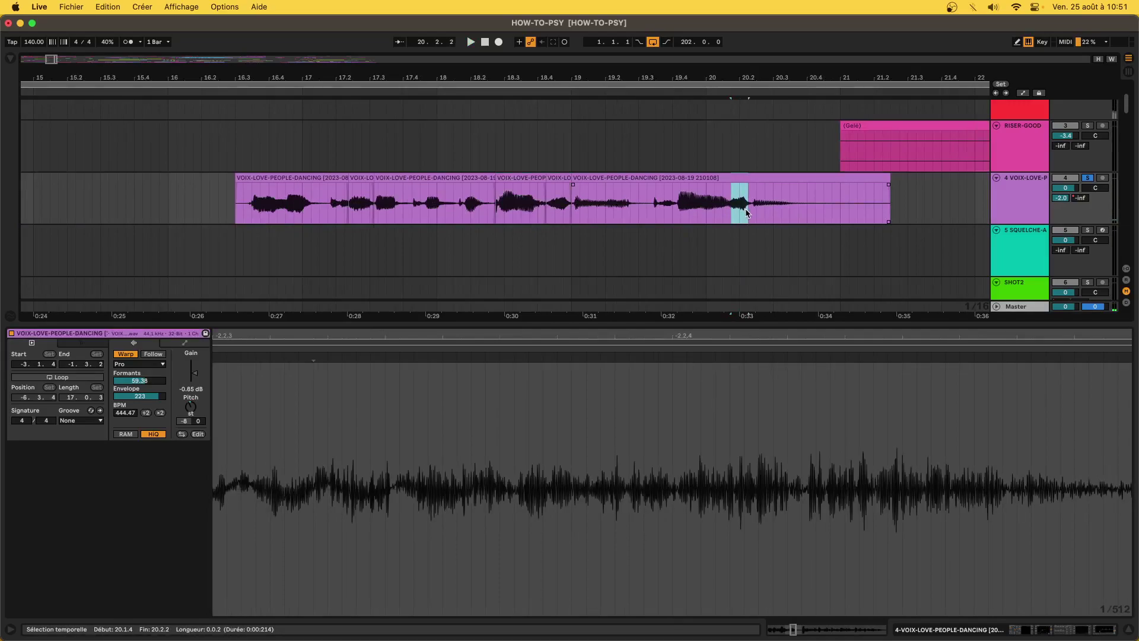
key("super+e")
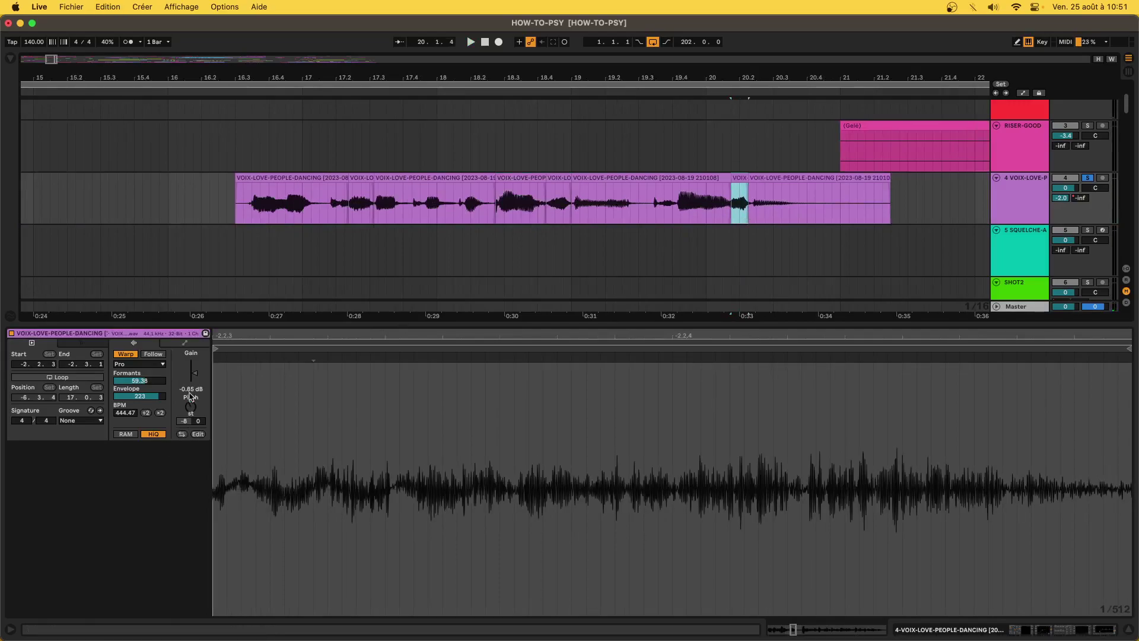
left_click_drag(190, 393, 190, 409)
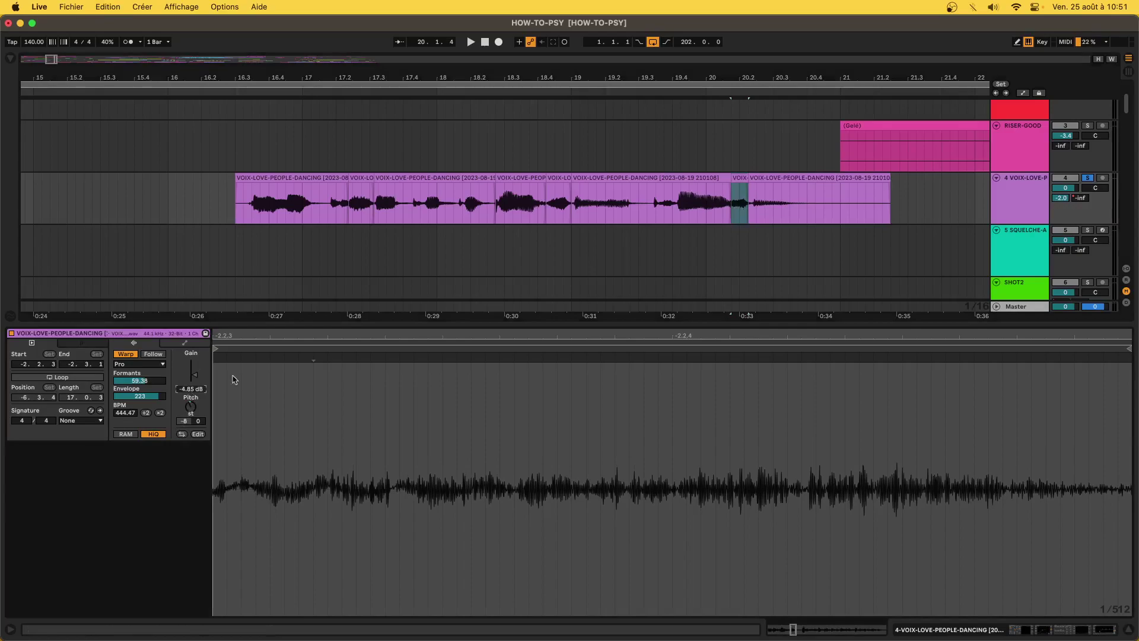
Add short crossfades at both edges of the isolated syllable and play the phrase from 19.4.1 to check it.
scroll(724, 206, "up", 5)
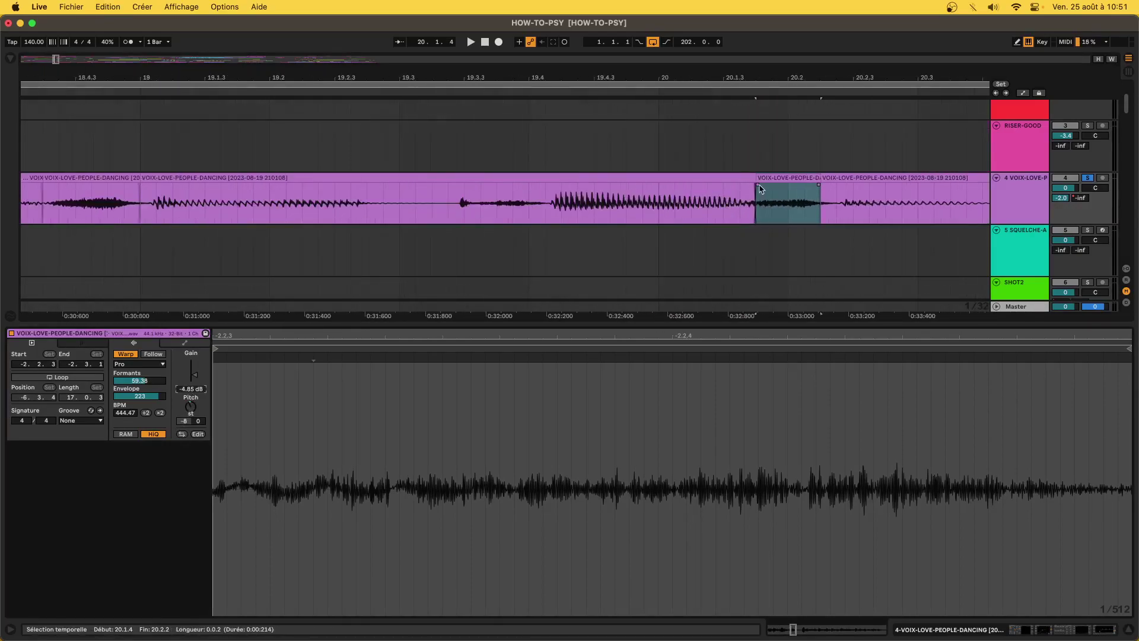
left_click_drag(754, 187, 739, 187)
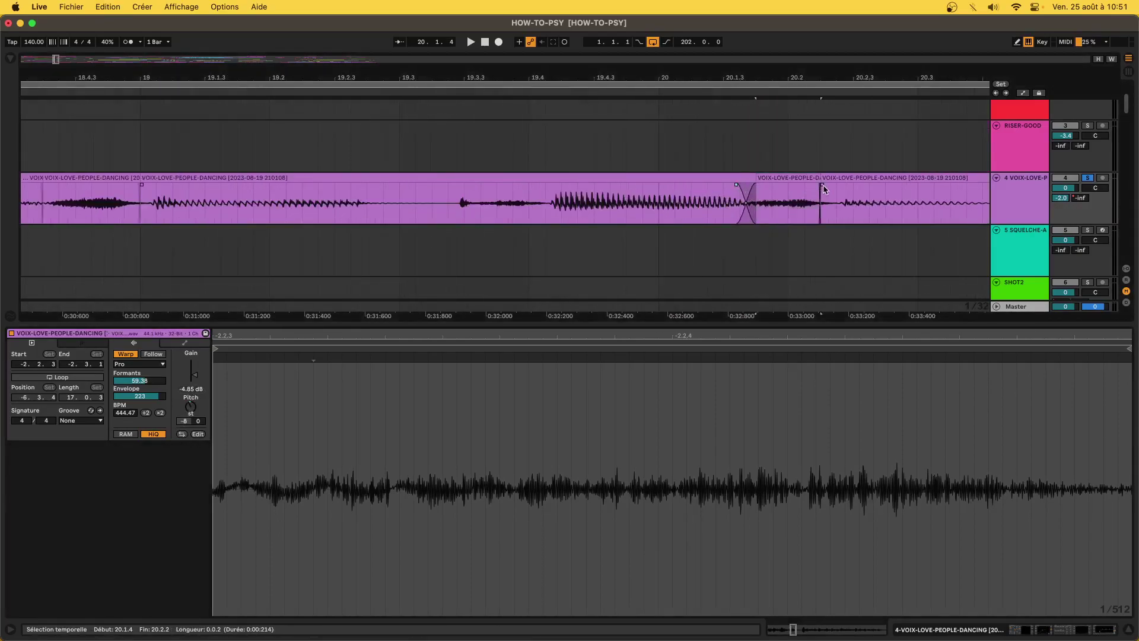
left_click_drag(823, 189, 830, 190)
left_click(538, 212)
key("space")
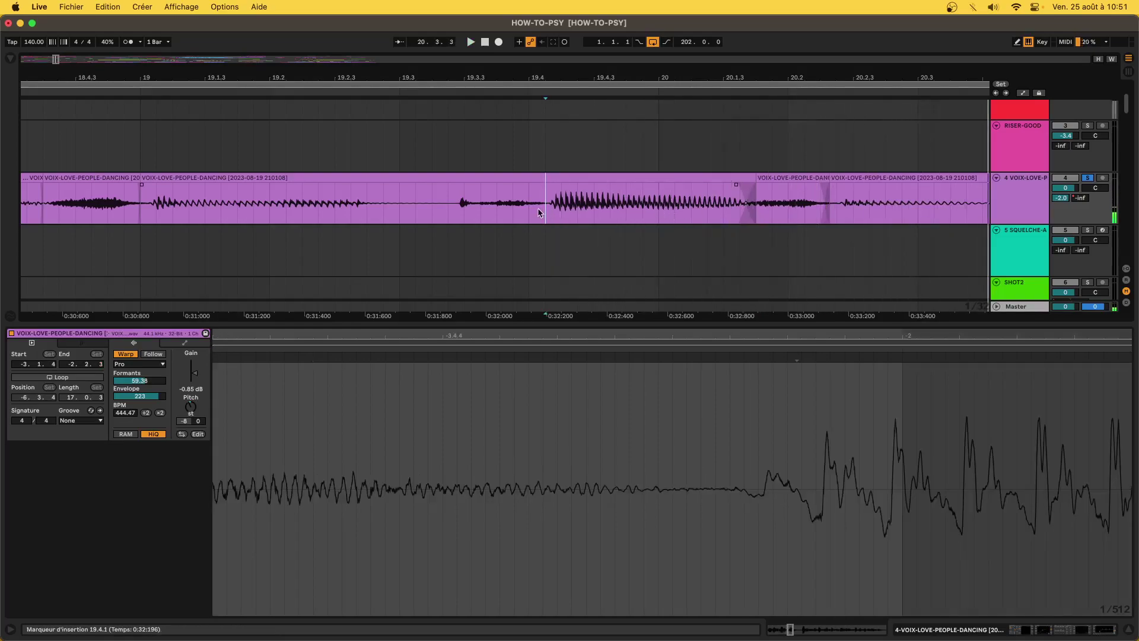
Listen to the next vocal phrase from 23.3.1, then turn off the vocal track's solo.
key("minus")
key("minus")
key("minus")
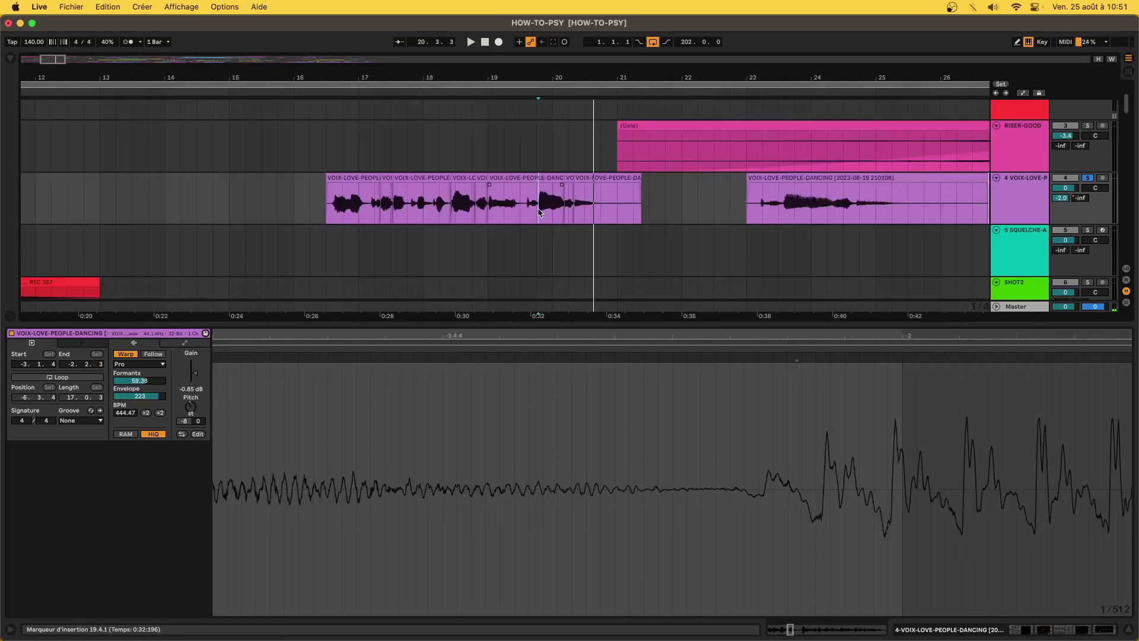
key("minus")
key("minus")
left_click(457, 212)
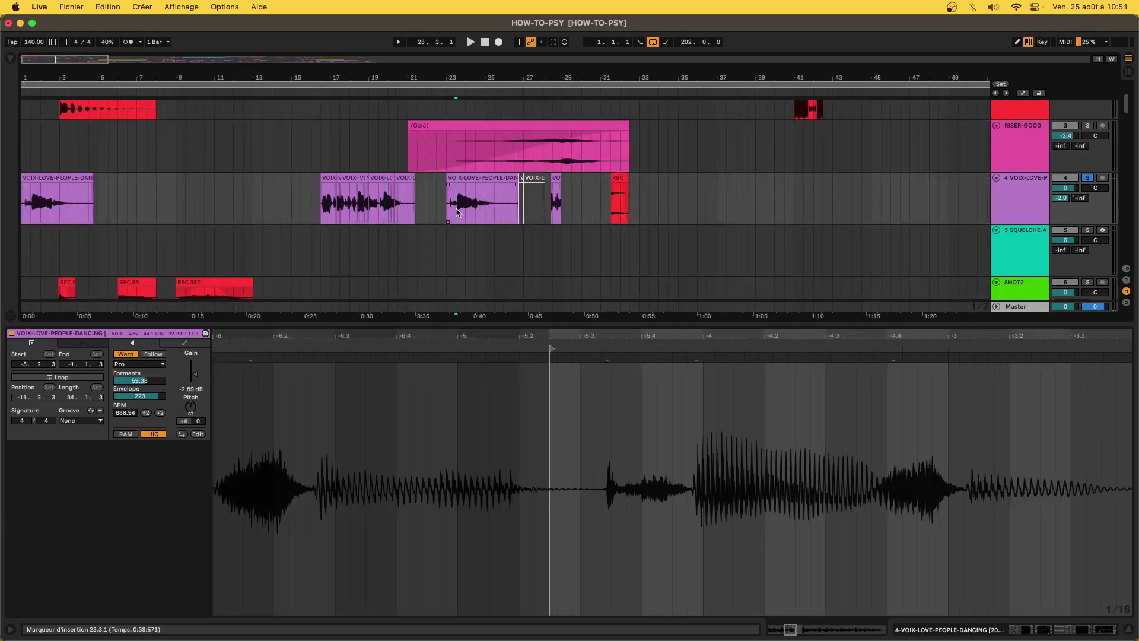
key("minus")
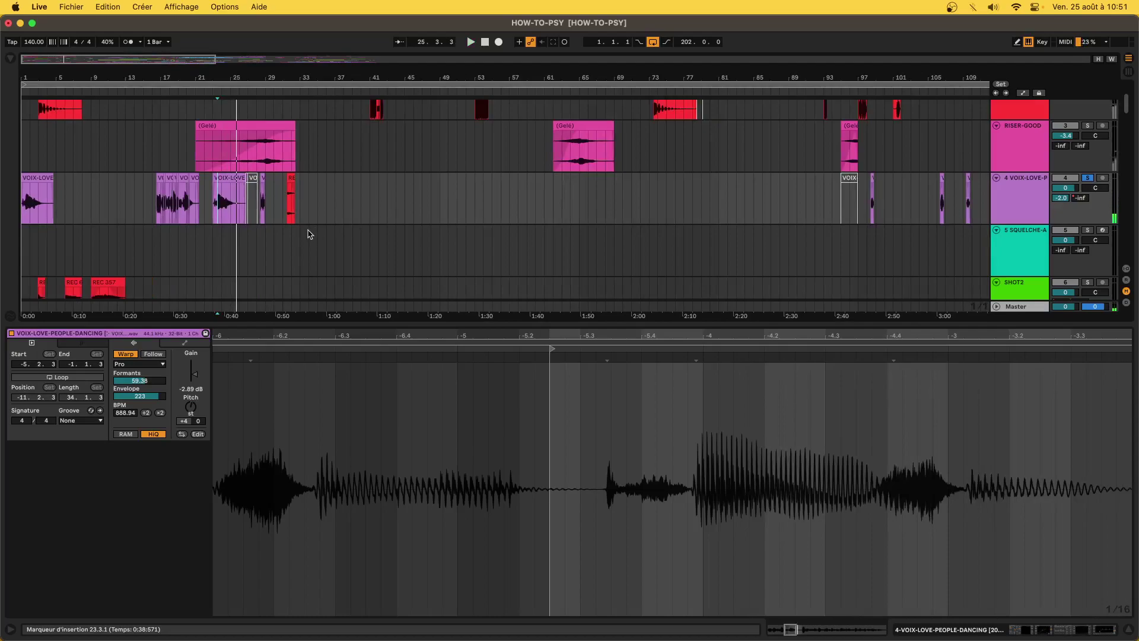
key("minus")
key("minus")
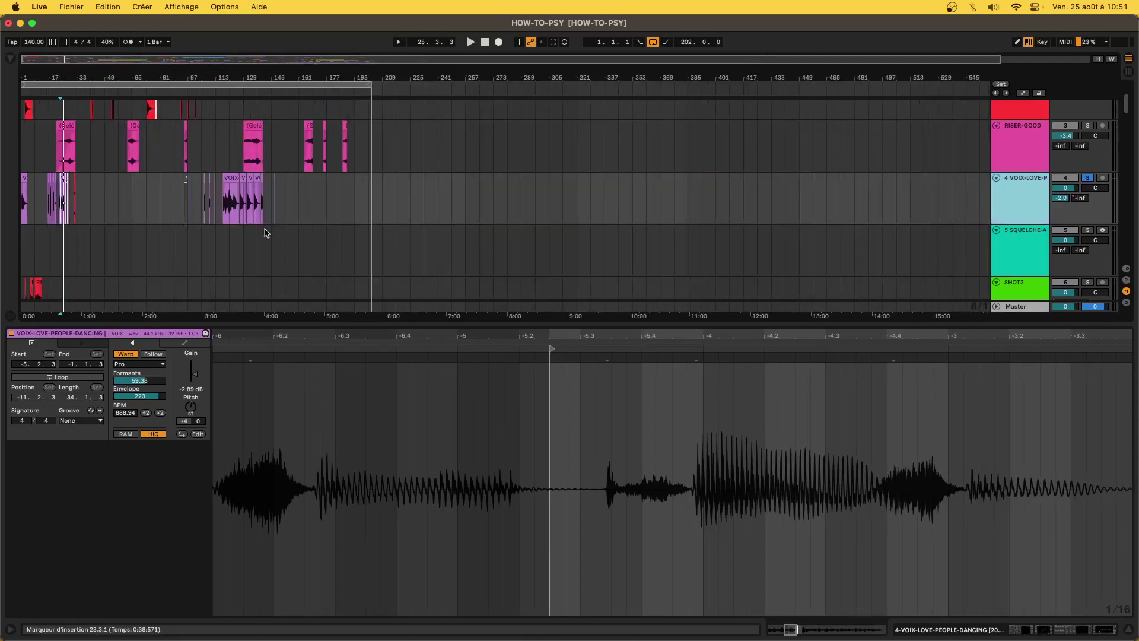
scroll(264, 229, "down", 2)
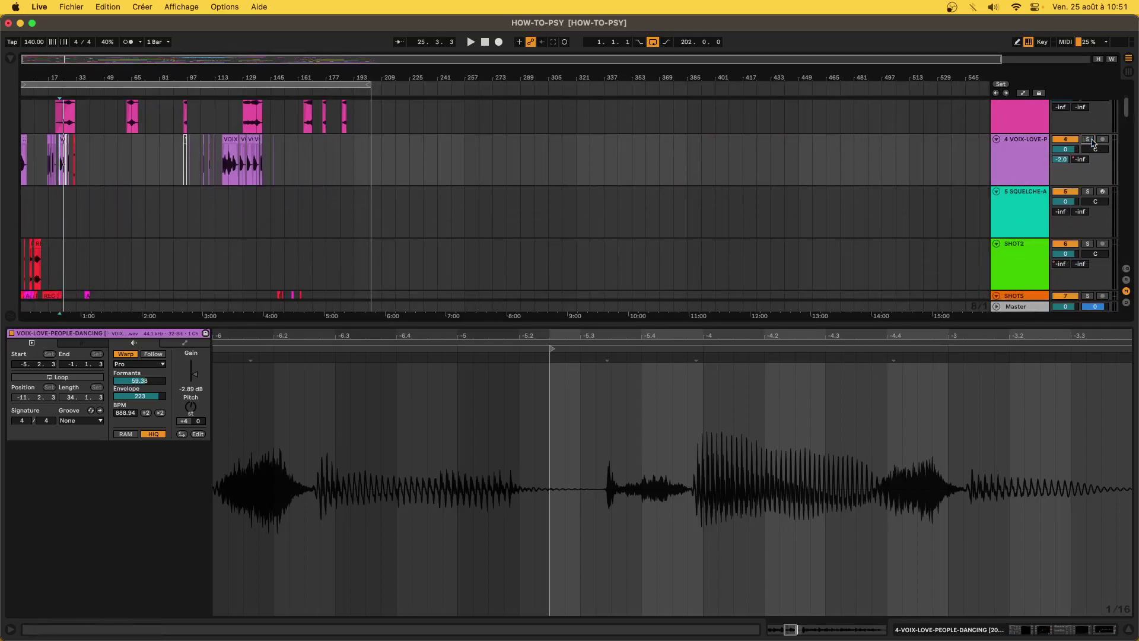
Check the empty SQUELCHE-AUTO-HOWTO track's devices and delete the track.
left_click(170, 217)
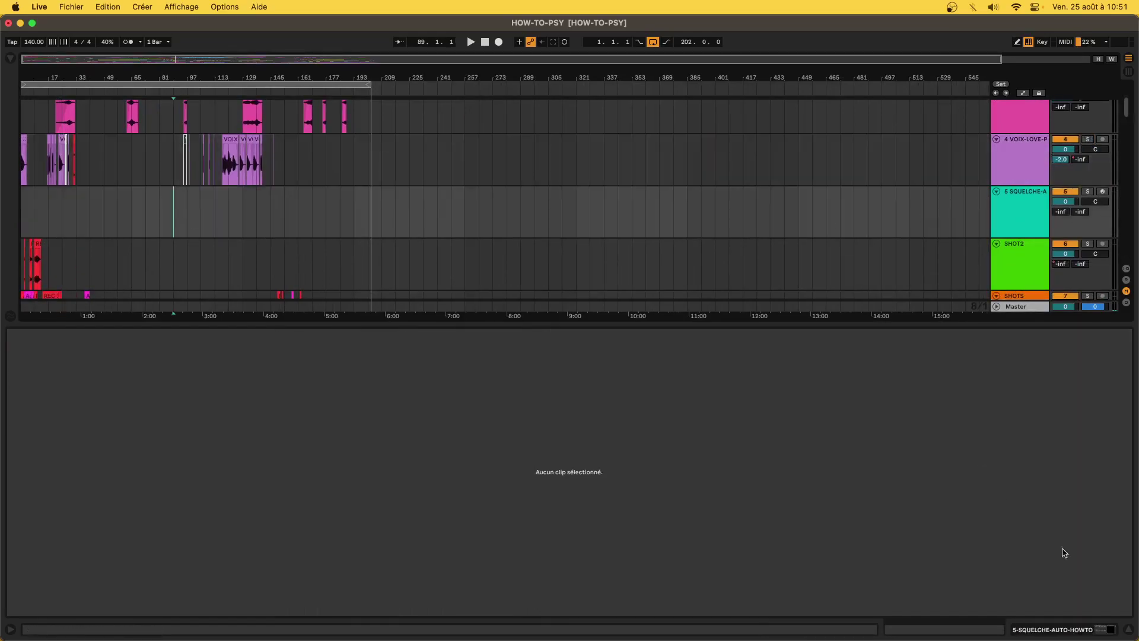
left_click(1054, 634)
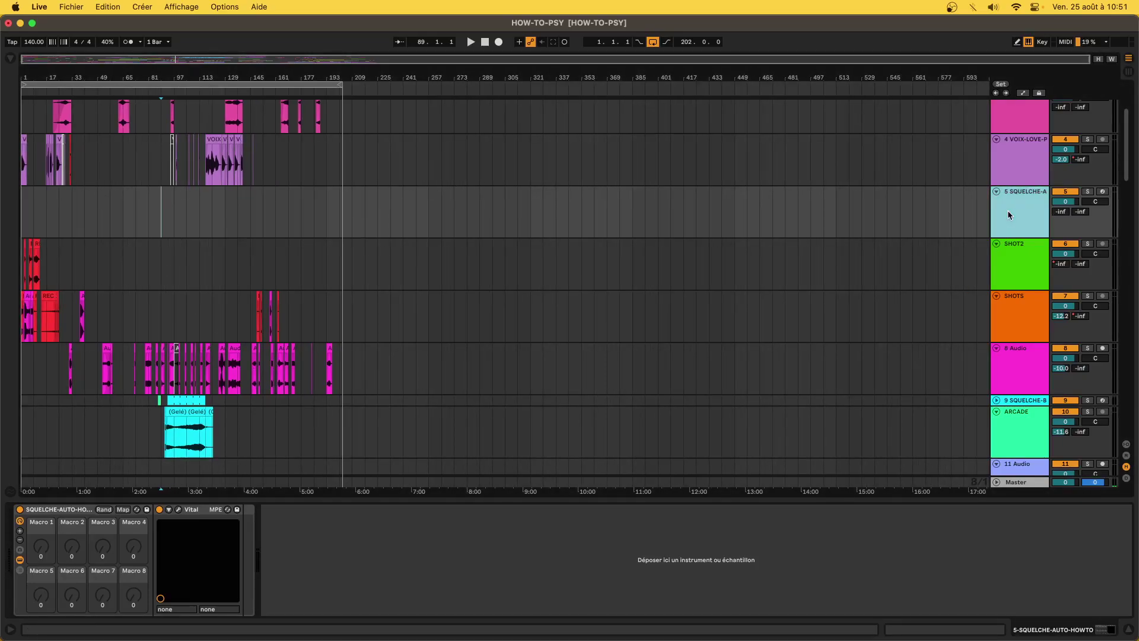
key("Delete")
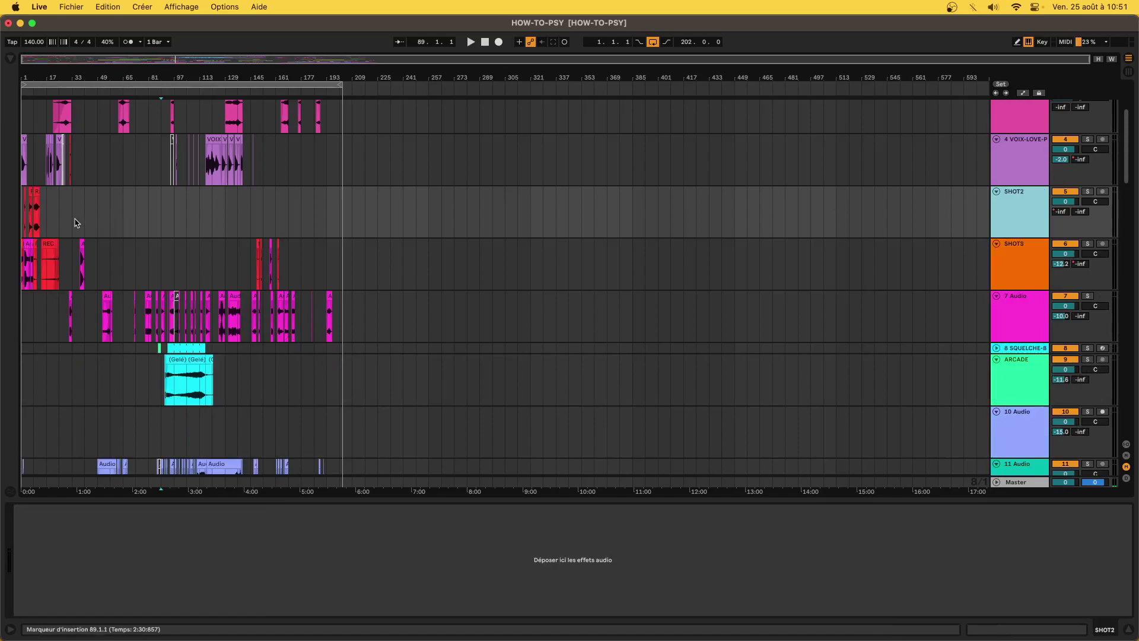
Fit the arrangement to the window, solo the SHOT2 track and audition its REC clips, starting at 9.1.1.
key("w")
left_click(69, 218)
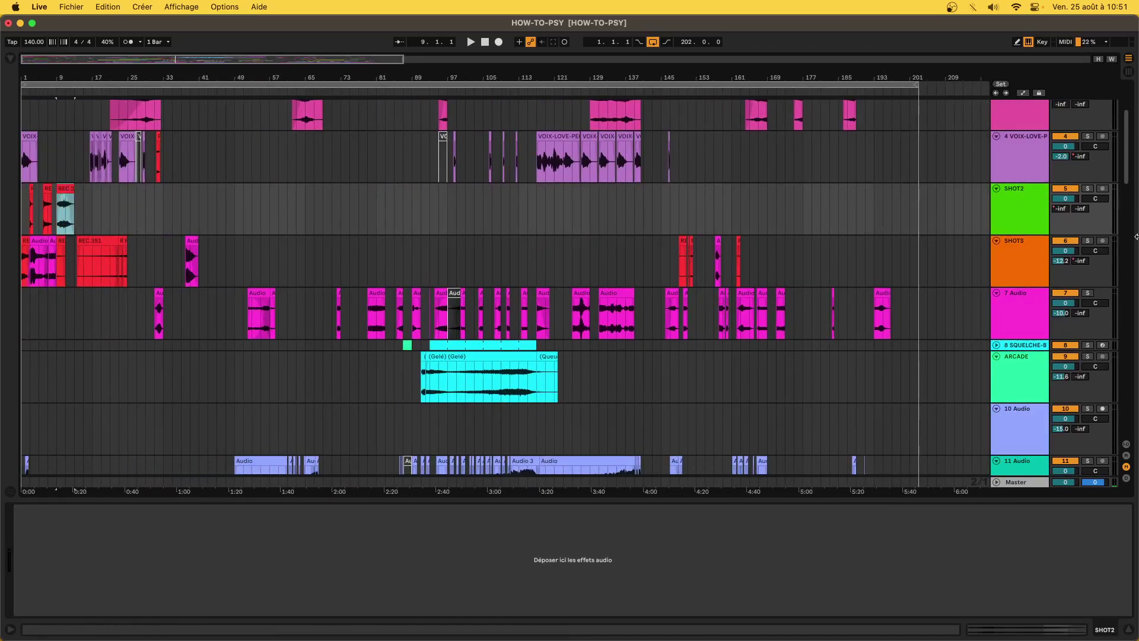
left_click(1088, 192)
key("space")
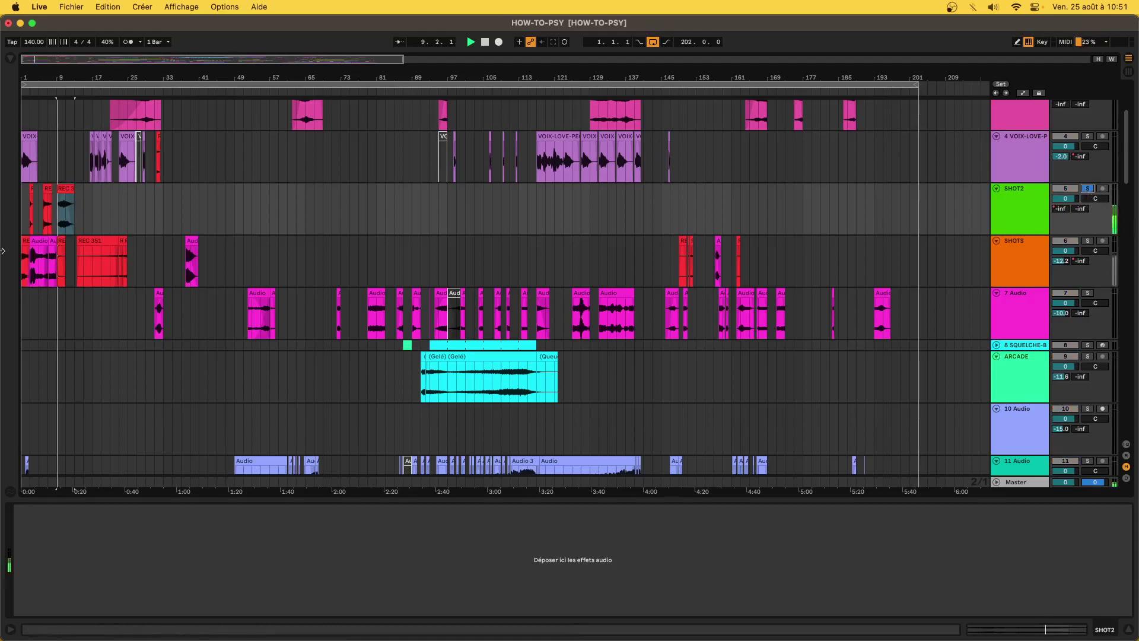
left_click(46, 188)
left_click(31, 188)
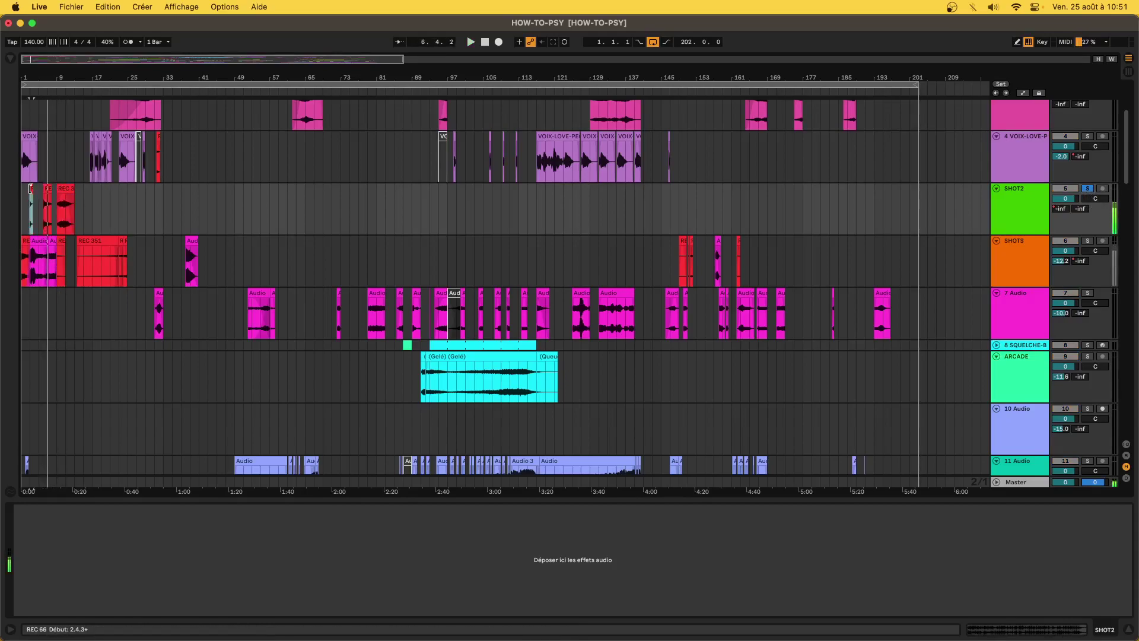
scroll(31, 189, "up", 5)
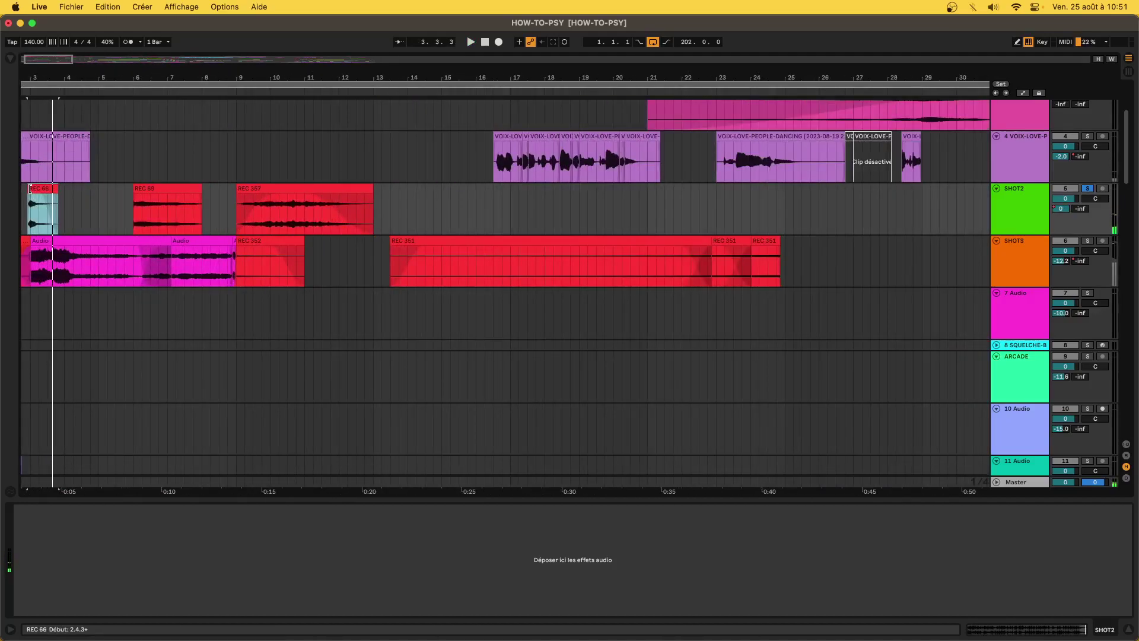
Examine where the clips on the SHOT2 and SHOTS tracks sit across the arrangement, from bar 1 to bar 177.
key("shift+Down")
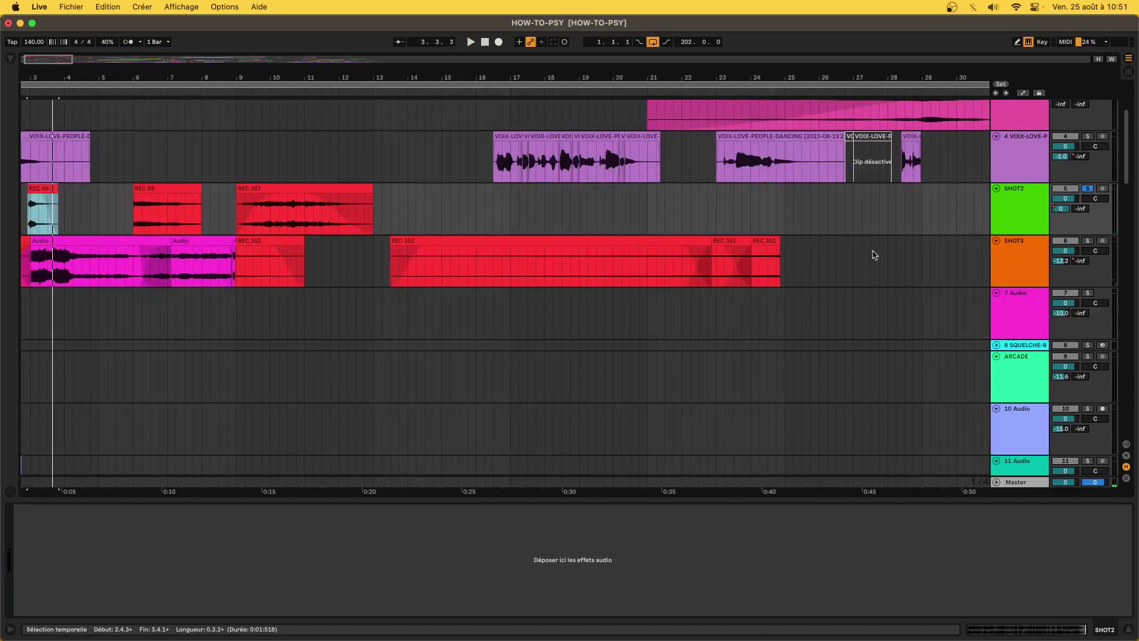
key("Down")
key("shift+Up")
scroll(552, 254, "down", 10)
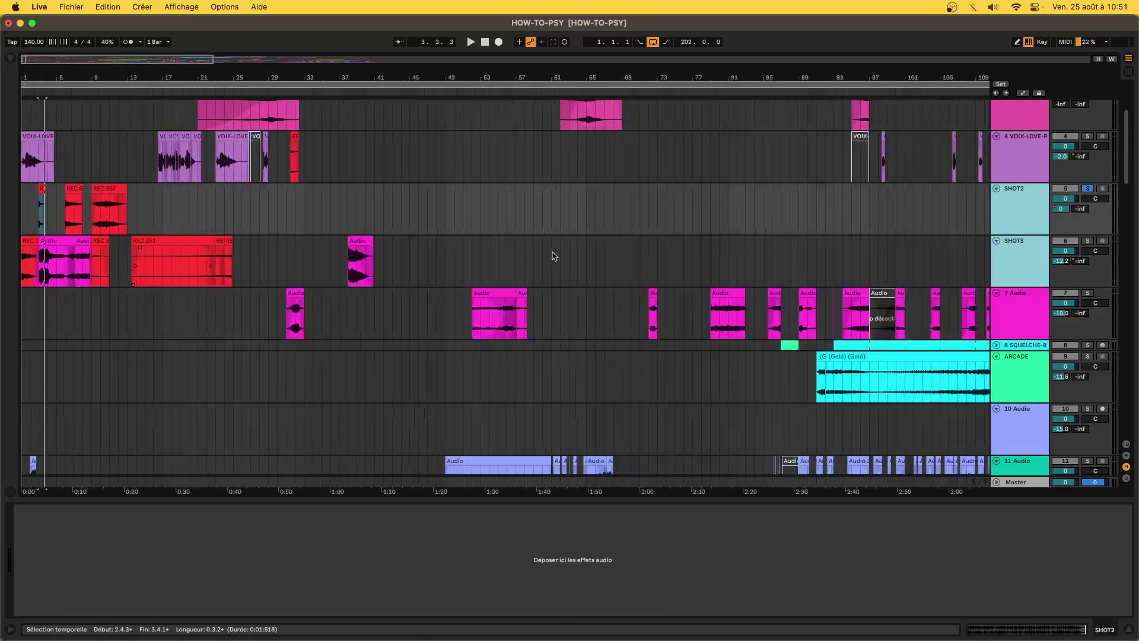
left_click(97, 230)
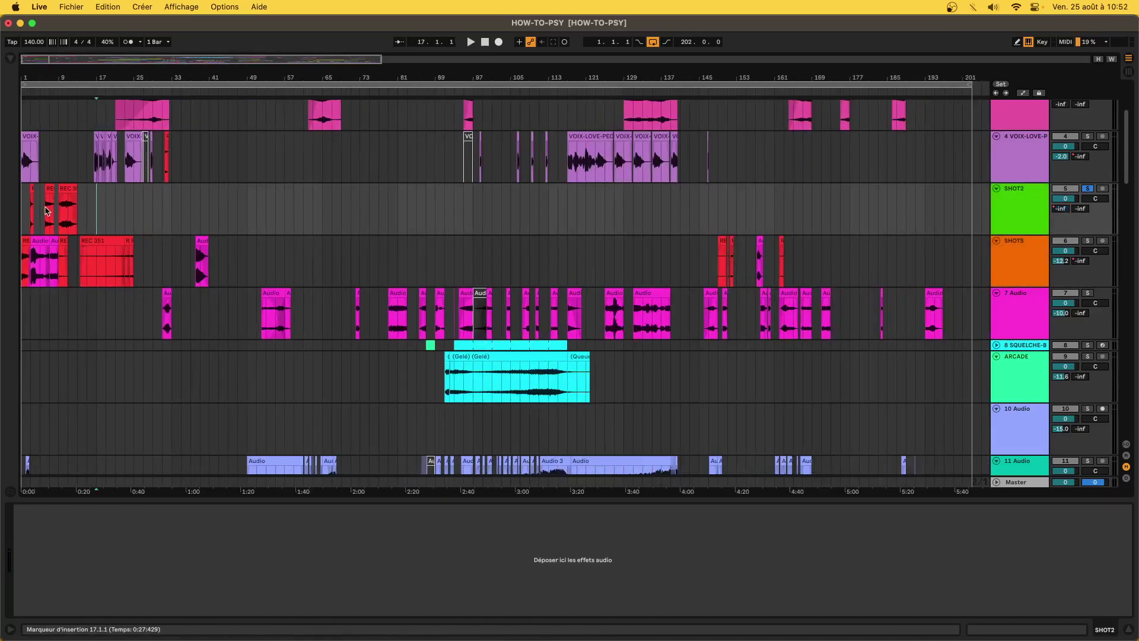
left_click_drag(31, 204, 82, 220)
left_click(82, 222)
scroll(38, 250, "up", 10)
scroll(38, 250, "up", 3)
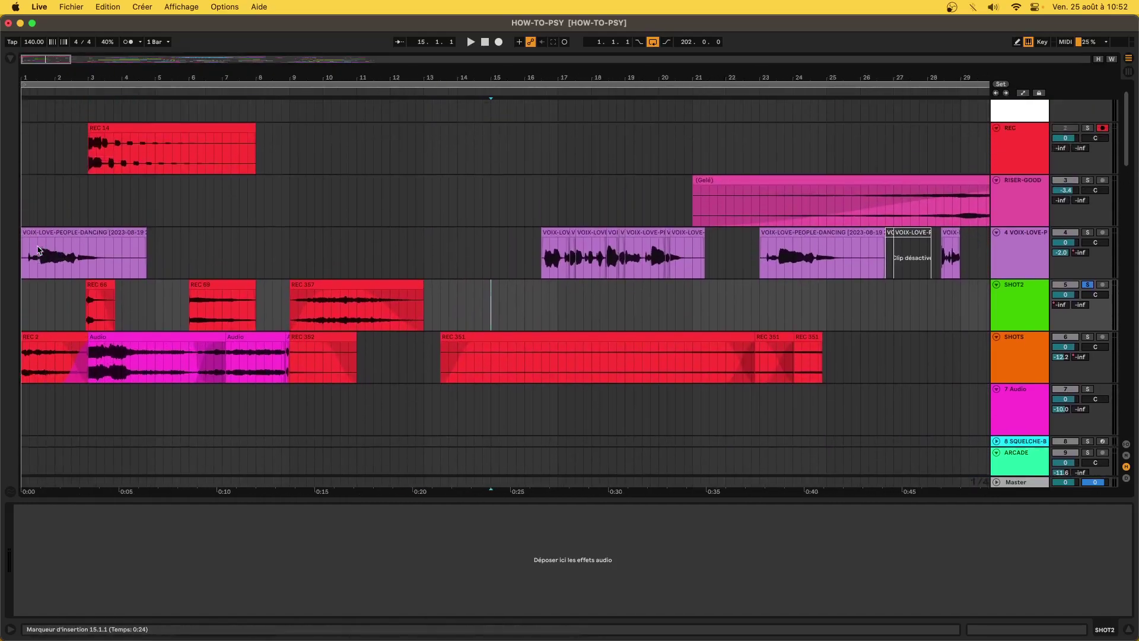
left_click(147, 325)
scroll(146, 325, "down", 3)
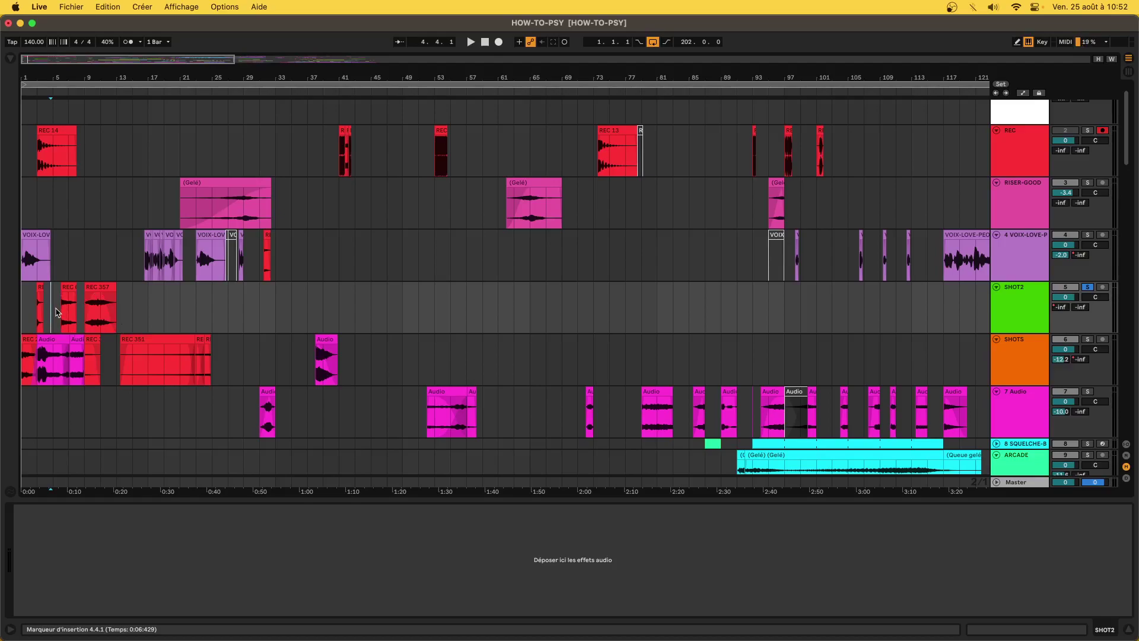
scroll(57, 312, "down", 3)
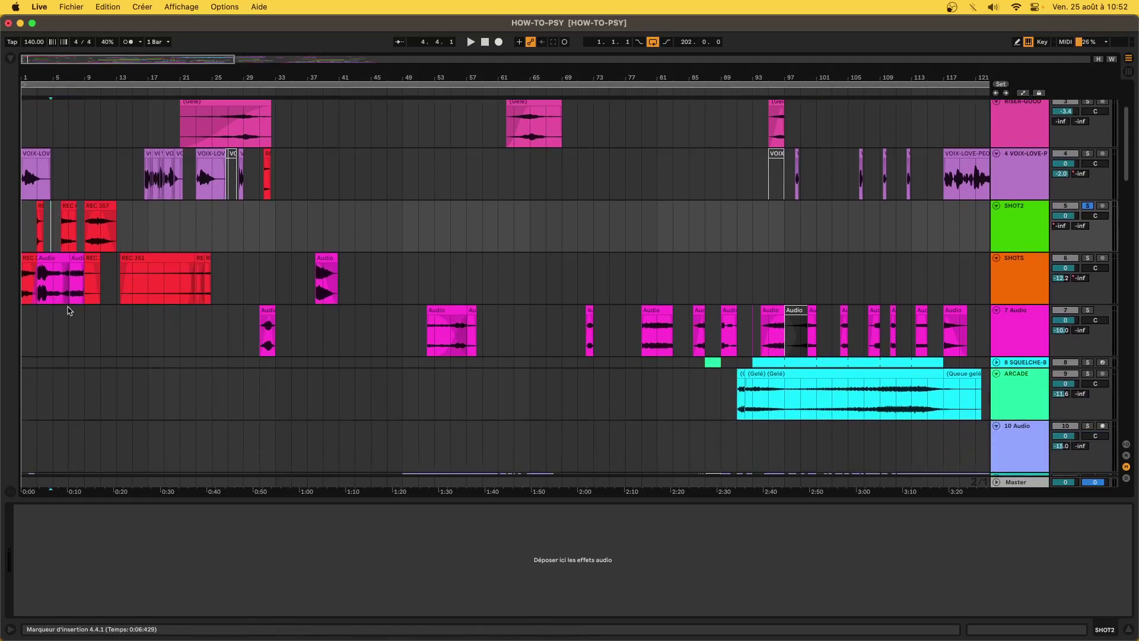
scroll(68, 311, "down", 3)
left_click_drag(537, 224, 22, 278)
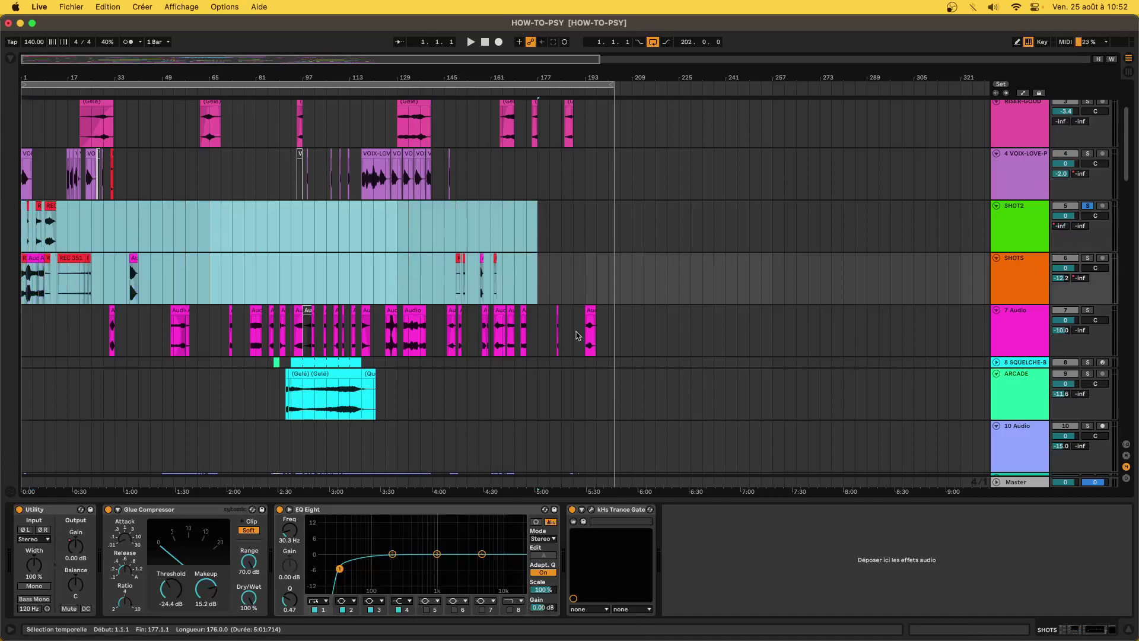
Solo the 7 Audio track and listen to its clips from 31.1.1, 53.1.1 and further along the arrangement.
left_click(111, 323)
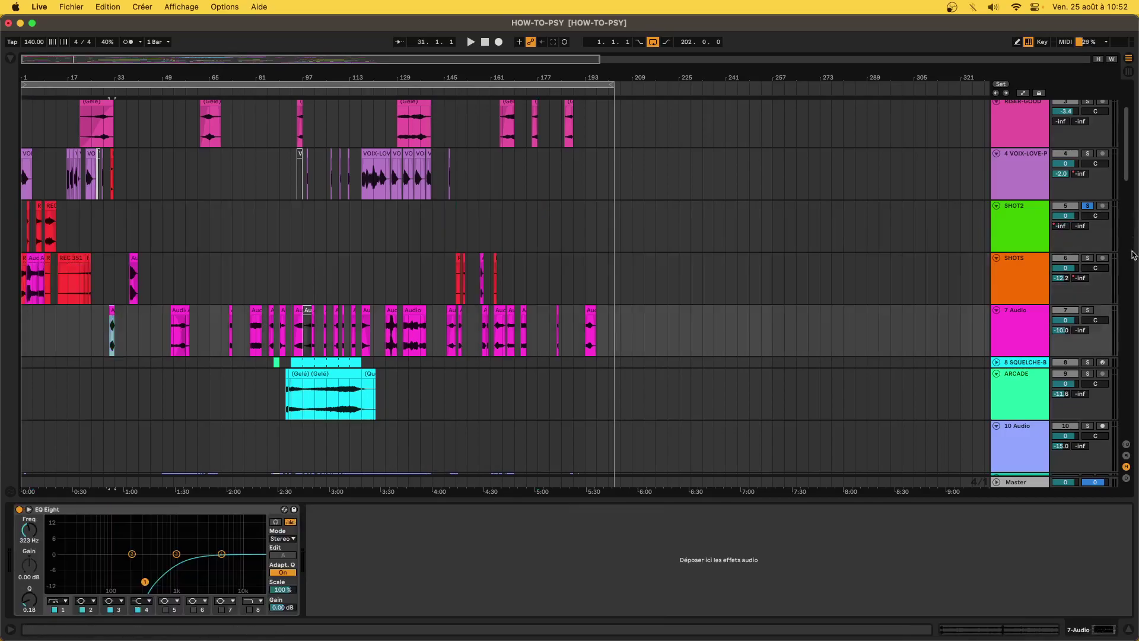
left_click(1087, 310)
key("space")
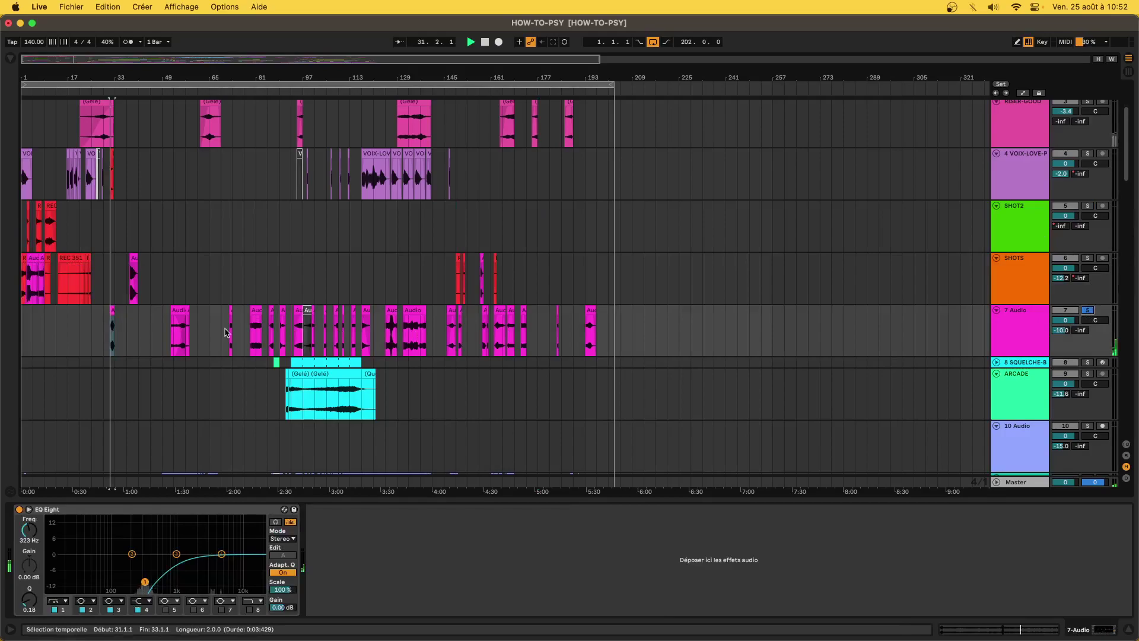
left_click(173, 339)
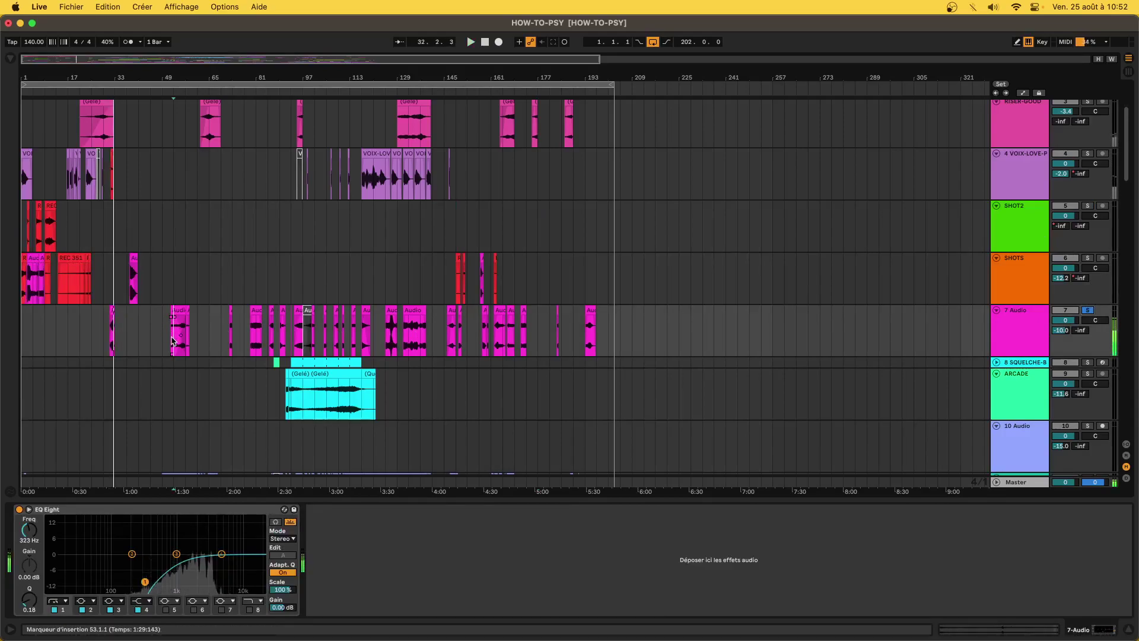
scroll(173, 339, "up", 5)
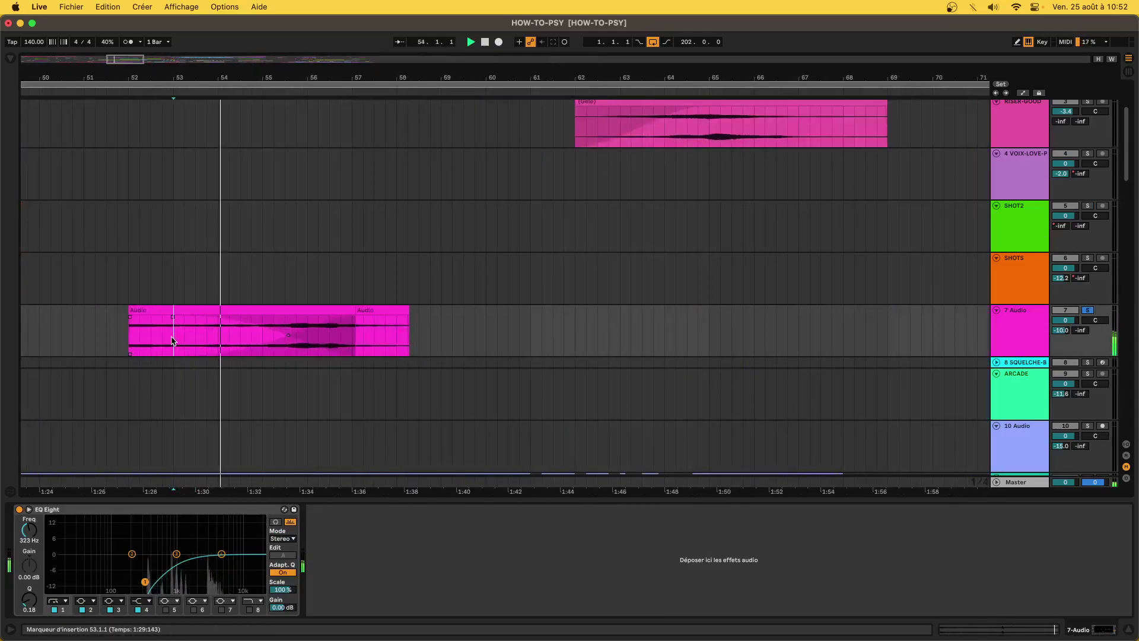
scroll(173, 339, "down", 5)
left_click(560, 339)
left_click(770, 344)
scroll(769, 347, "down", 2)
scroll(962, 353, "right", 5)
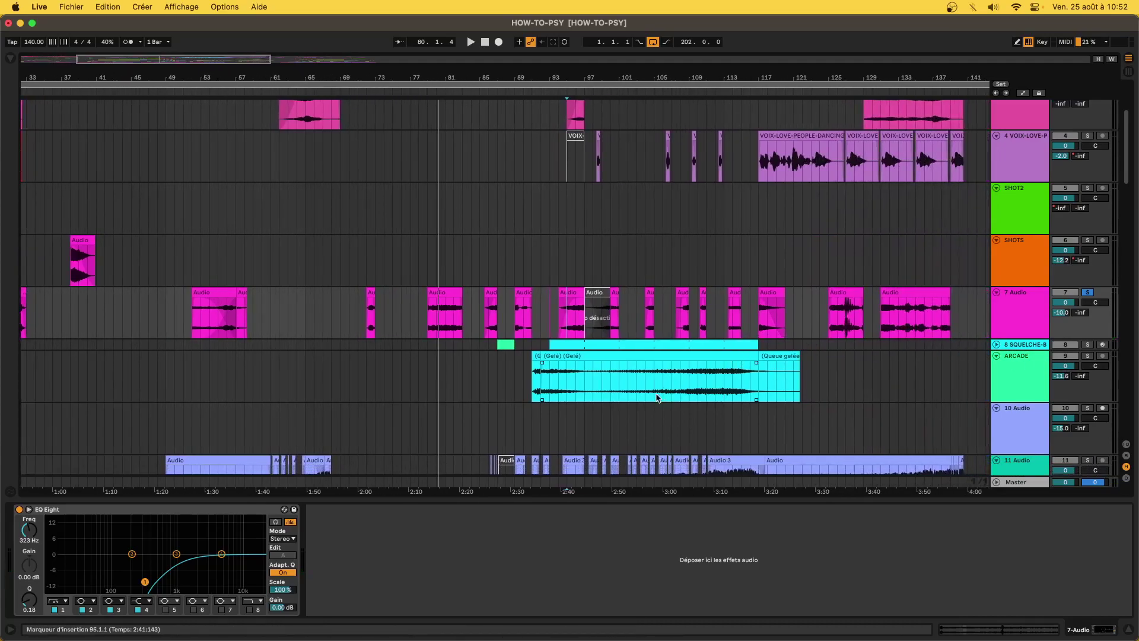
Solo the ARCADE track and play its frozen clip from 92.1.1.
left_click(633, 366)
scroll(617, 357, "down", 4)
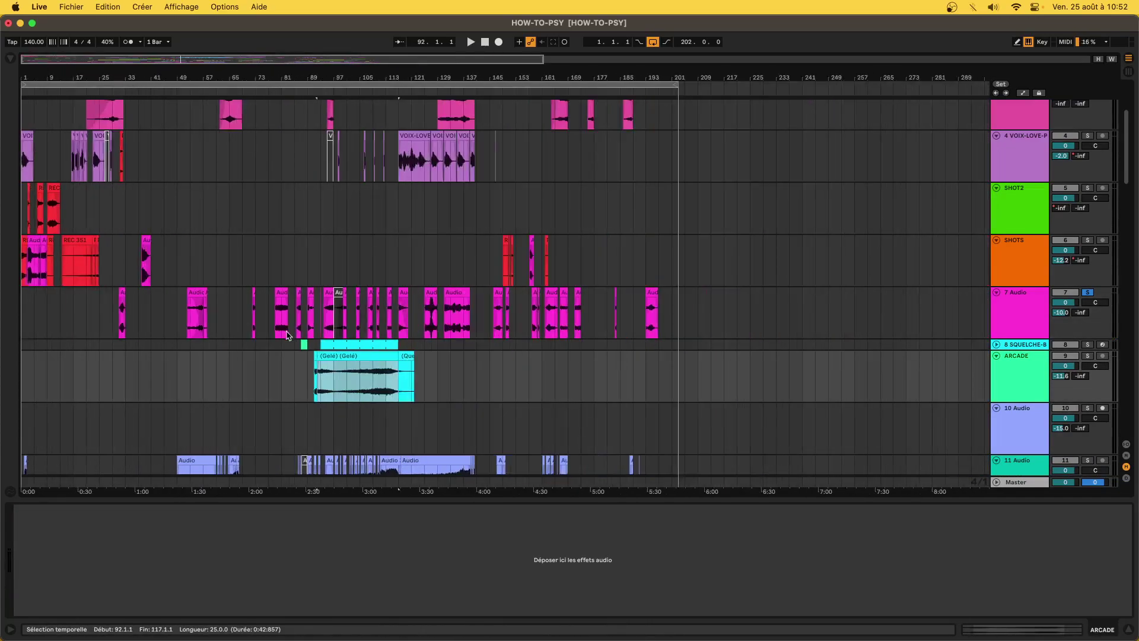
left_click(1088, 356)
key("space")
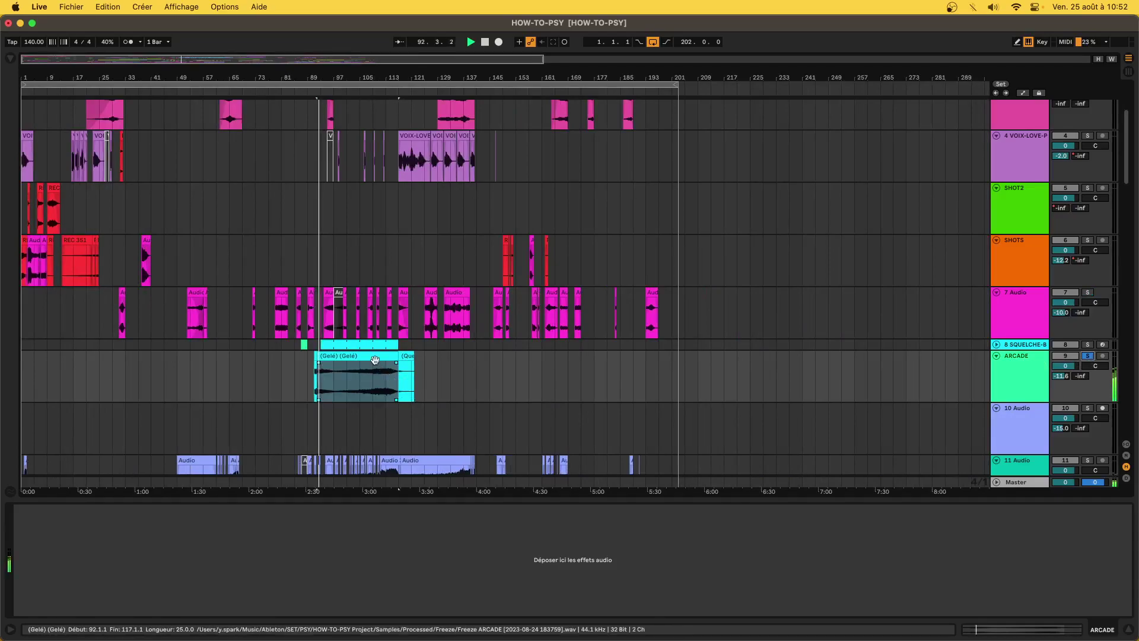
left_click(394, 368)
Solo the 11 Audio track and play its clips from 94.3.1.
scroll(430, 403, "down", 3)
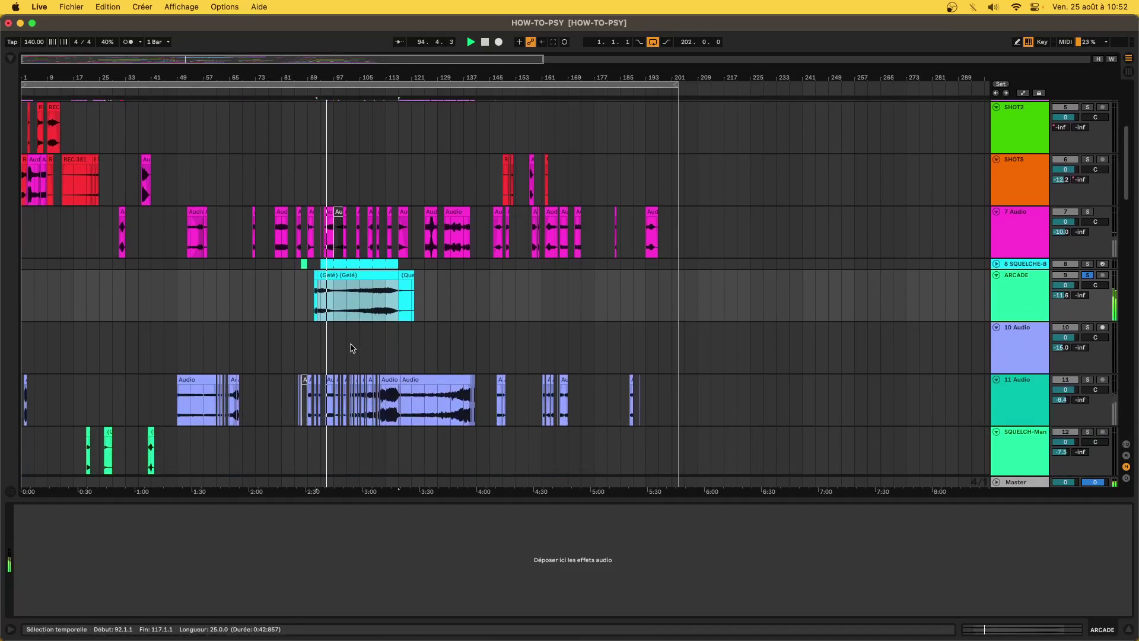
left_click(1088, 383)
key("space")
left_click(330, 404)
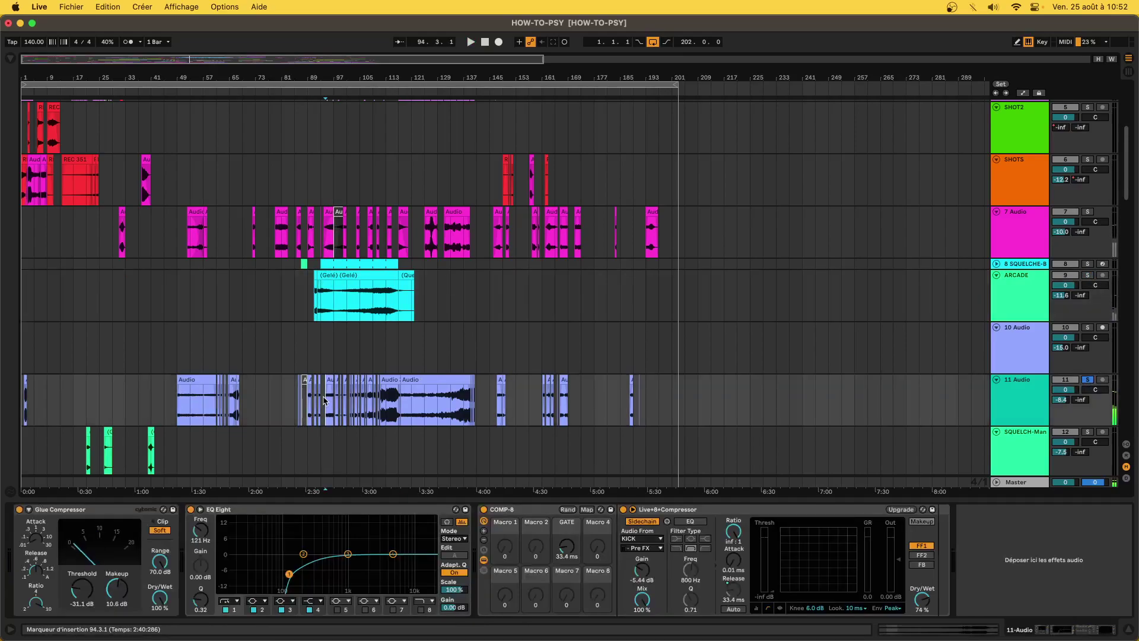
Delete the empty 10 Audio track below the ARCADE track.
key("plus")
key("plus")
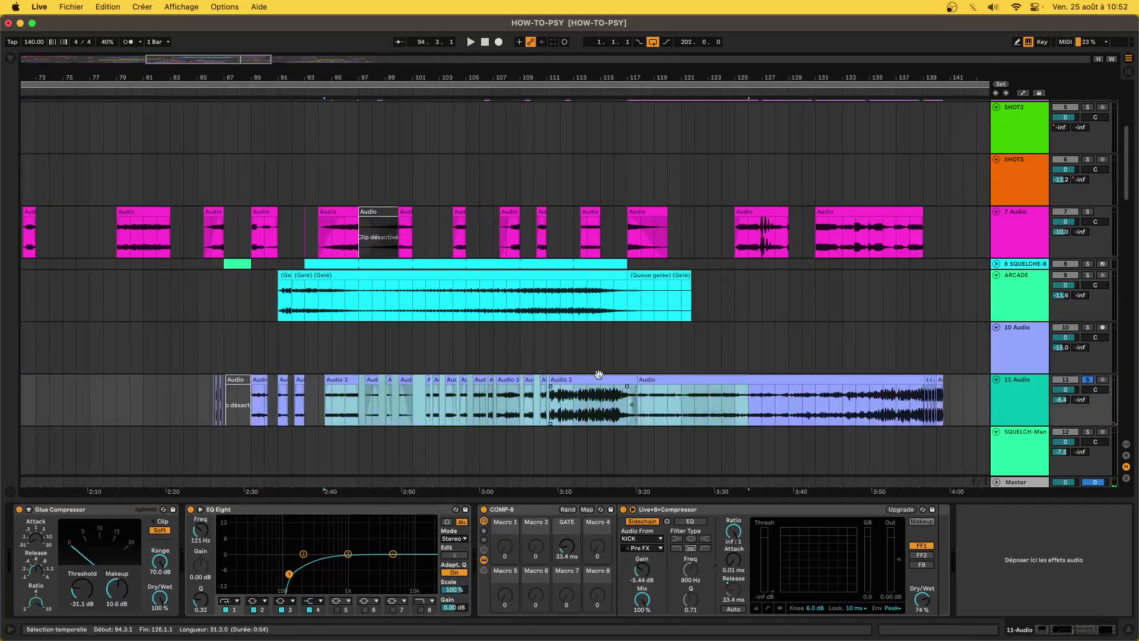
scroll(345, 395, "down", 5)
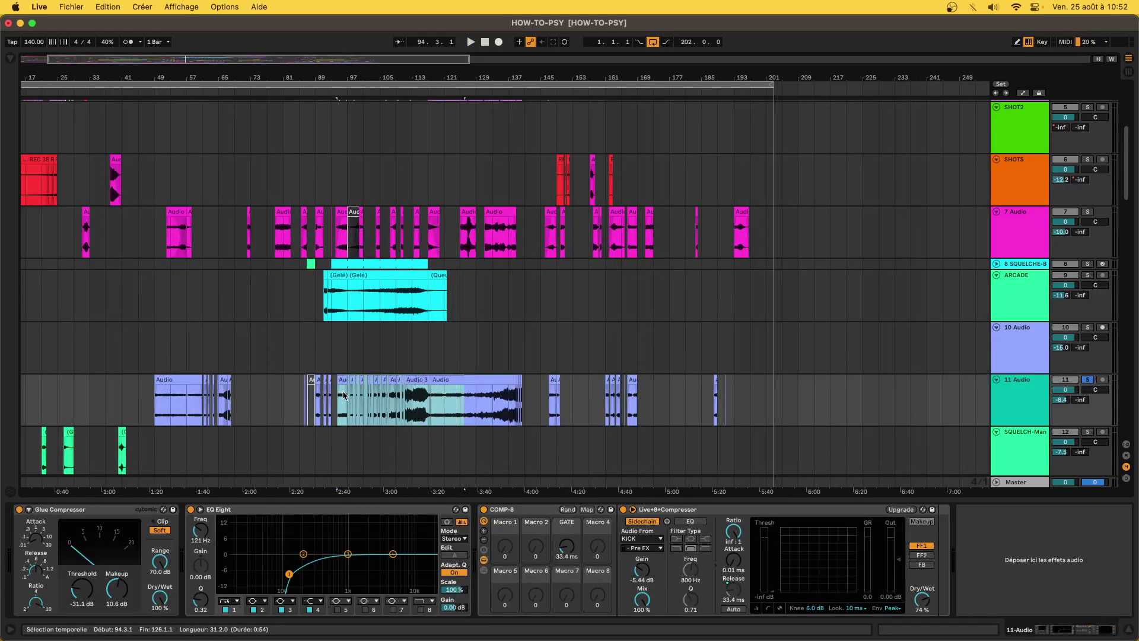
scroll(473, 348, "down", 3)
left_click(431, 265)
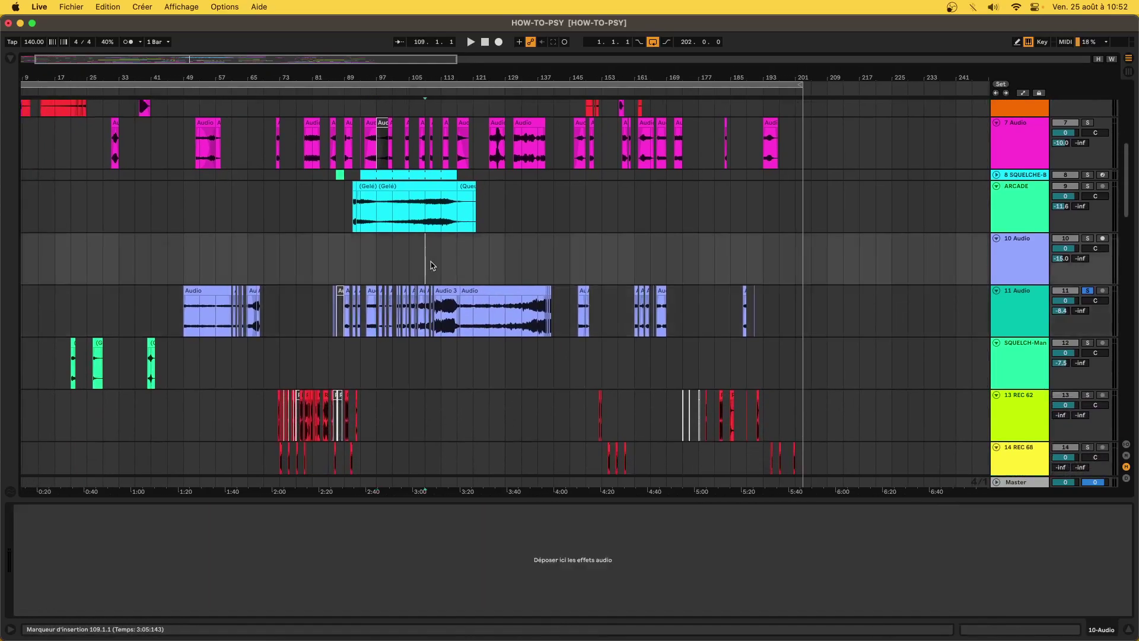
key("minus")
left_click(1028, 263)
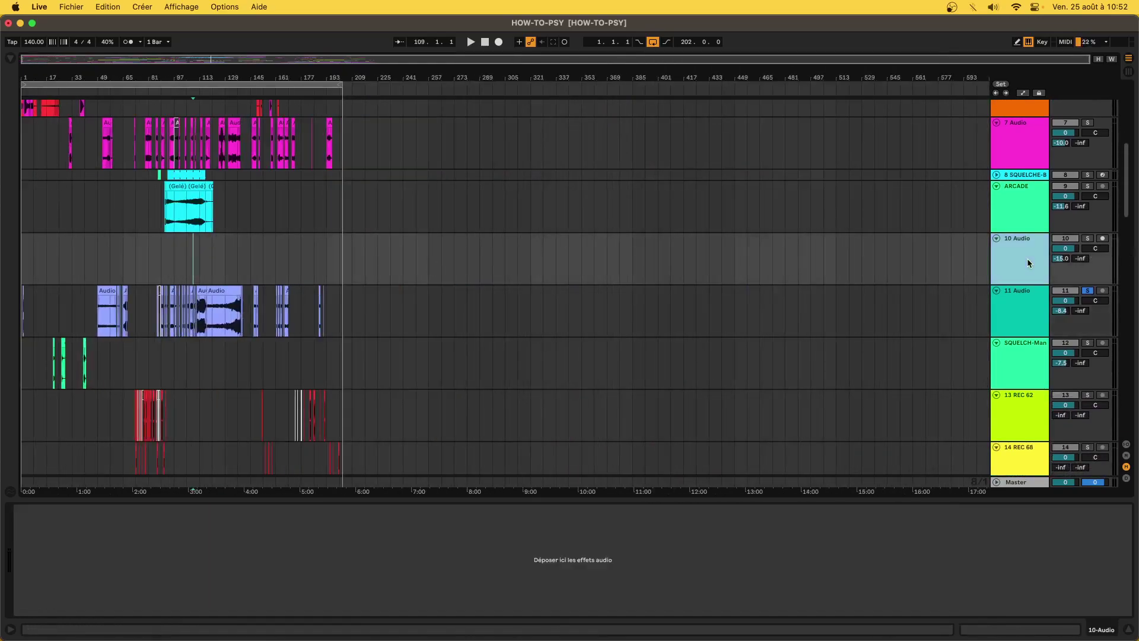
key("Delete")
Solo the SQUELCH-Man track and play its frozen clips from 21.1.1, 26.3.1 and 40.1.1.
left_click(1019, 298)
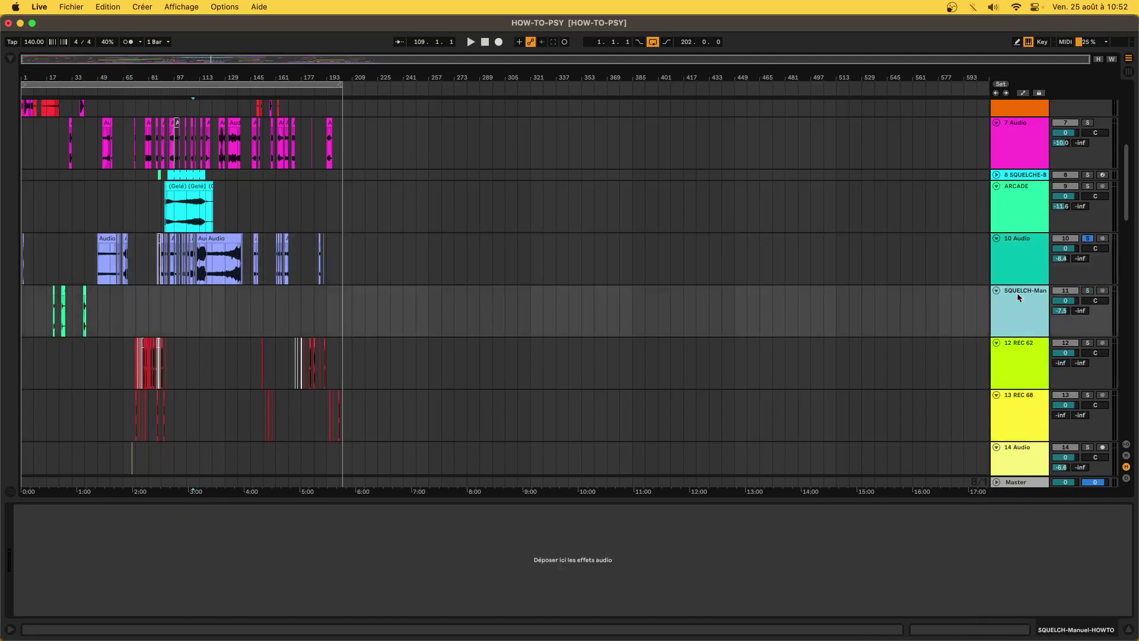
left_click(57, 291)
key("plus")
key("plus")
key("plus")
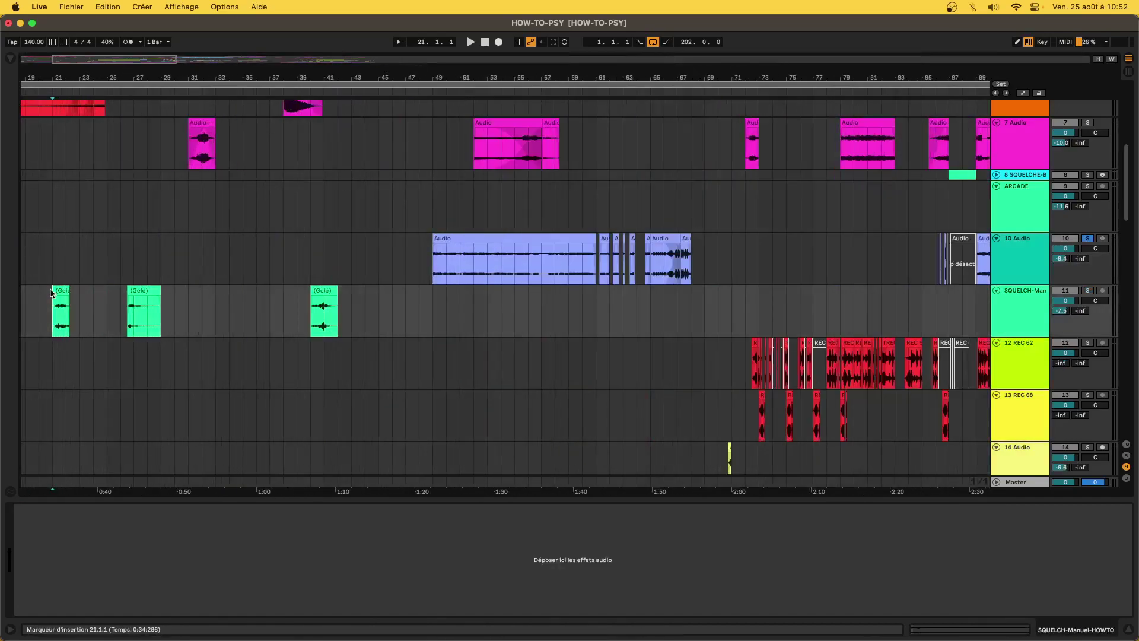
left_click(1087, 290)
key("space")
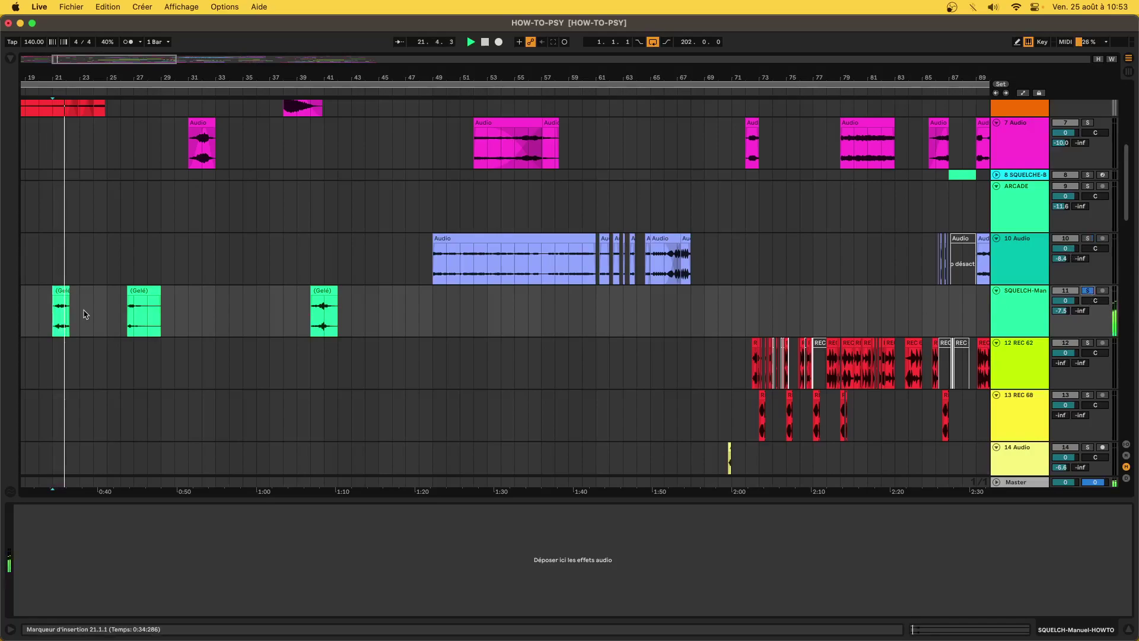
left_click(148, 314)
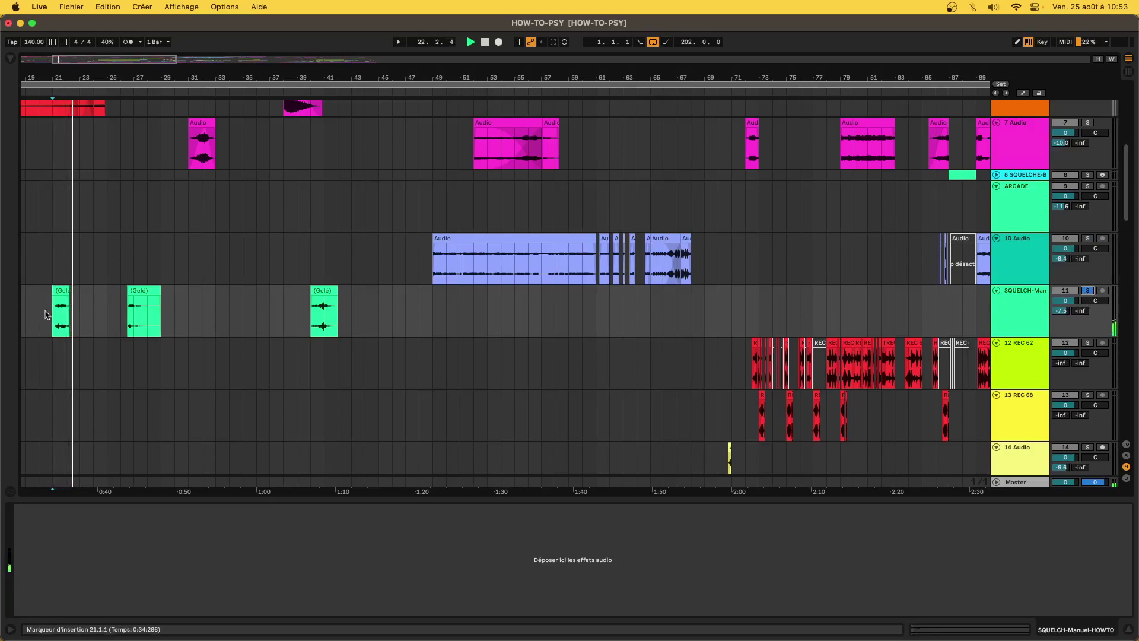
left_click(140, 291)
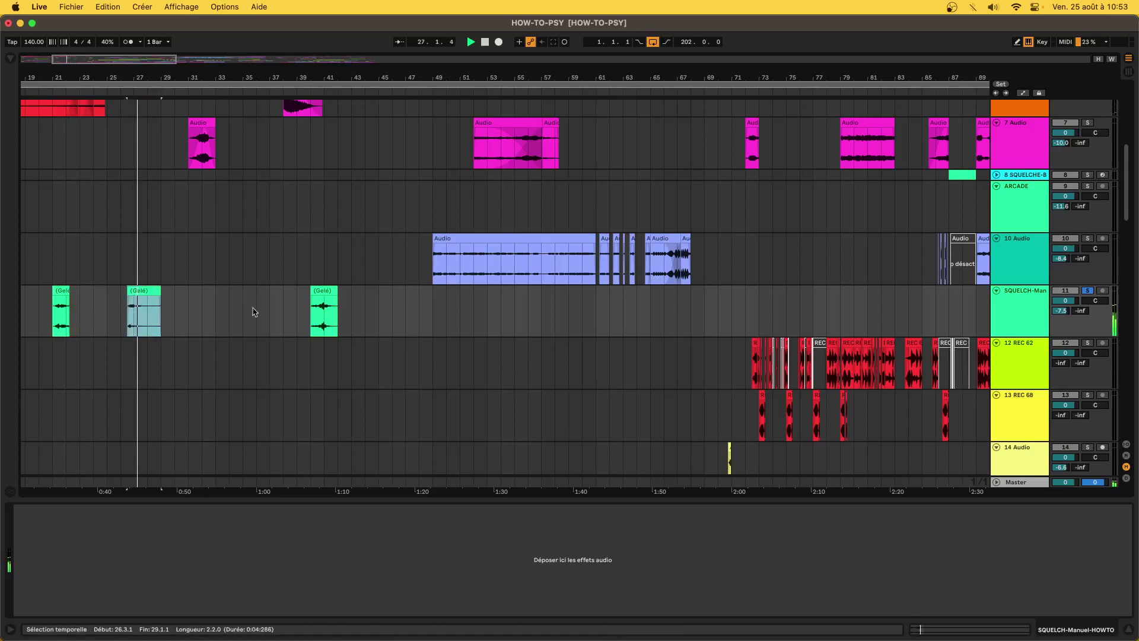
left_click(319, 291)
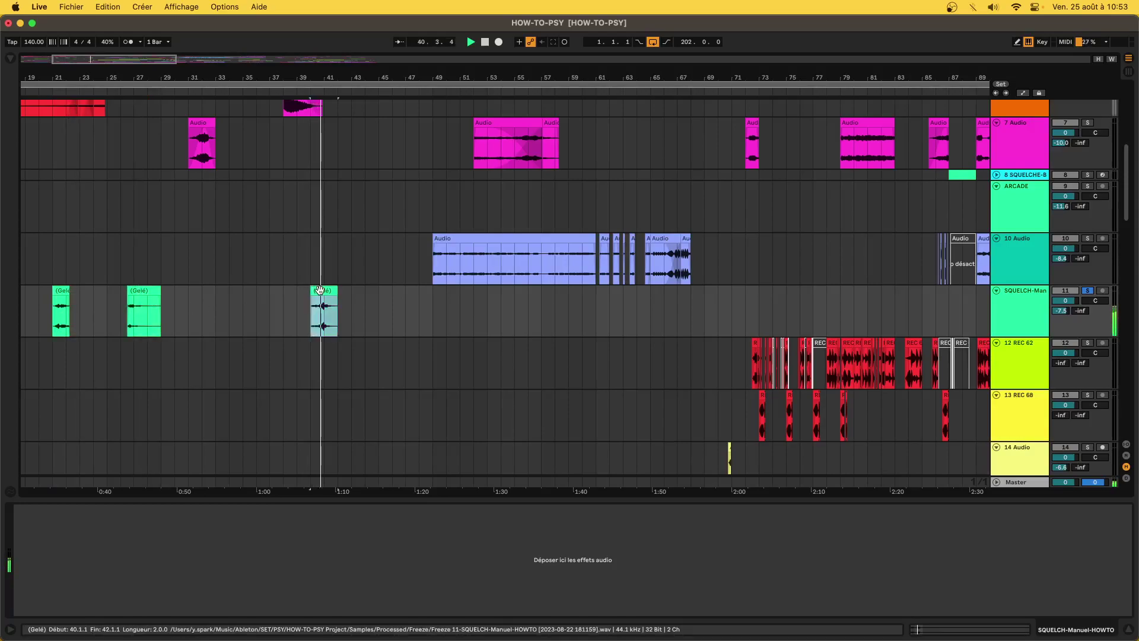
Move the SQUELCH-Man track up to sit directly below the SHOTS track.
key("minus")
key("minus")
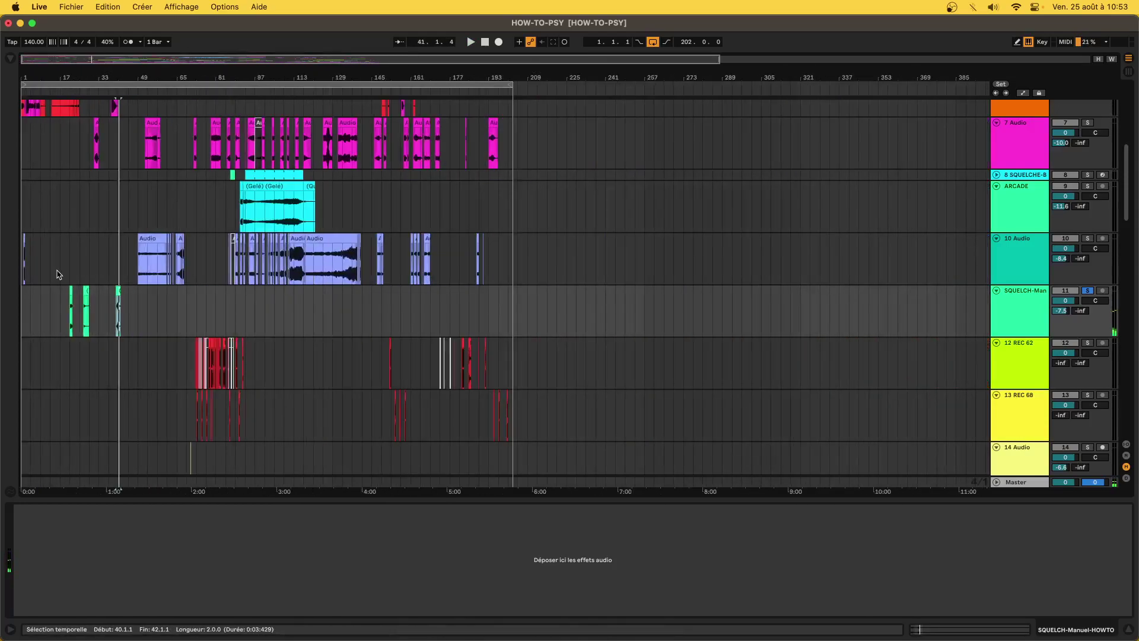
scroll(73, 291, "up", 5)
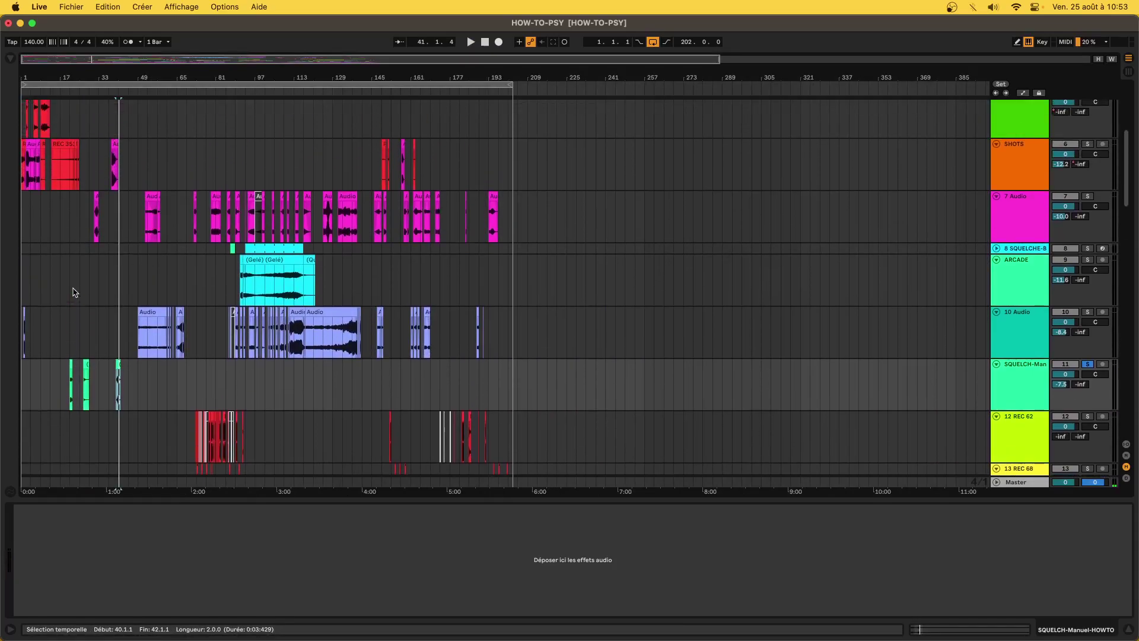
left_click(1001, 398)
left_click_drag(1002, 399, 1025, 210)
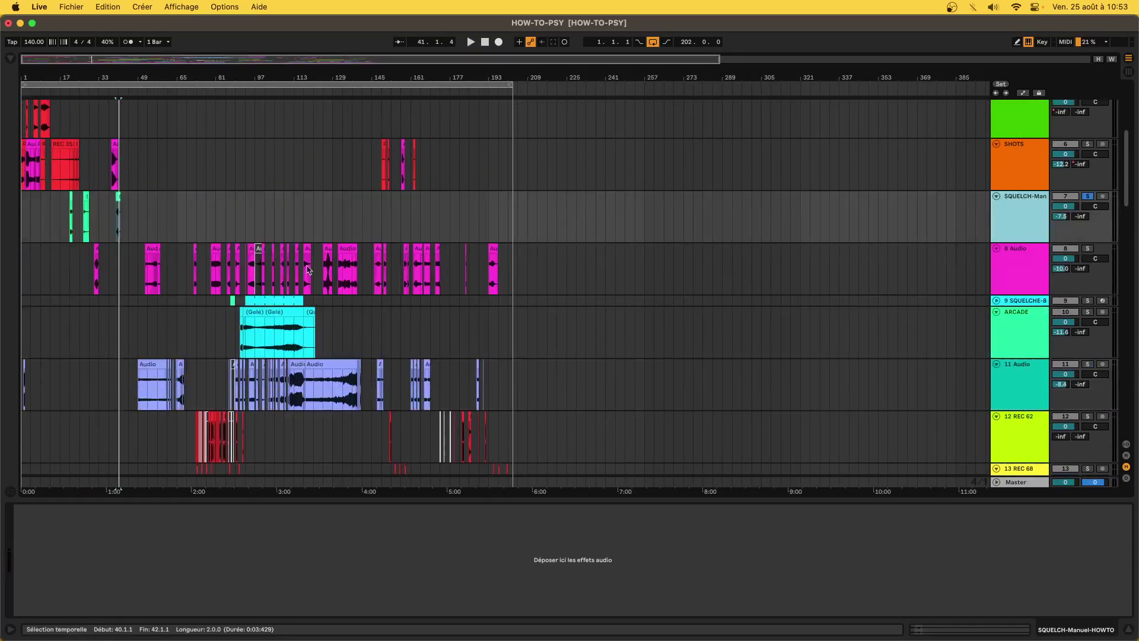
Select the SQUELCH-Man track from 17.1.1 past its last frozen clip and move the three clips onto the SHOT2 track.
left_click(82, 172)
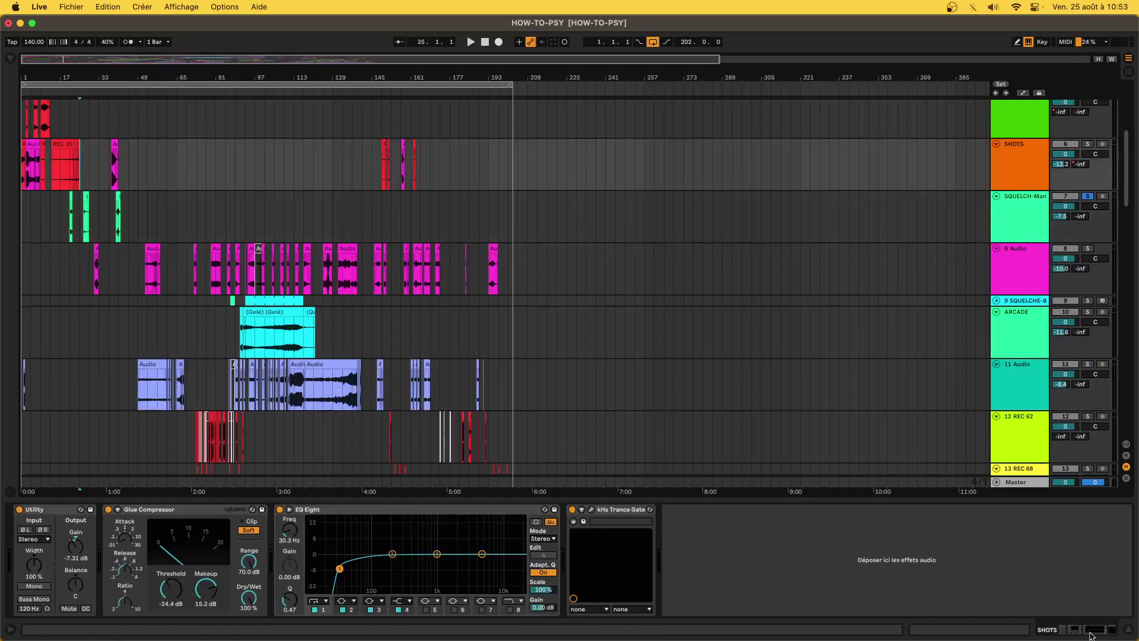
scroll(178, 237, "up", 3)
left_click(77, 191)
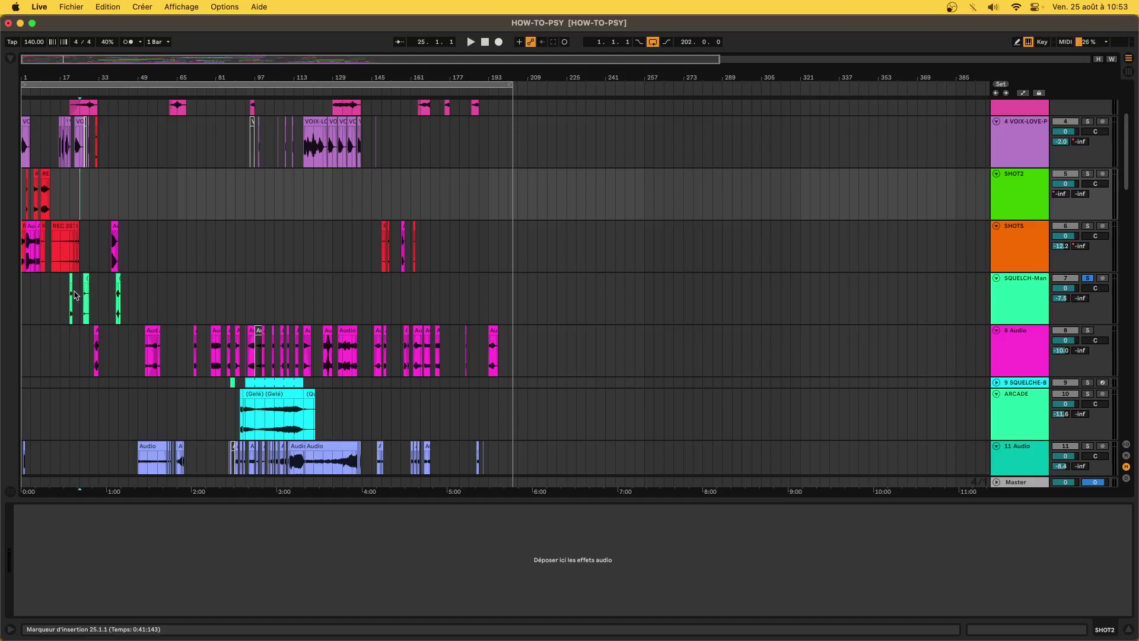
left_click_drag(60, 296, 177, 297)
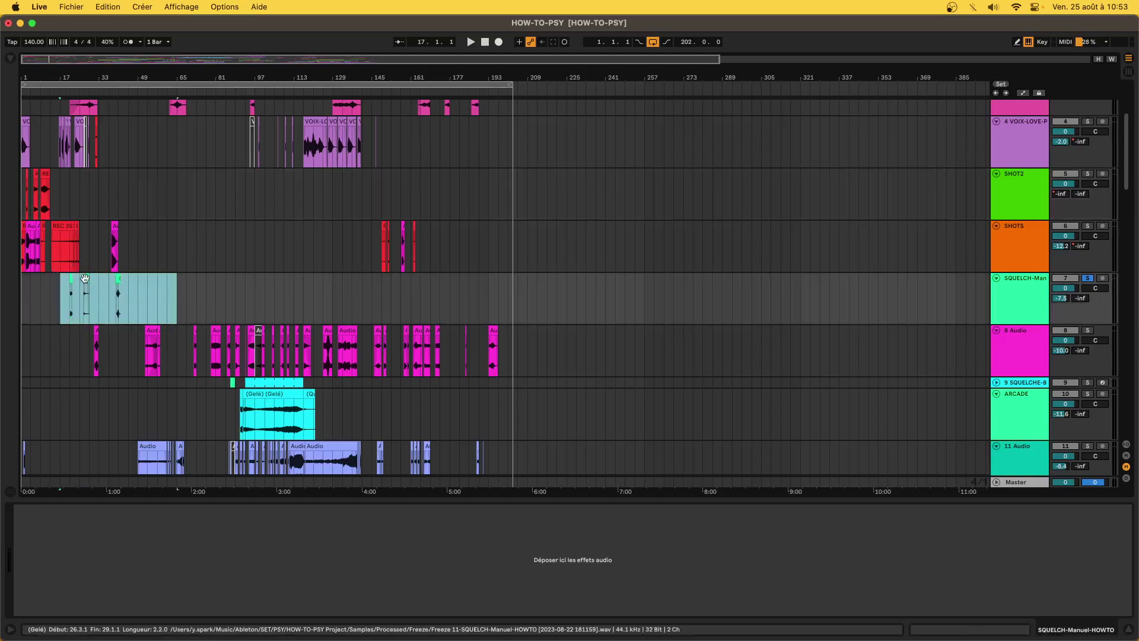
left_click_drag(86, 268, 89, 215)
Solo the SHOT2 track and play its frozen clip from 21.1.1.
left_click(76, 173)
scroll(76, 173, "up", 5)
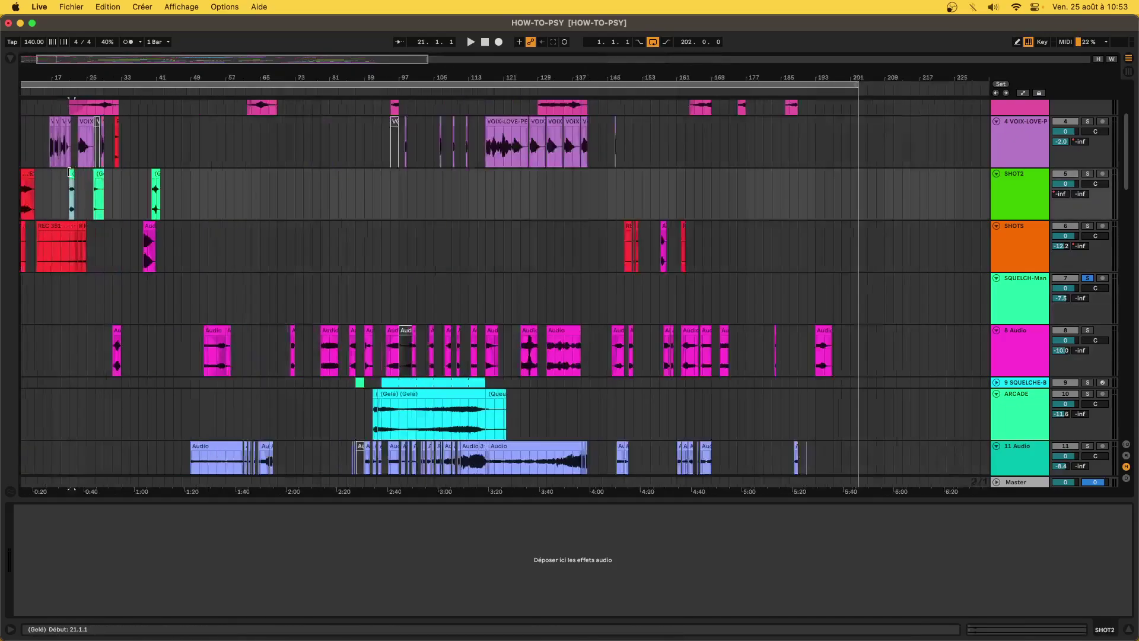
left_click(71, 177)
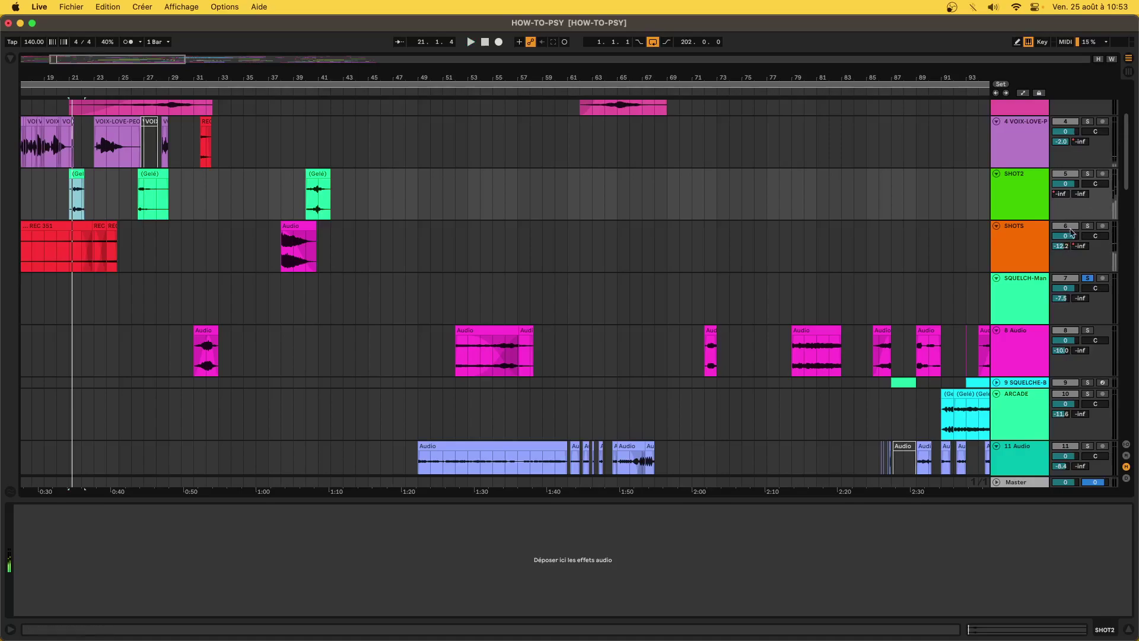
left_click(1089, 174)
key("space")
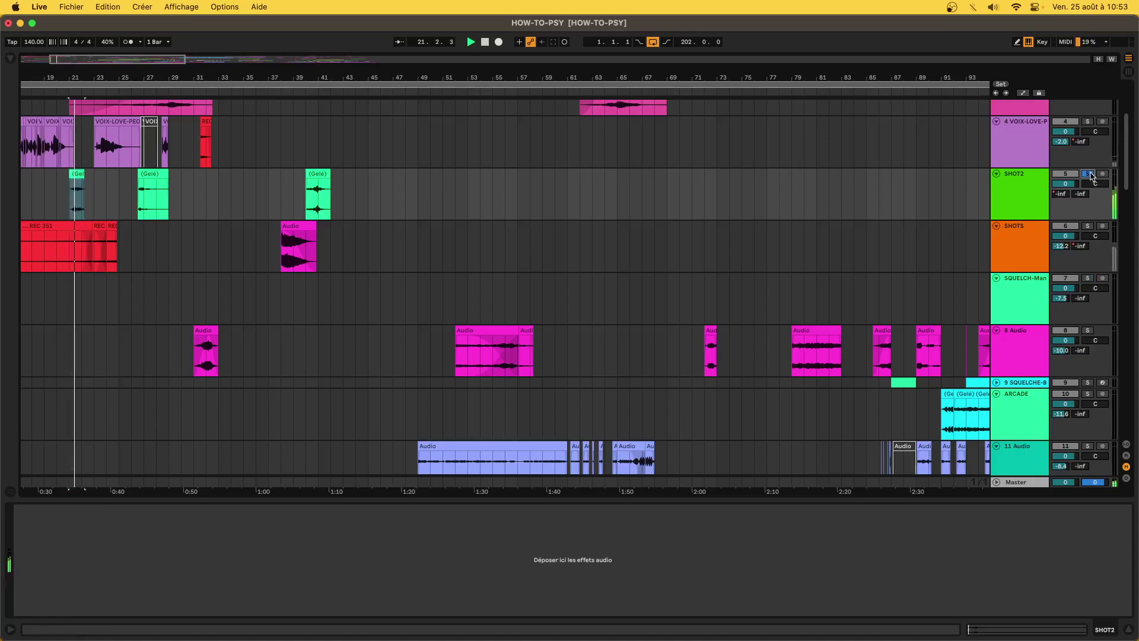
key("space")
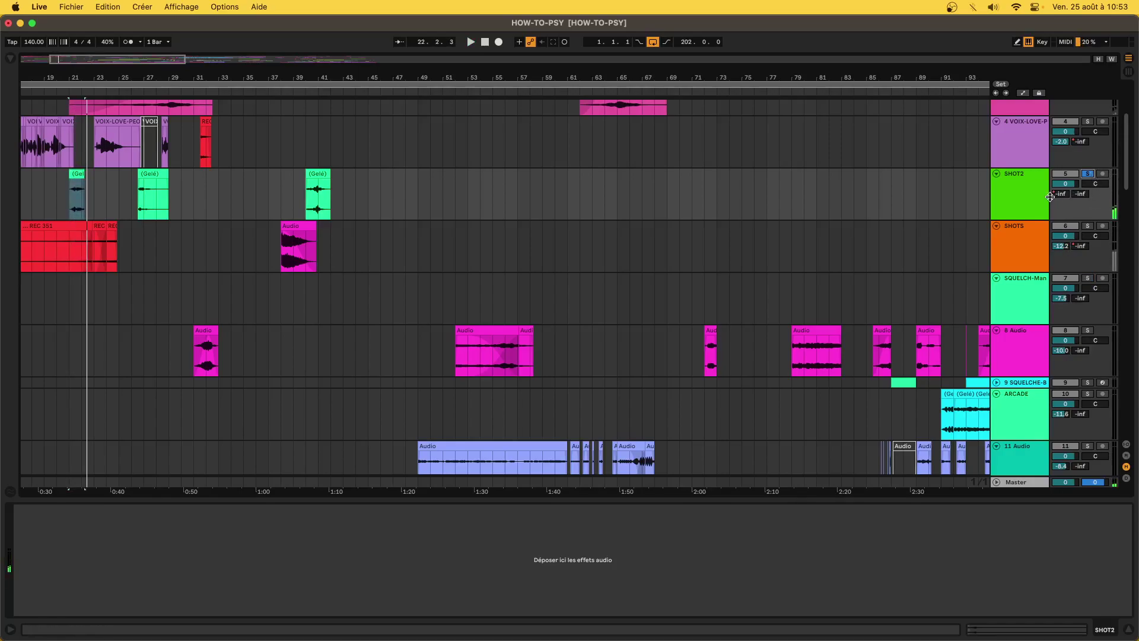
Show automation and raise SHOT2's volume automation to -14.5 dB over the frozen clip at 21.1.1, checking it in playback.
key("a")
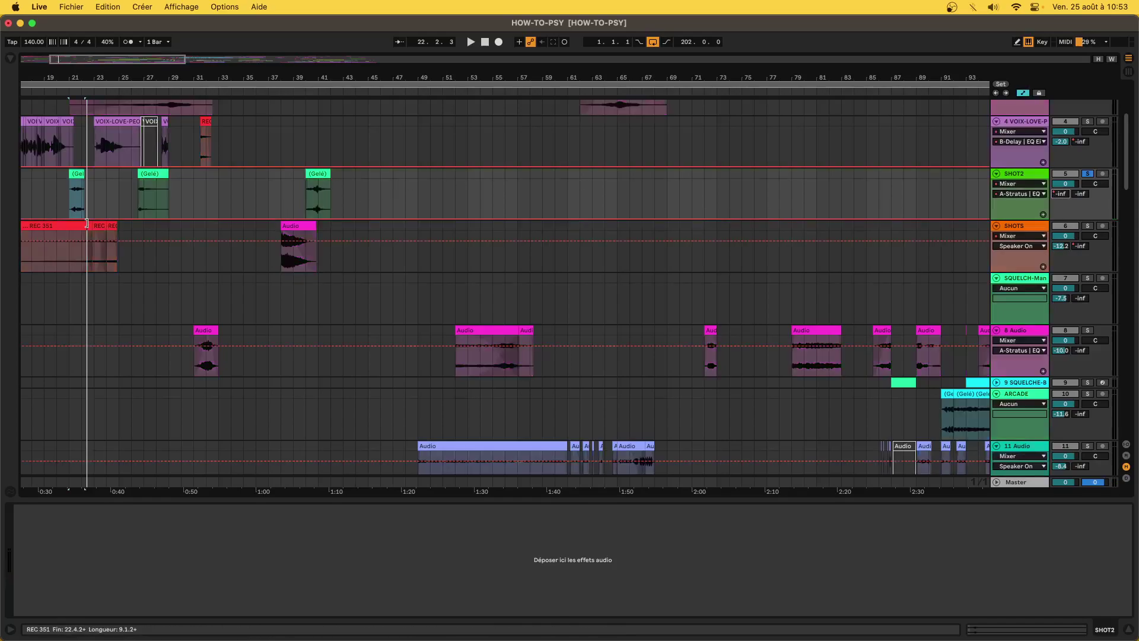
left_click(79, 215)
key("space")
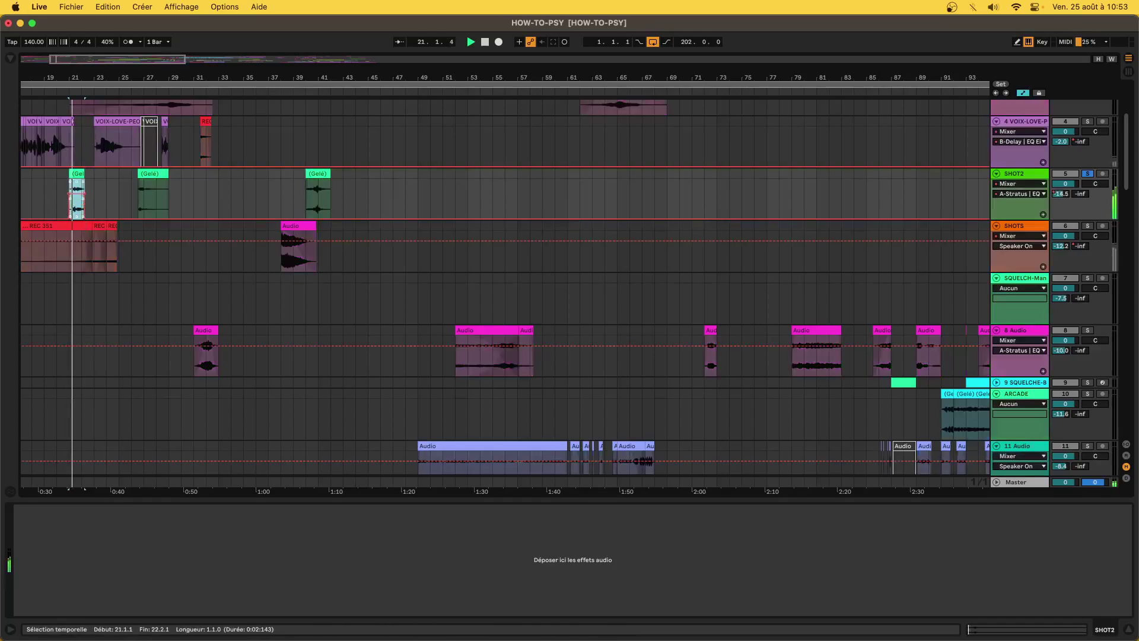
key("space")
key("space")
key("space")
Raise SHOT2's volume automation over the frozen clips at 26.3.1 and 40.1.1, bringing the one at 40.1.1 to -11.0 dB.
scroll(113, 214, "down", 10)
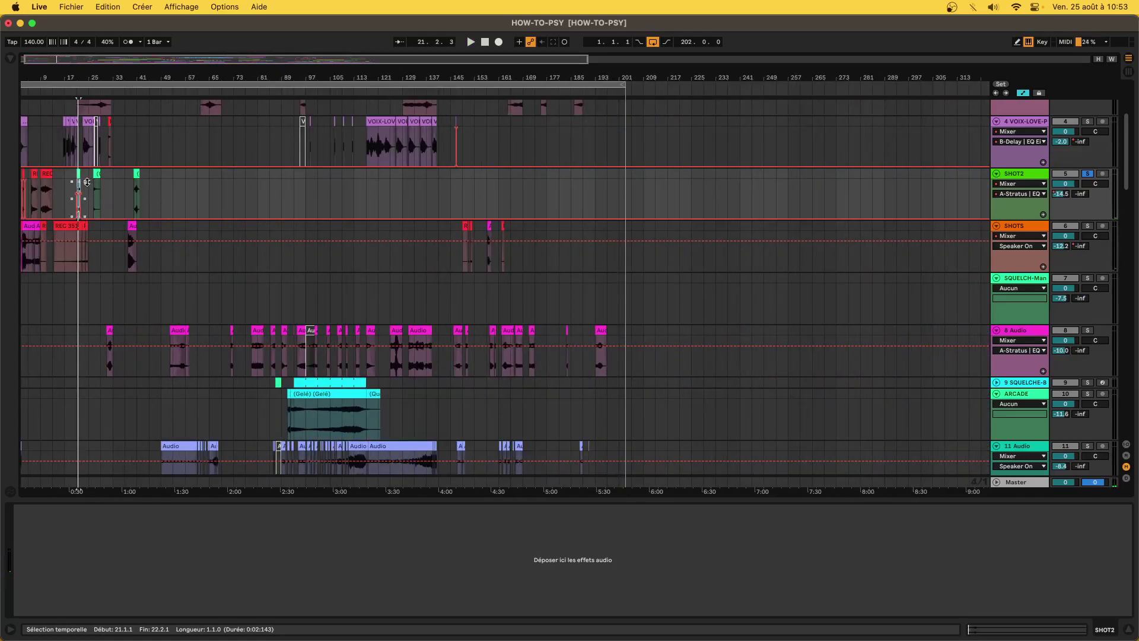
left_click(98, 183)
left_click(97, 174)
scroll(93, 171, "up", 10)
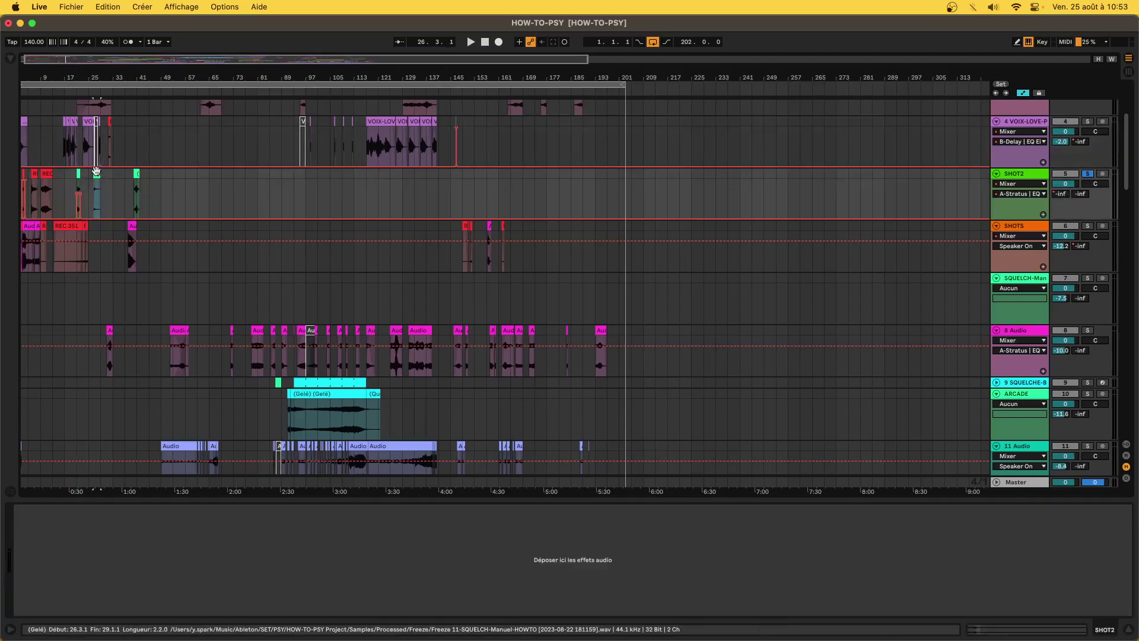
left_click(93, 171)
left_click(96, 186)
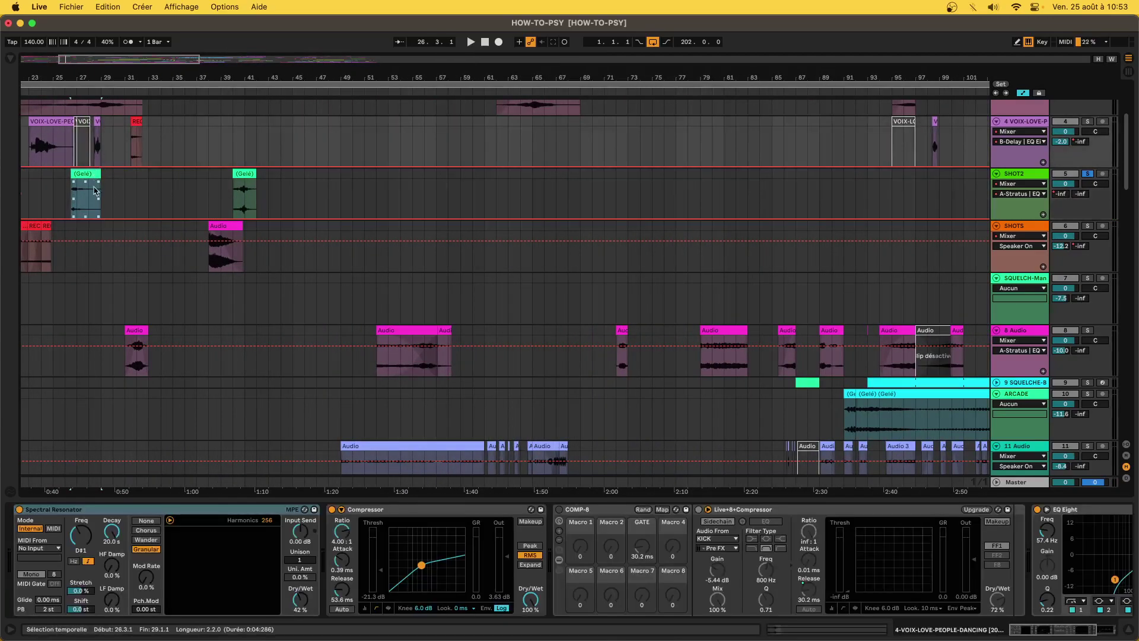
left_click(90, 214)
left_click(244, 173)
left_click(246, 187)
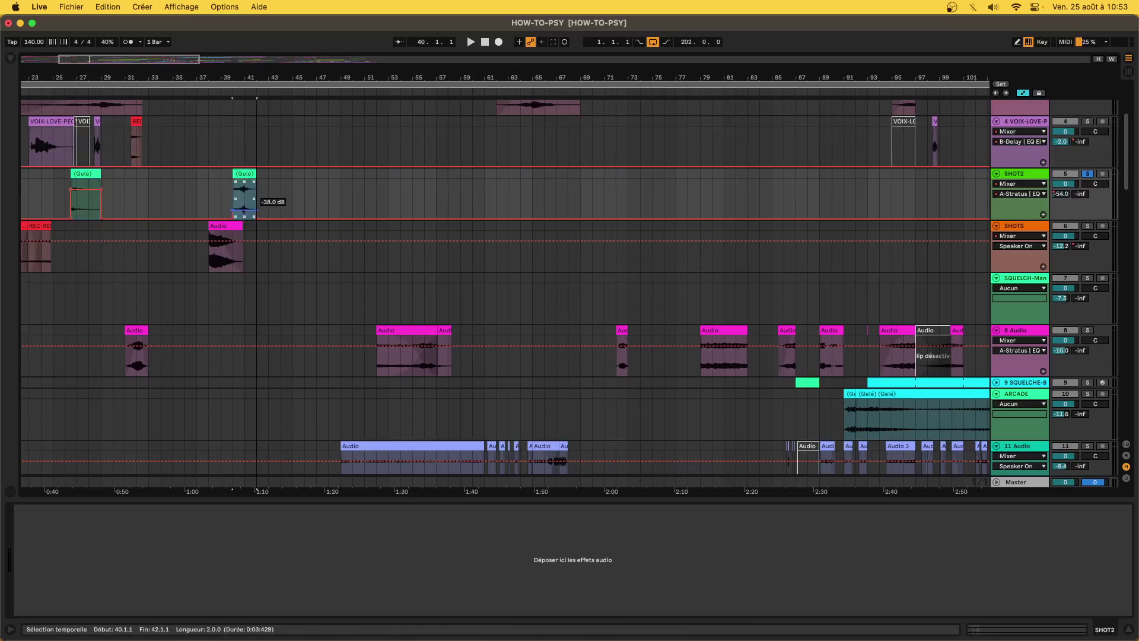
Hide the automation lanes and delete the emptied SQUELCH-Man track.
scroll(247, 185, "down", 10)
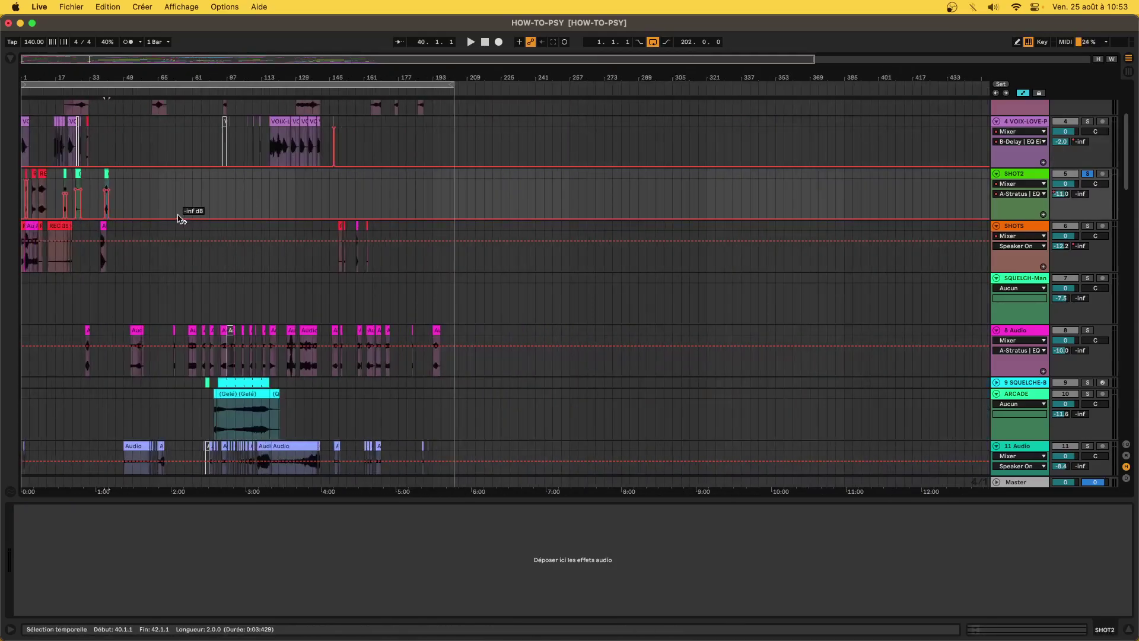
left_click(1010, 300)
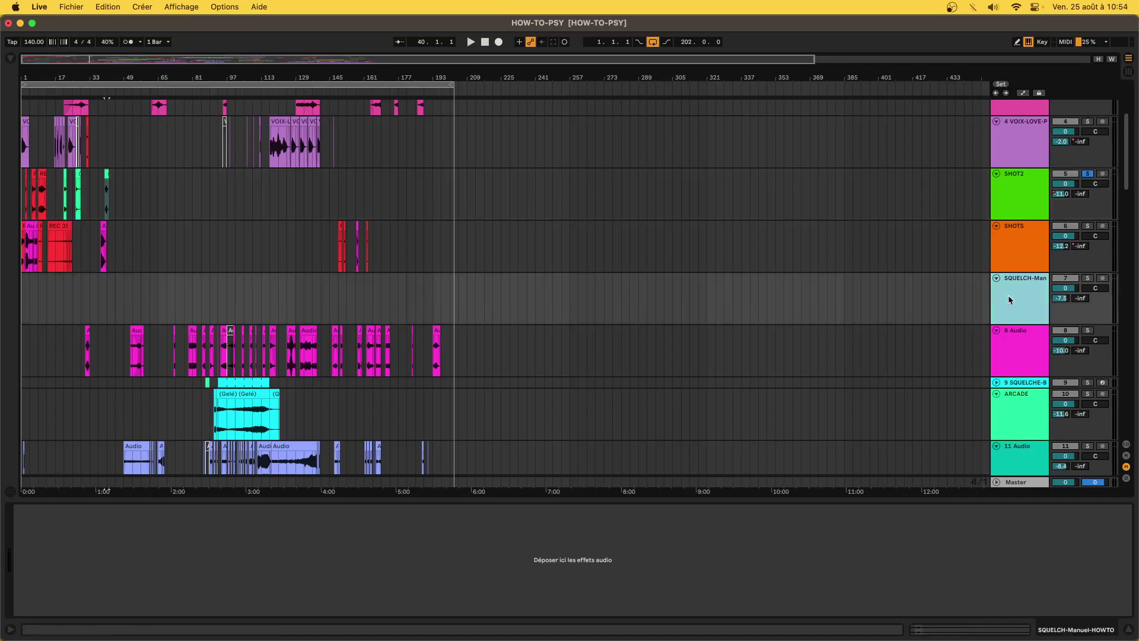
key("Delete")
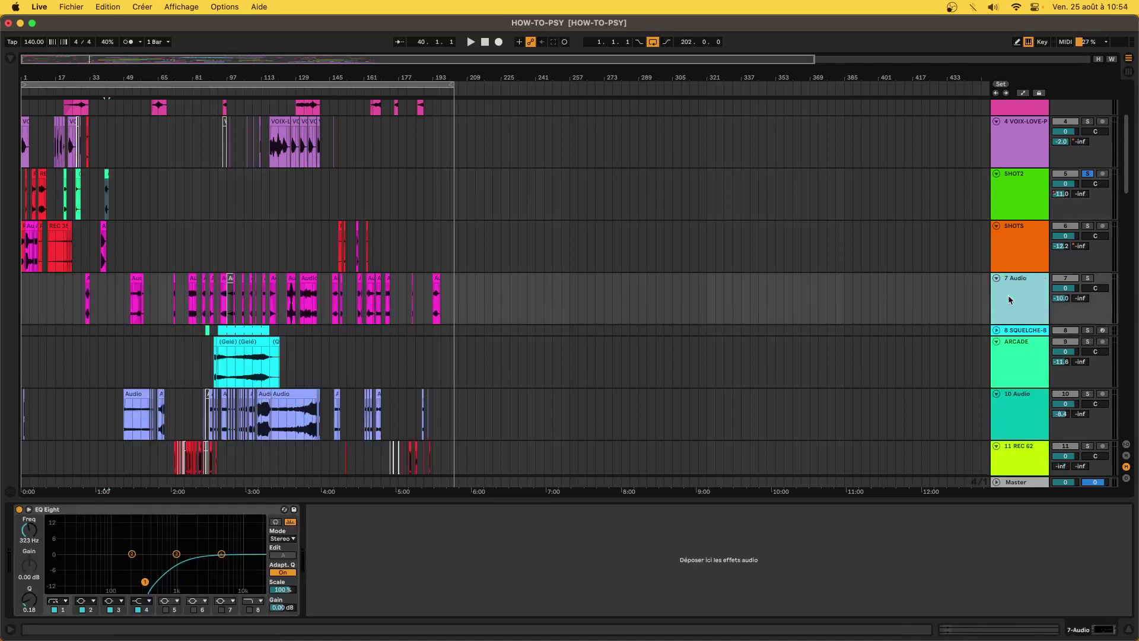
Solo the 7 Audio track and play its clips from 31.1.1 and 52.1.1.
left_click(85, 277)
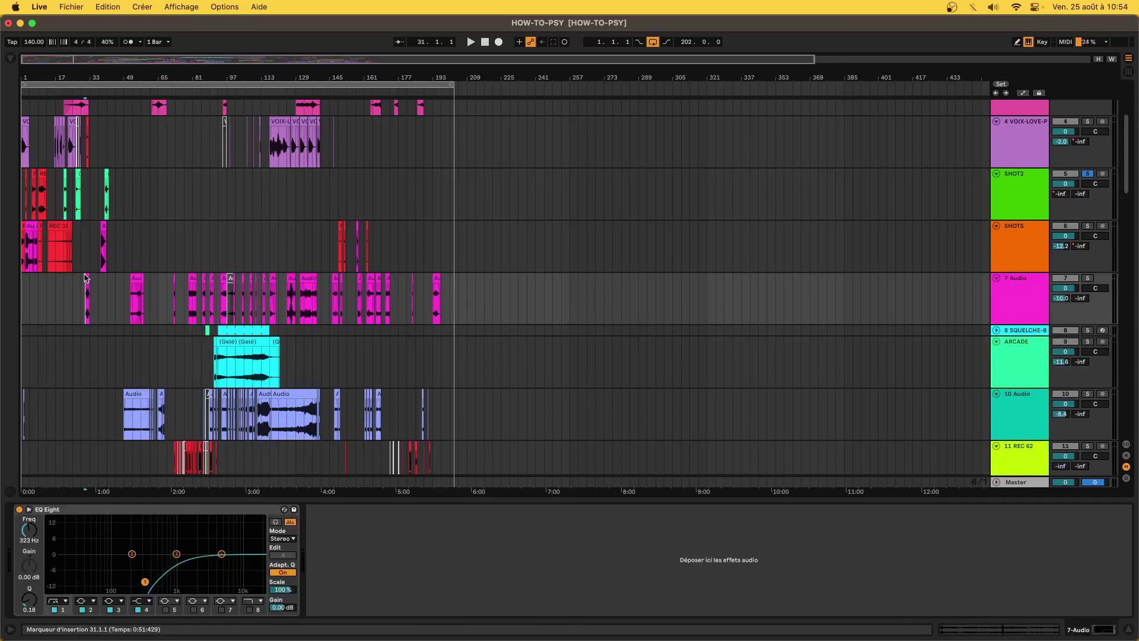
left_click(1091, 280)
key("space")
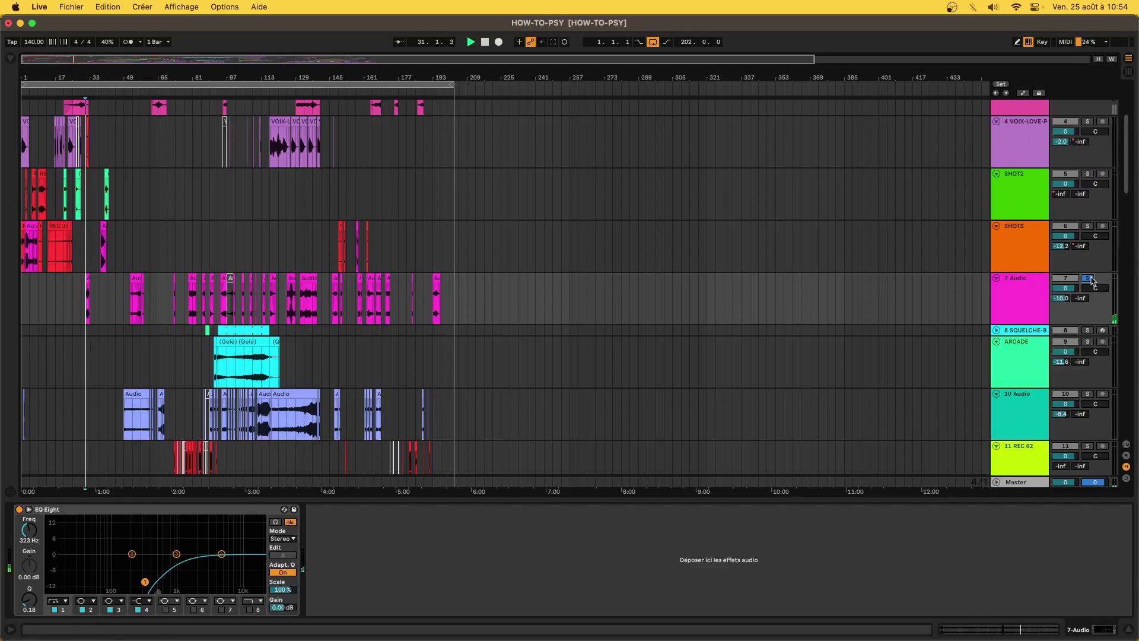
left_click(135, 278)
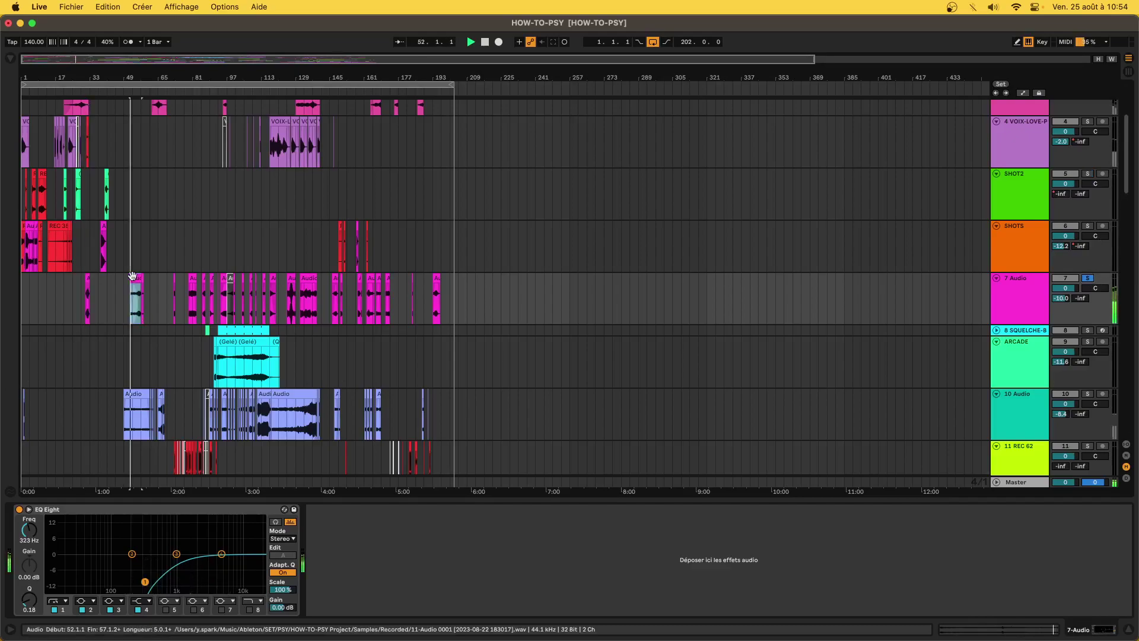
Solo the REC 62 track and play its clips from 72.3.1.
scroll(158, 303, "down", 5)
left_click(167, 300)
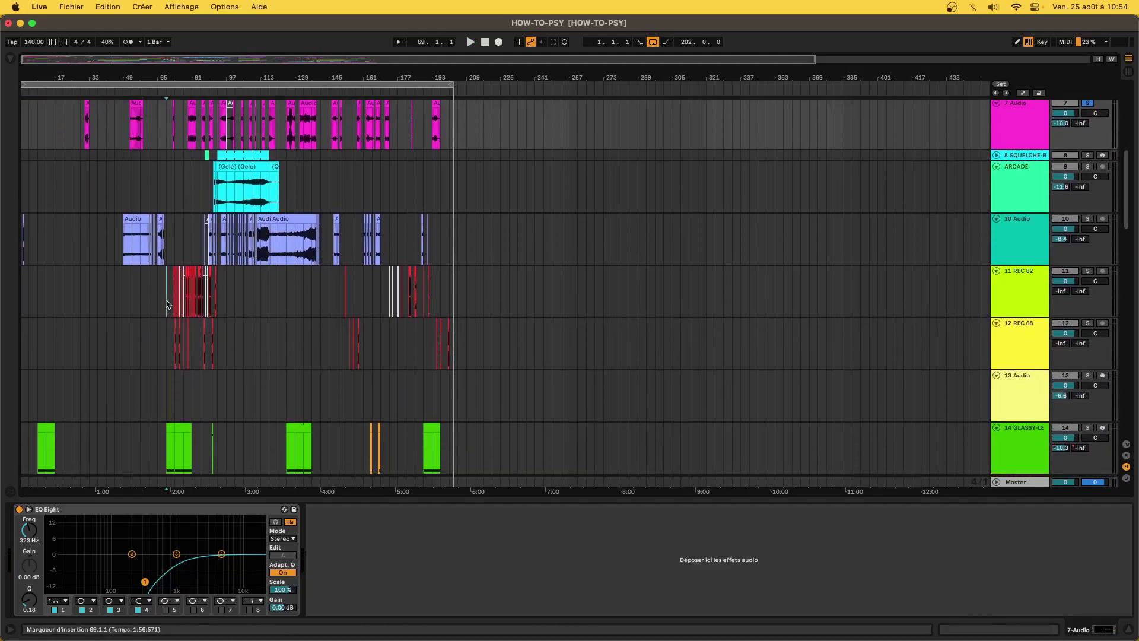
scroll(173, 284, "up", 5)
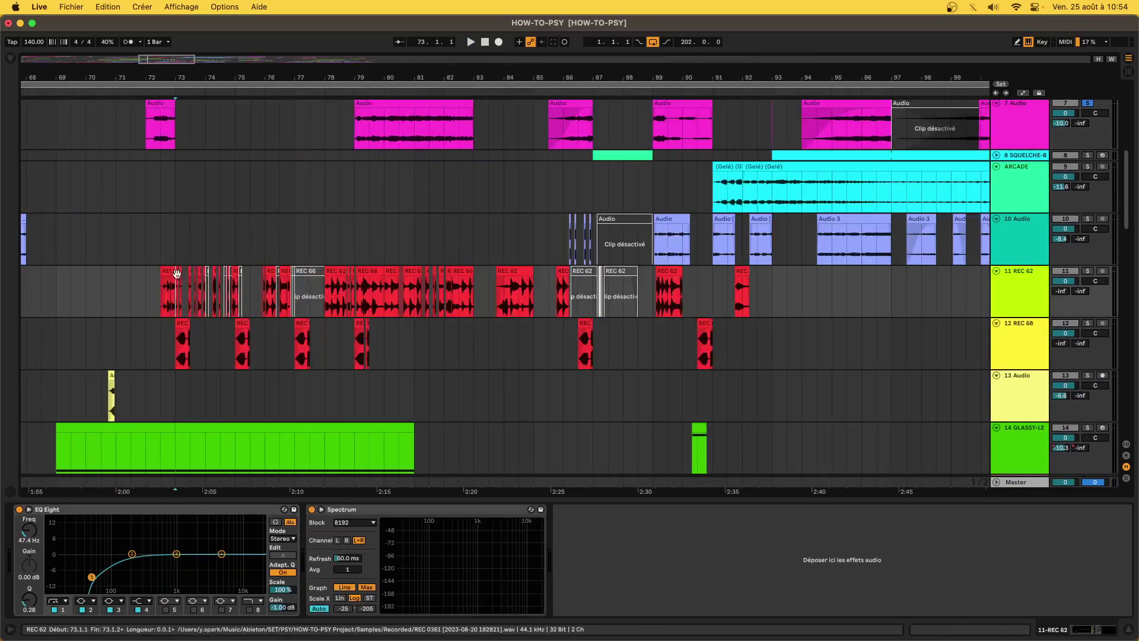
left_click_drag(172, 285, 161, 285)
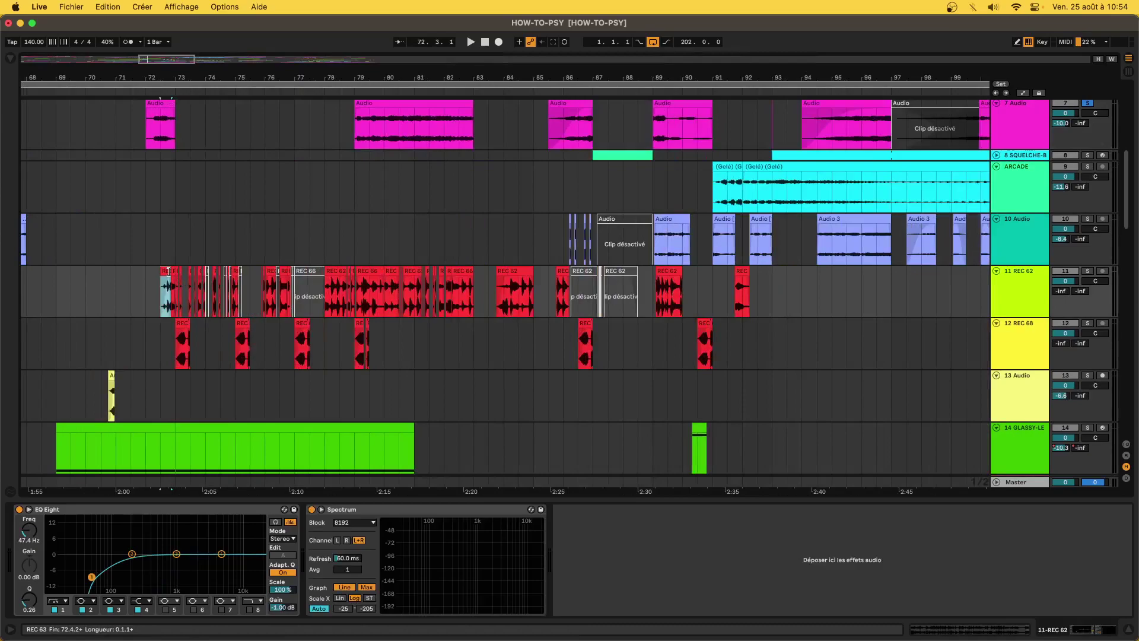
left_click(1087, 271)
key("space")
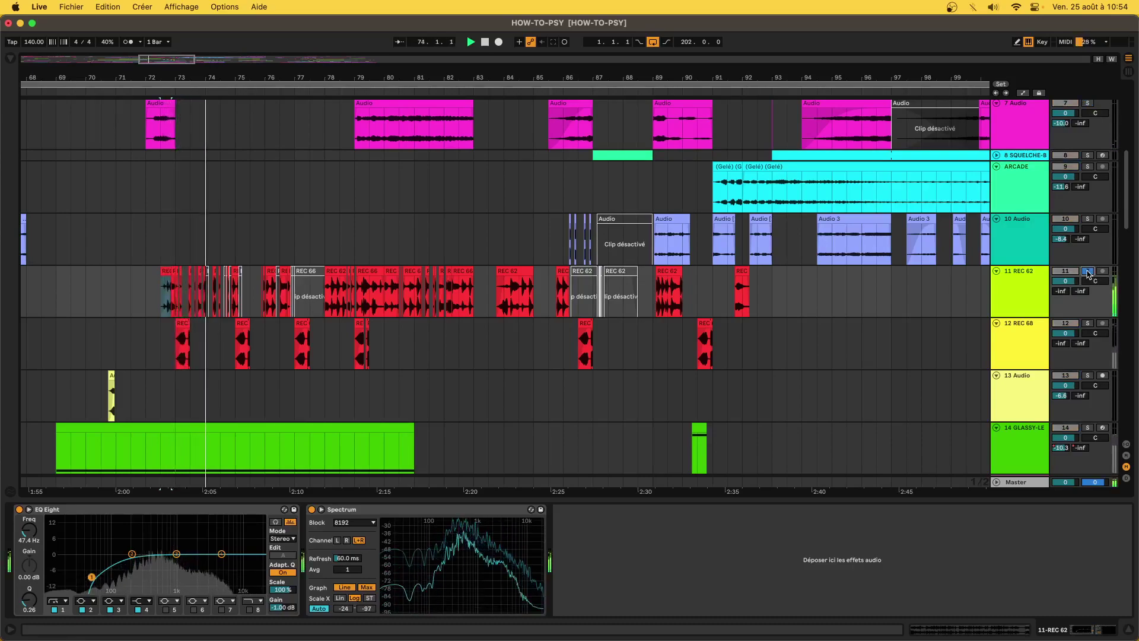
key("minus")
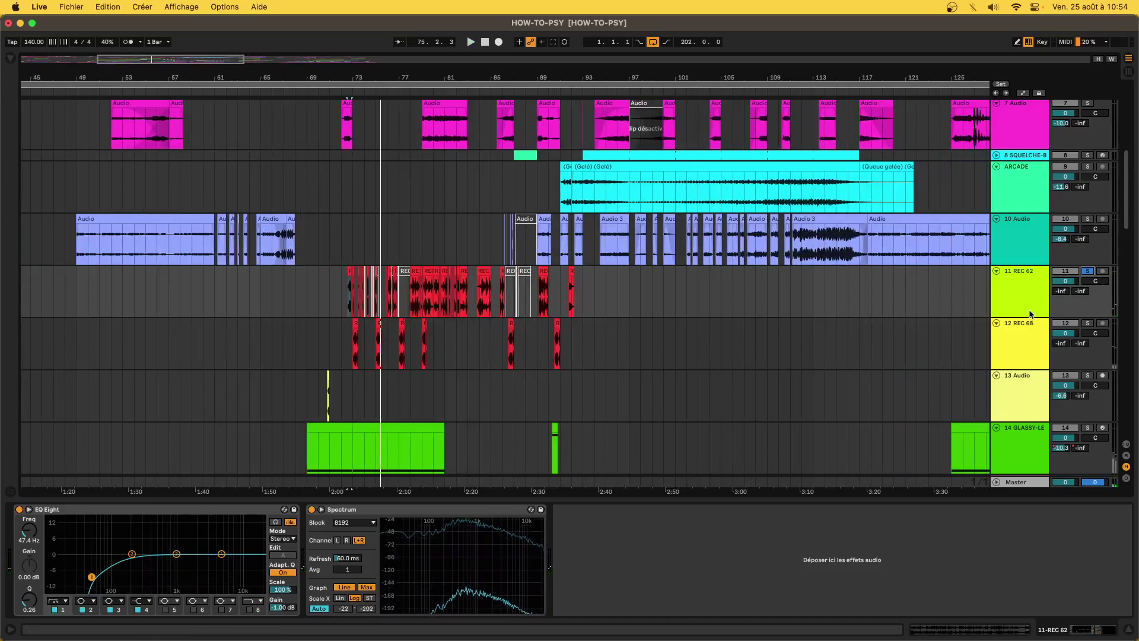
Move the REC 62 and REC 68 tracks together to directly below the SHOTS track.
left_click(640, 334)
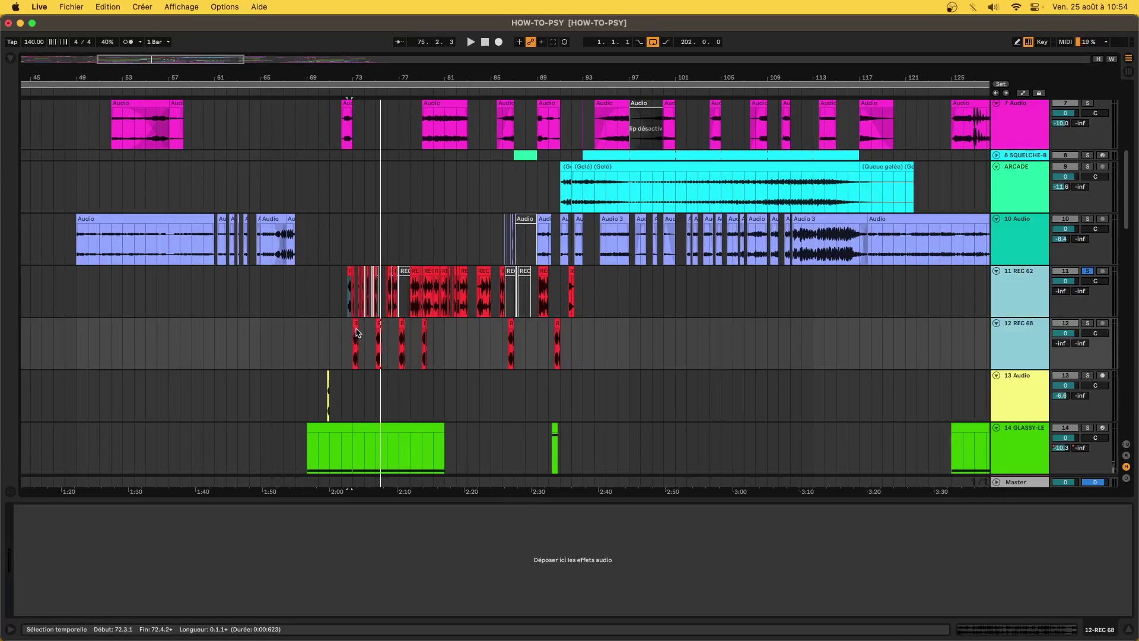
left_click_drag(1034, 283, 1072, 257)
scroll(536, 294, "down", 5)
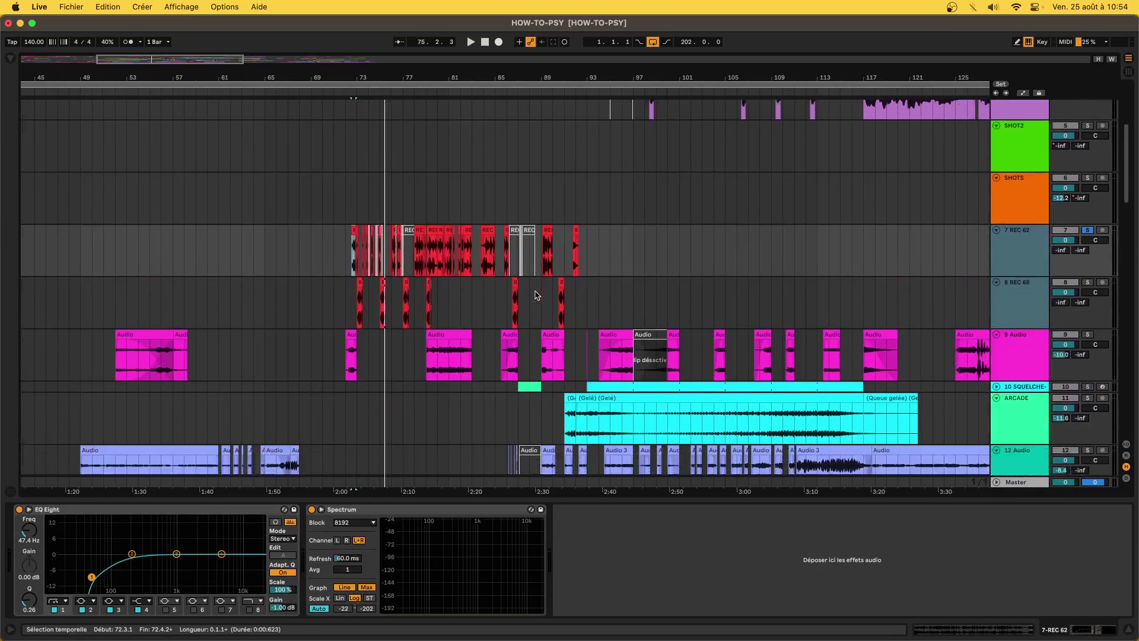
Solo the 13 Audio track, play its short clip at 70.4.1, and turn the solo off again.
scroll(536, 294, "down", 3)
scroll(536, 294, "down", 2)
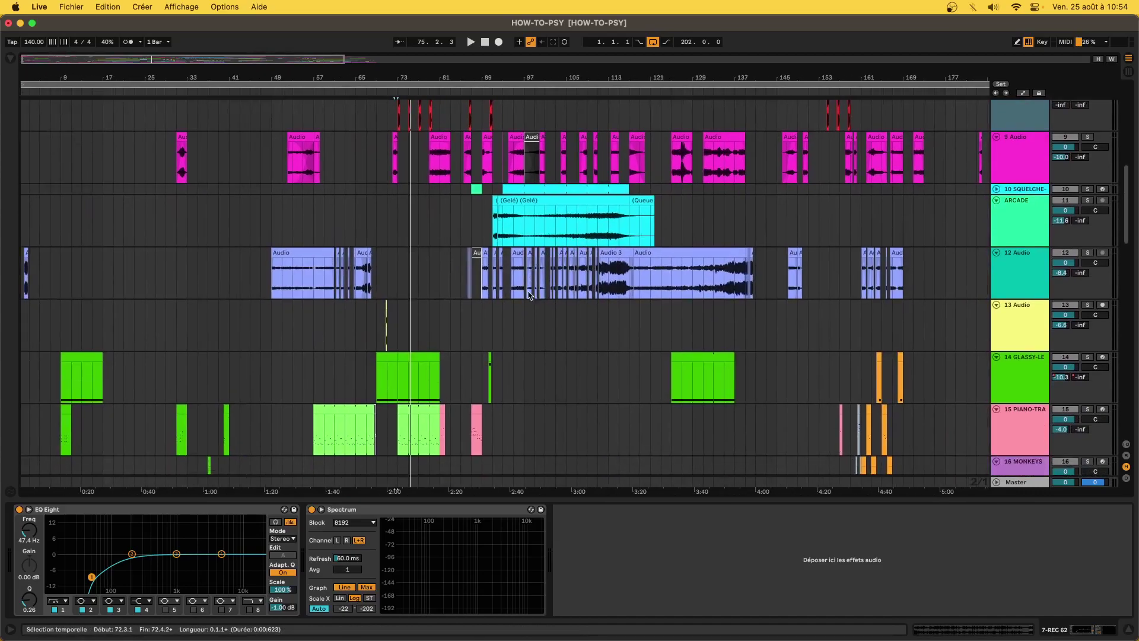
left_click(385, 306)
scroll(384, 307, "up", 5)
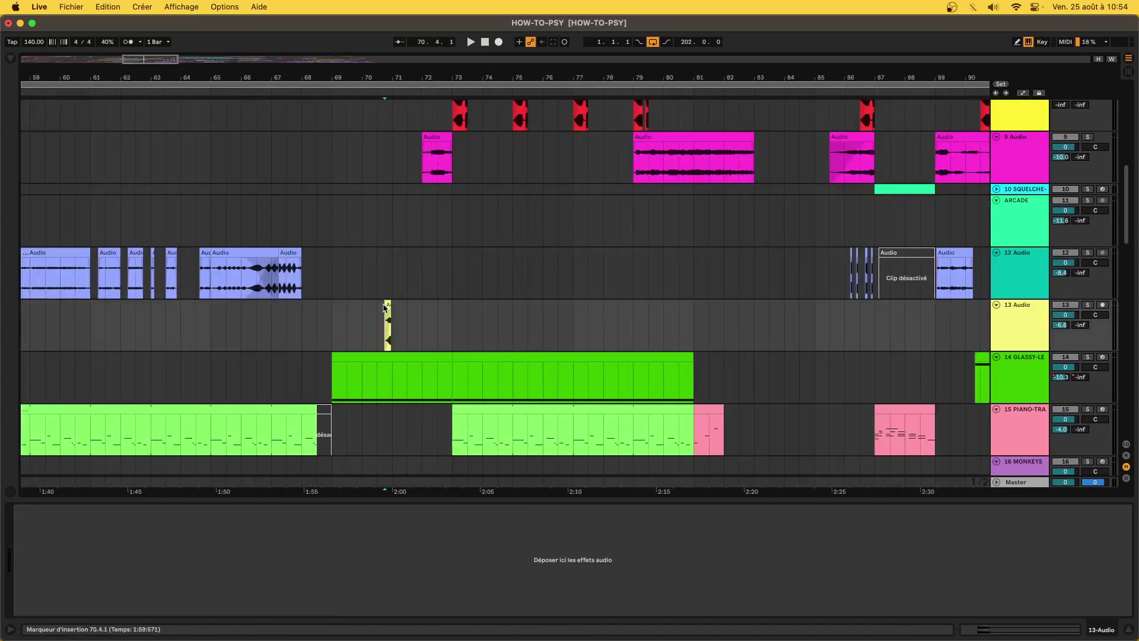
key("space")
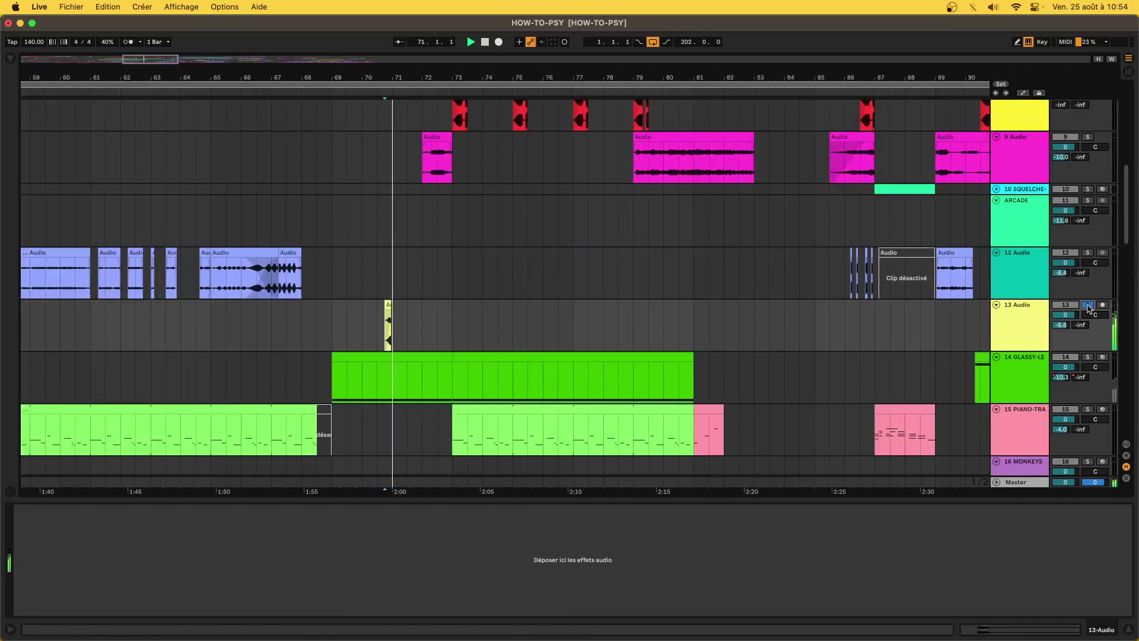
left_click(1088, 306)
left_click(388, 306)
key("space")
Move the clip at 70.4.1 from the 13 Audio track up to REC 68, keeping its time position.
scroll(388, 304, "down", 5)
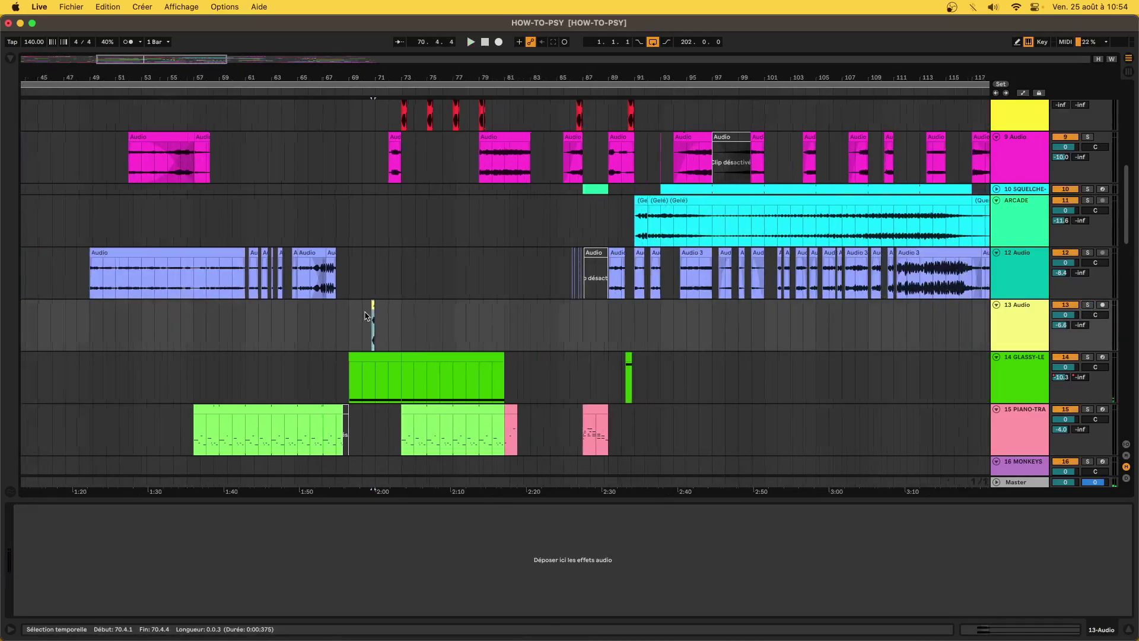
scroll(368, 315, "up", 2)
left_click_drag(386, 343, 383, 162)
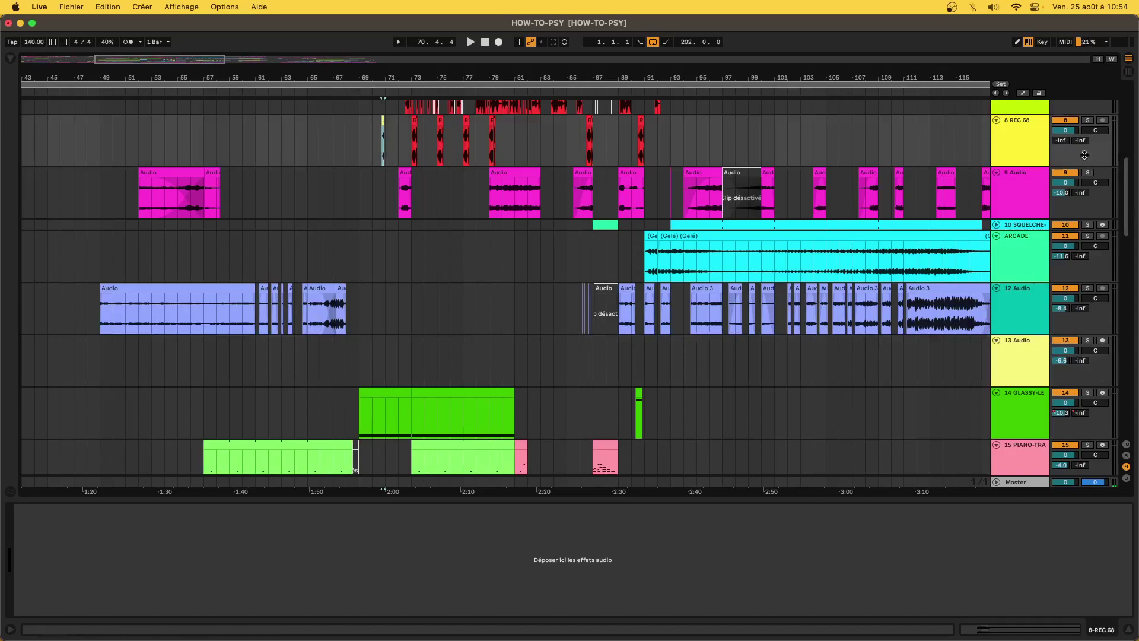
Show automation and raise REC 68's A-Stratus send automation to 0.0 dB over the clip at 70.4.1.
key("a")
scroll(392, 150, "up", 5)
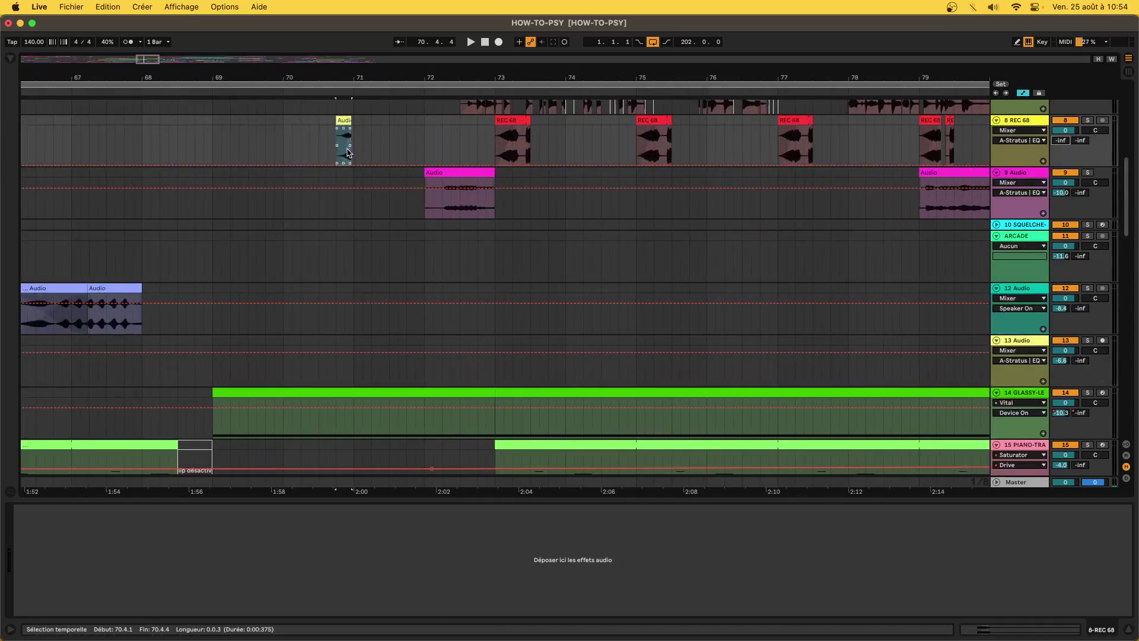
key("super+z")
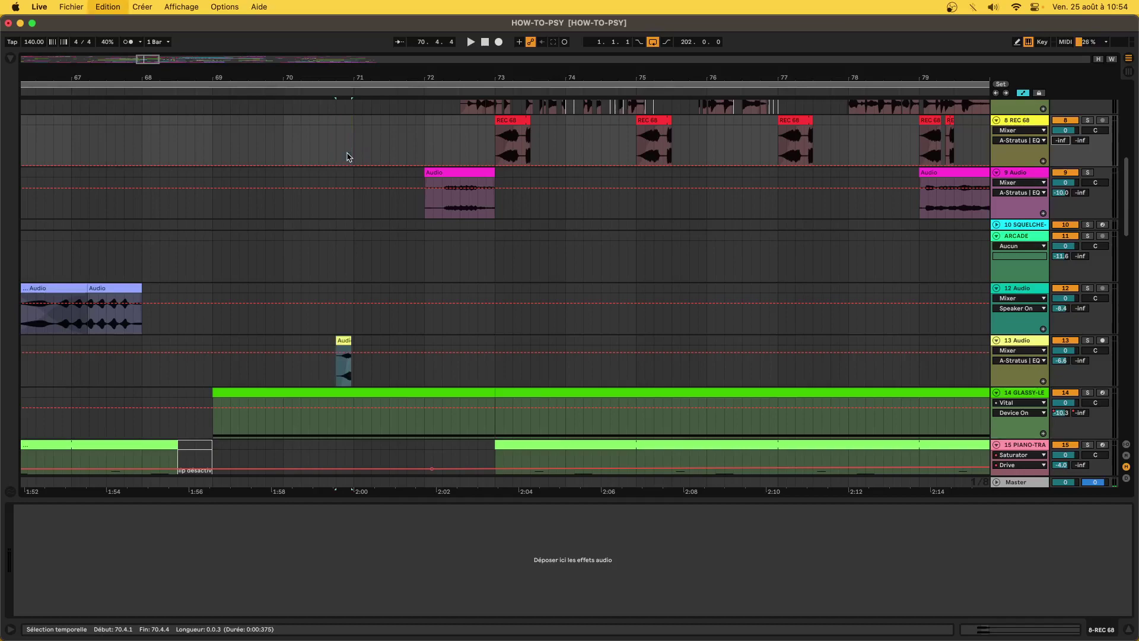
key("super+shift+z")
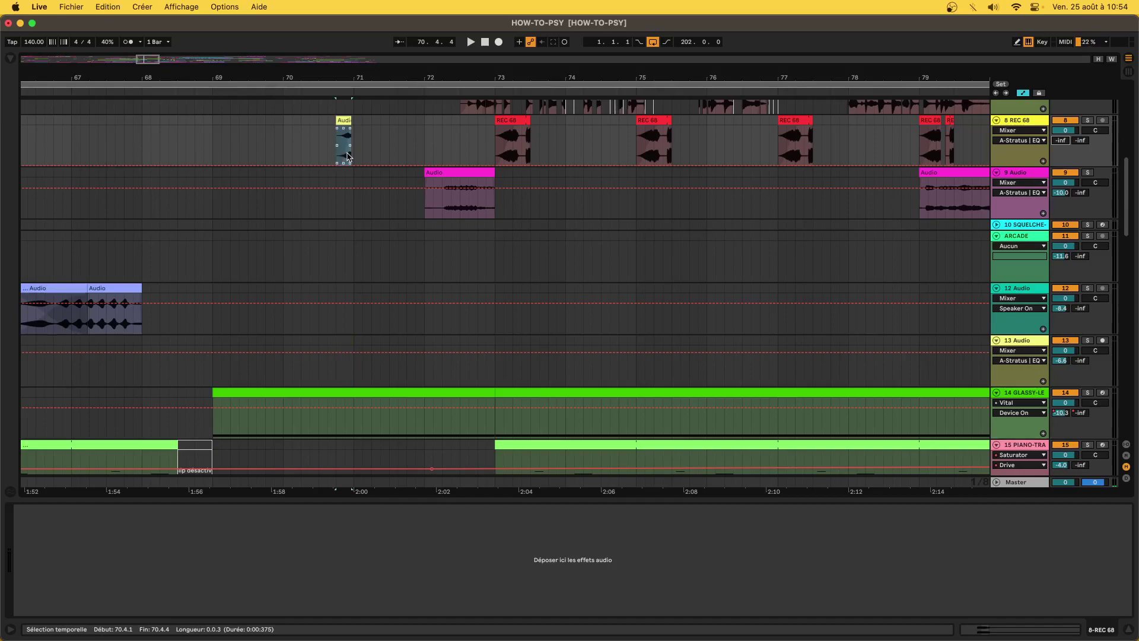
left_click_drag(348, 139, 350, 117)
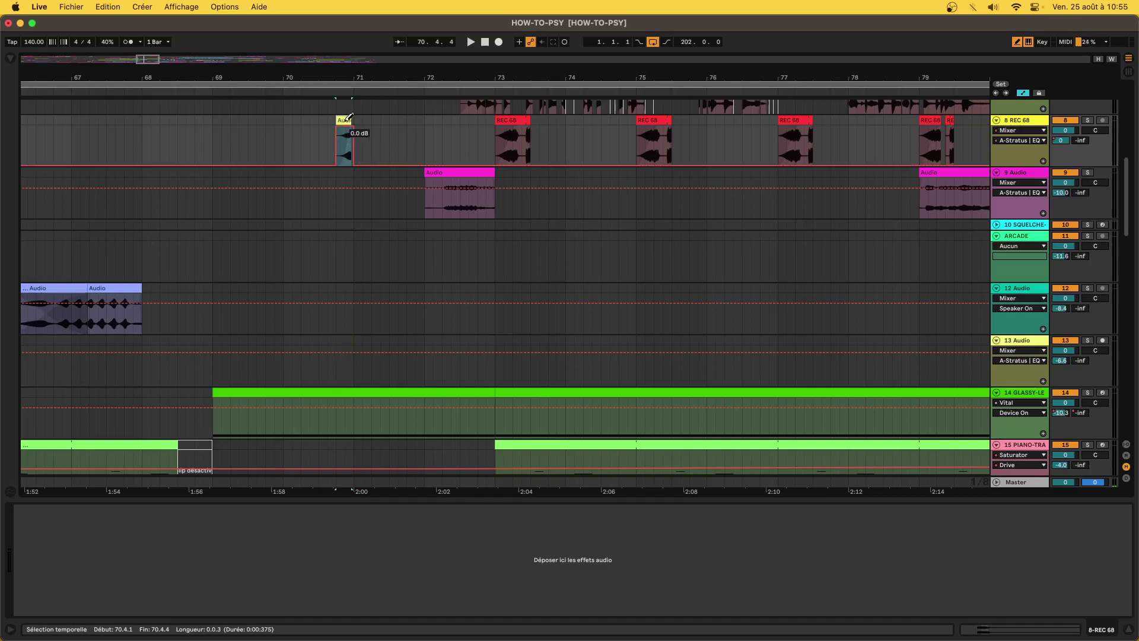
key("b")
Lower the send automation over REC 68's clip at 70.4.1, check it in playback, and hide the automation lanes.
left_click(292, 137)
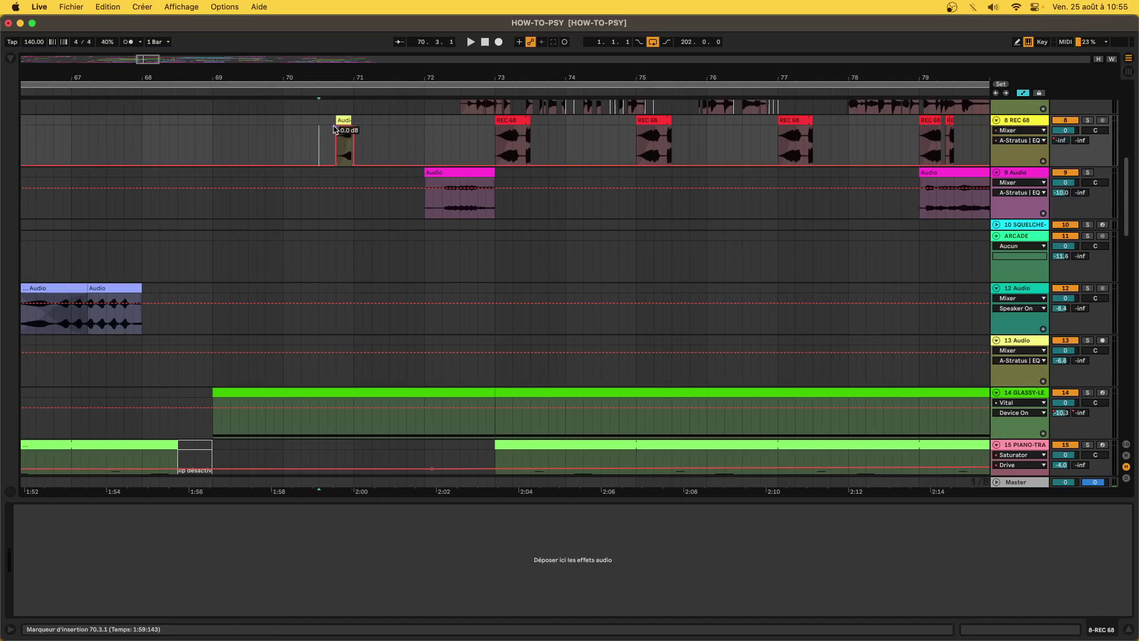
left_click_drag(334, 129, 336, 148)
key("space")
key("space")
key("a")
Delete the emptied 13 Audio track.
scroll(558, 355, "down", 5)
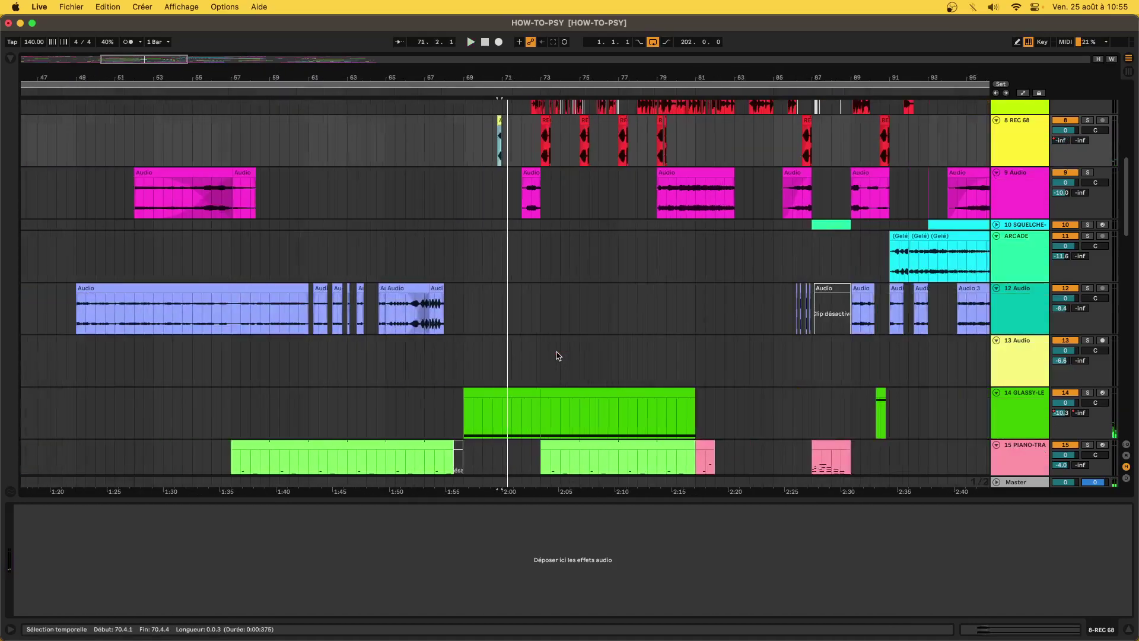
scroll(533, 258, "down", 5)
scroll(503, 258, "down", 5)
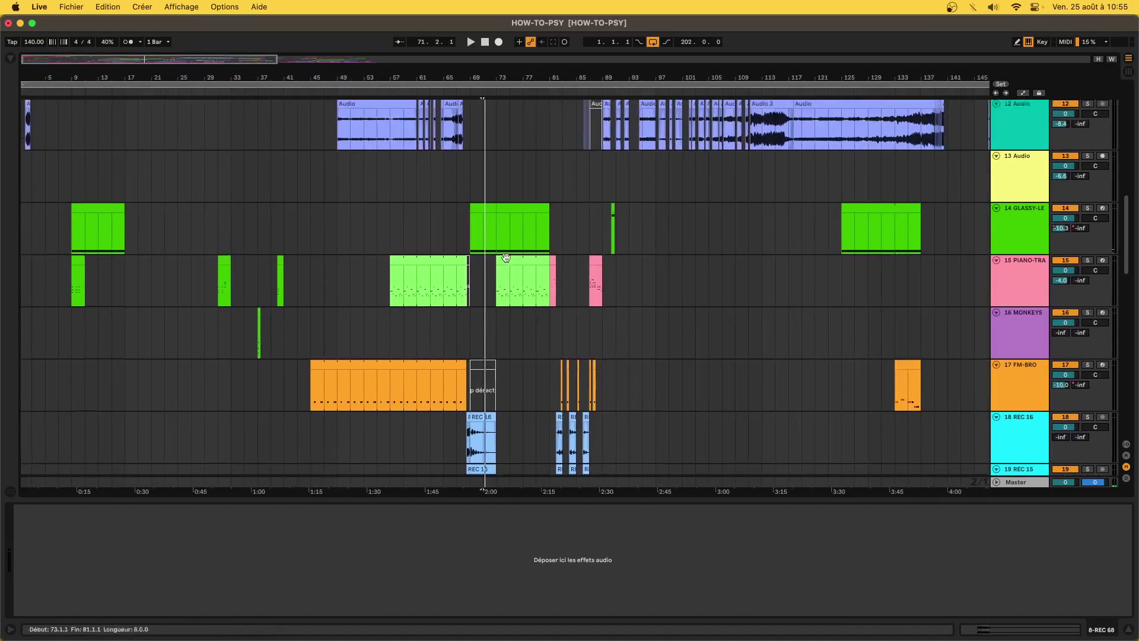
scroll(431, 207, "down", 5)
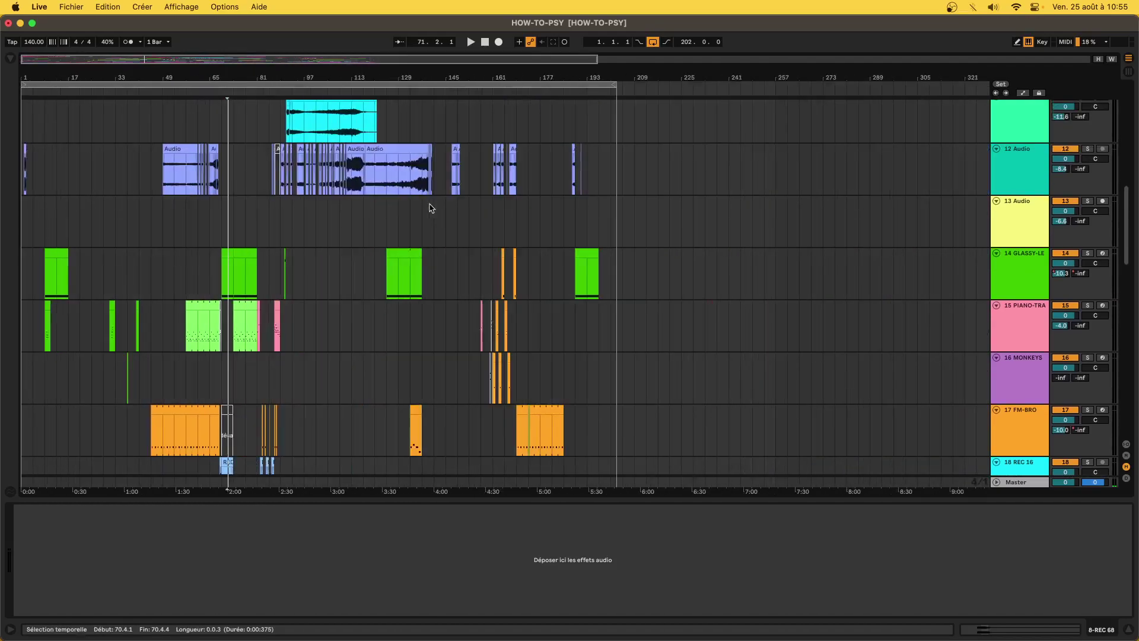
left_click(1020, 241)
key("Delete")
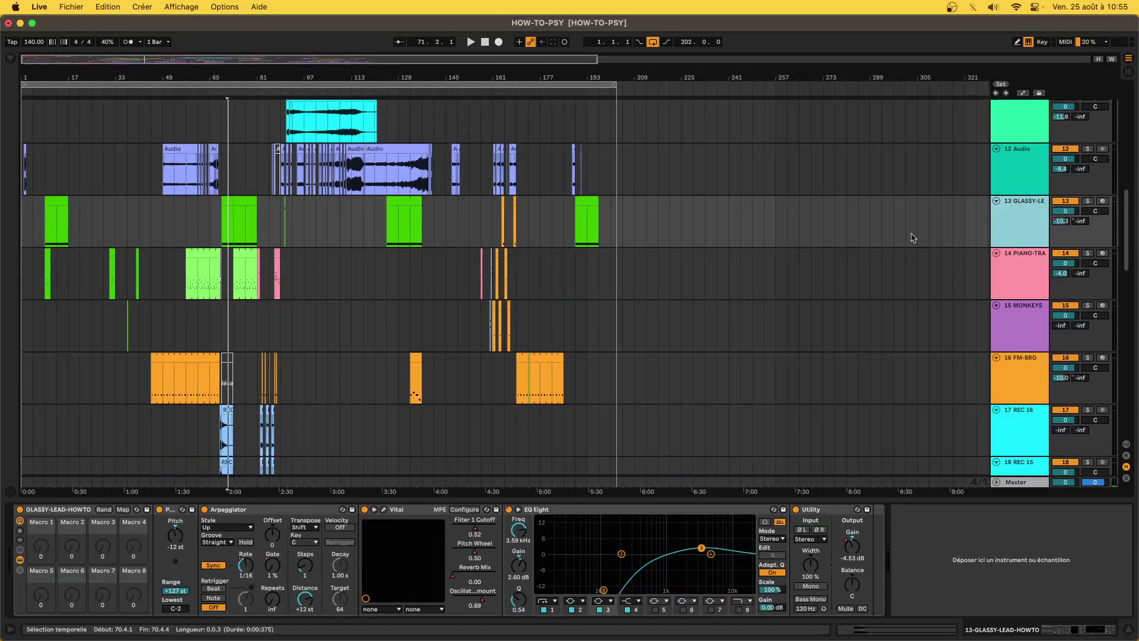
Play the GLASSY-LEAD clip from 69.1.1 to 81.1.1, comparing it with EQ Eight off and on, then re-enable automation.
left_click(227, 221)
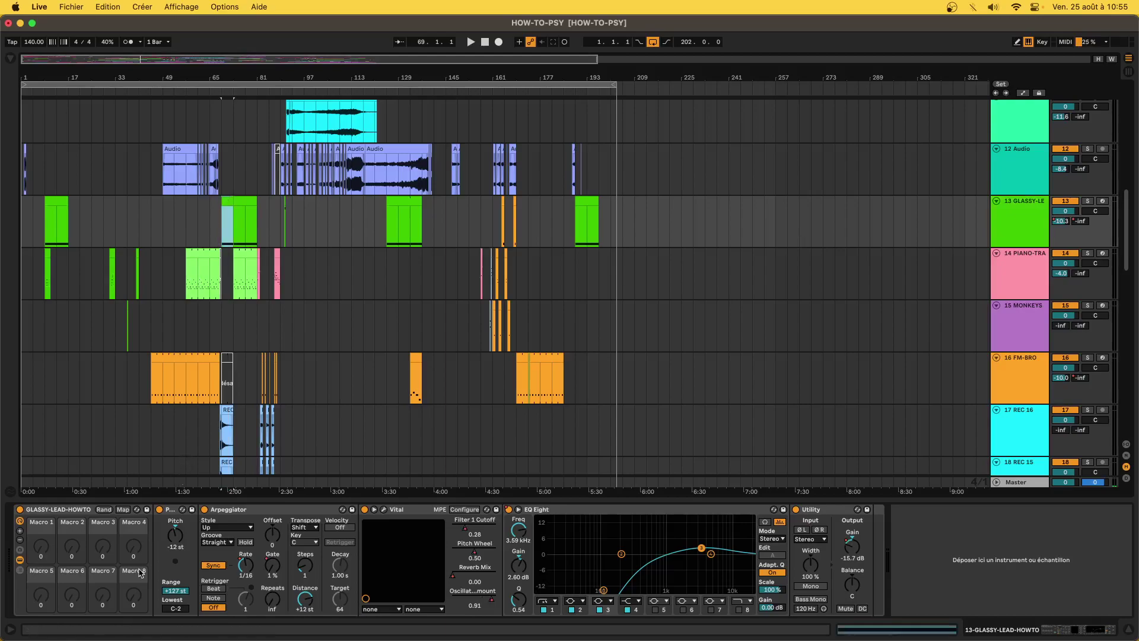
left_click(220, 206)
left_click_drag(221, 221, 256, 227)
key("space")
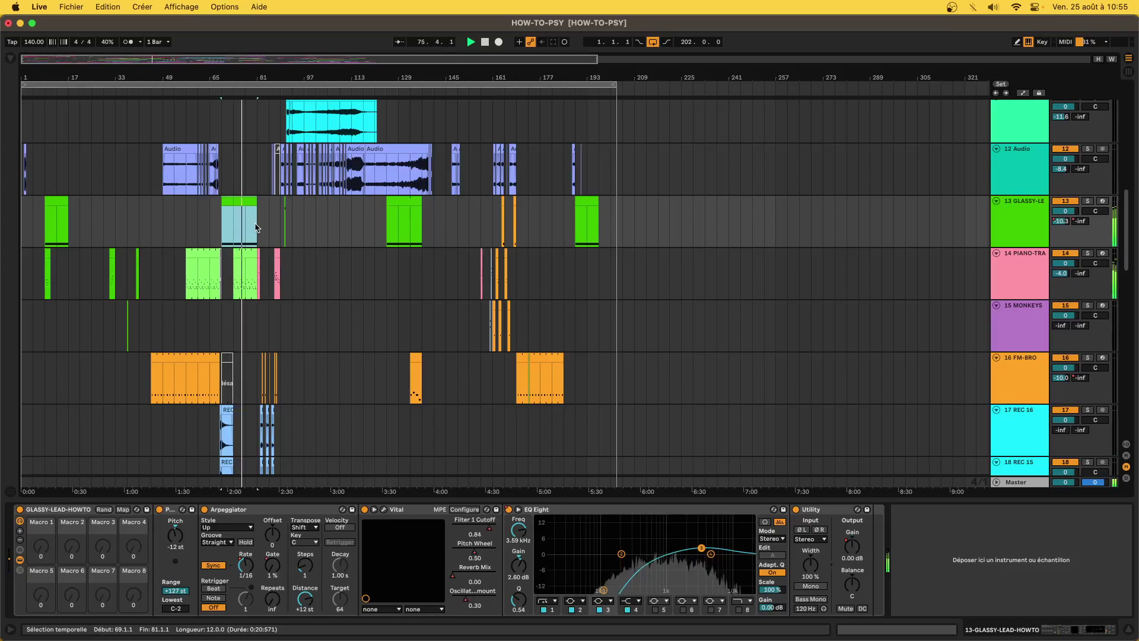
left_click(508, 510)
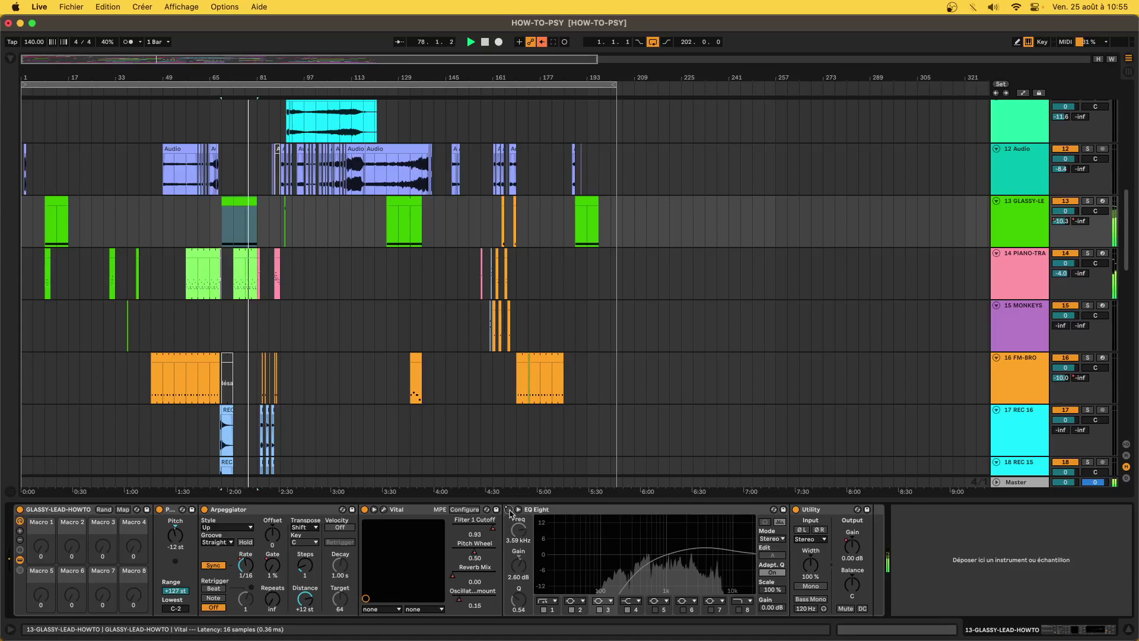
left_click(508, 510)
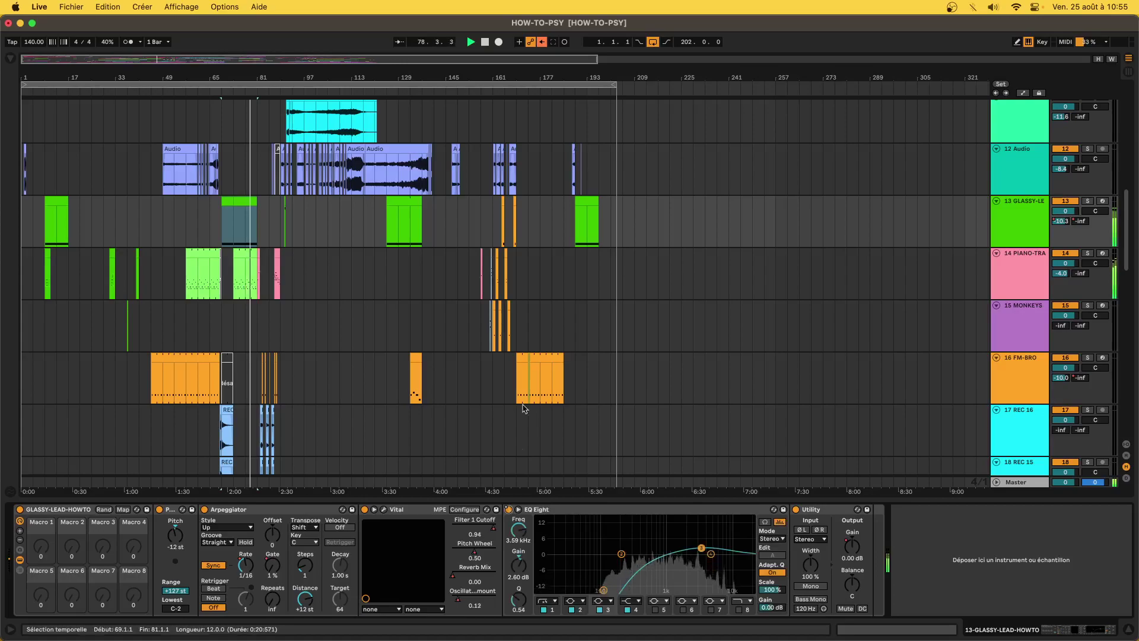
left_click(542, 42)
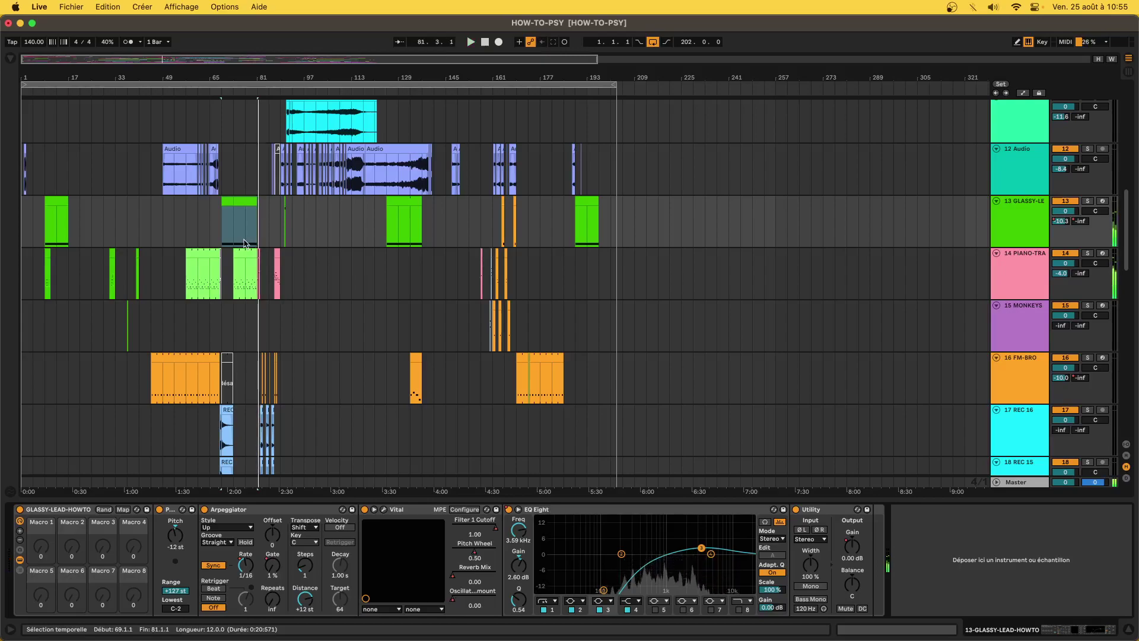
Review the device chain of PIANO-TRANCE for the clip at 73.1.1 and turn off Spectral Resonator.
left_click(249, 255)
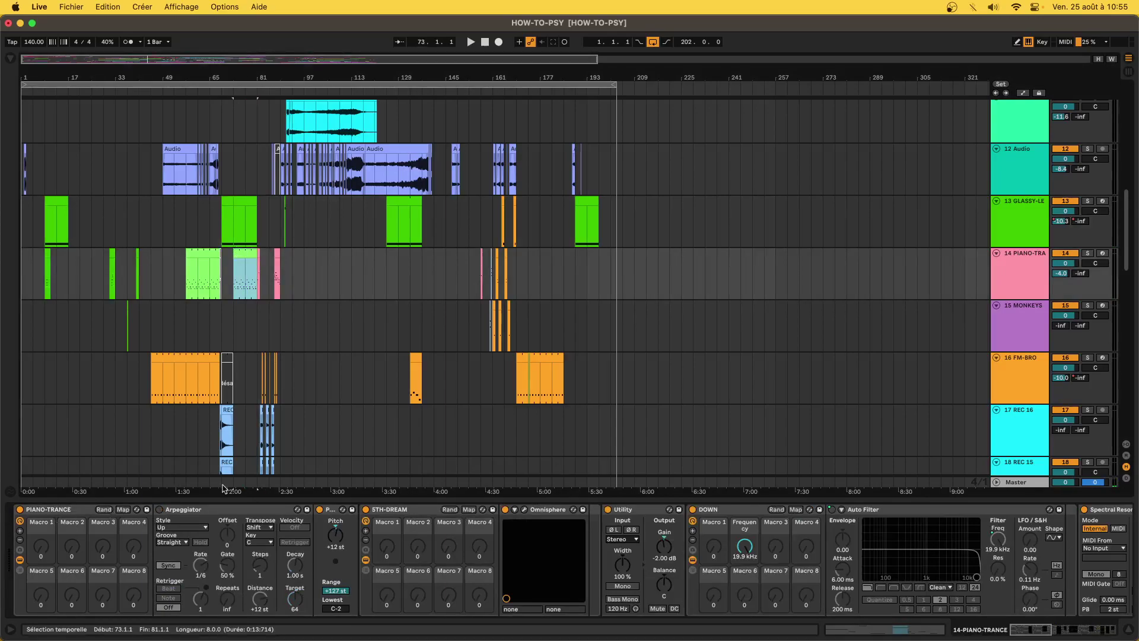
scroll(463, 573, "right", 10)
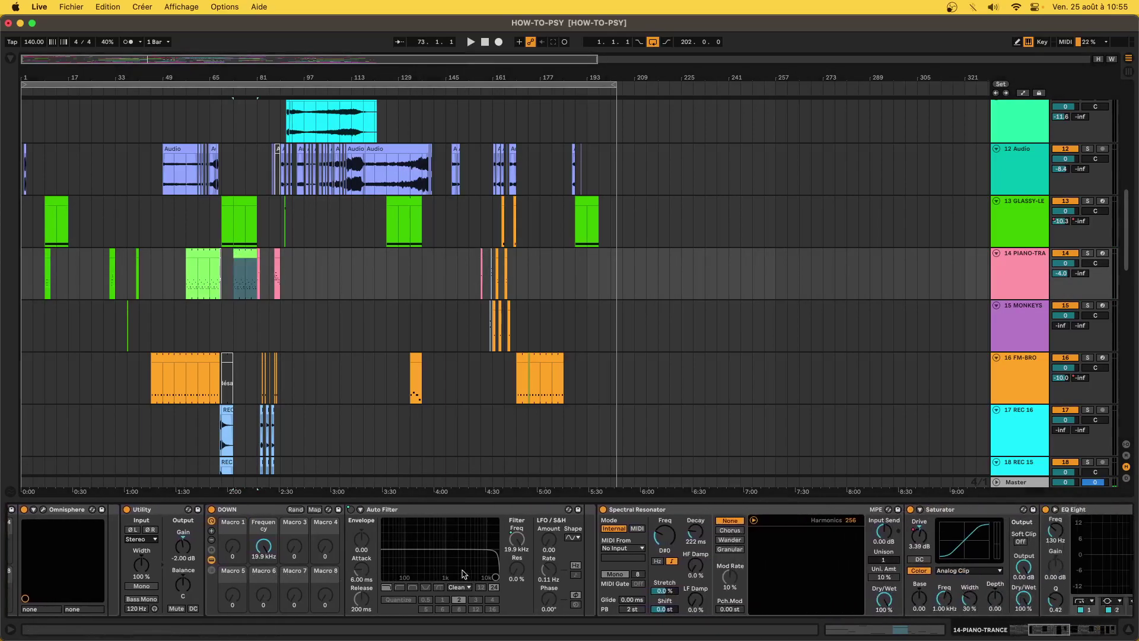
left_click(619, 512)
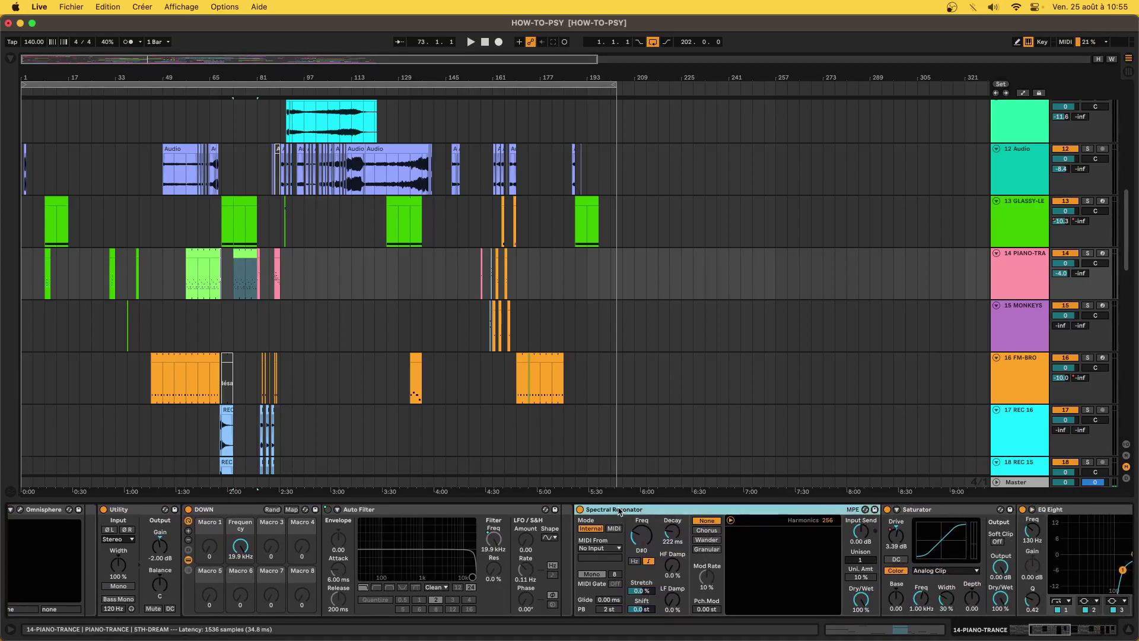
scroll(257, 522, "right", 9)
scroll(257, 522, "left", 20)
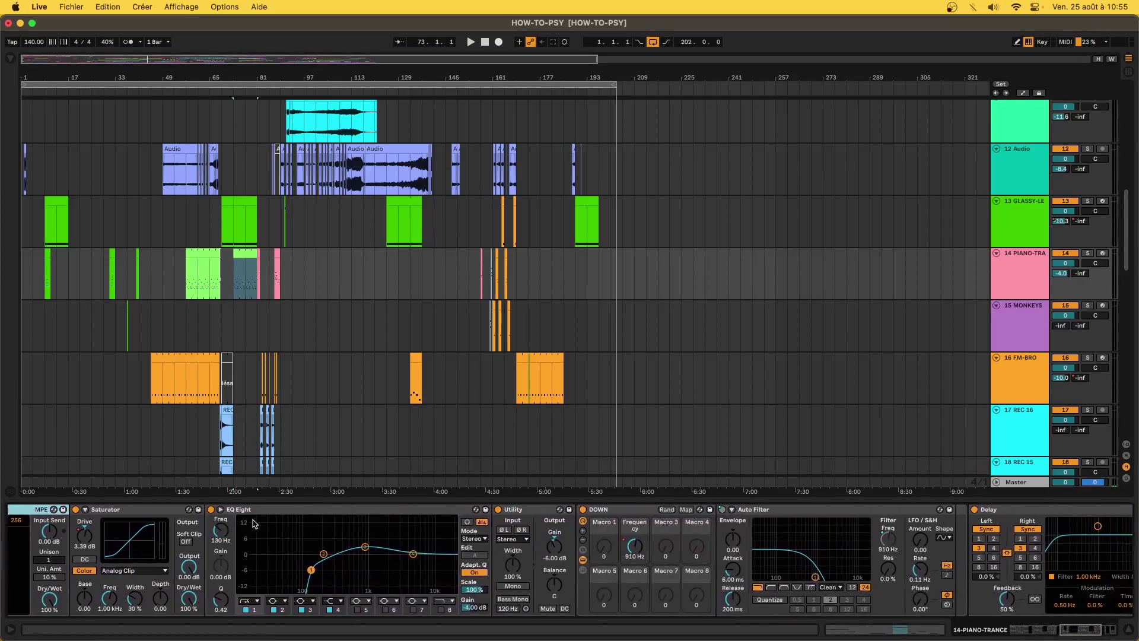
left_click(947, 509)
Play PIANO-TRANCE from 73.1.1 in the mix and in solo, then turn its solo off.
key("space")
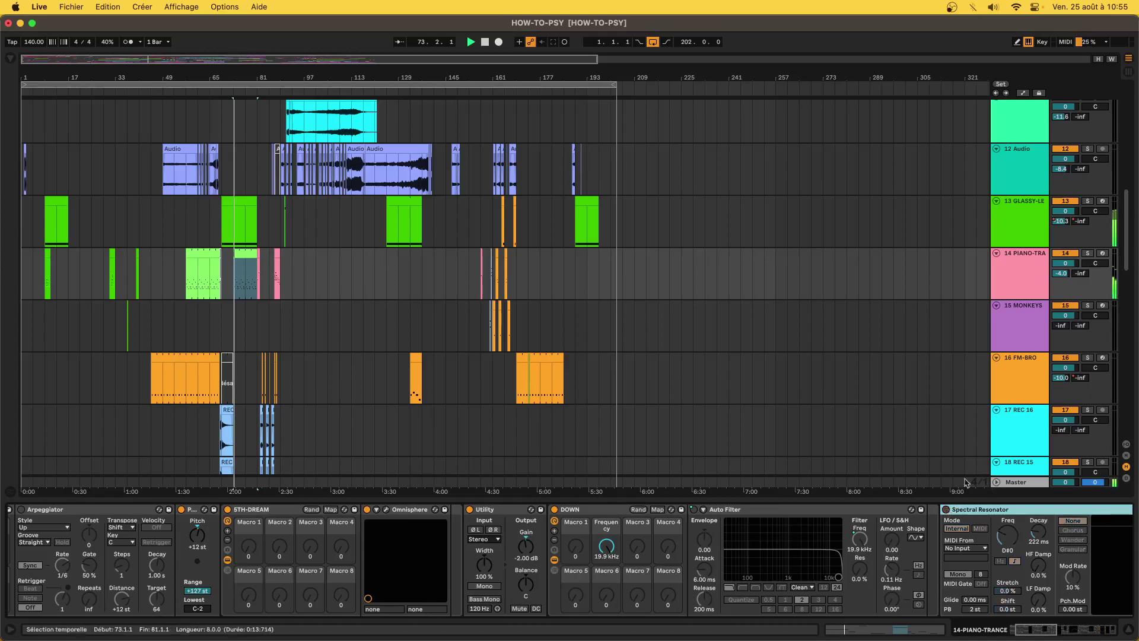
left_click(1088, 254)
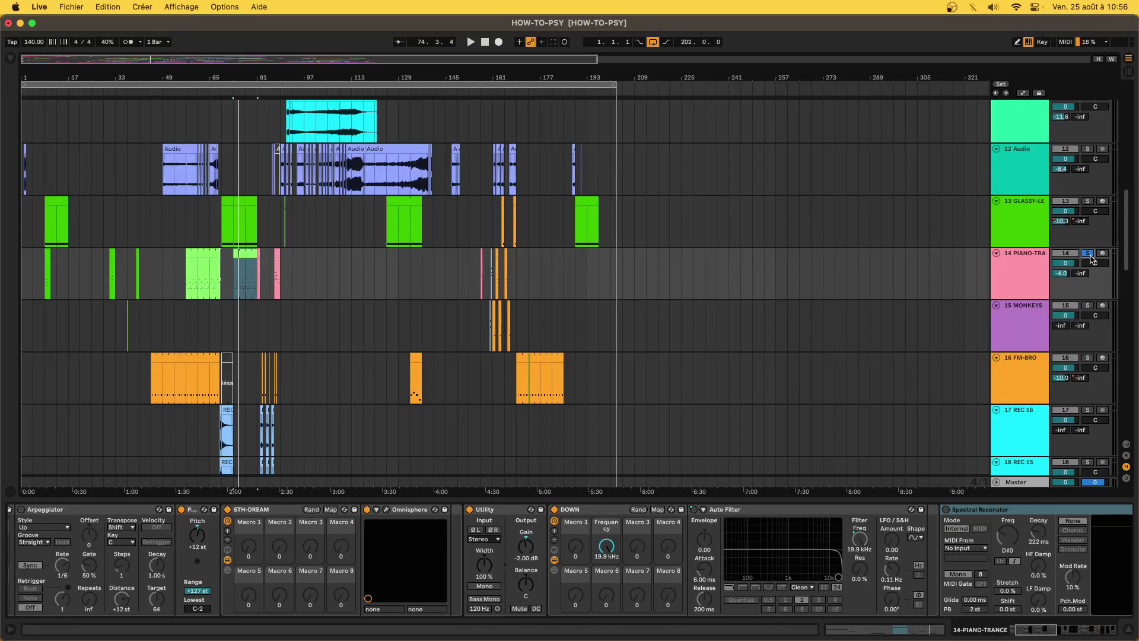
key("space")
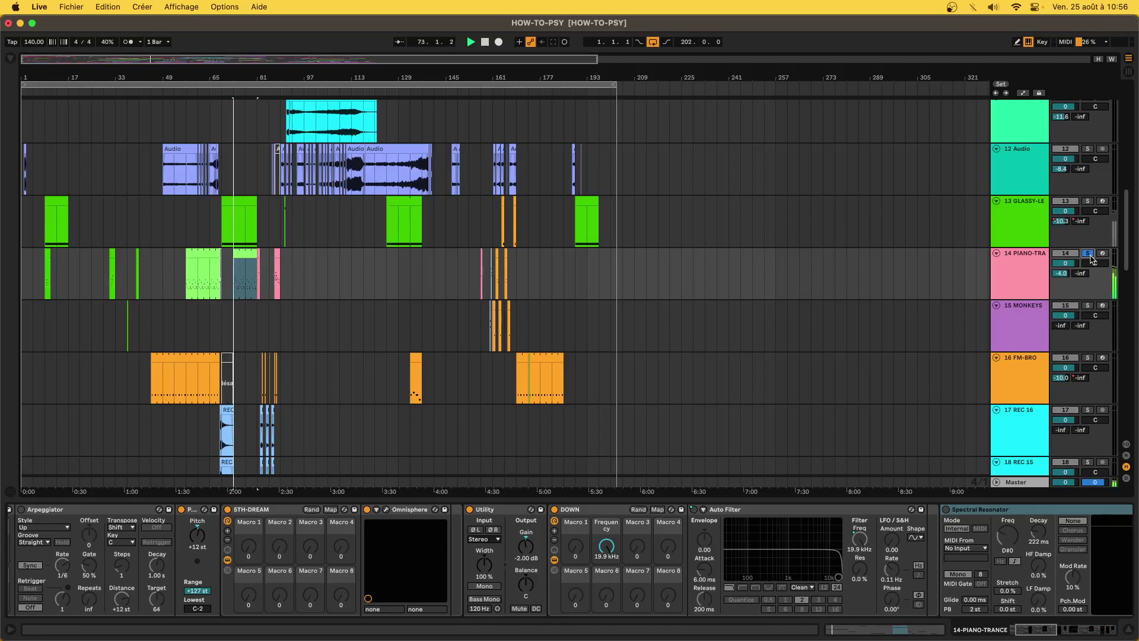
key("space")
left_click(1089, 255)
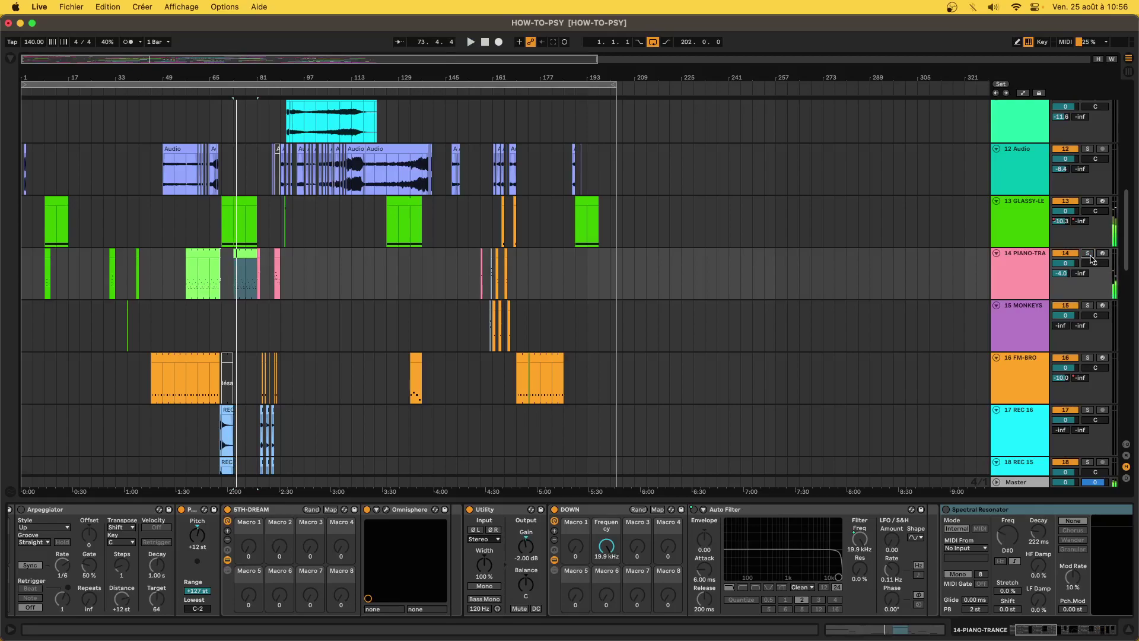
scroll(261, 291, "down", 2)
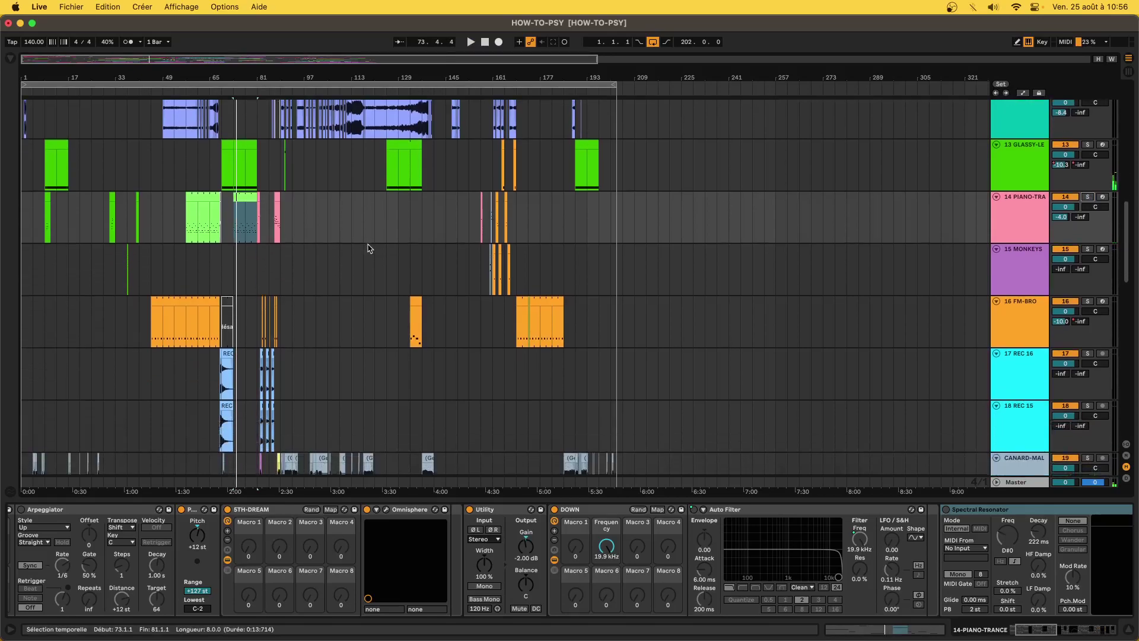
Add a Utility after the Glue Compressor at the end of the PIANO-TRANCE device chain.
left_click(486, 568)
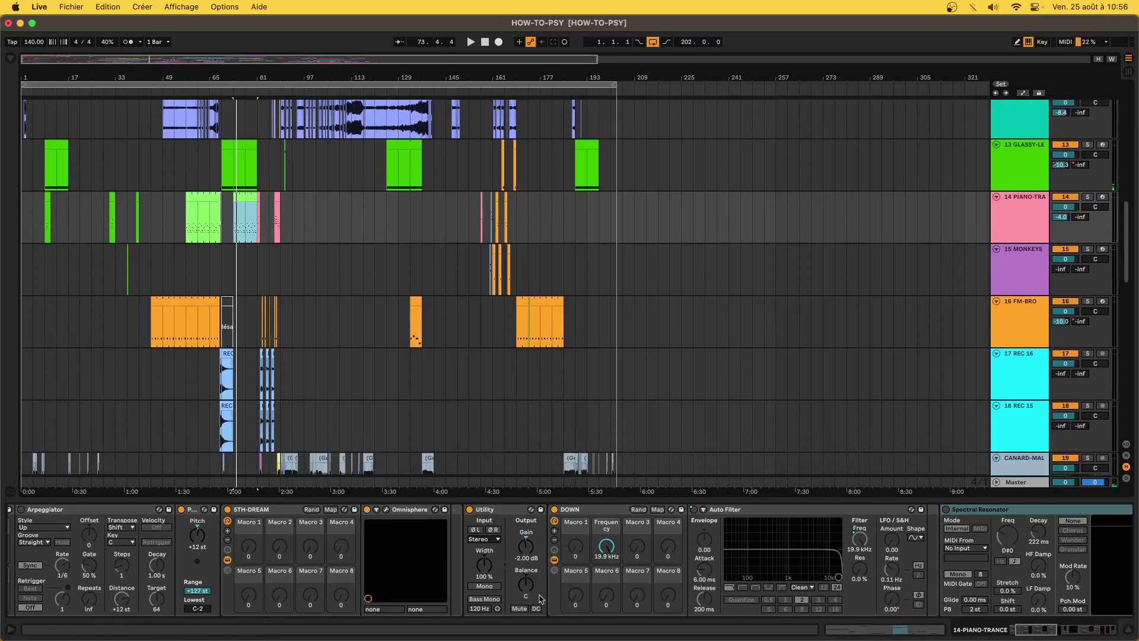
scroll(578, 570, "down", 10)
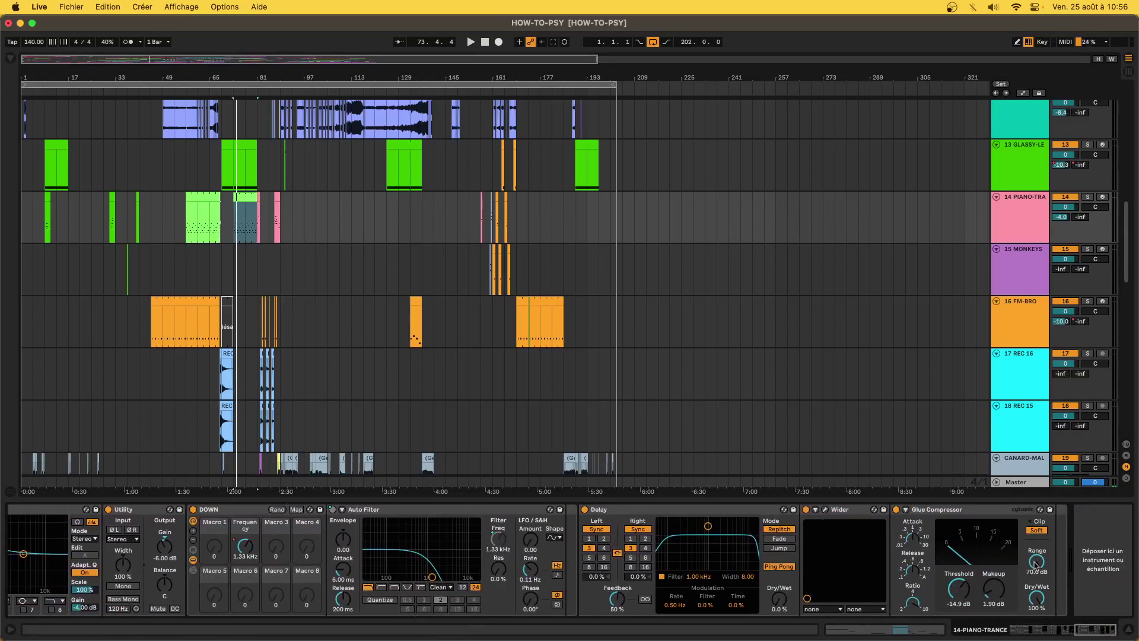
left_click(10, 58)
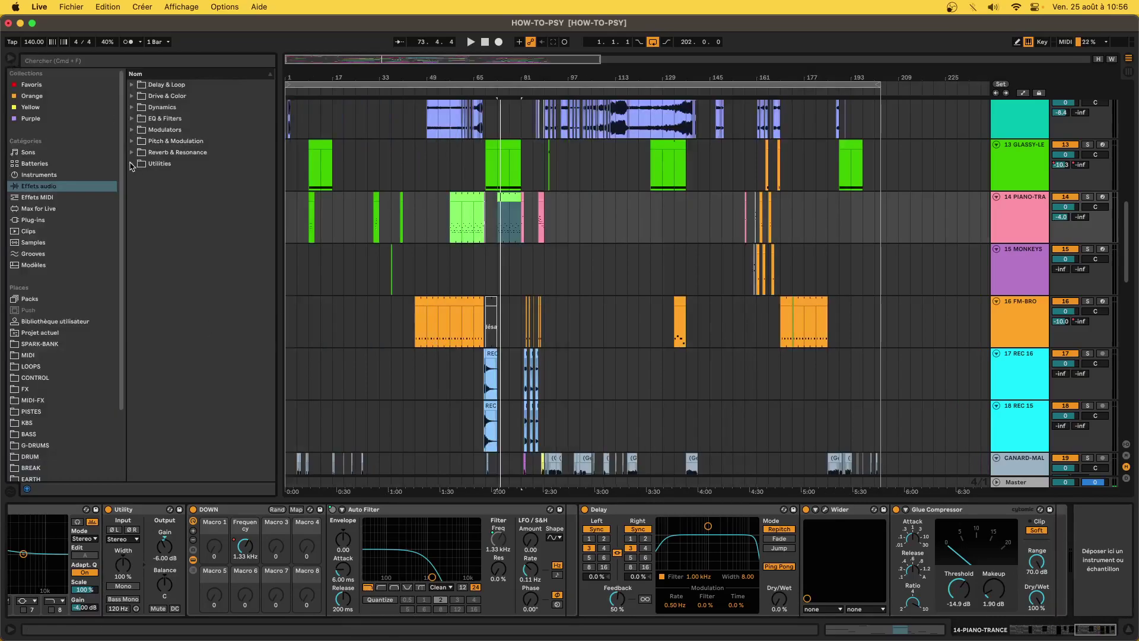
left_click(132, 164)
left_click_drag(160, 279, 1090, 503)
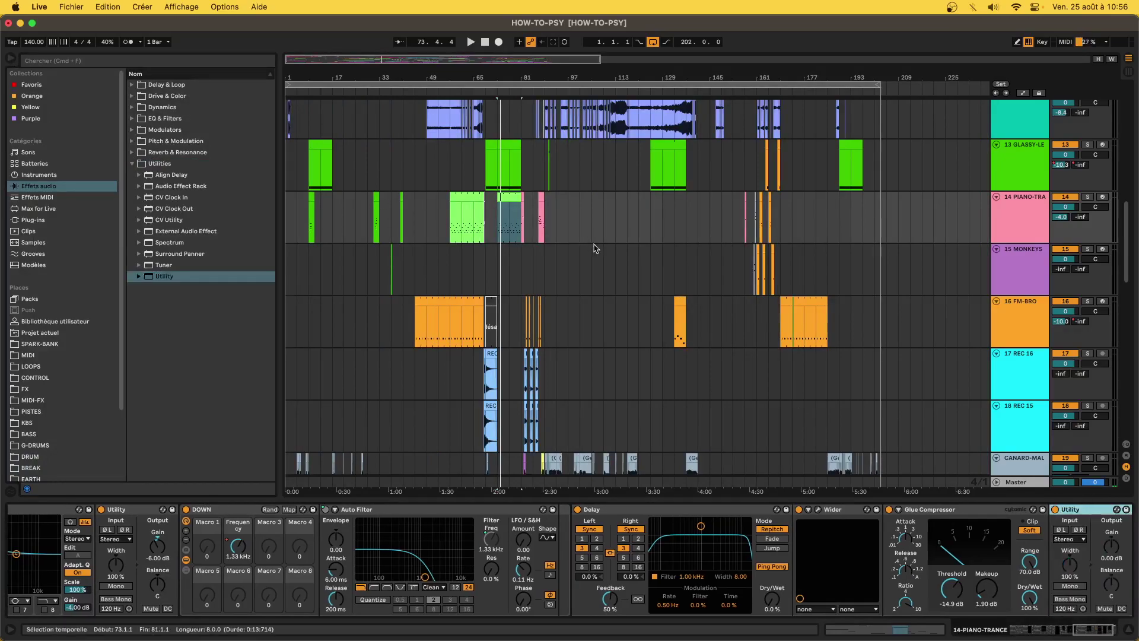
left_click(1105, 552)
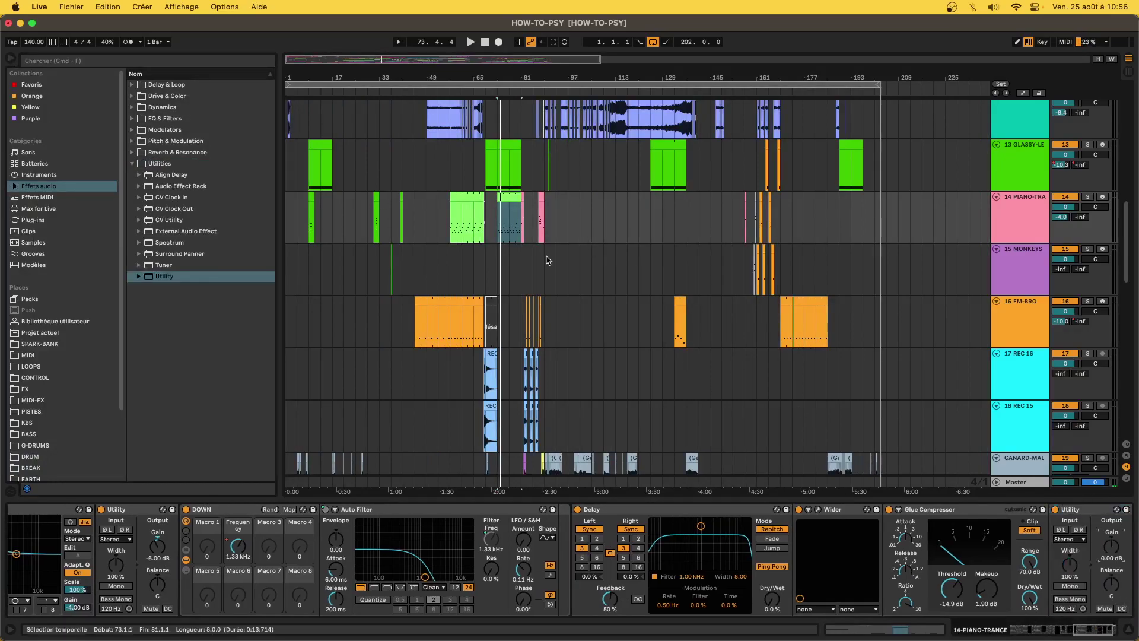
left_click(11, 58)
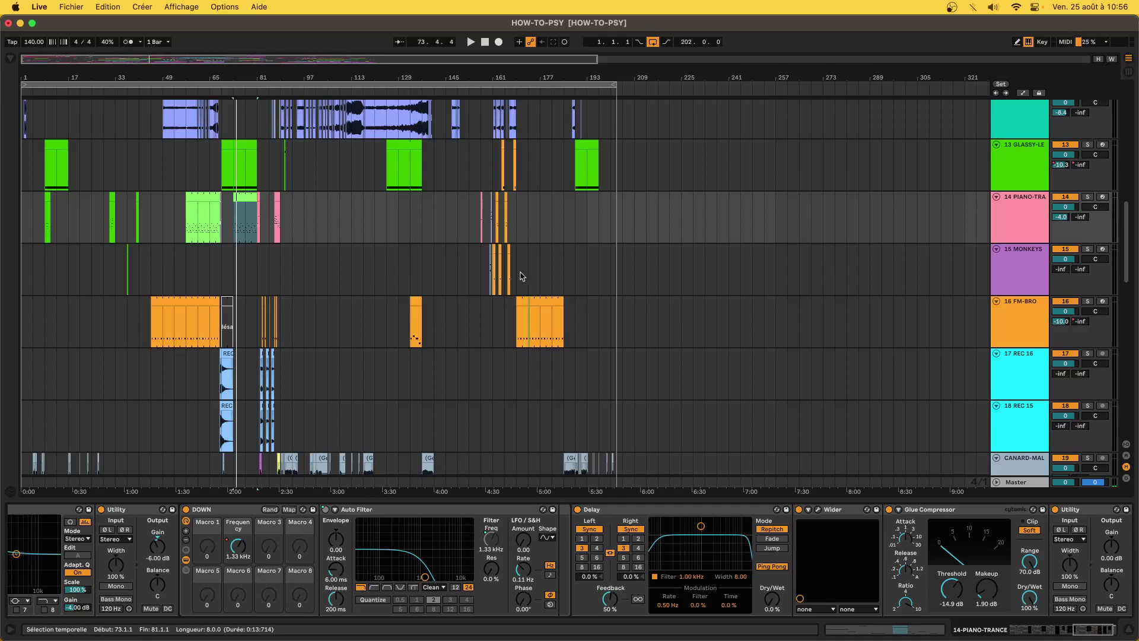
Solo MONKEYS, select its clip at 161.1.1, and review the track's device chain from the Scale device to Saturator.
left_click(500, 260)
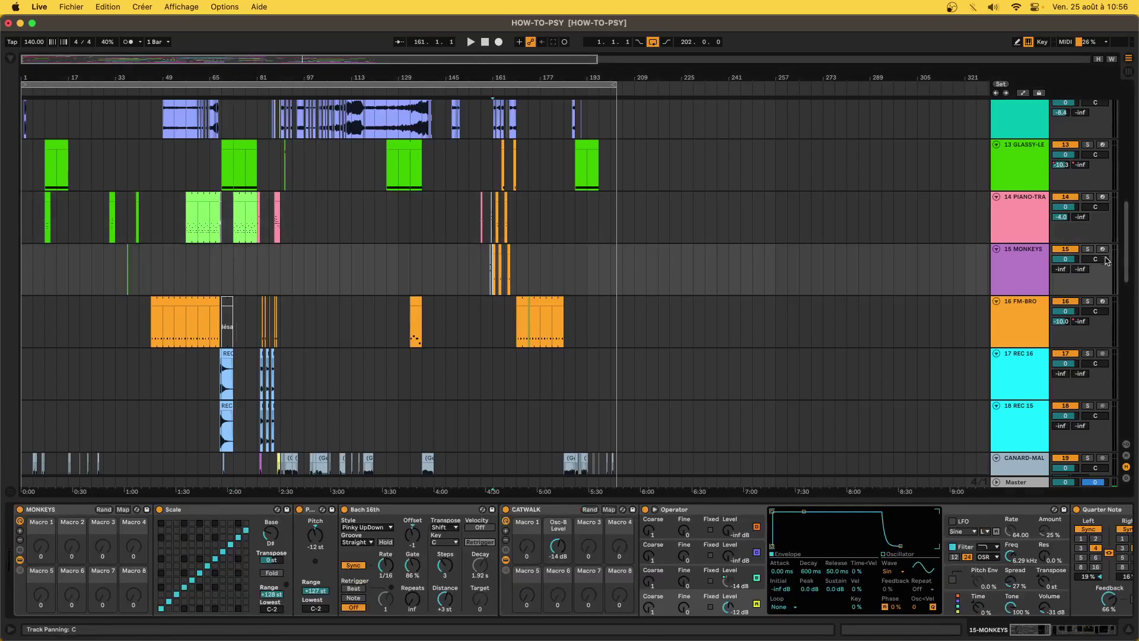
left_click(1088, 249)
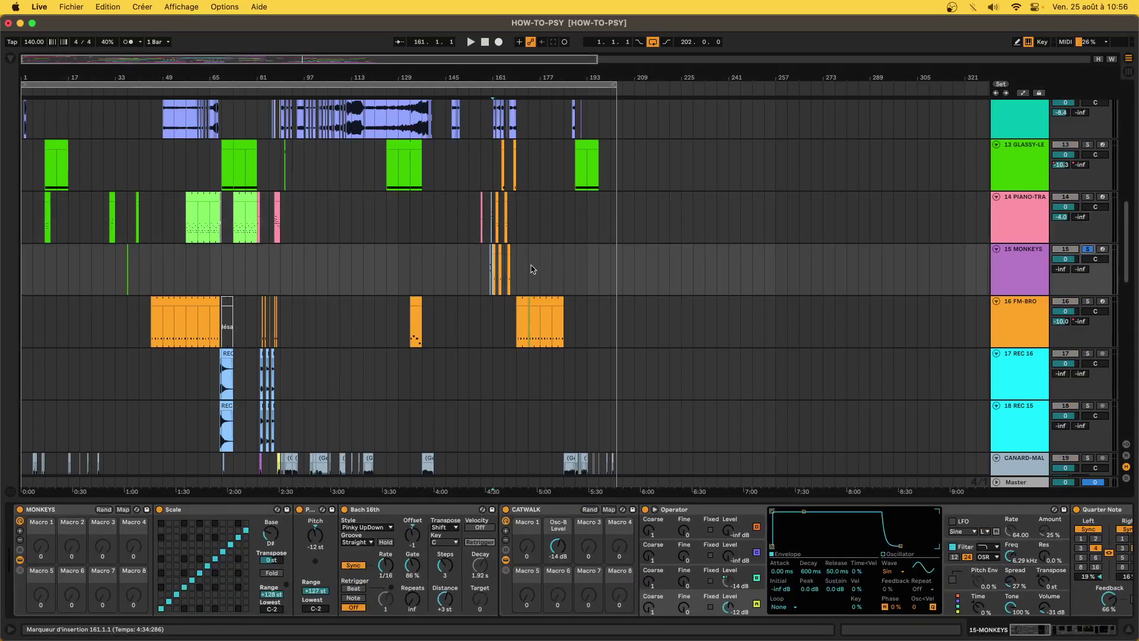
scroll(532, 269, "up", 5)
left_click(317, 249)
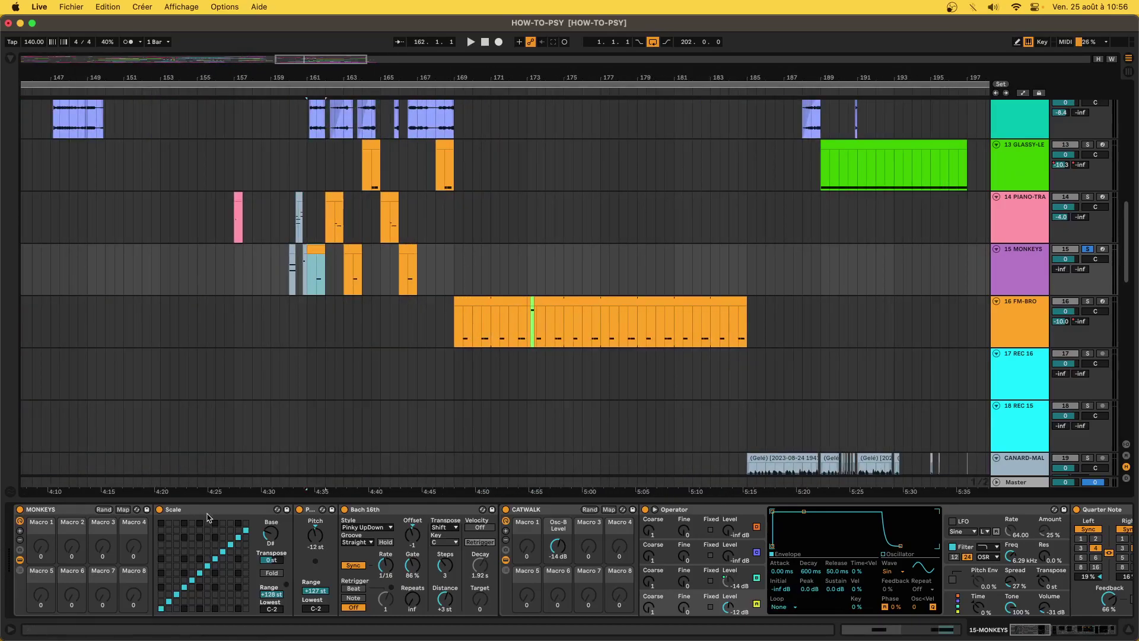
left_click(22, 557)
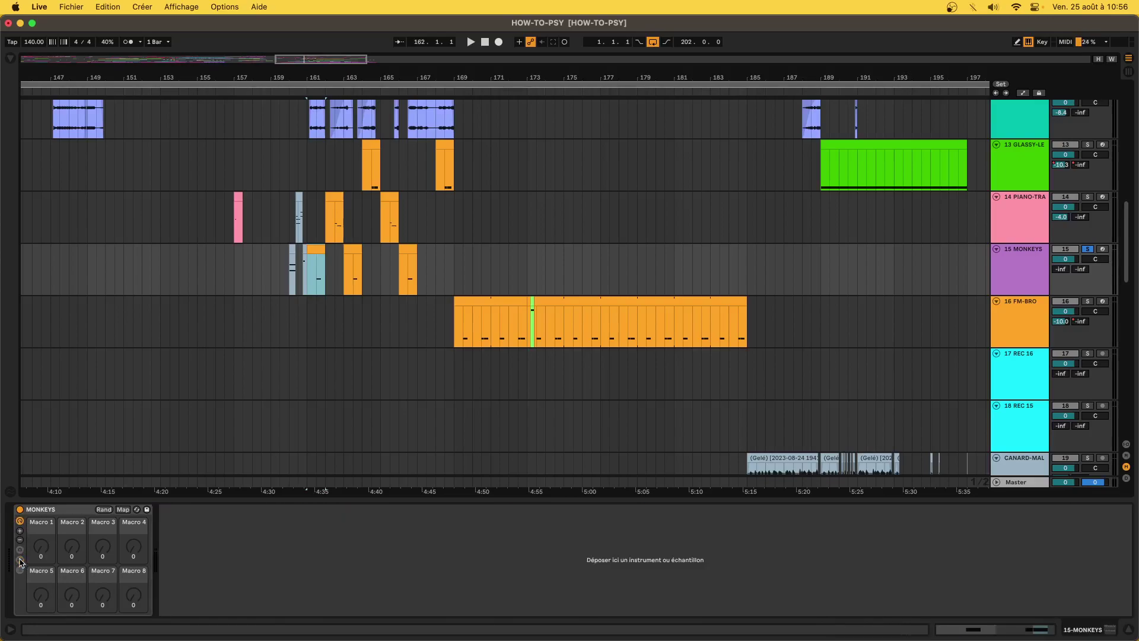
left_click(21, 558)
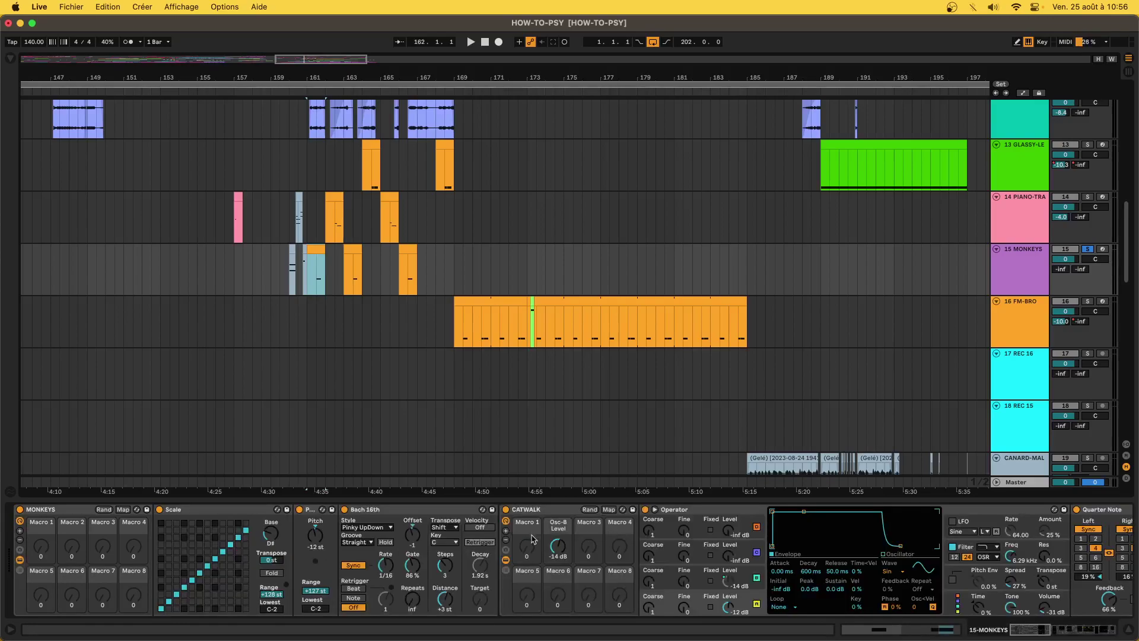
scroll(532, 518, "right", 10)
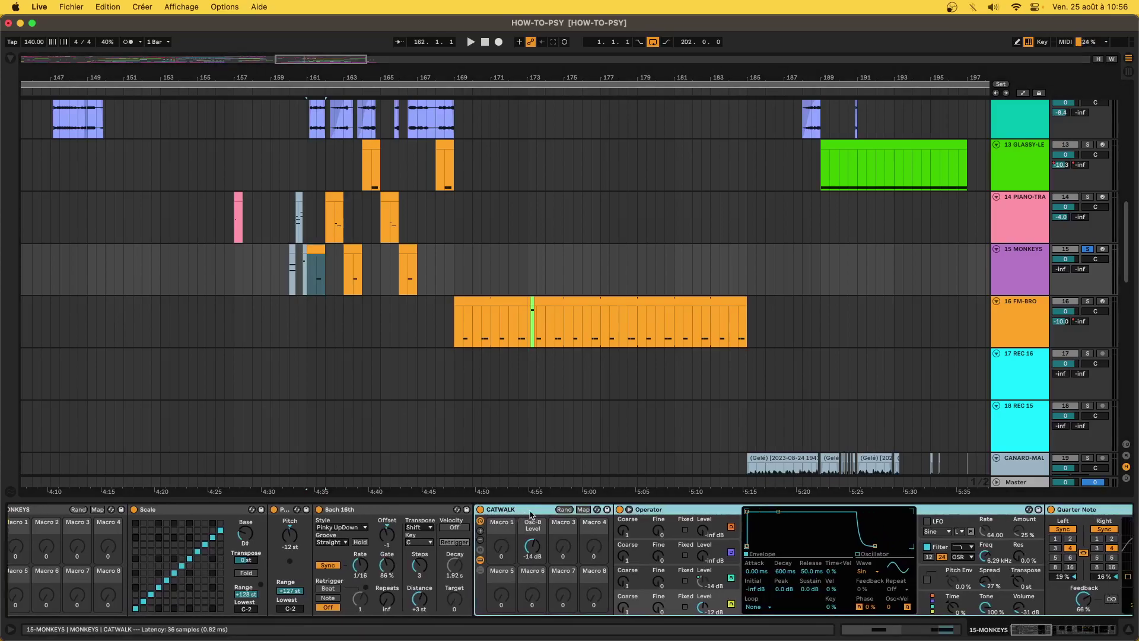
scroll(531, 514, "left", 10)
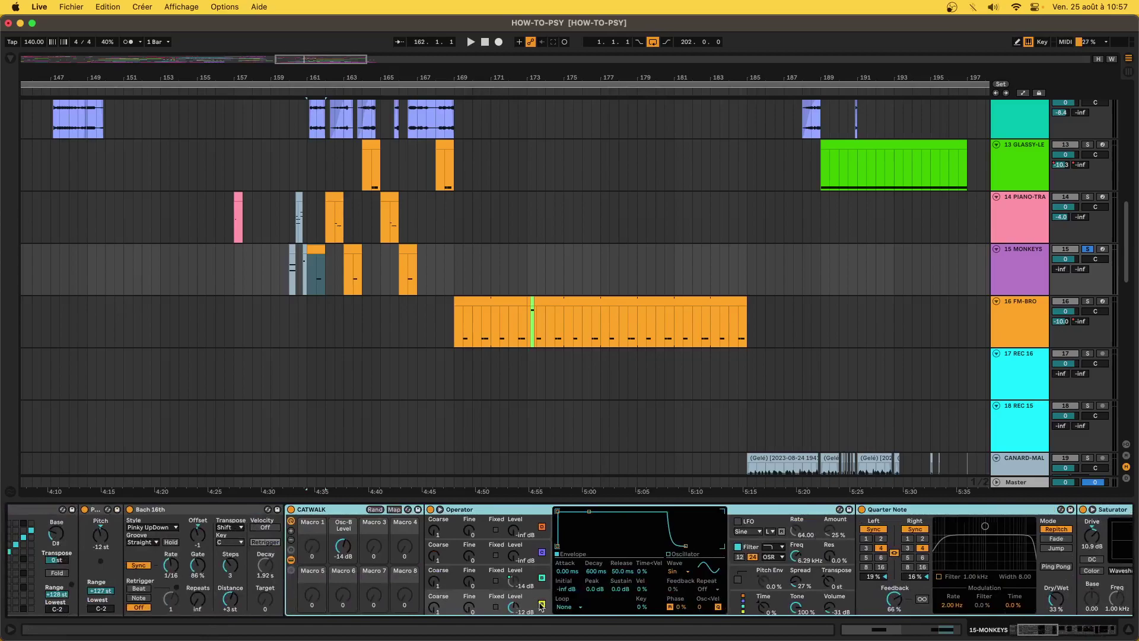
scroll(521, 602, "right", 5)
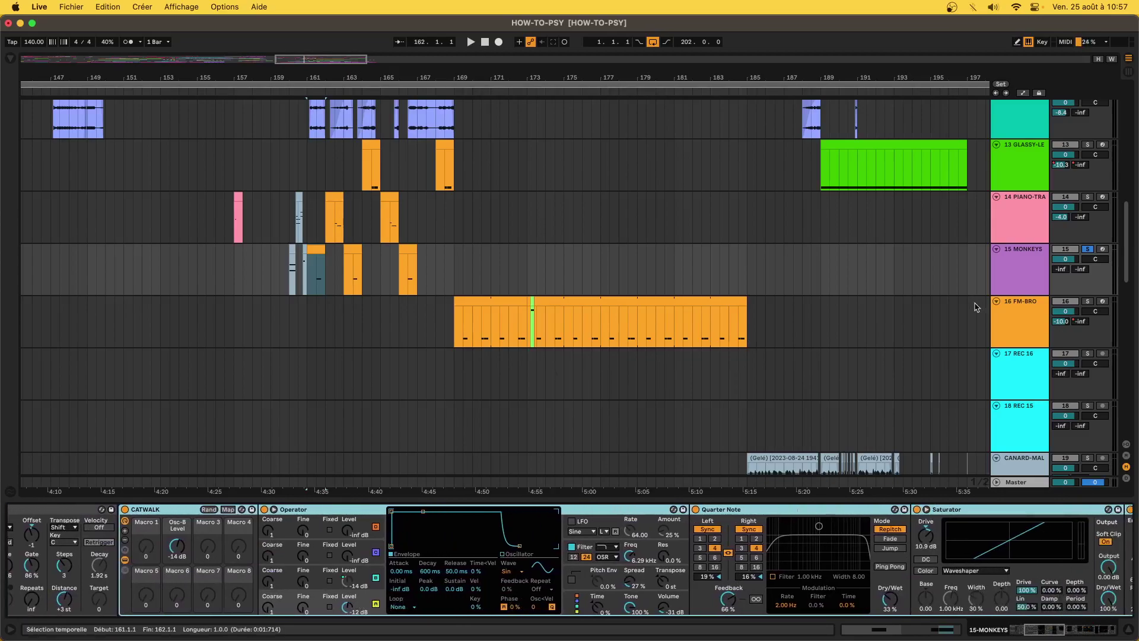
Play the soloed MONKEYS clip from 161.1.1 while examining the effects after Operator, including Shifter and Large Hall.
key("space")
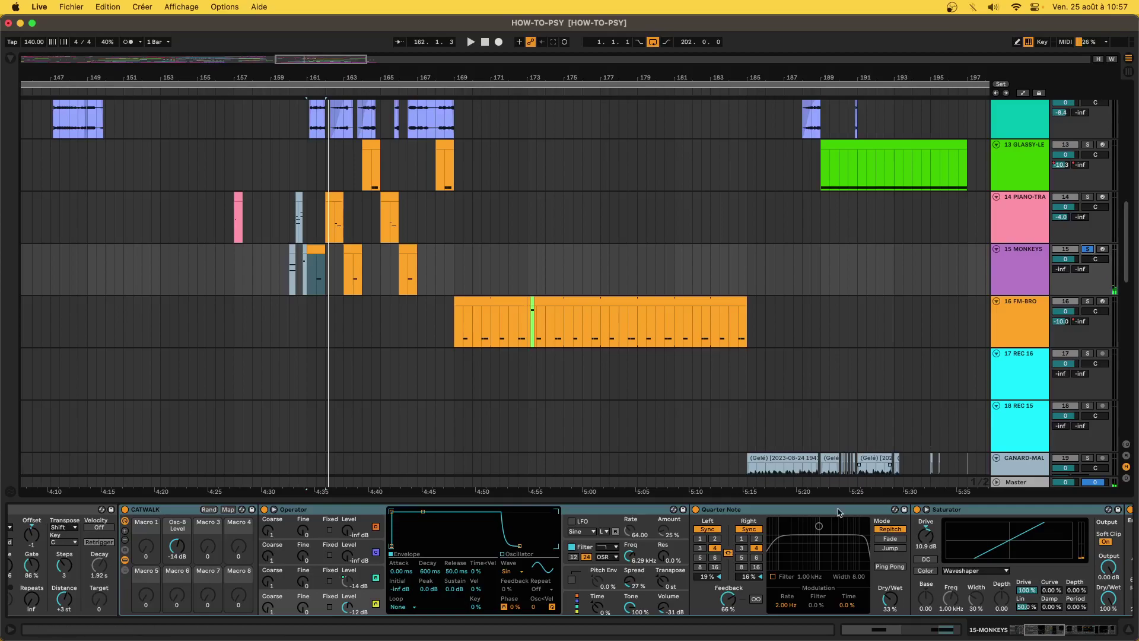
scroll(830, 534, "right", 10)
scroll(687, 575, "right", 3)
left_click(567, 515)
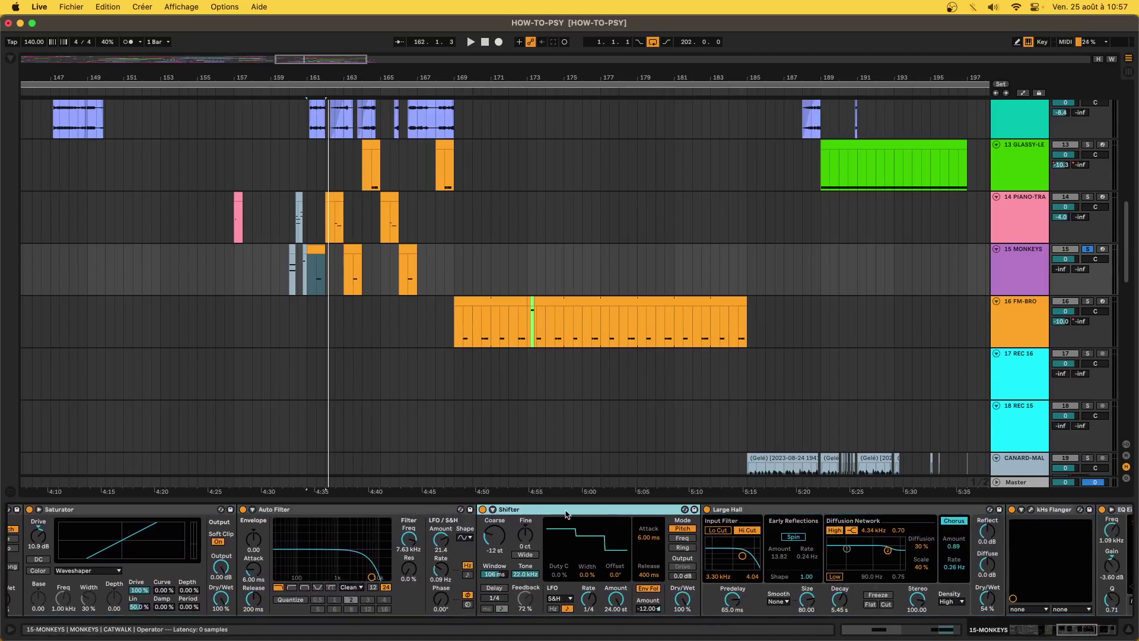
scroll(568, 552, "right", 9)
key("space")
scroll(231, 578, "left", 15)
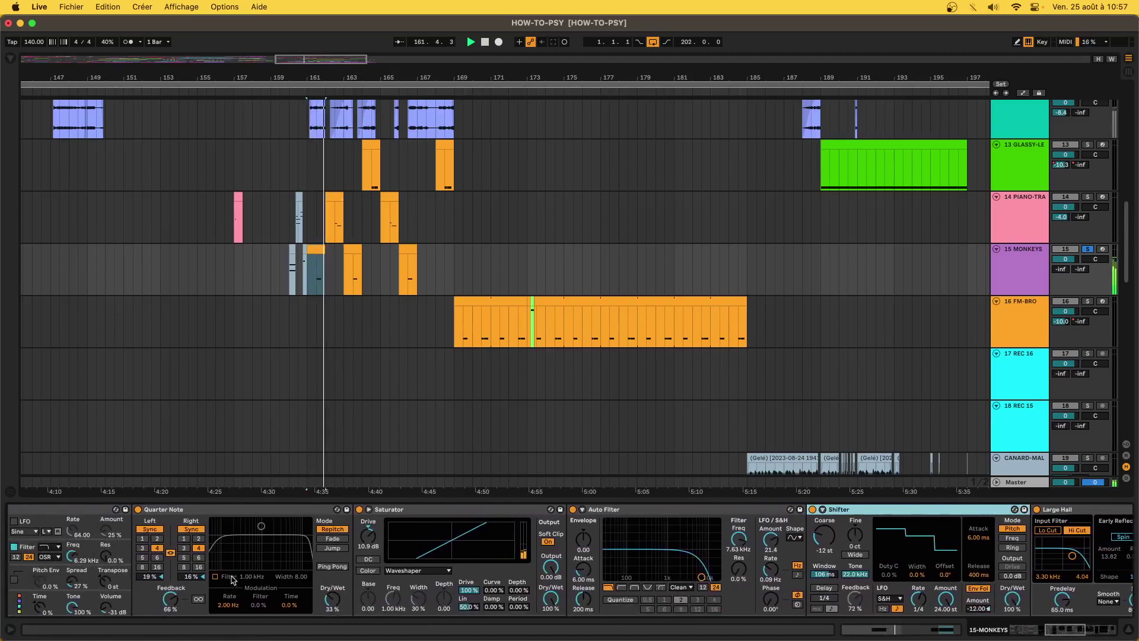
Examine the Bach 16th arpeggiator and the pitch envelope of Operator in the MONKEYS chain.
scroll(232, 578, "left", 13)
scroll(232, 578, "left", 4)
left_click(381, 508)
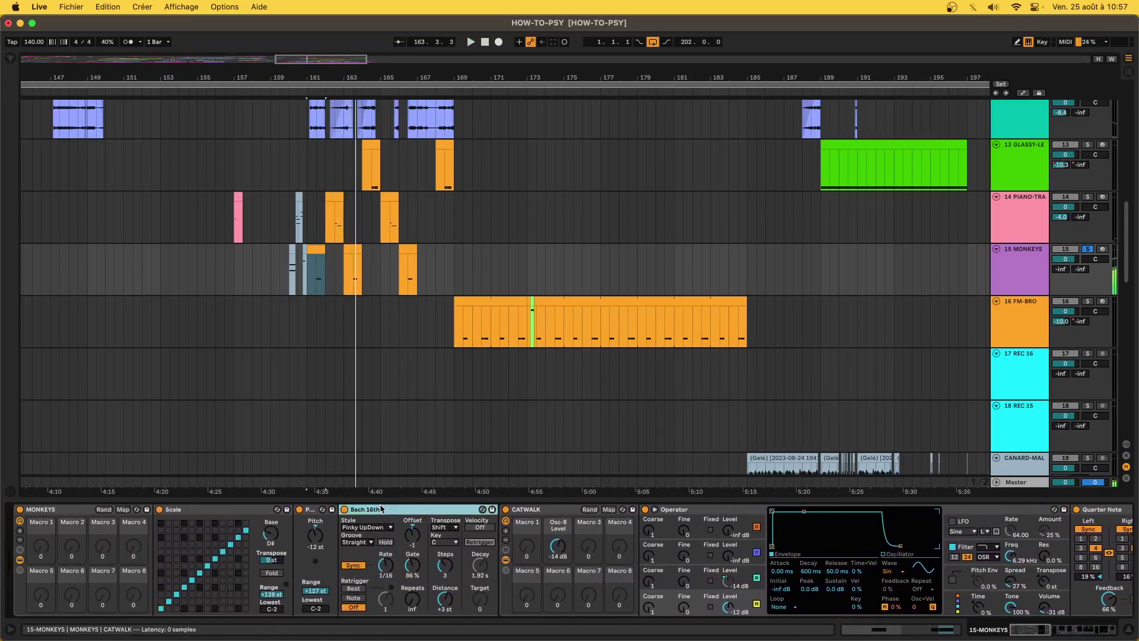
left_click(1018, 597)
left_click(1032, 588)
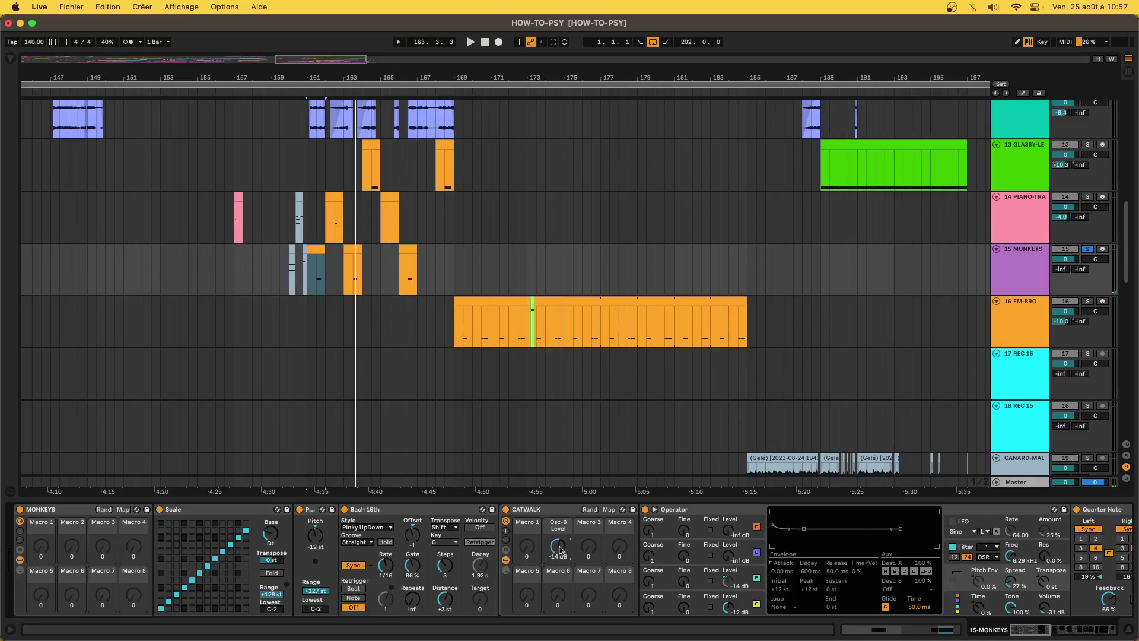
left_click(329, 324)
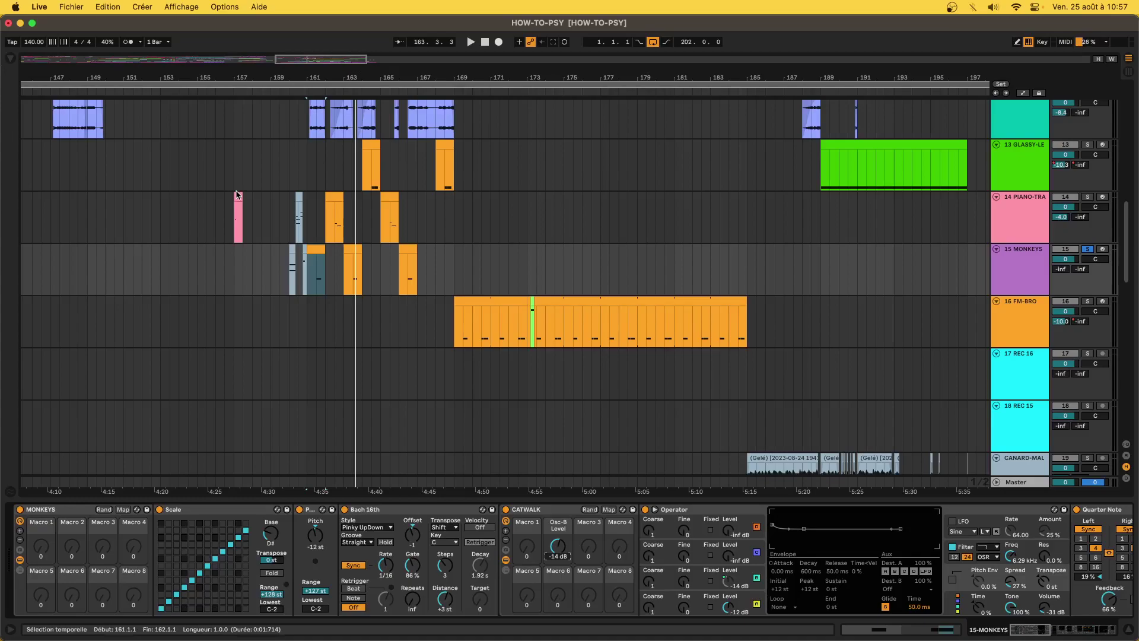
Turn off the MONKEYS solo and play the section from 161.1.1 in the mix.
left_click(1089, 252)
key("space")
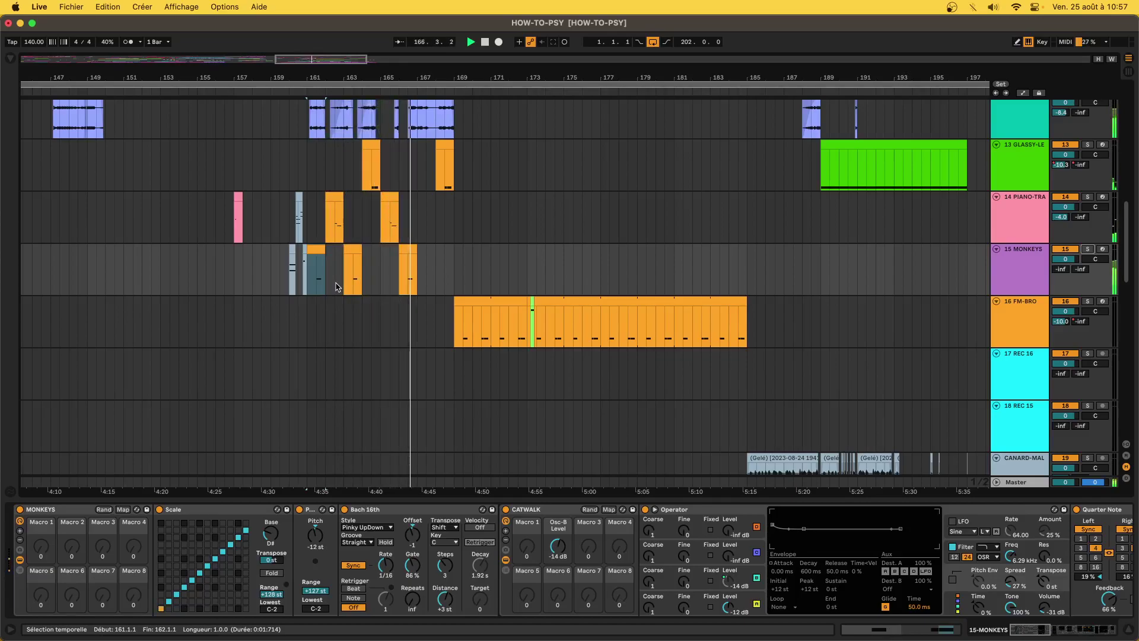
key("space")
Examine how the clips on 12 Audio, GLASSY-LEAD, PIANO-TRANCE and MONKEYS alternate between 161.1.1 and 169.1.1, along with the drum tracks.
left_click_drag(310, 281, 455, 294)
scroll(321, 264, "up", 2)
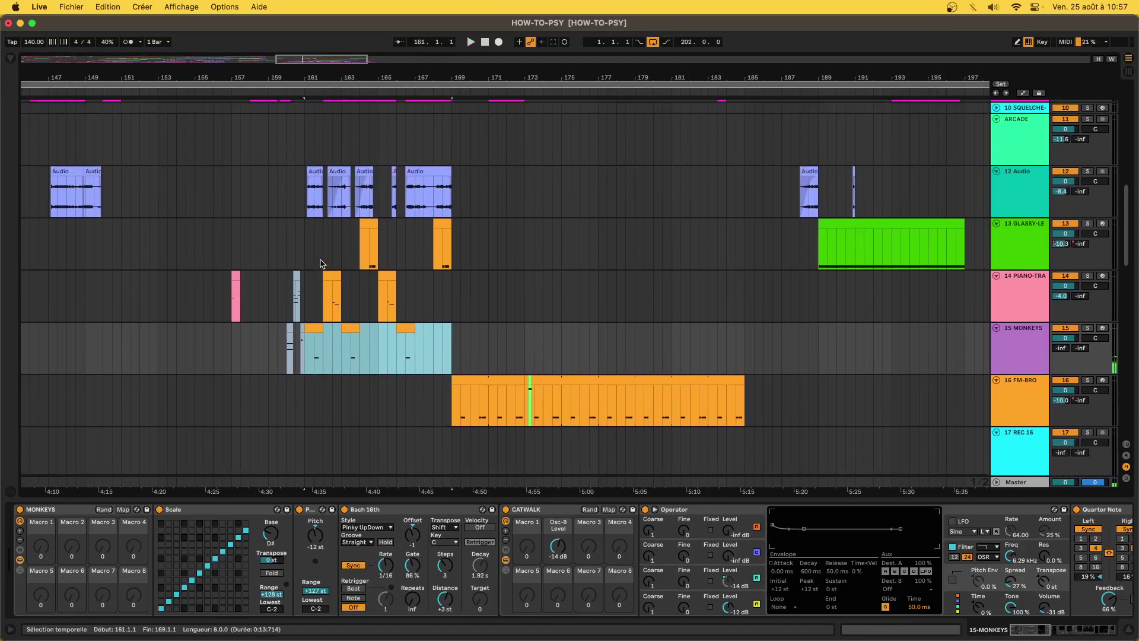
scroll(321, 264, "down", 5)
scroll(321, 264, "down", 15)
left_click_drag(341, 224, 388, 224)
scroll(373, 231, "up", 10)
scroll(374, 232, "up", 10)
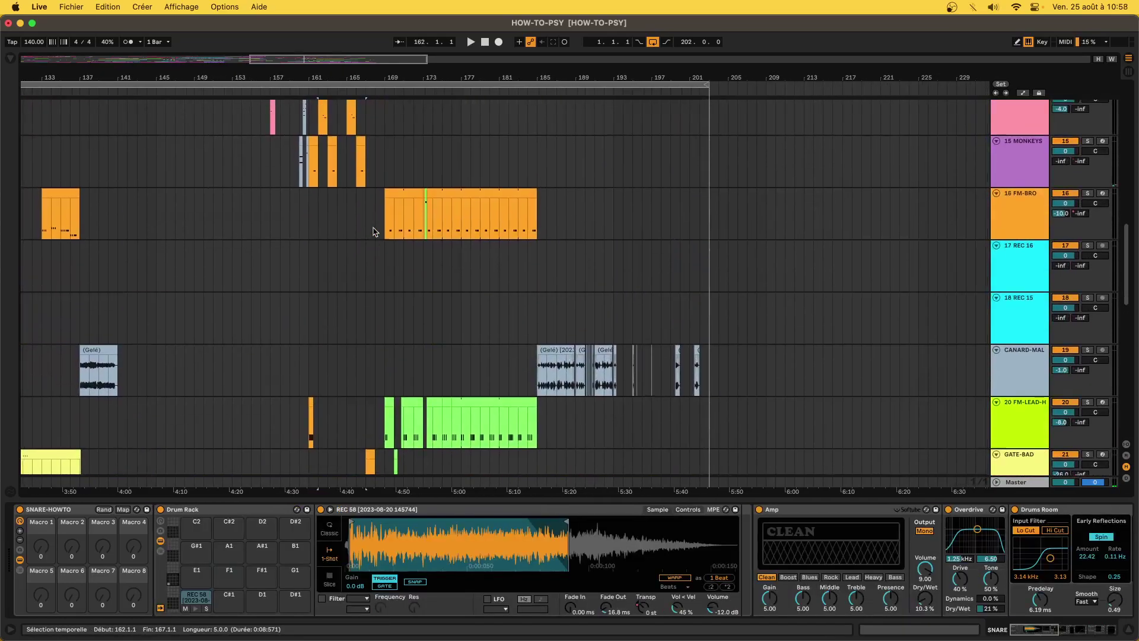
left_click_drag(308, 272, 384, 138)
scroll(385, 137, "up", 10)
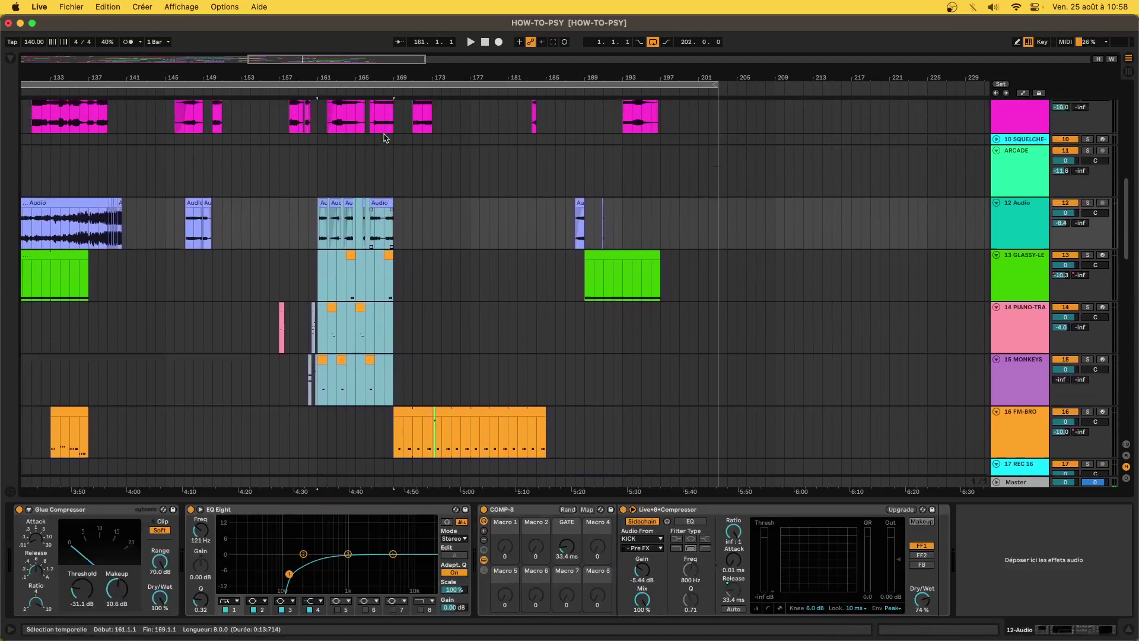
scroll(356, 296, "down", 20)
scroll(356, 296, "left", 4)
scroll(452, 306, "up", 6)
scroll(452, 305, "down", 10)
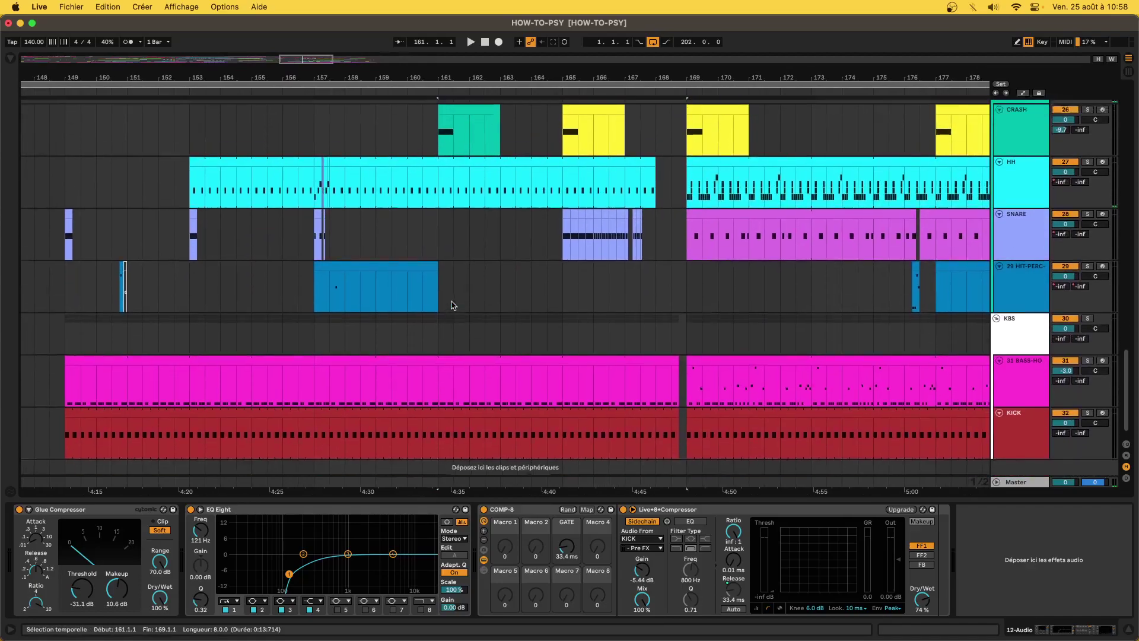
scroll(453, 306, "up", 15)
Inspect the FM-BRO device chain and view its Vital patch, then close the plug-in window.
left_click(453, 356)
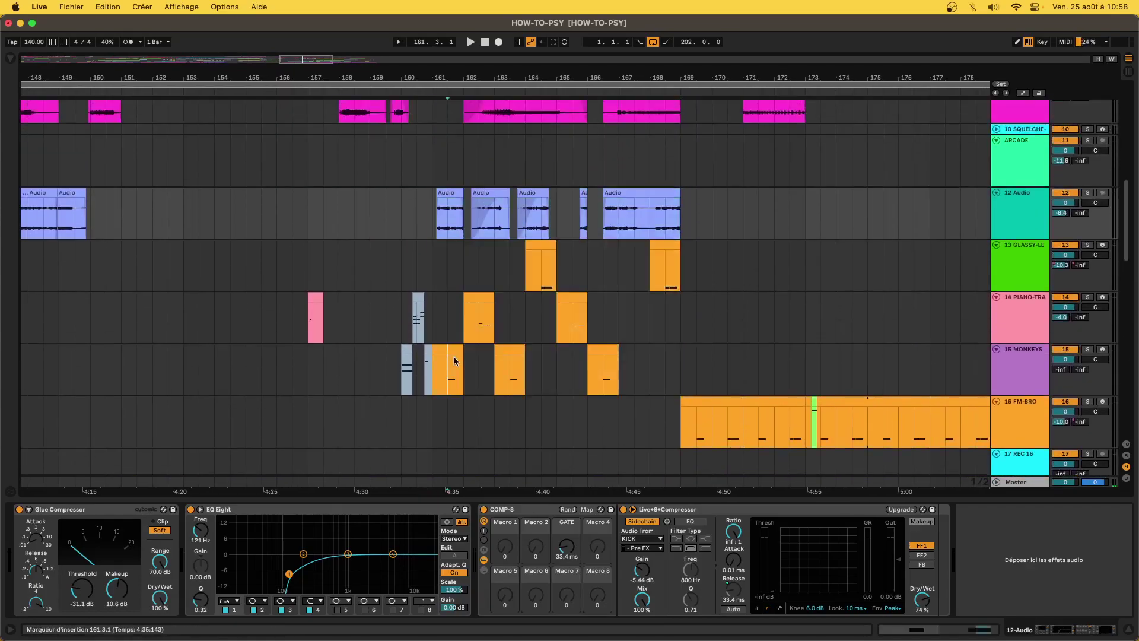
scroll(453, 356, "down", 6)
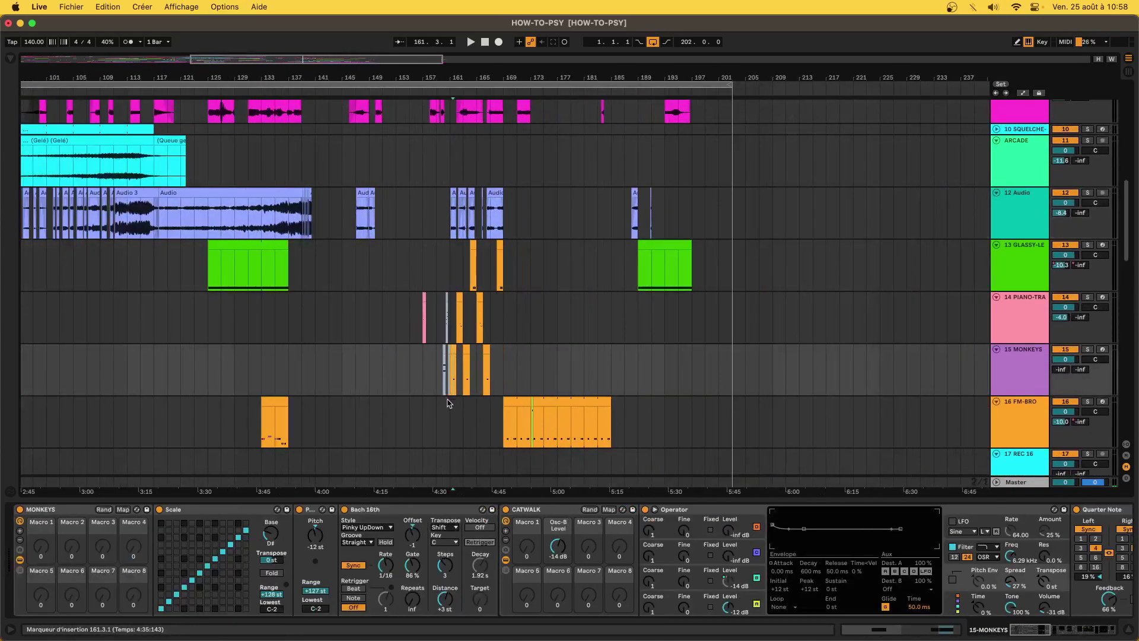
left_click(449, 410)
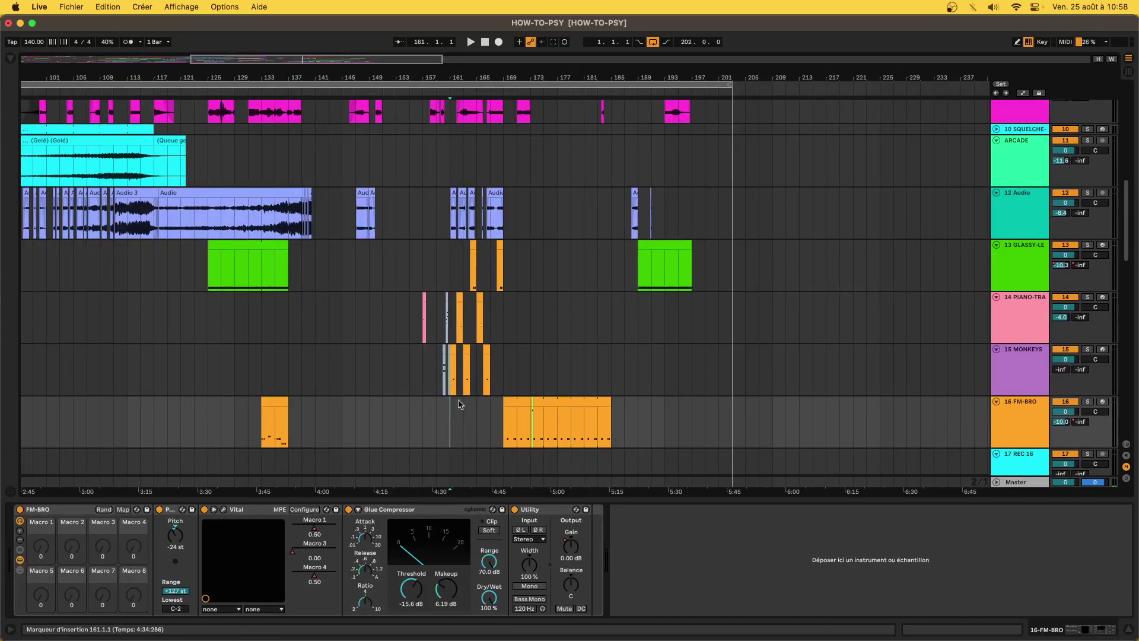
left_click(224, 509)
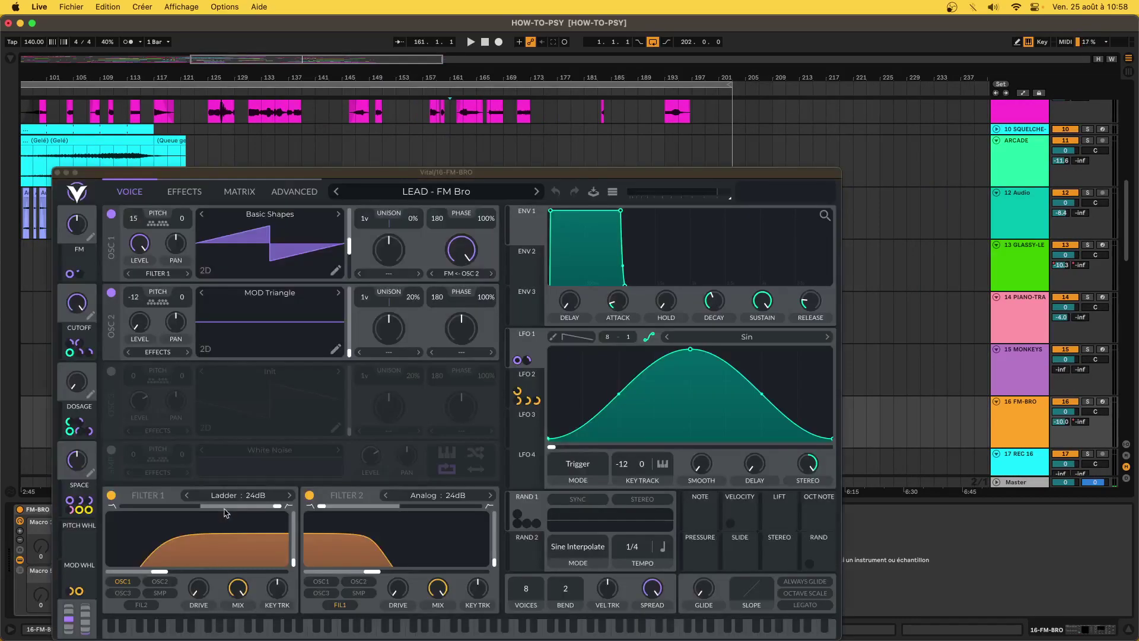
left_click(57, 172)
Open the REC 16 clip at 82.1.1 to view its waveform and solo the REC 16 track.
scroll(475, 369, "down", 5)
scroll(475, 369, "up", 3)
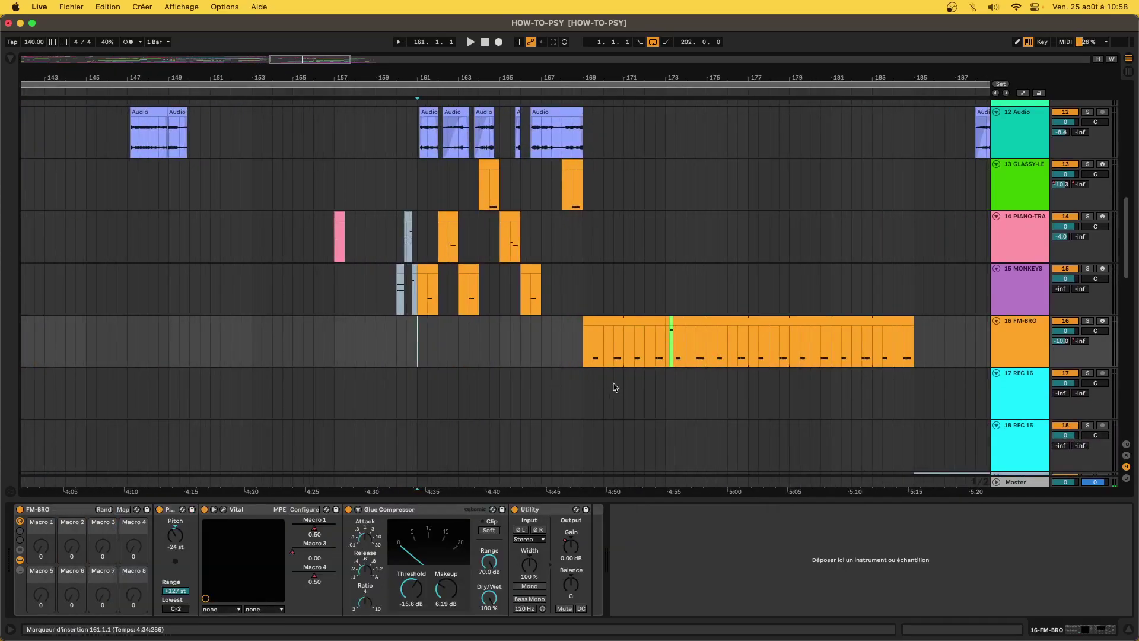
scroll(397, 297, "down", 4)
left_click(404, 280)
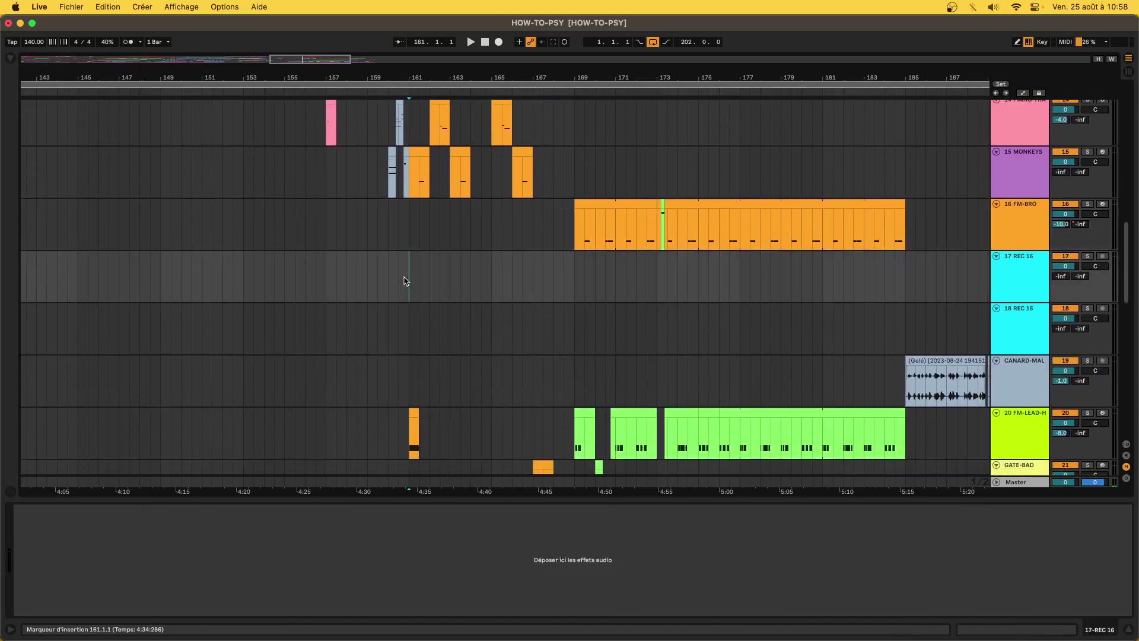
scroll(405, 280, "down", 5)
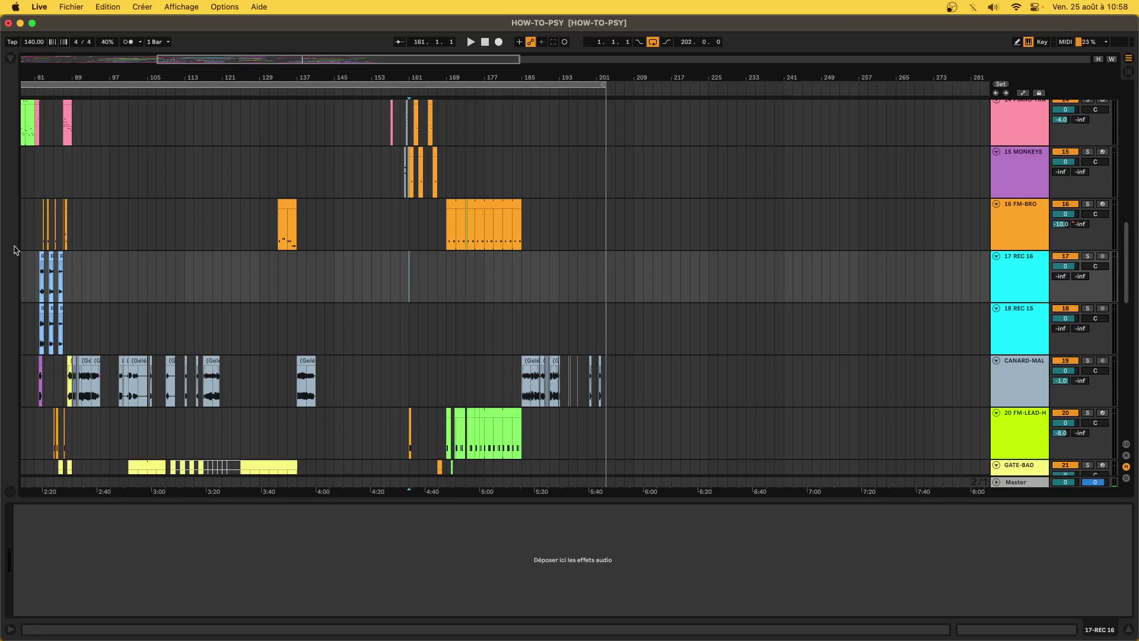
left_click(160, 267)
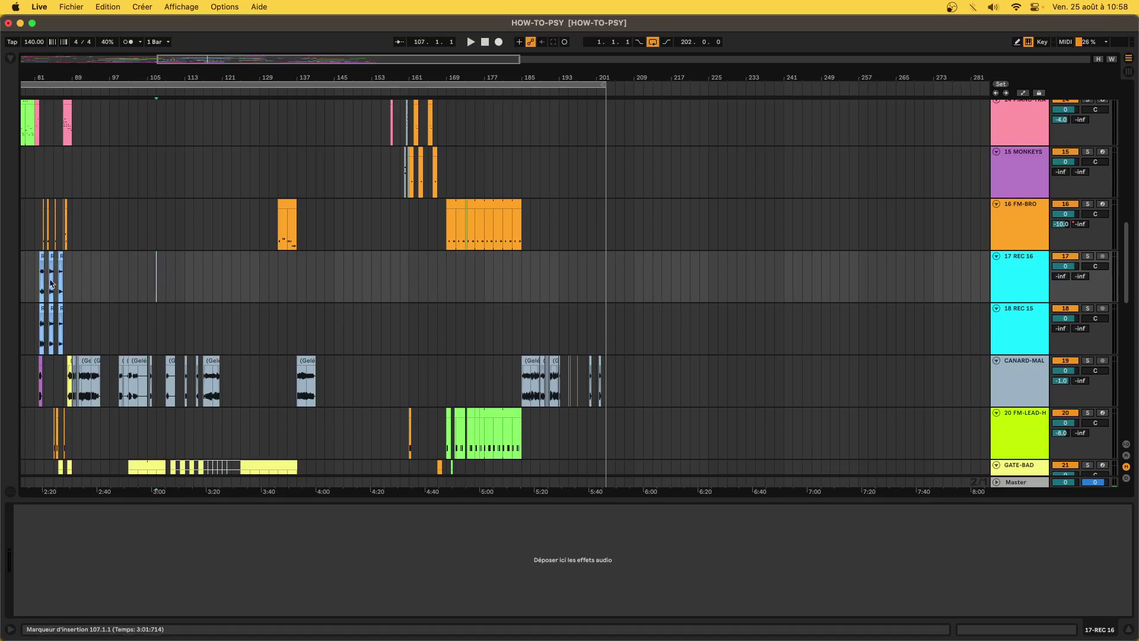
left_click(41, 255)
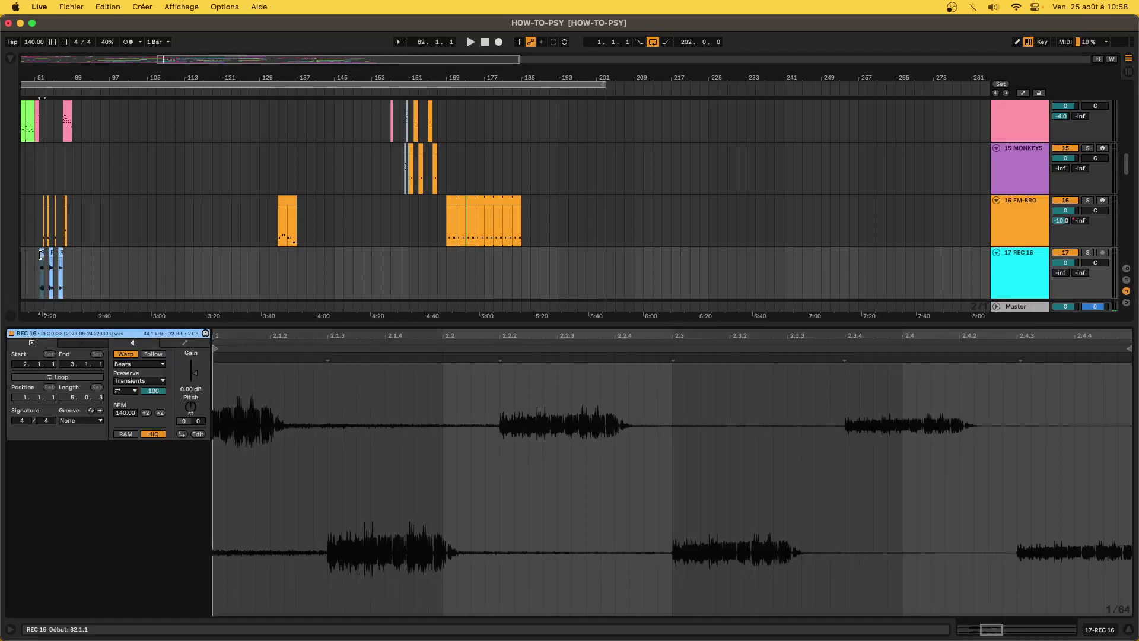
left_click(1088, 252)
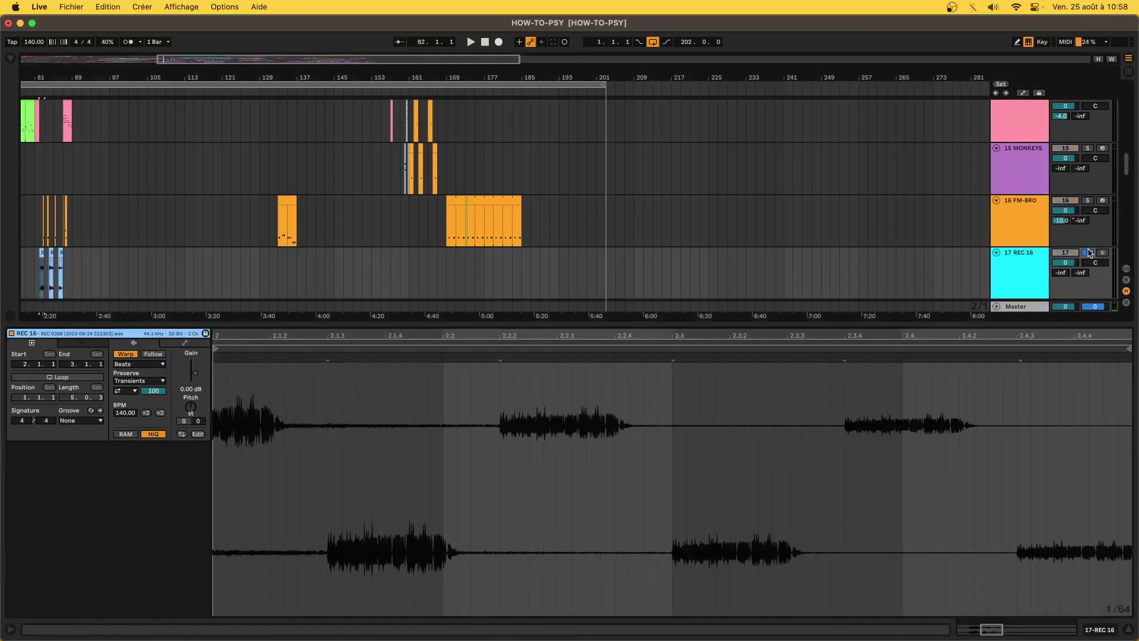
Play the soloed REC 16 clips from 82.1.1, view the tracks around them, and close the clip's waveform view.
key("space")
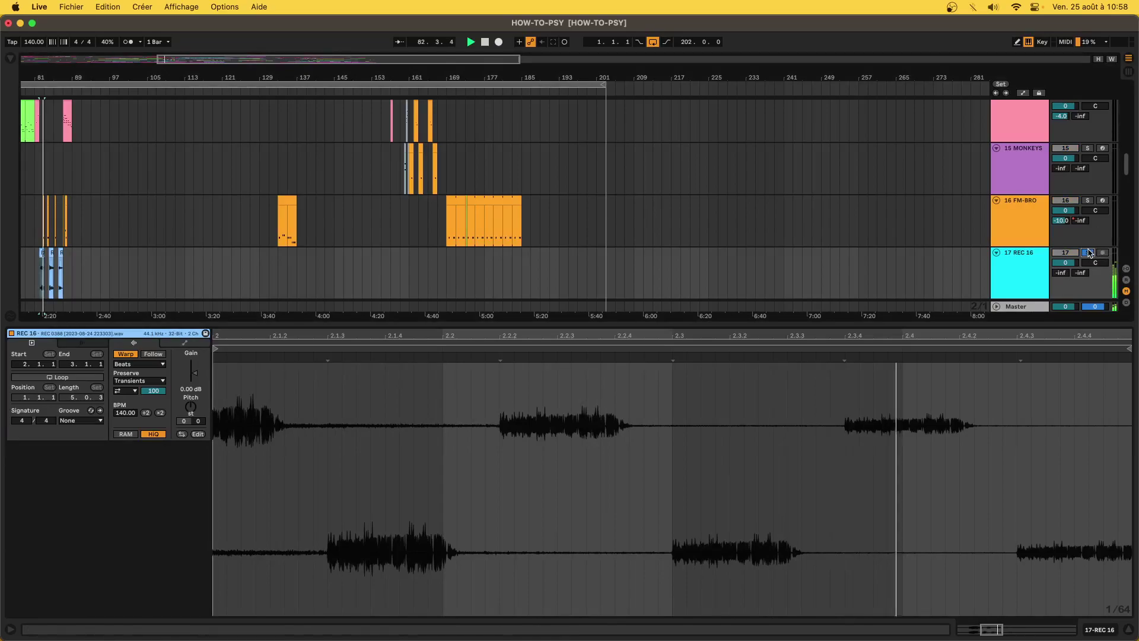
scroll(76, 254, "up", 3)
scroll(127, 254, "down", 5)
scroll(204, 246, "up", 5)
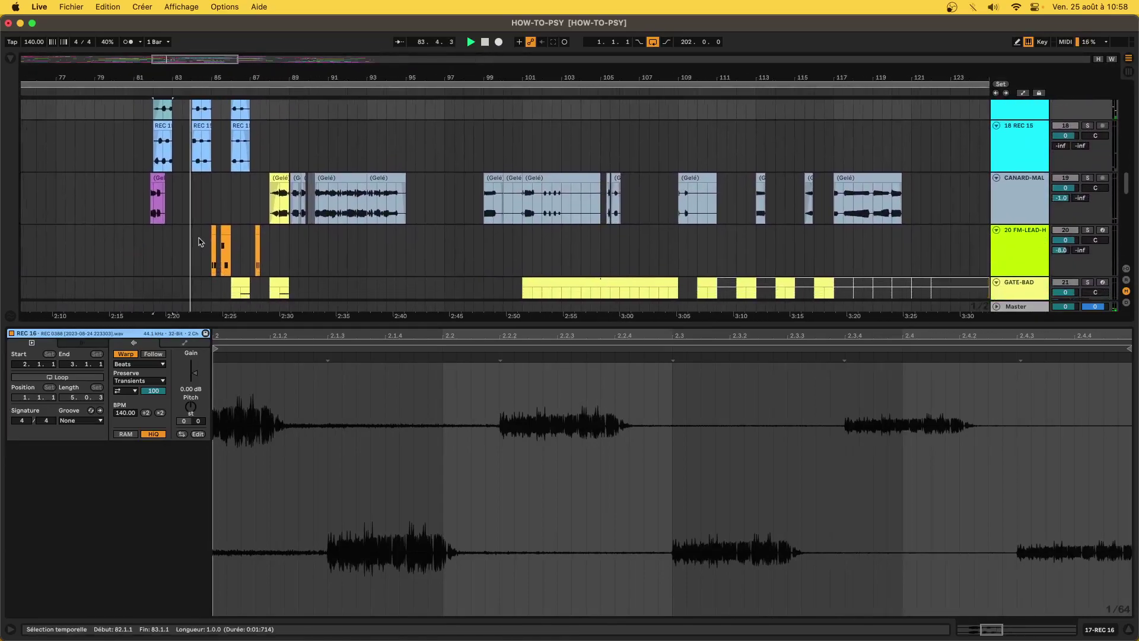
scroll(201, 242, "up", 2)
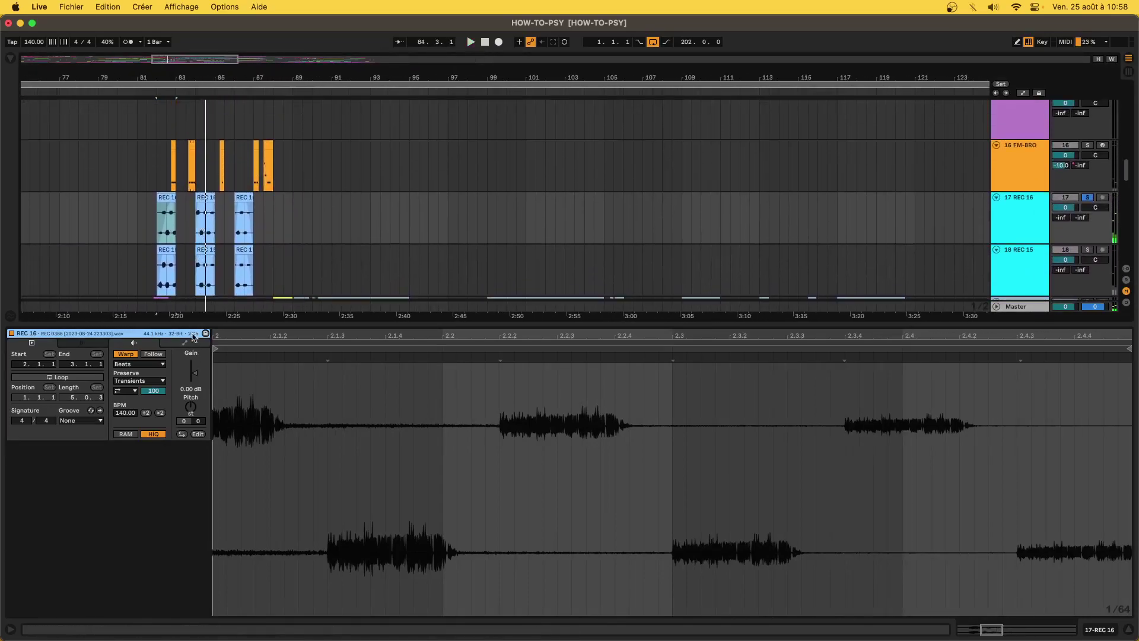
left_click_drag(190, 323, 189, 611)
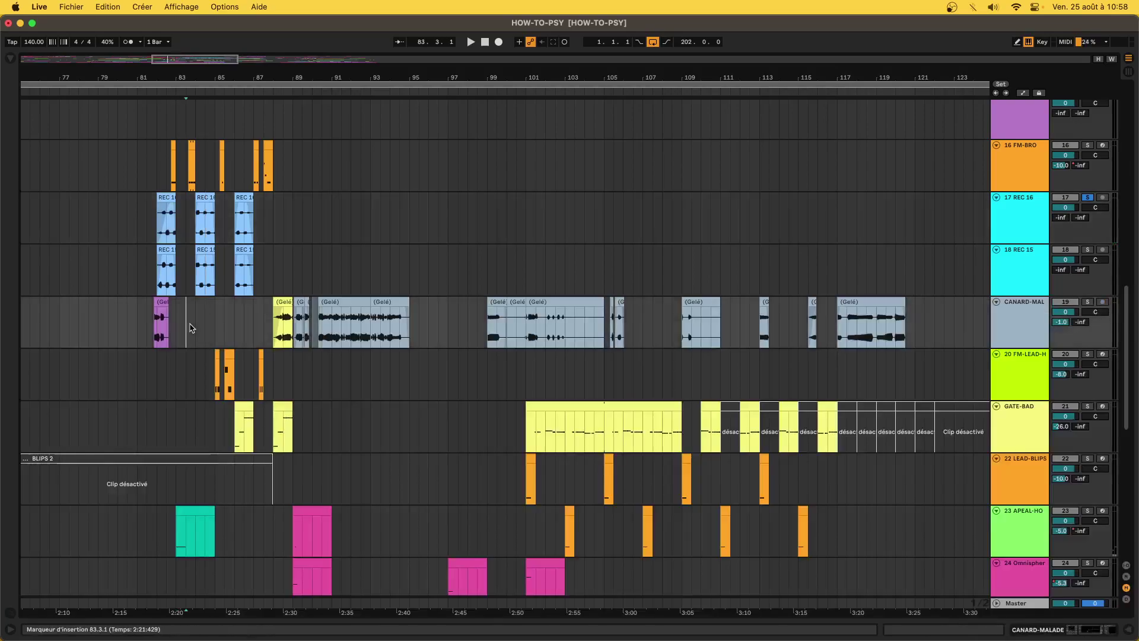
Solo FM-BRO together with FM-LEAD-H and play their long clips from 45.1.1.
scroll(144, 258, "down", 10)
left_click(144, 258)
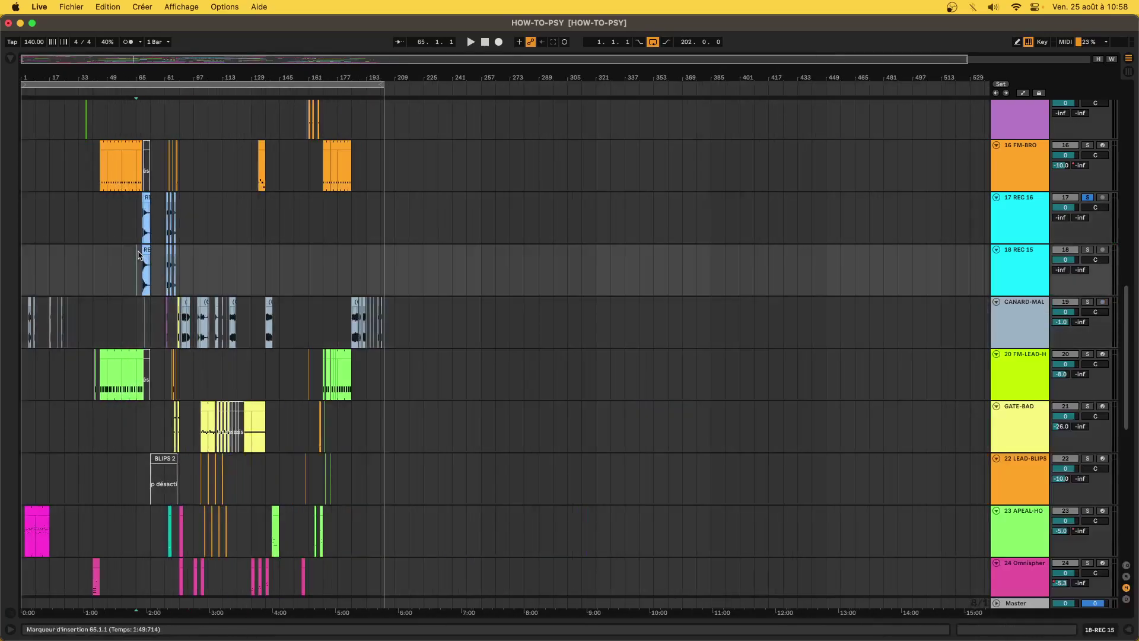
scroll(144, 258, "up", 6)
left_click(164, 234)
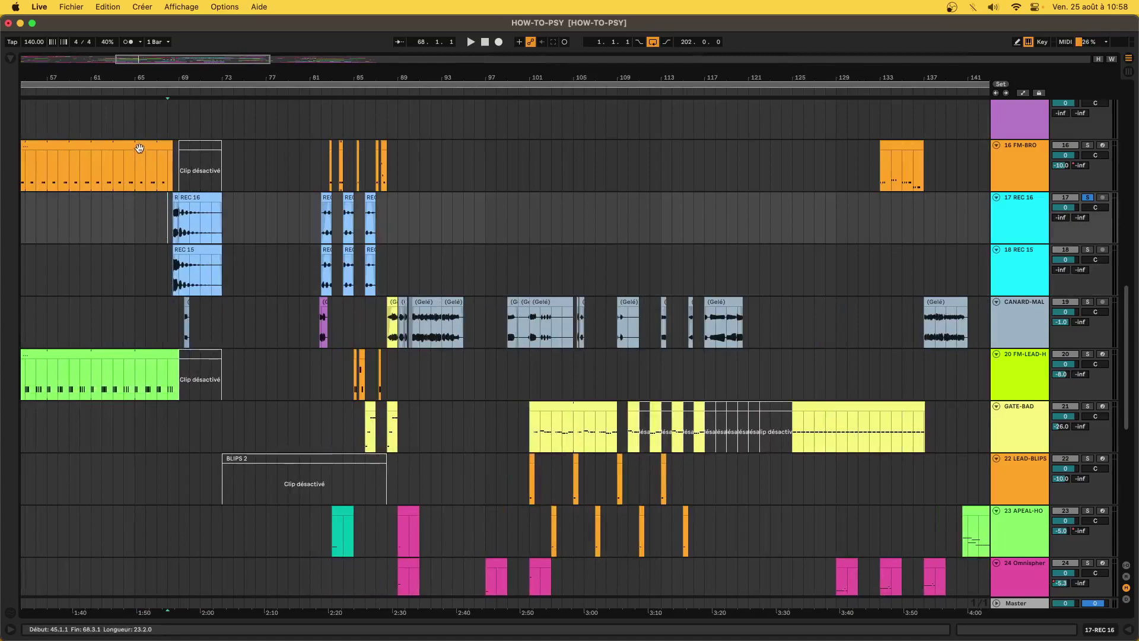
left_click(145, 165)
scroll(146, 165, "up", 5)
scroll(146, 165, "left", 3)
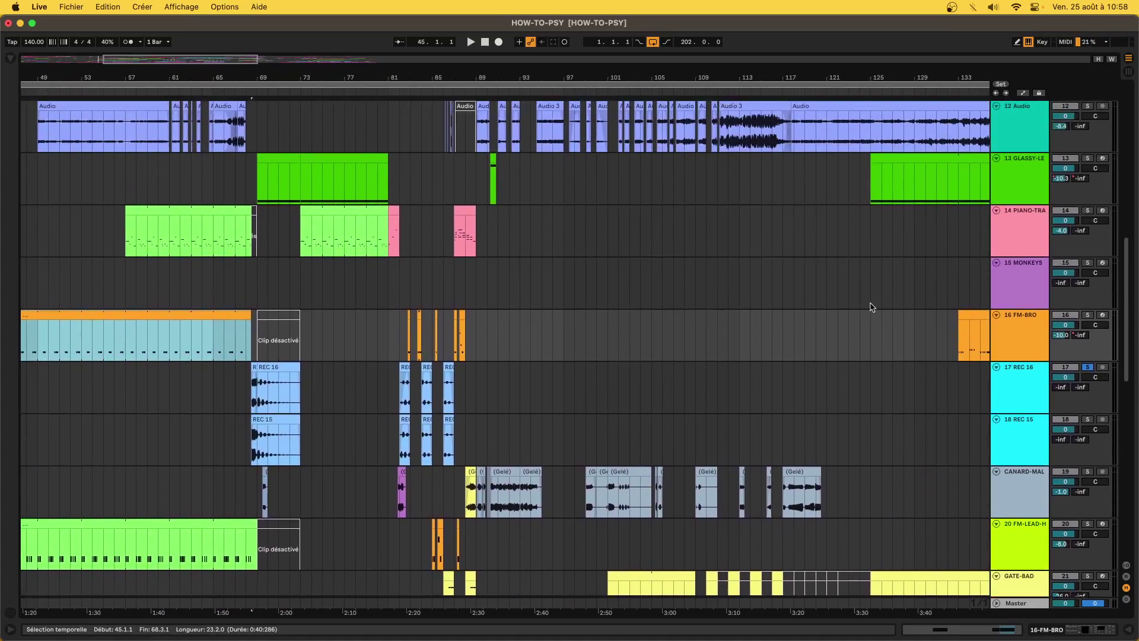
left_click(1087, 315)
left_click(180, 337)
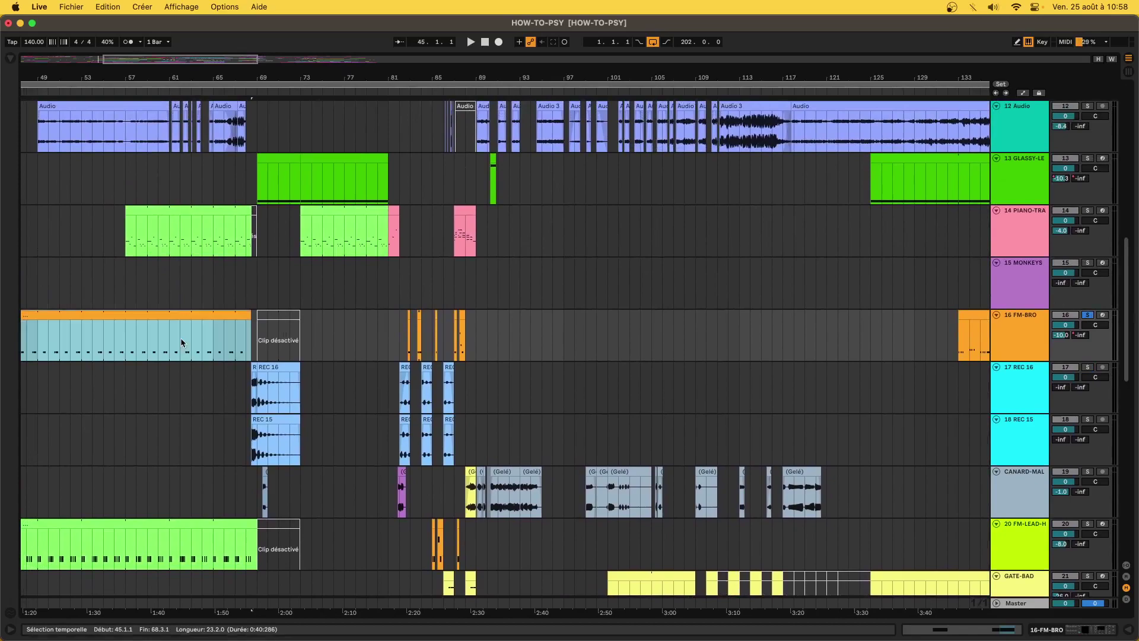
left_click(1087, 523, "super")
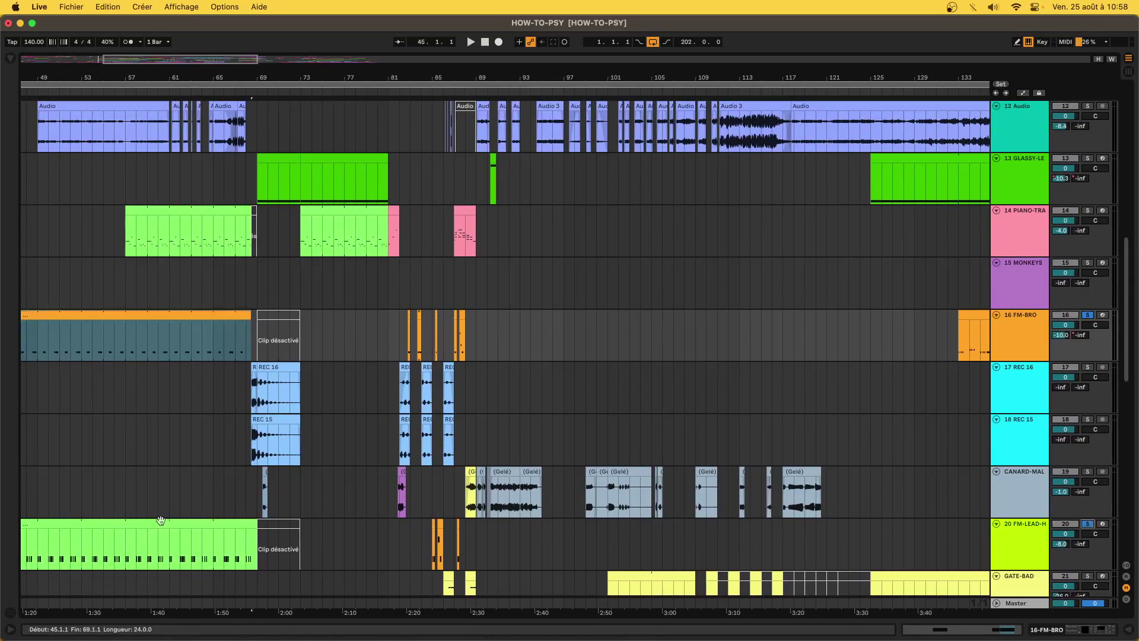
key("space")
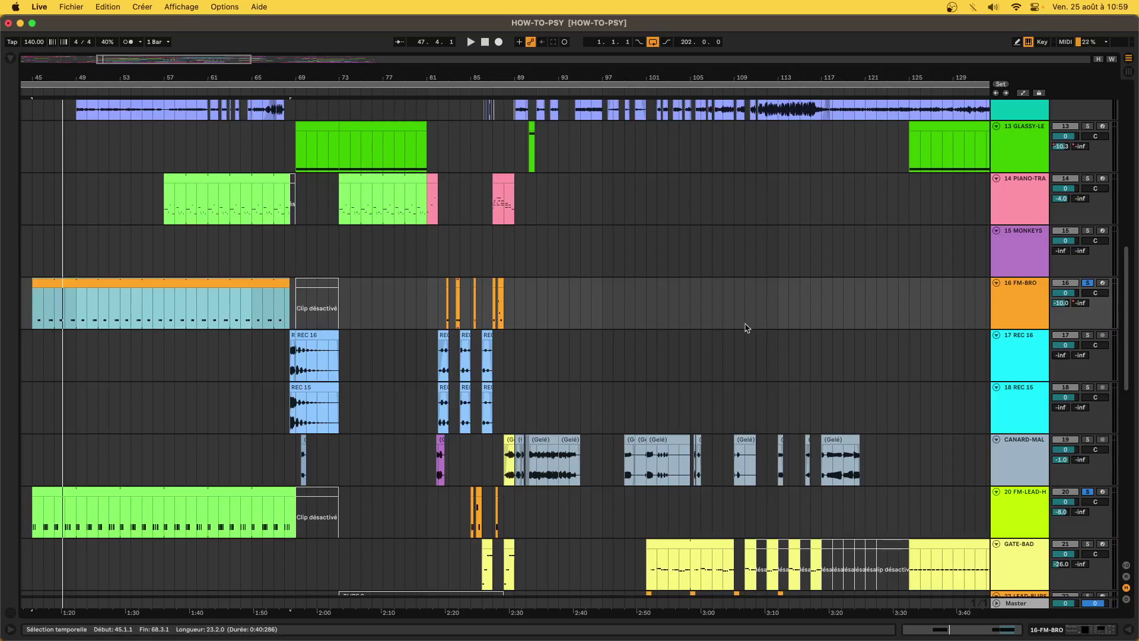
Examine the end of the long FM-BRO clip between 67.1.1 and 69.1.1.
left_click(284, 307)
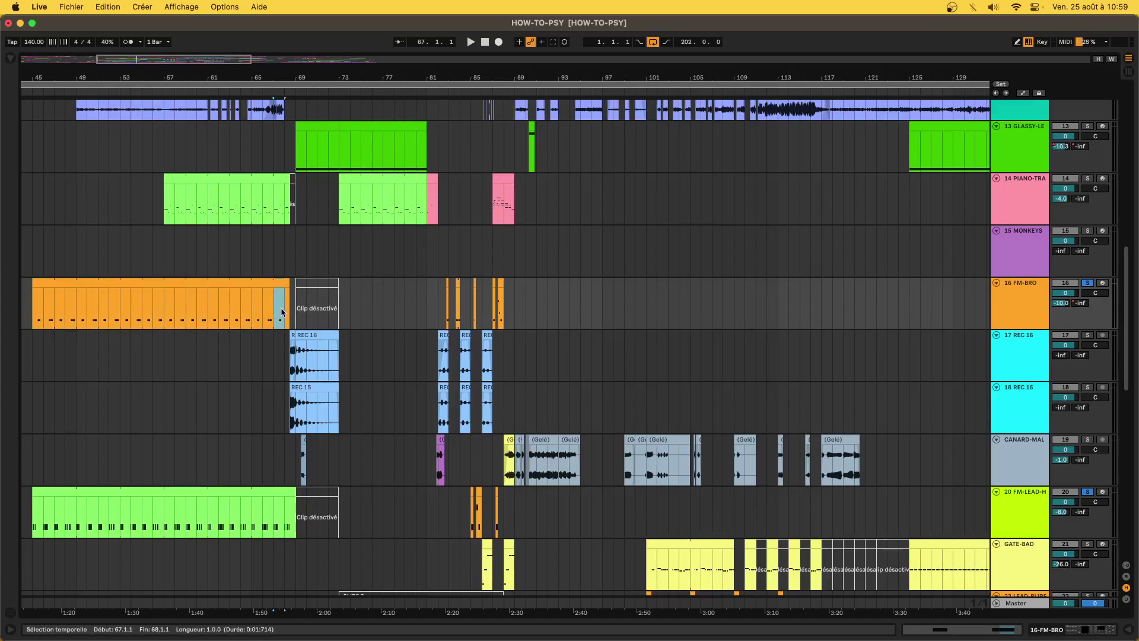
key("plus")
key("Right")
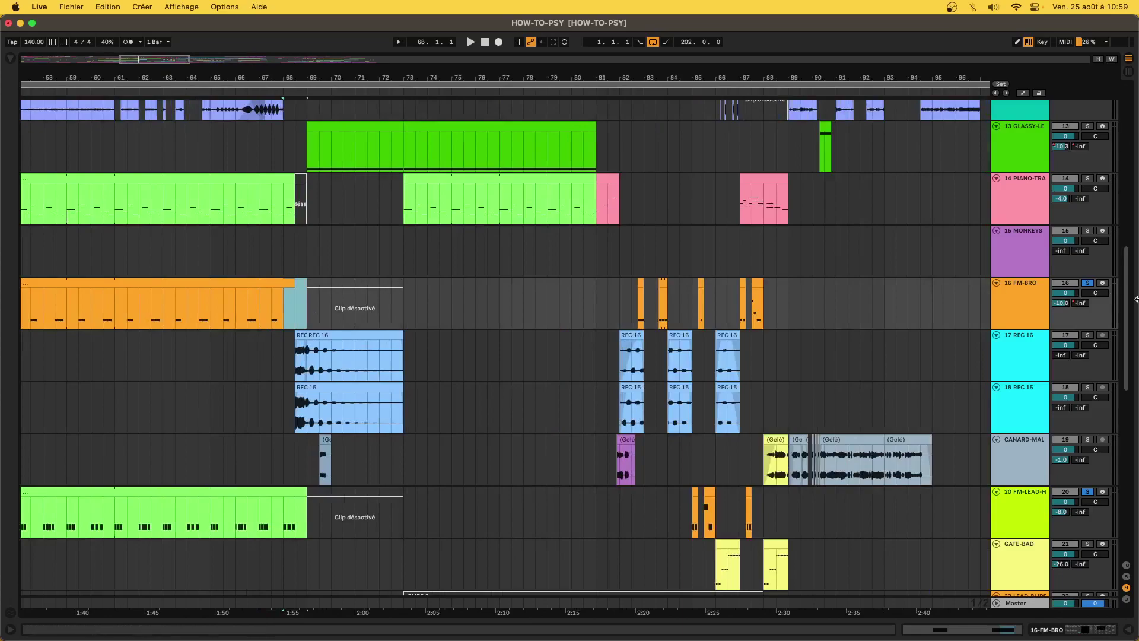
left_click(1062, 304)
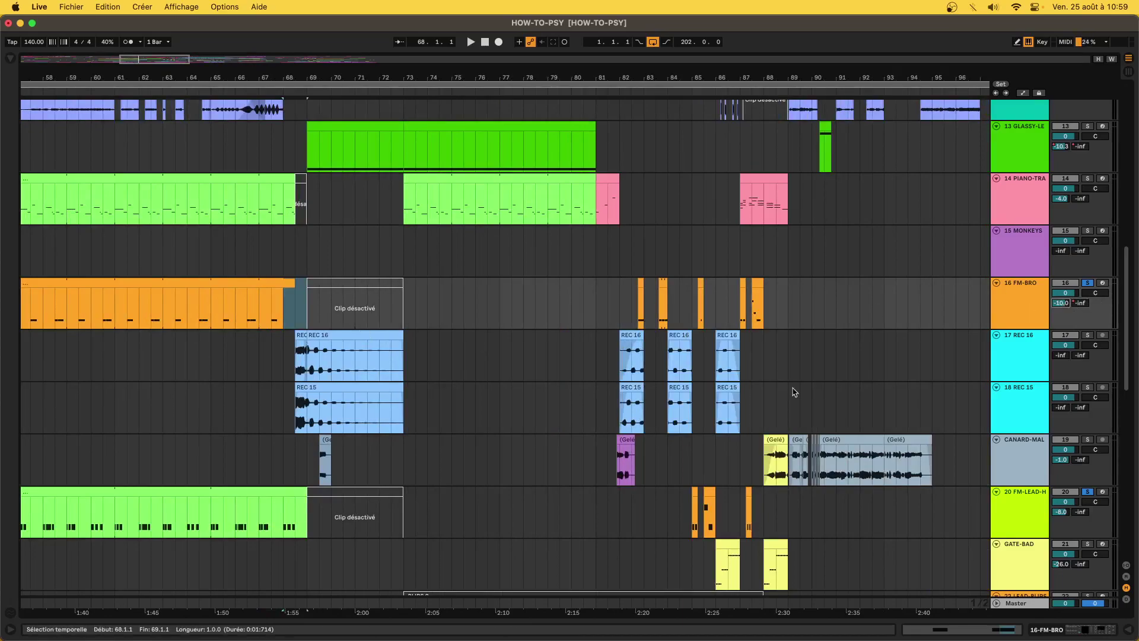
Compare the REC 16 clips from 68.3.1 to 73.1.1 with the KICK track and the preceding PIANO-TRANCE and FM-BRO clips.
left_click_drag(300, 357, 401, 372)
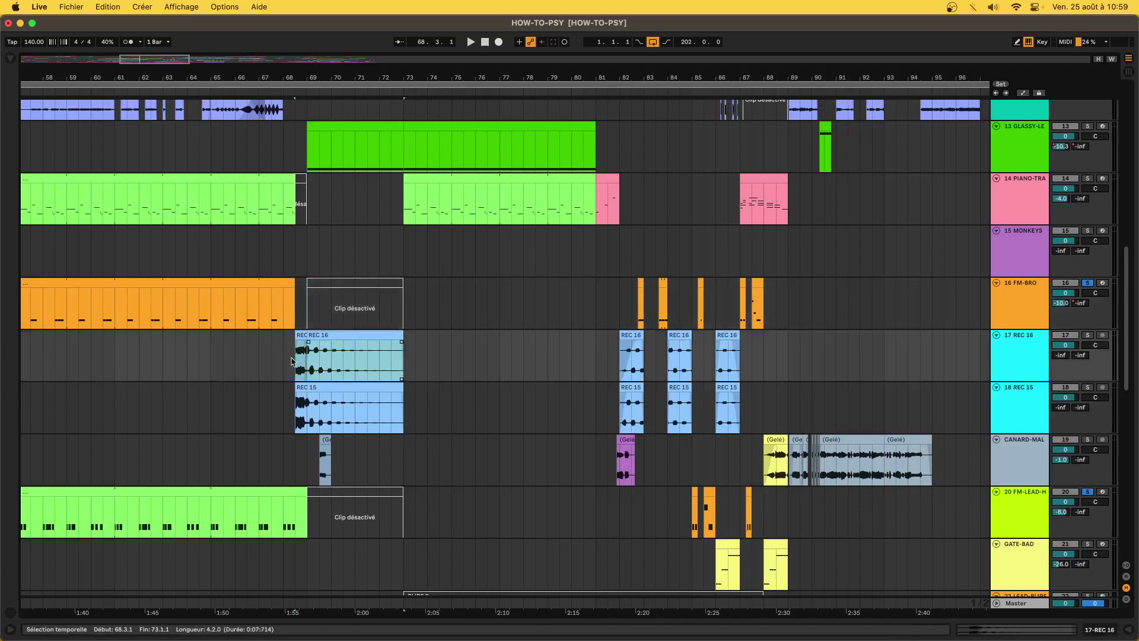
scroll(358, 368, "down", 10)
left_click_drag(304, 494, 466, 546)
scroll(394, 344, "up", 15)
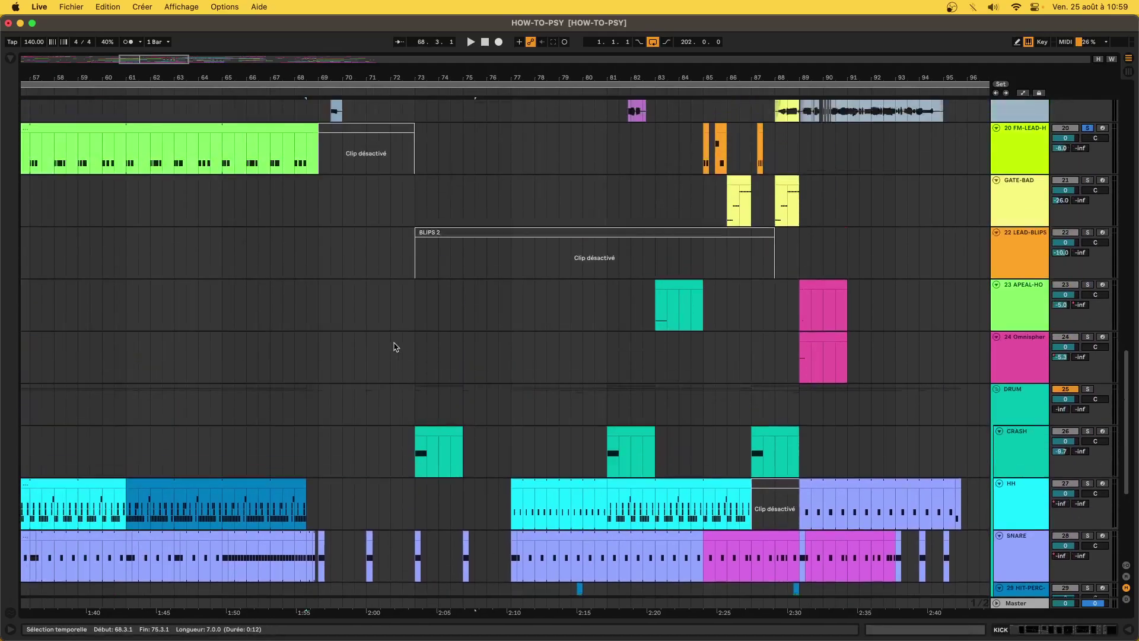
scroll(318, 176, "up", 5)
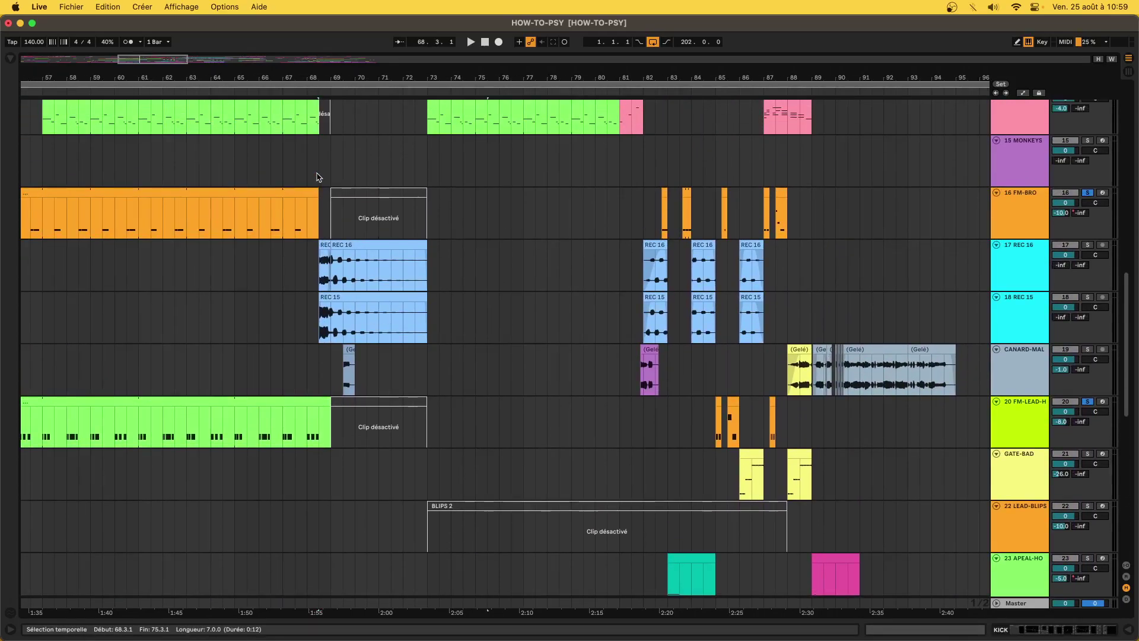
left_click(305, 187)
left_click_drag(305, 187, 249, 273)
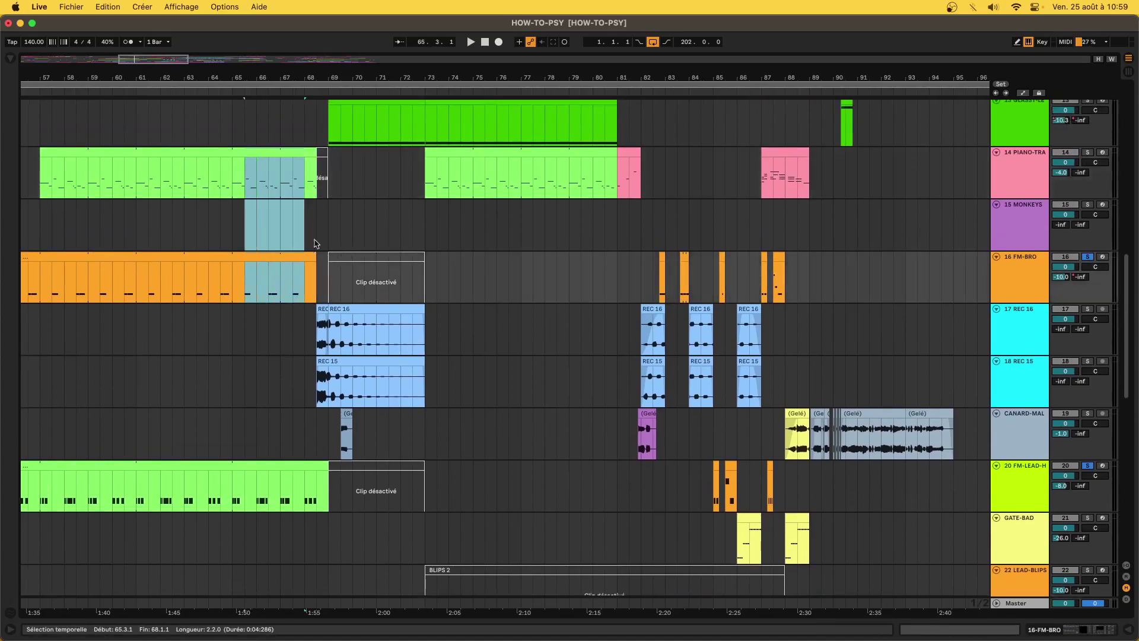
left_click(321, 202)
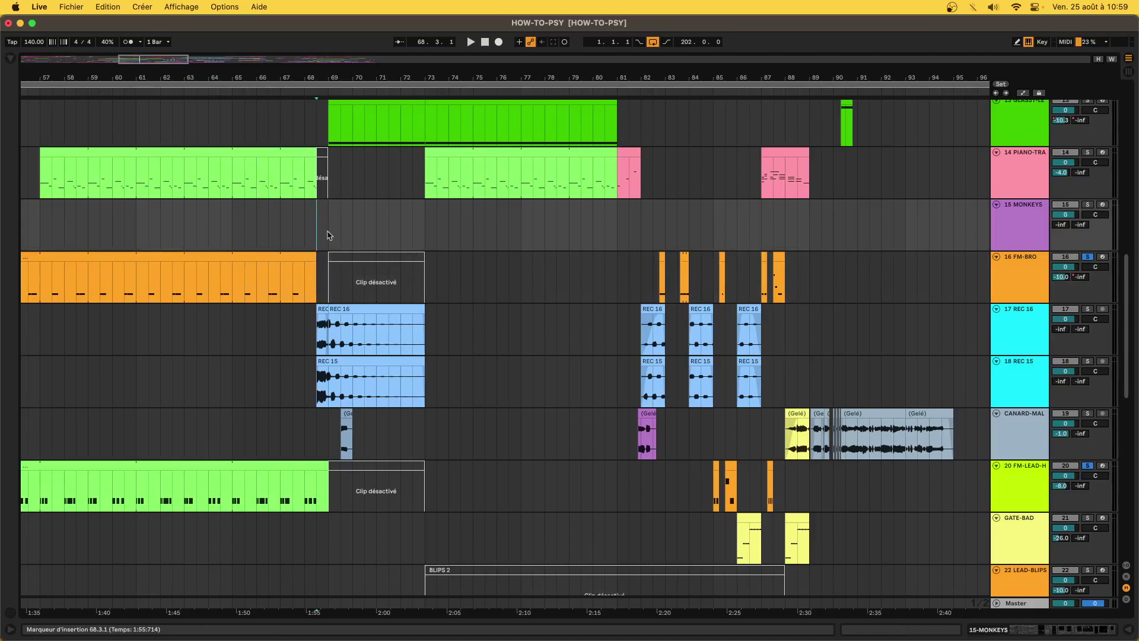
Play the REC 16 and REC 15 clips from 68.3.1, soloing REC 16 first and REC 15 after it.
left_click_drag(319, 332, 425, 376)
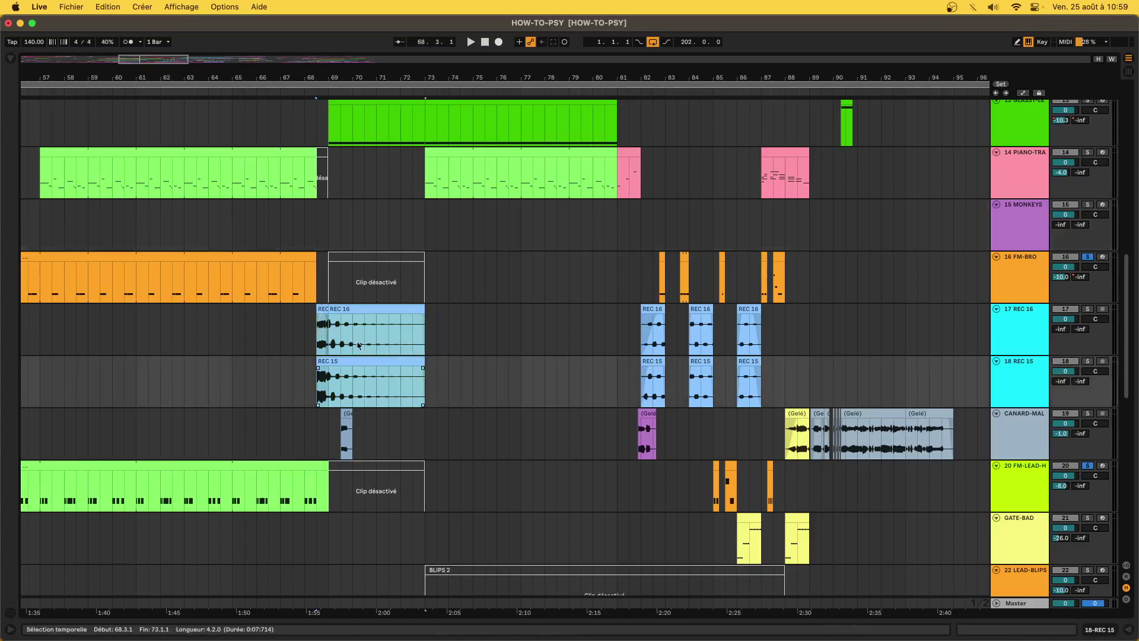
left_click(323, 309)
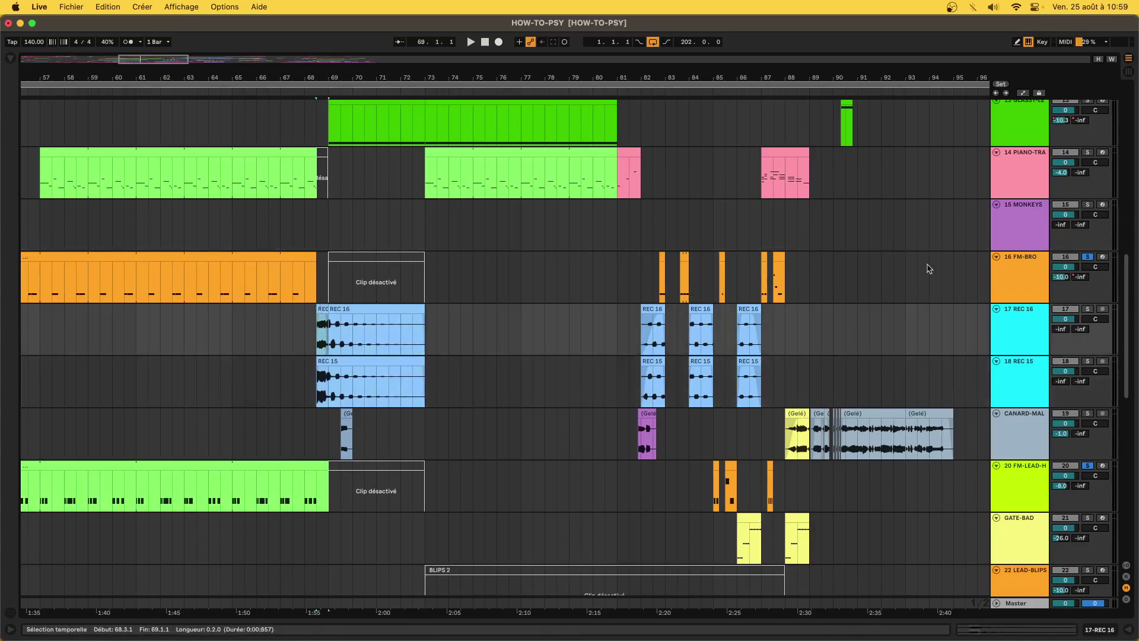
left_click(1089, 310)
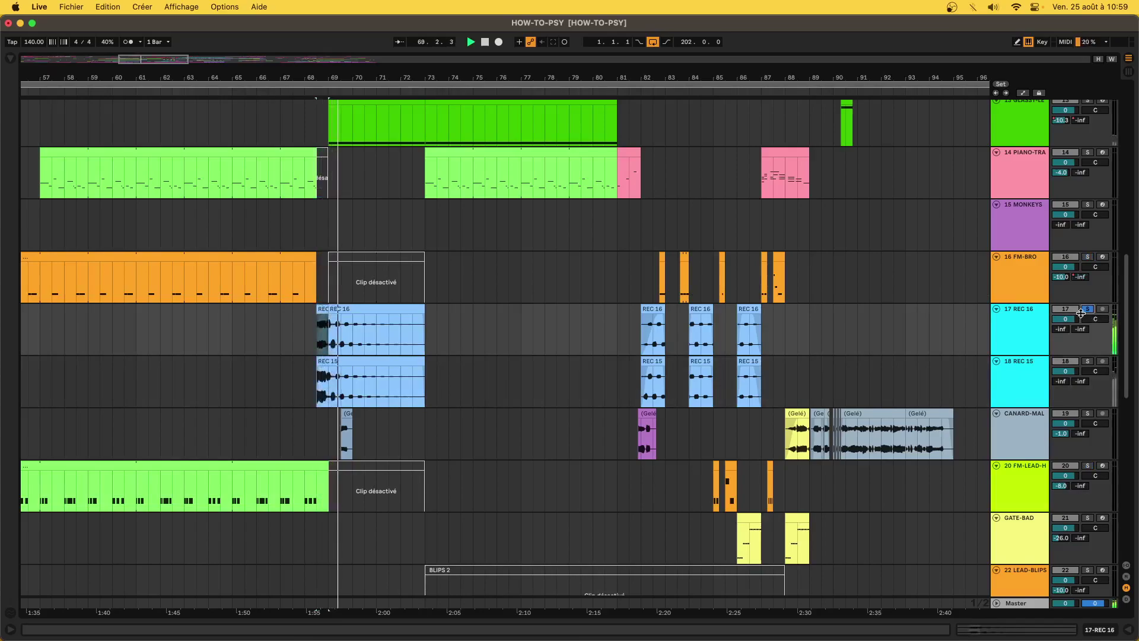
left_click(1088, 363)
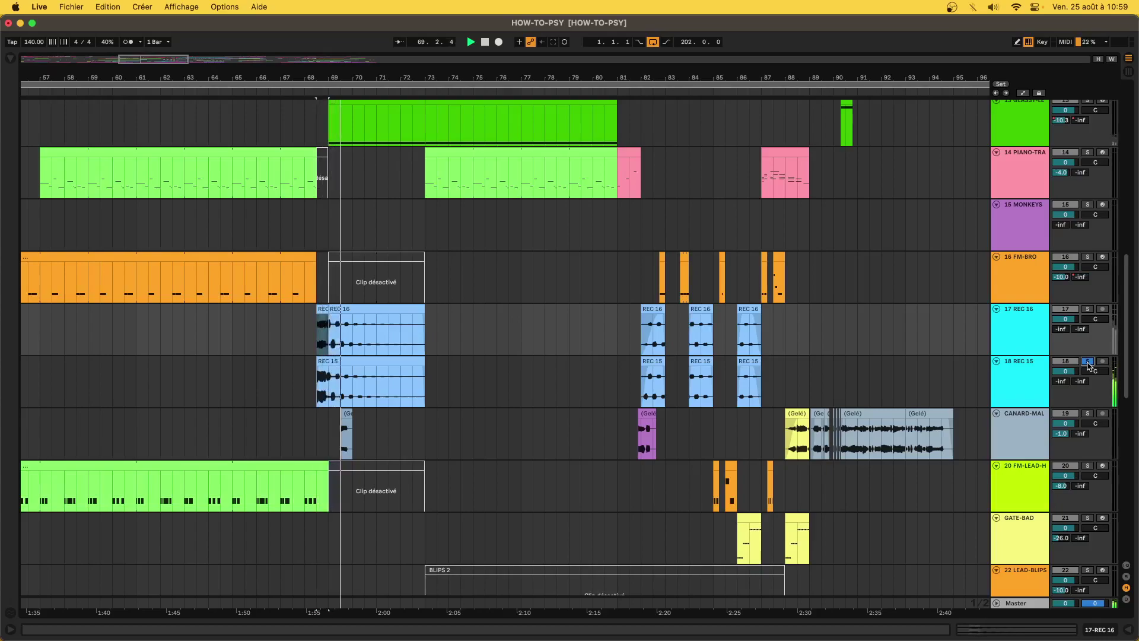
Play REC 16 and REC 15 soloed together from 68.3.1, and clear both solos.
left_click_drag(326, 349, 342, 338)
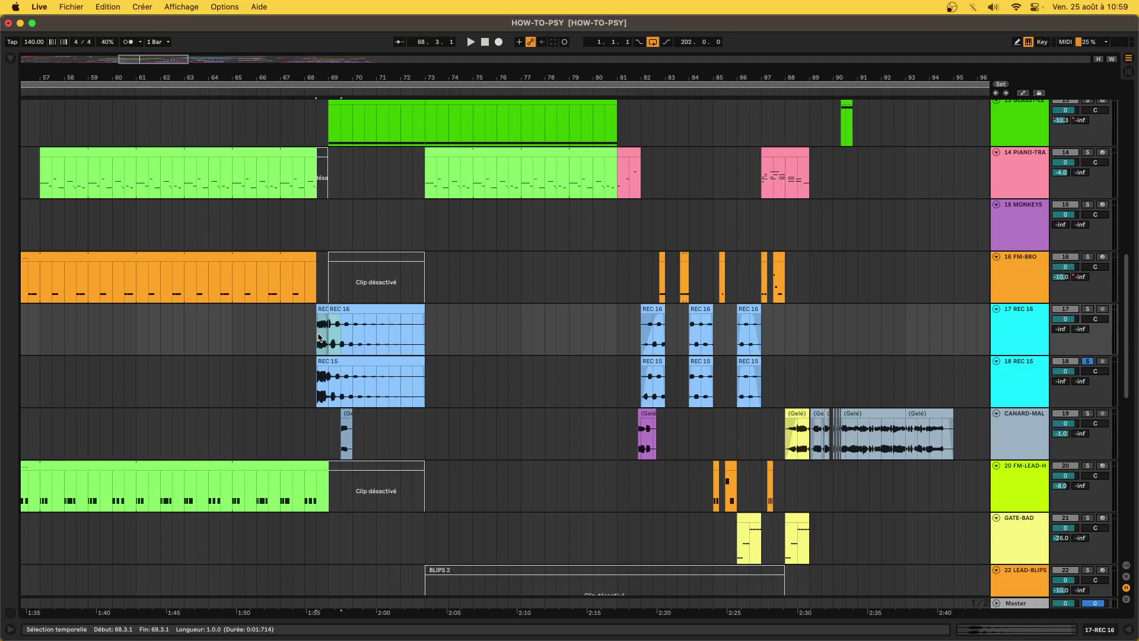
left_click(315, 405)
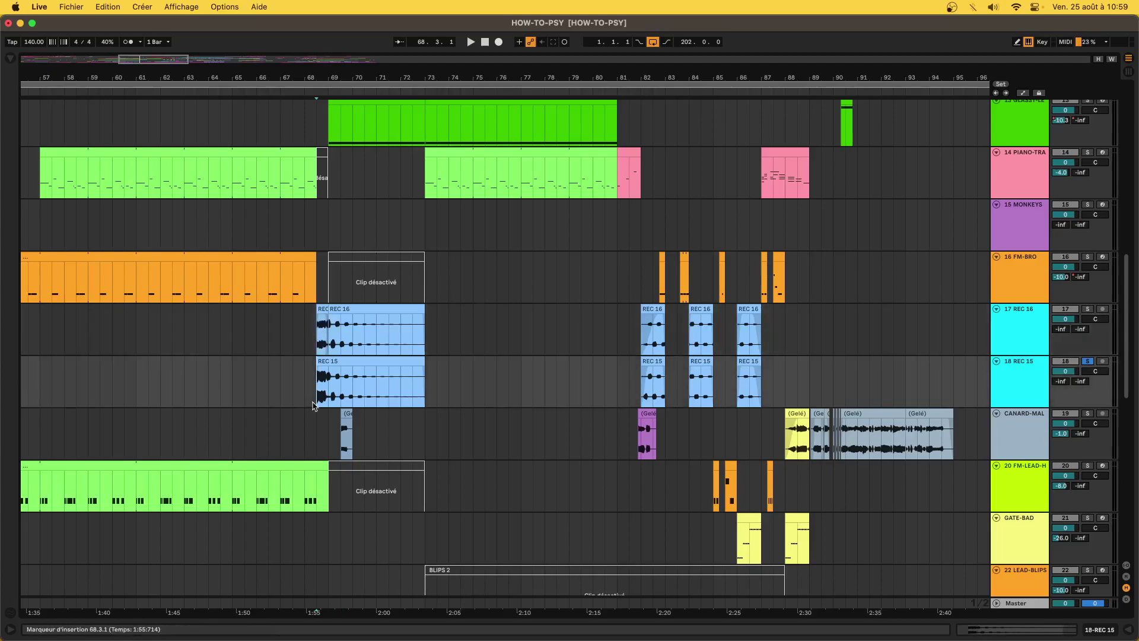
left_click(1087, 362)
key("space")
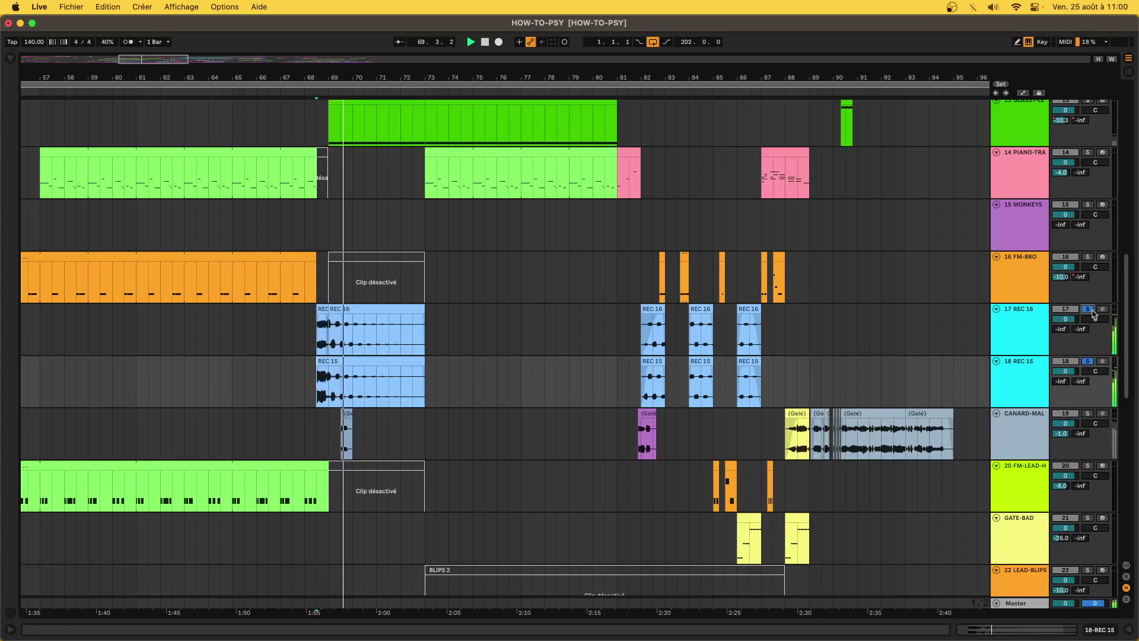
left_click(1087, 309)
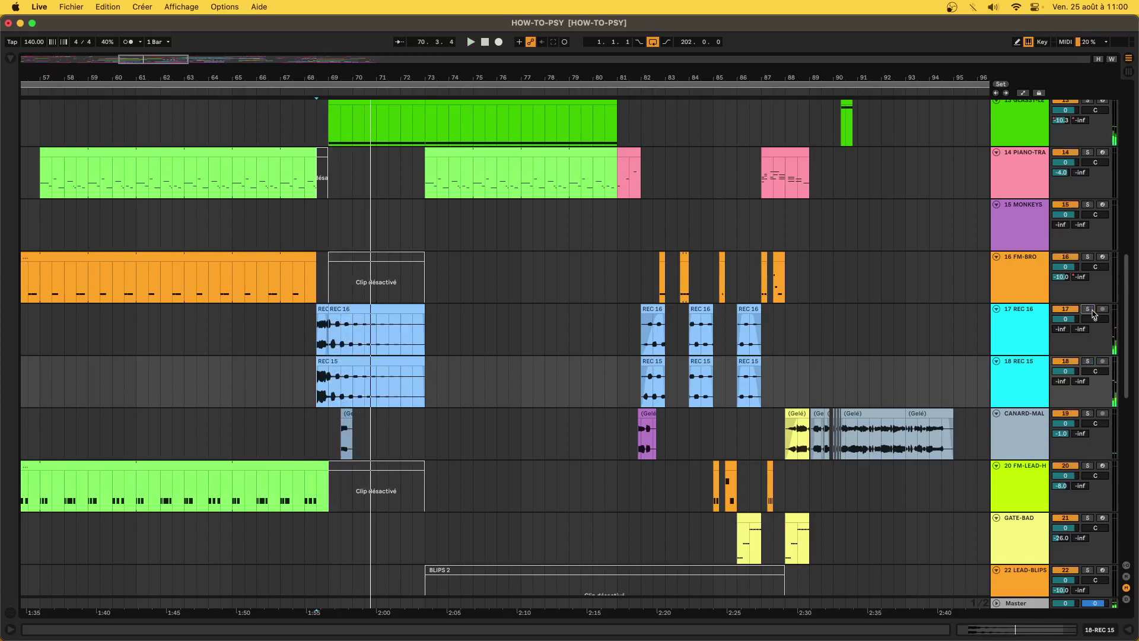
Review the drum tracks and the GLASSY-LEAD clip at 69.1.1, and play the section from 68.1.1 in the full mix.
left_click(283, 324)
scroll(283, 324, "down", 10)
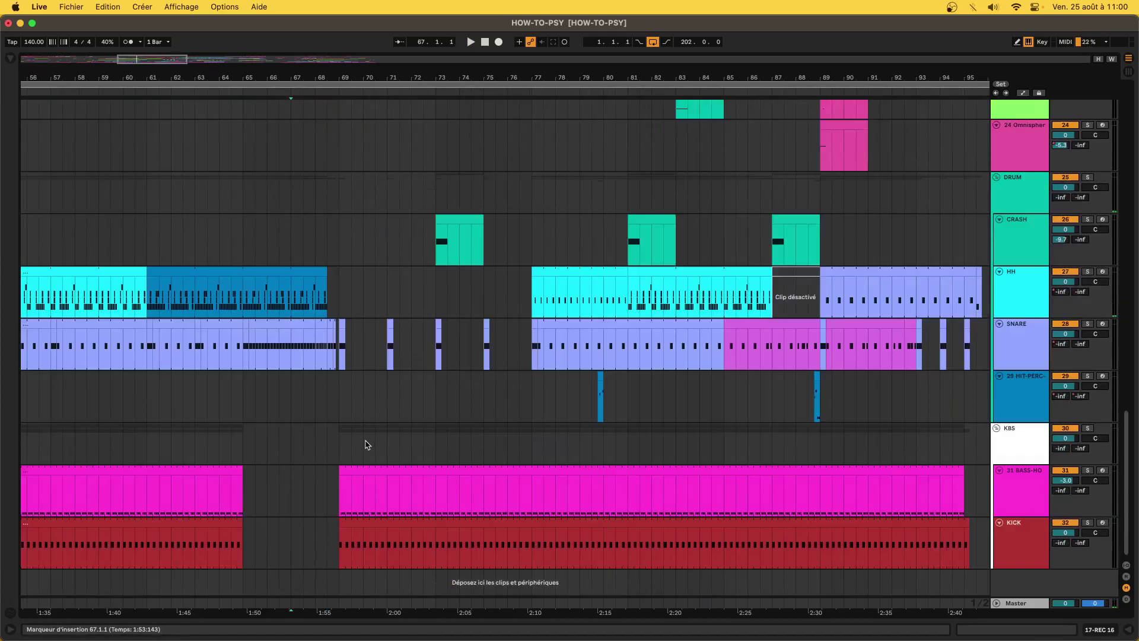
scroll(364, 444, "up", 10)
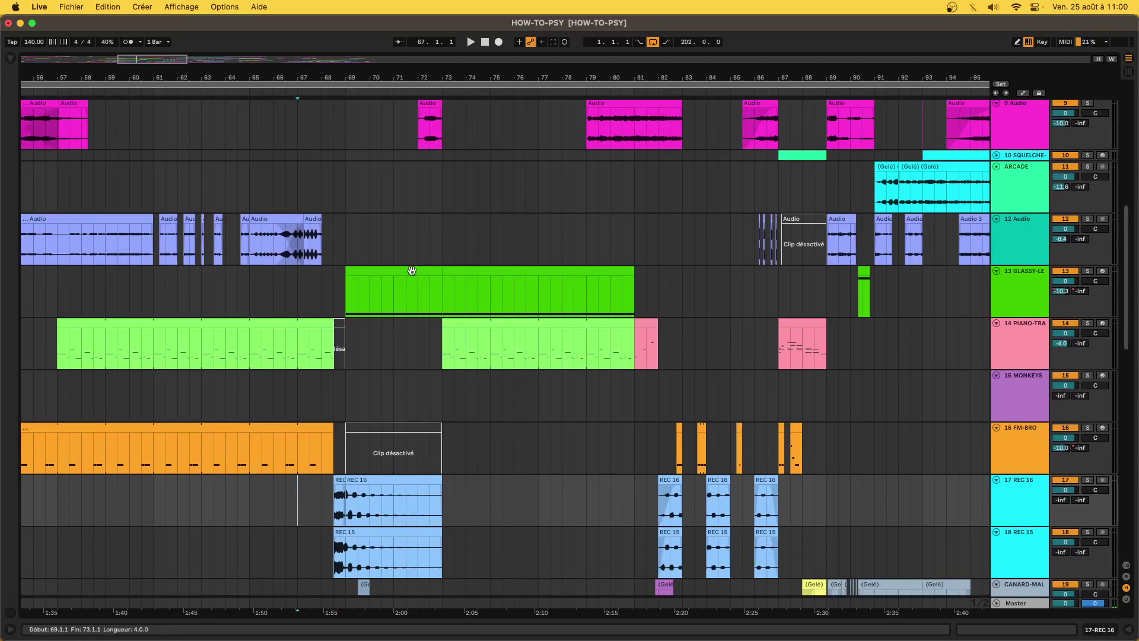
left_click(412, 271)
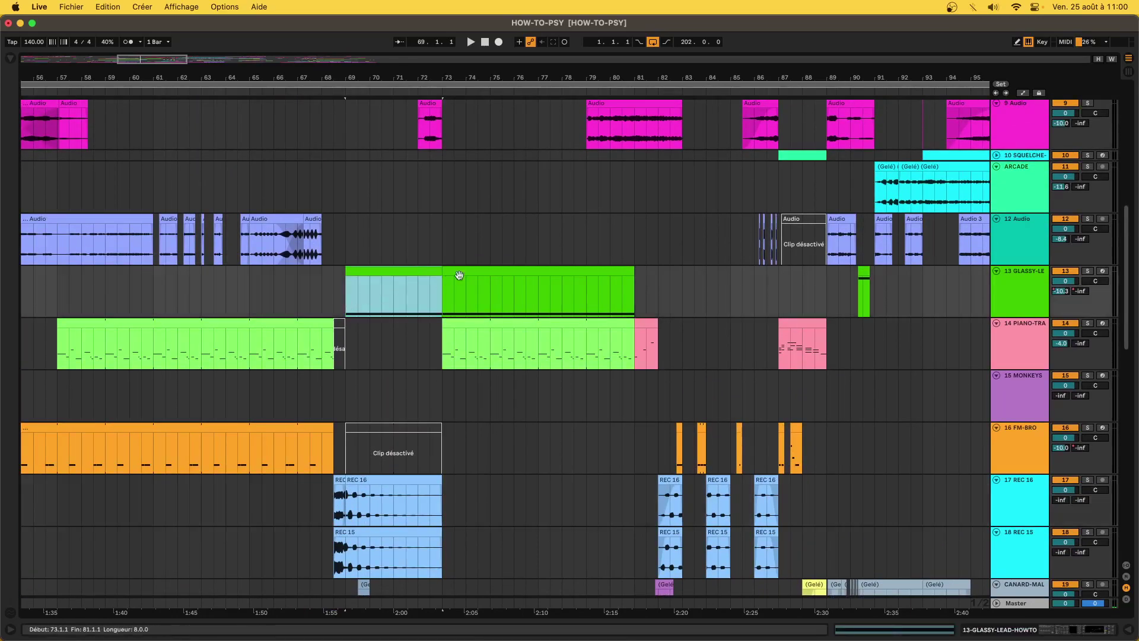
left_click(320, 398)
key("space")
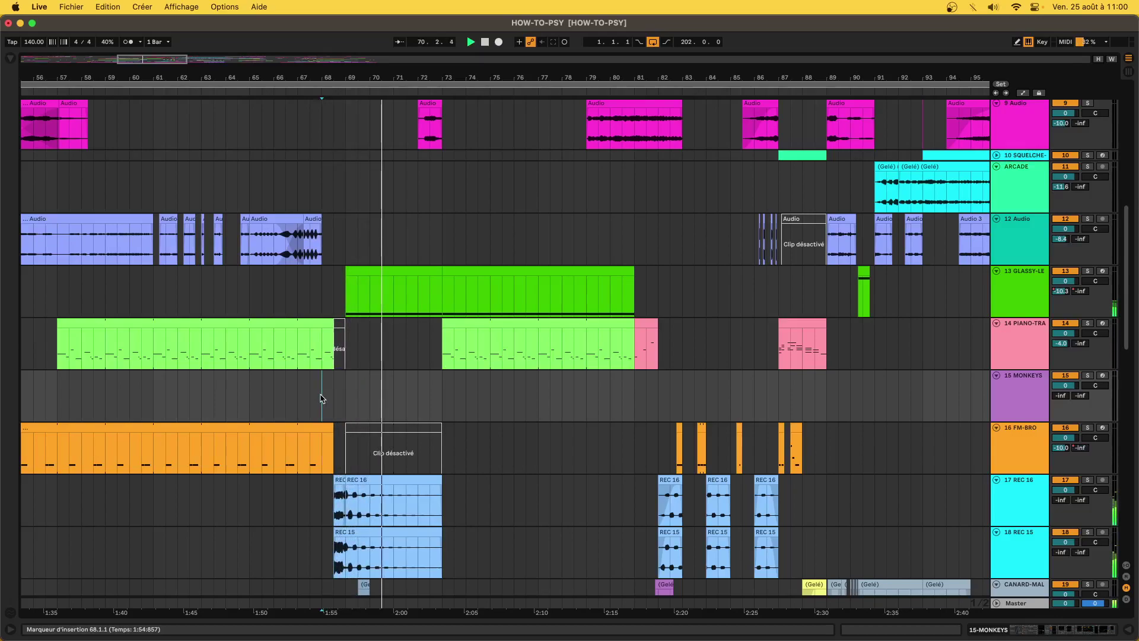
scroll(321, 398, "down", 5)
scroll(320, 398, "down", 3)
scroll(320, 397, "down", 4)
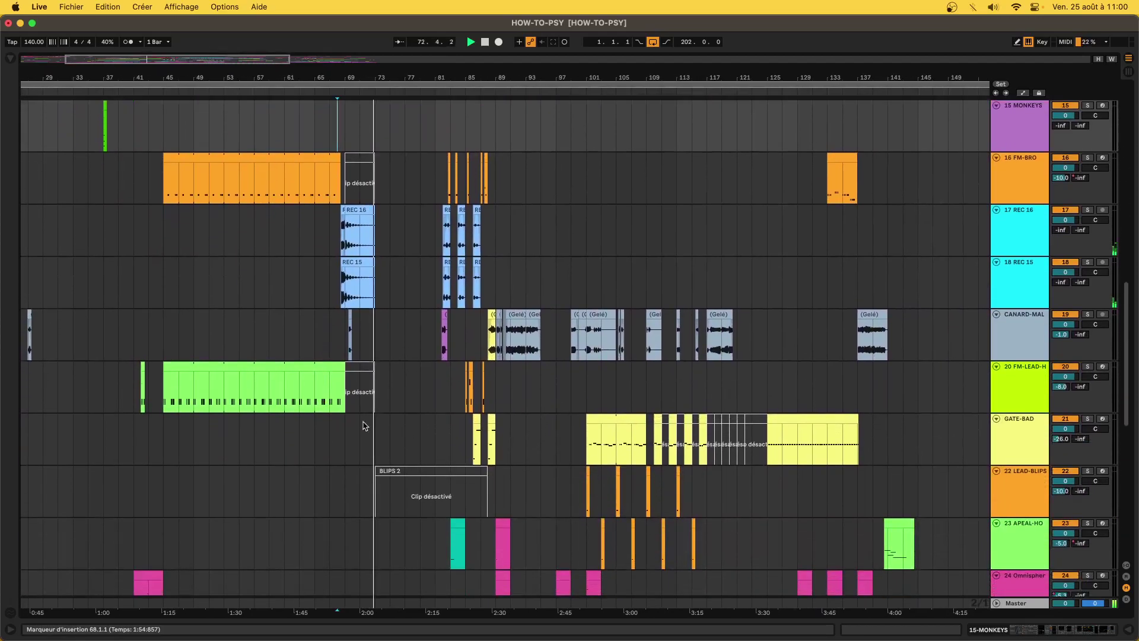
Insert a MIDI track below CANARD-MALADE and load the CANARD-MALADE.adg preset onto it from the LEAD folder's TRANCE subfolder.
left_click(349, 312)
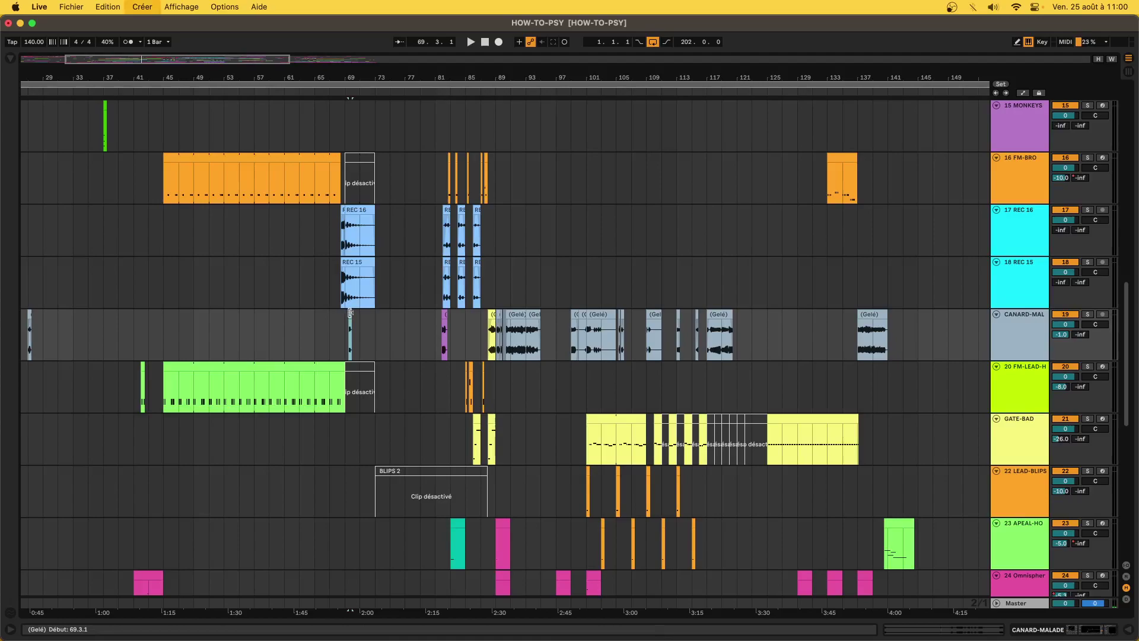
key("super+shift+t")
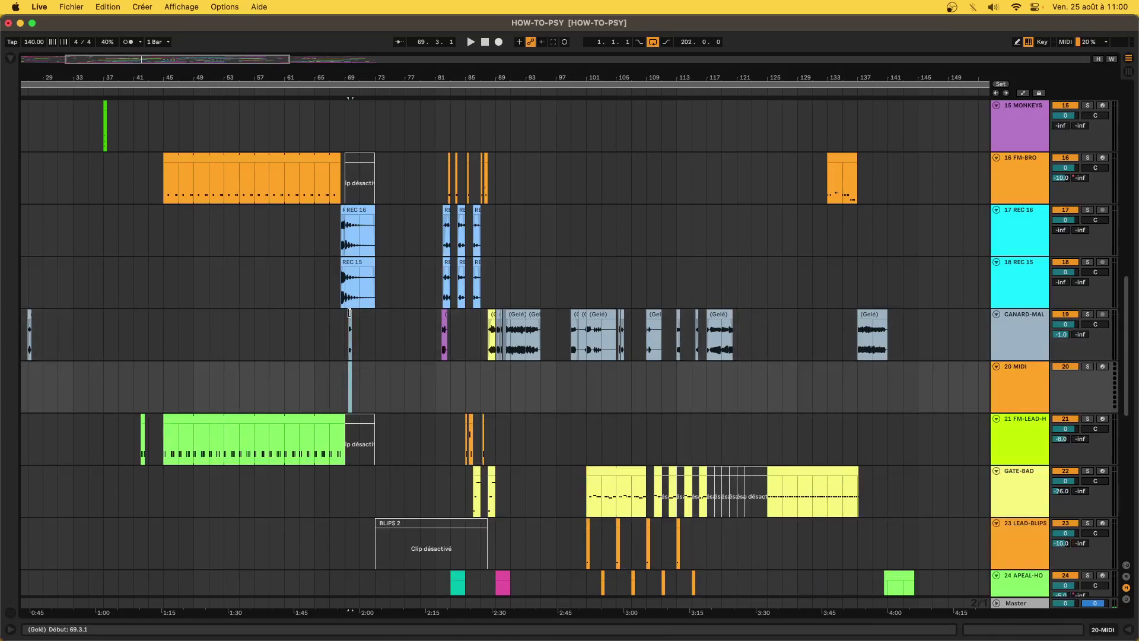
left_click(9, 59)
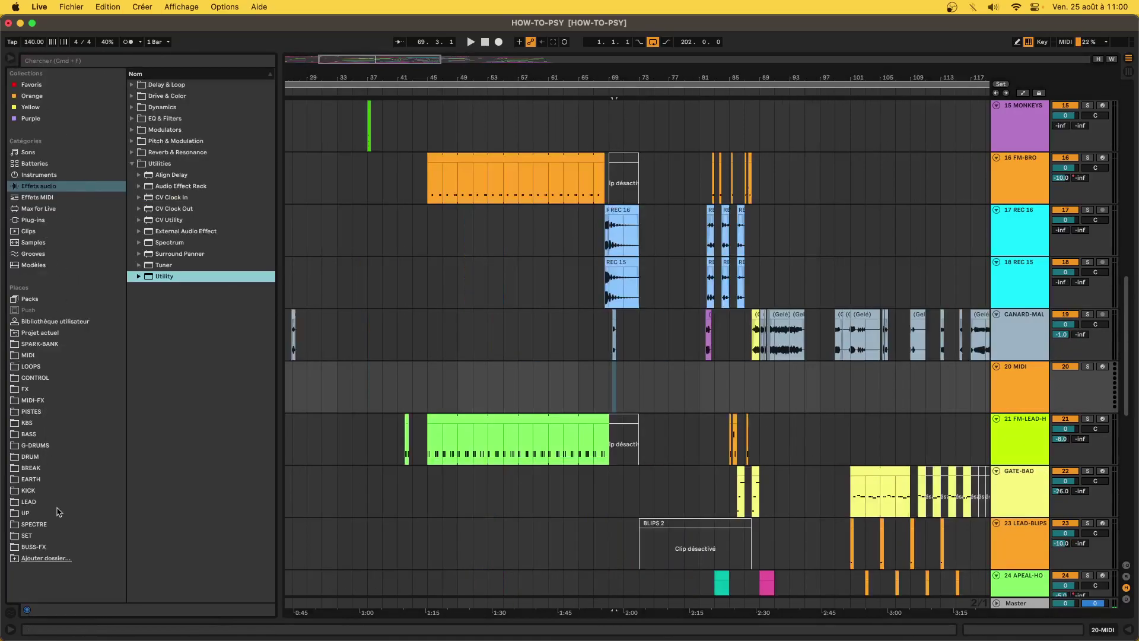
left_click(53, 503)
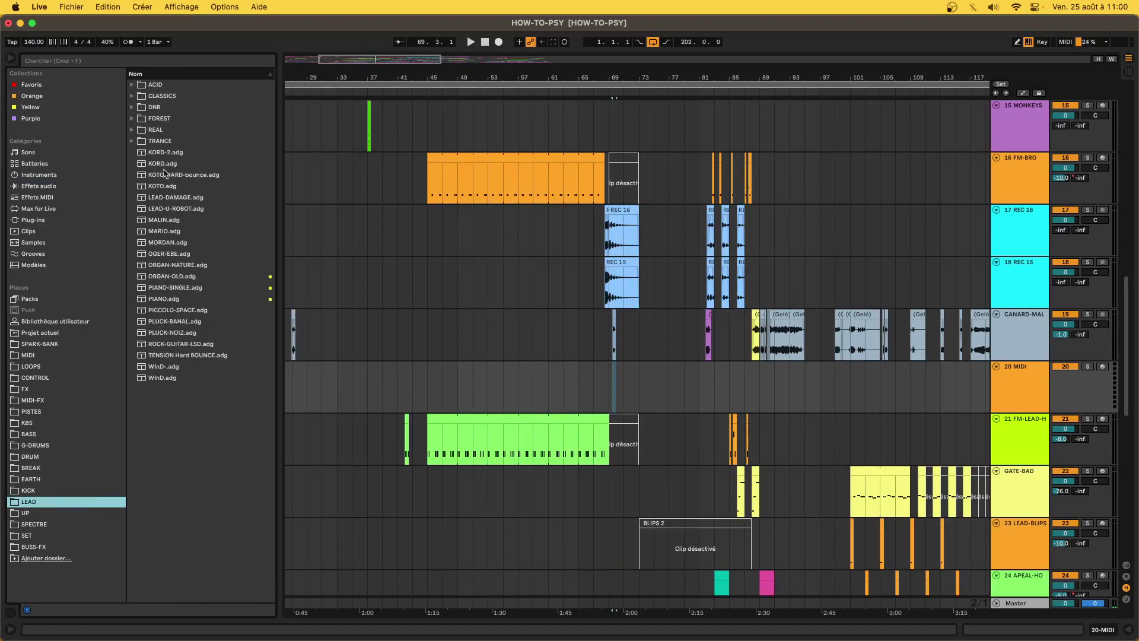
left_click(132, 141)
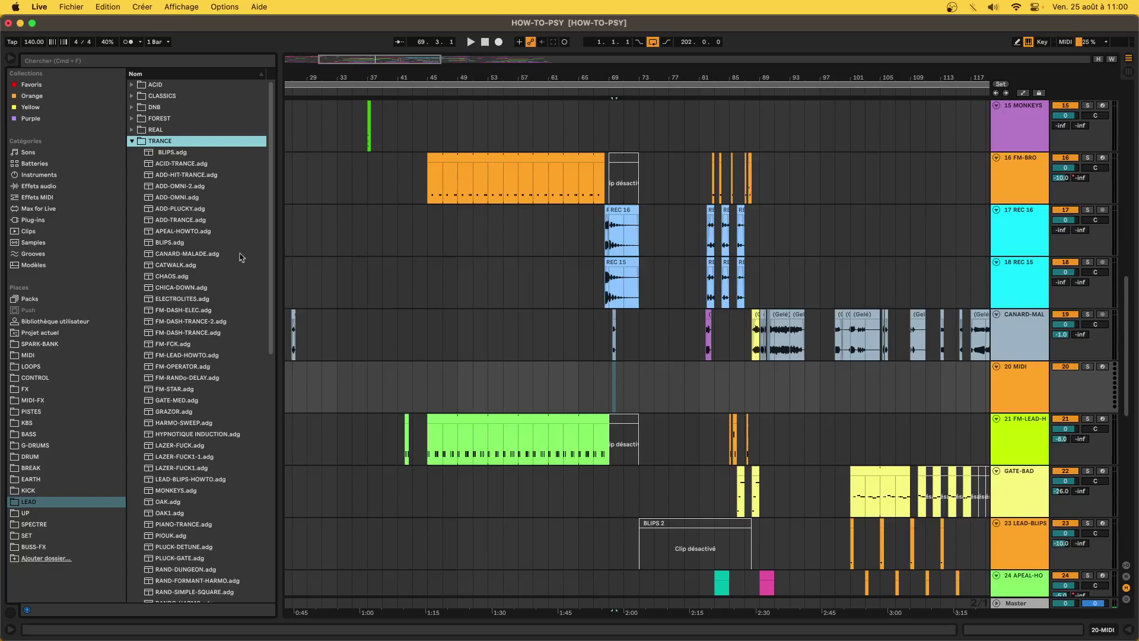
left_click(176, 254)
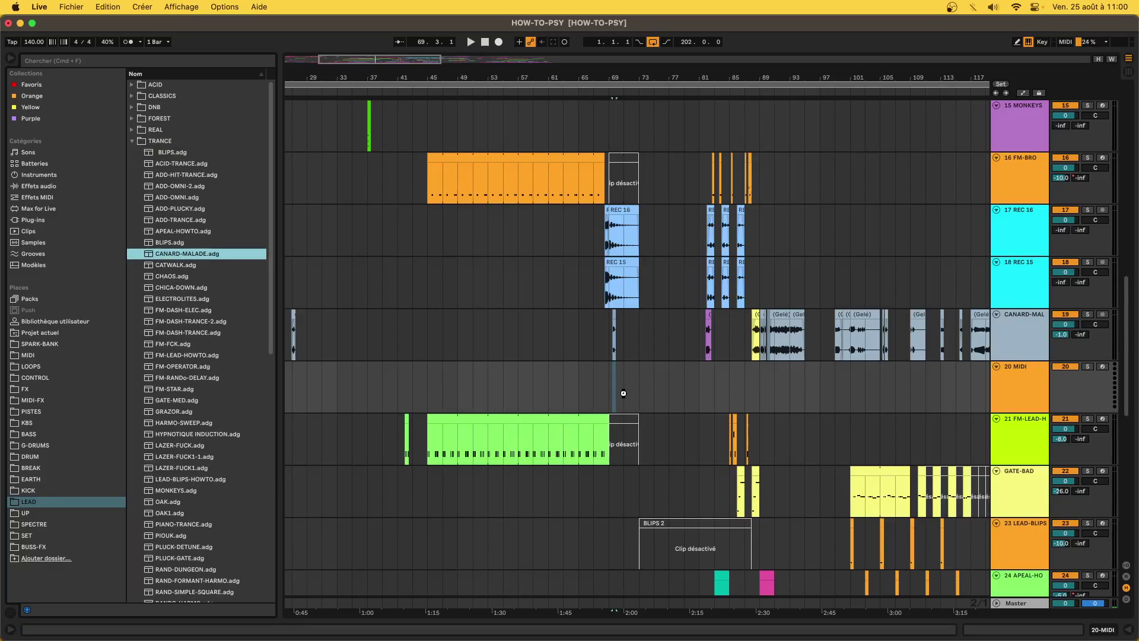
left_click_drag(623, 393, 622, 394)
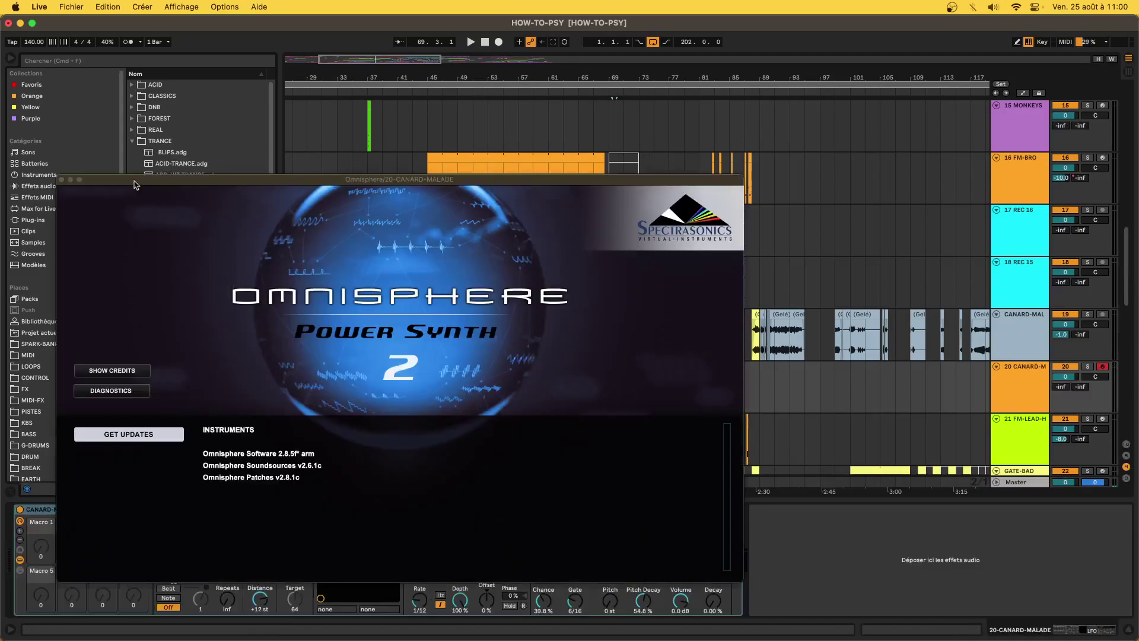
Review the CANARD-MALADE rack's device chain and the patch in its Omnisphere instrument, and close the plug-in window.
left_click(62, 179)
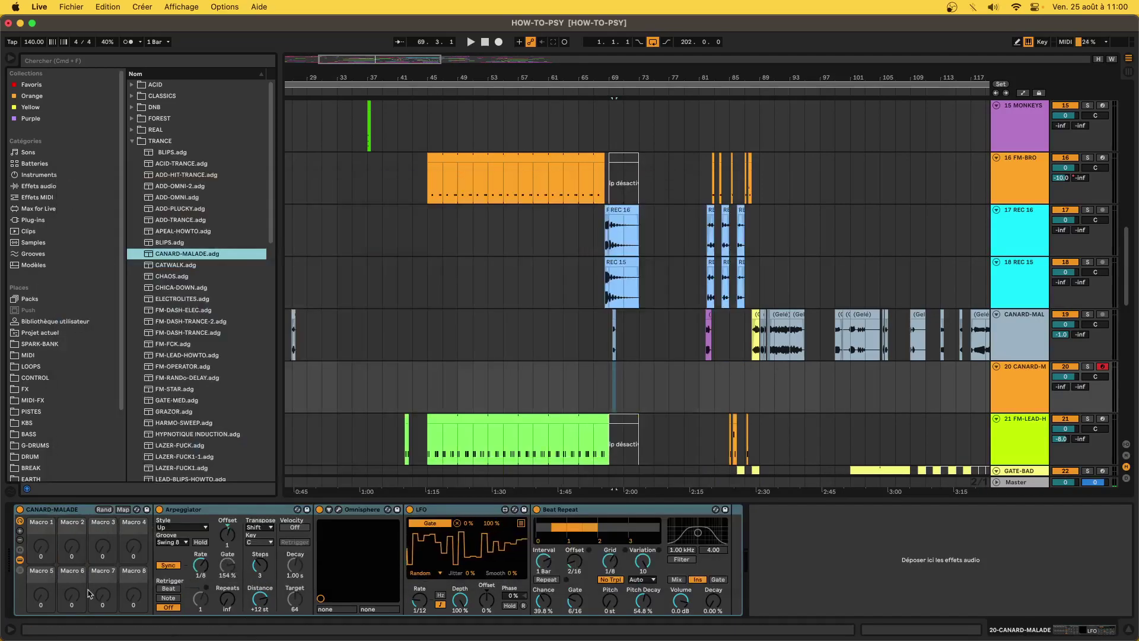
left_click(341, 509)
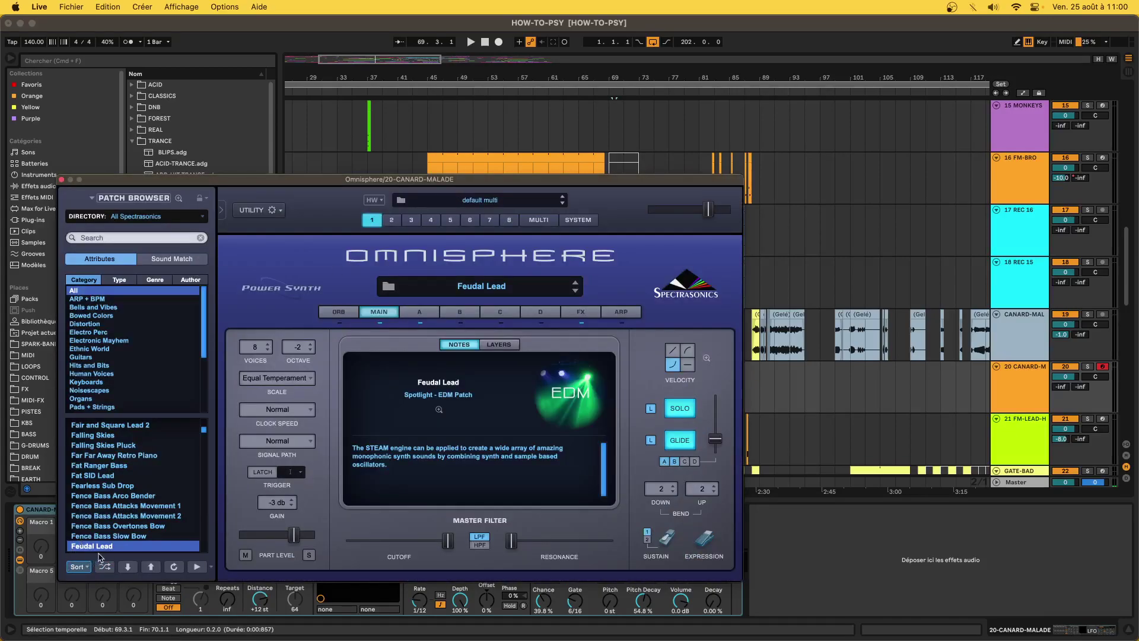
left_click(61, 180)
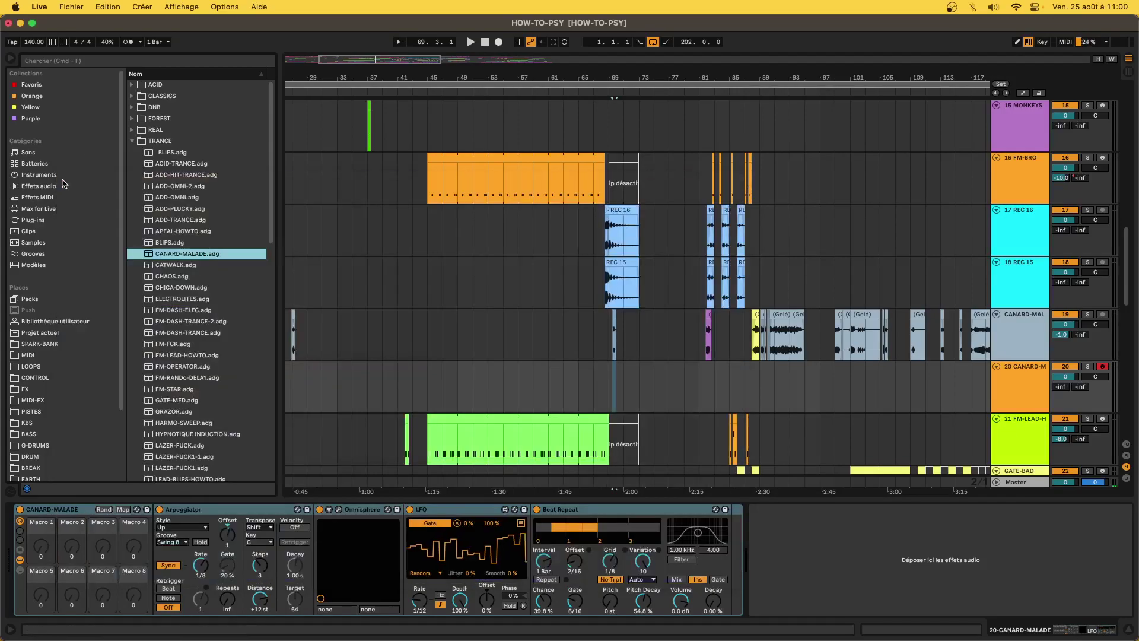
Switch the CANARD-MALADE rack's Arpeggiator and LFO off and back on to compare the sound with and without them.
left_click(464, 510)
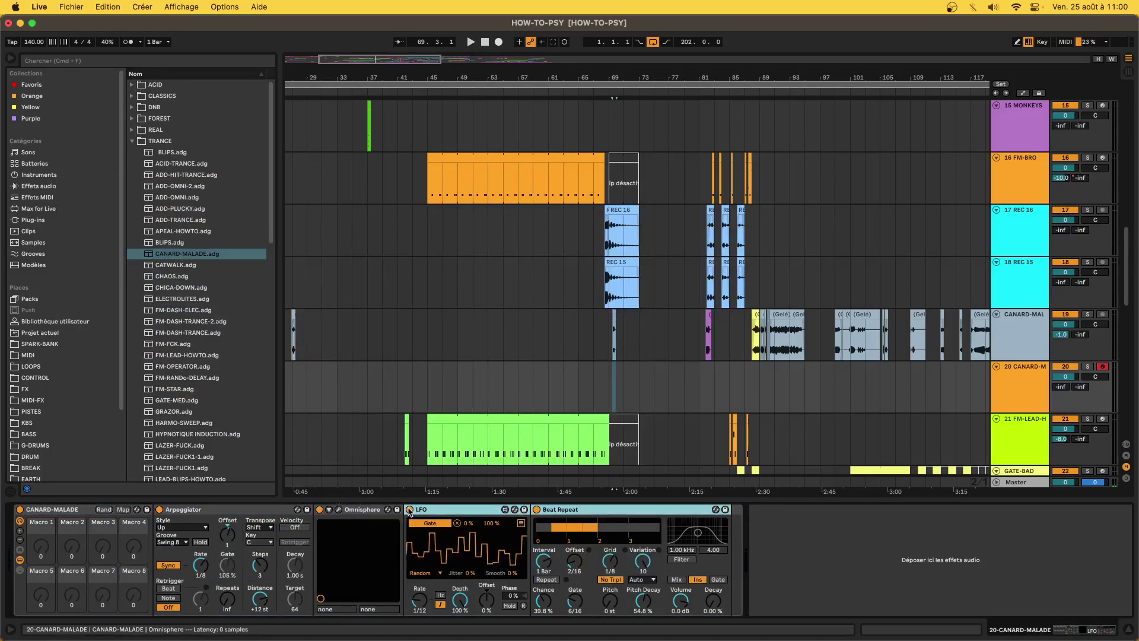
left_click(159, 509)
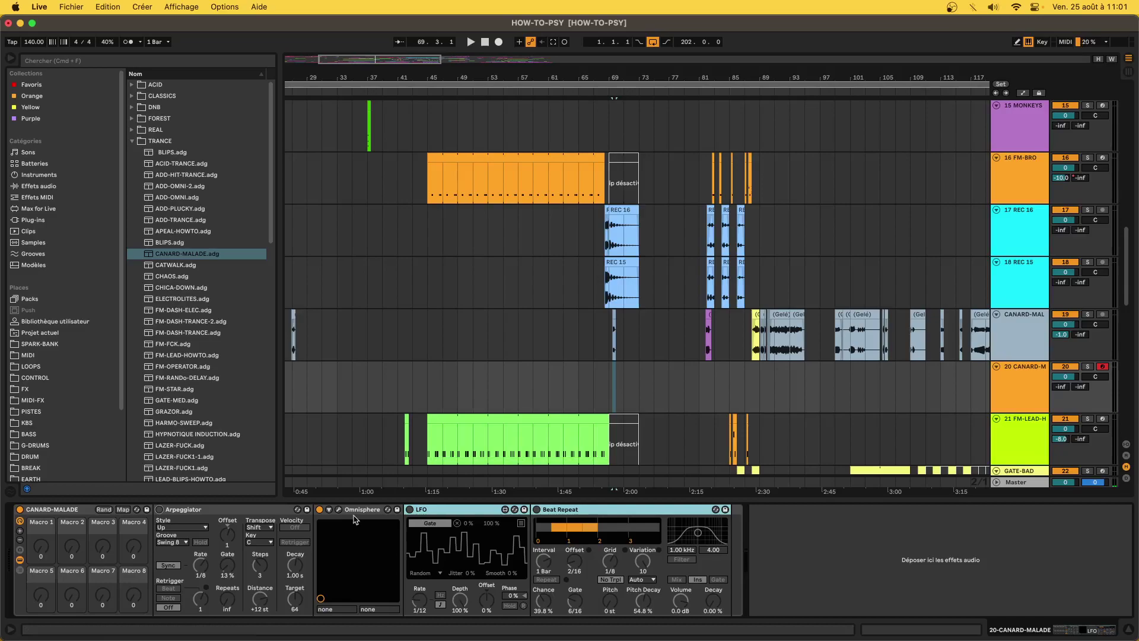
left_click(159, 510)
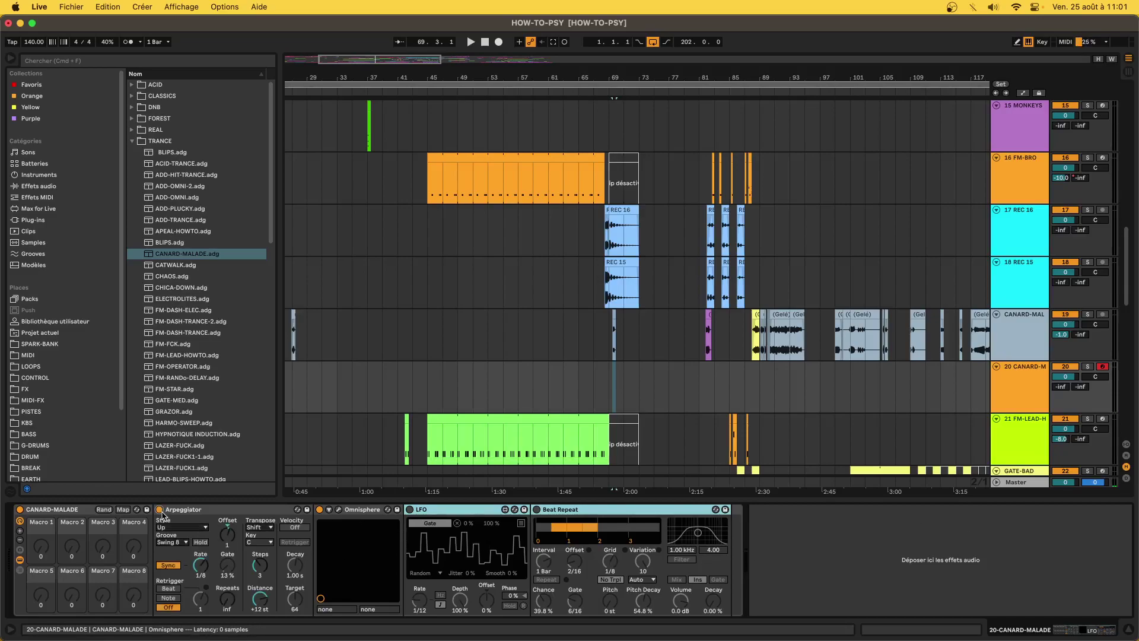
left_click(409, 509)
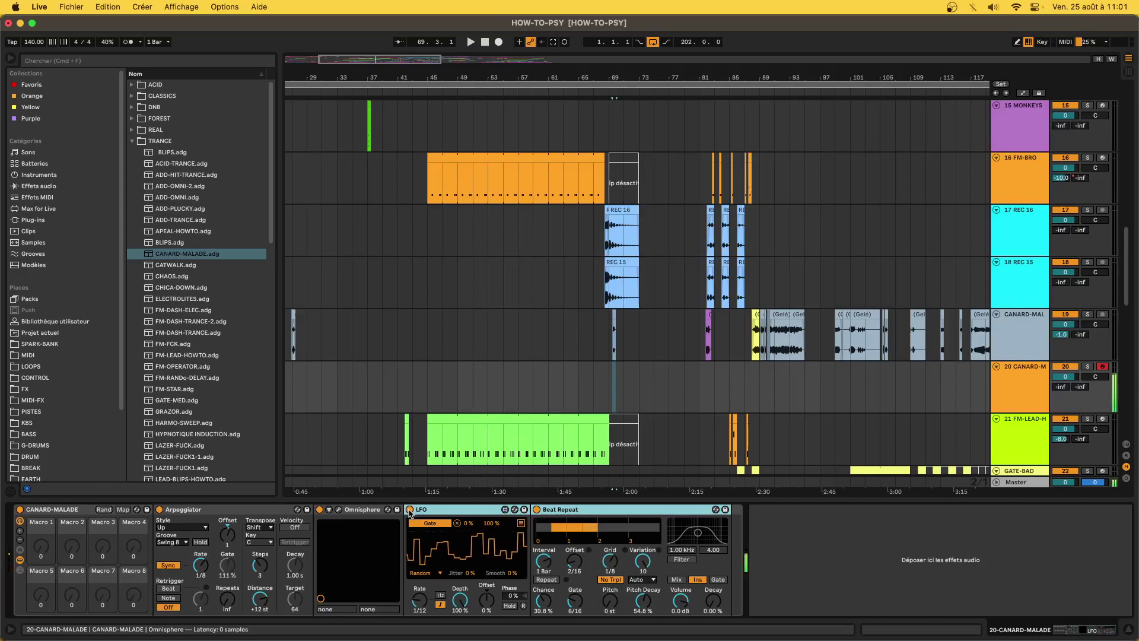
Solo the frozen CANARD-MALADE audio track and play it from the yellow clip at bar 88.
left_click(788, 355)
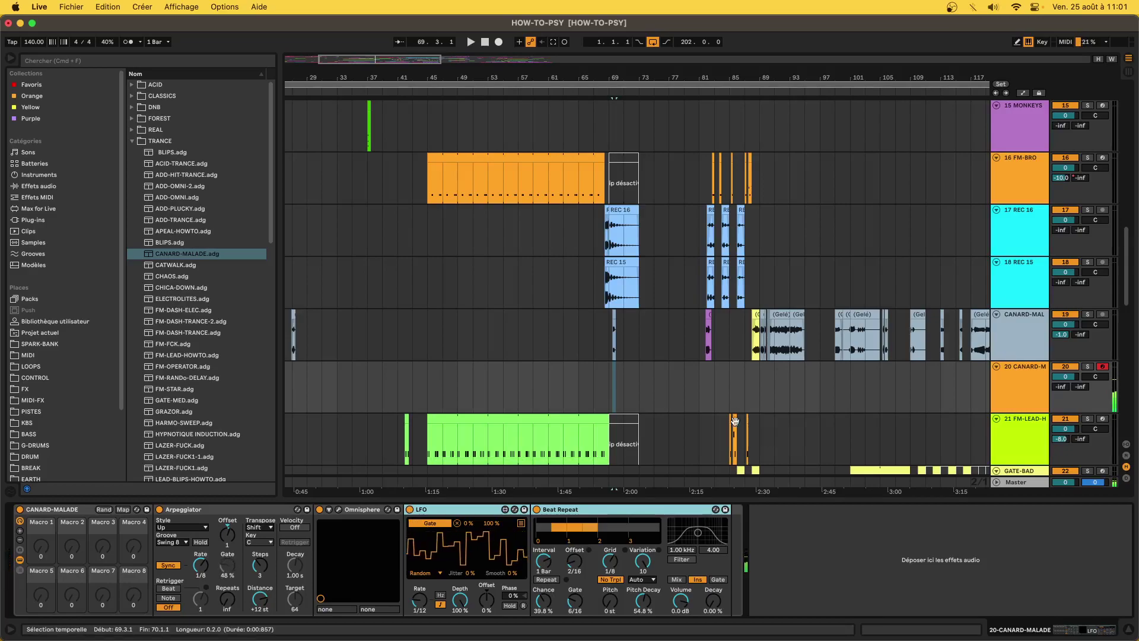
scroll(784, 339, "up", 1)
scroll(783, 338, "up", 5)
left_click(1084, 318)
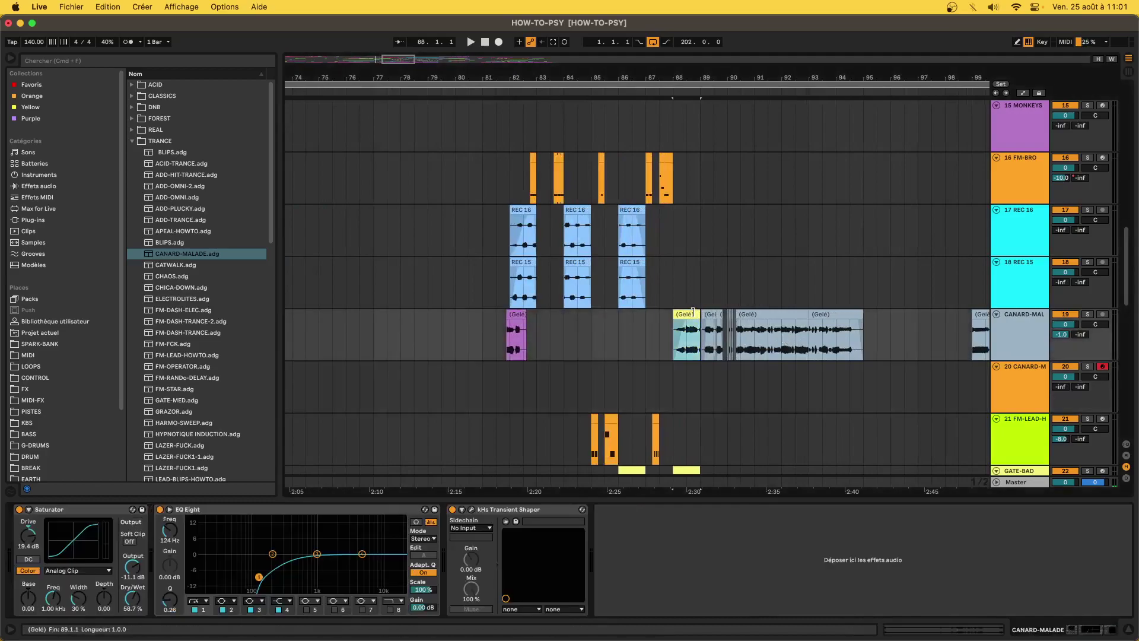
left_click(1087, 315)
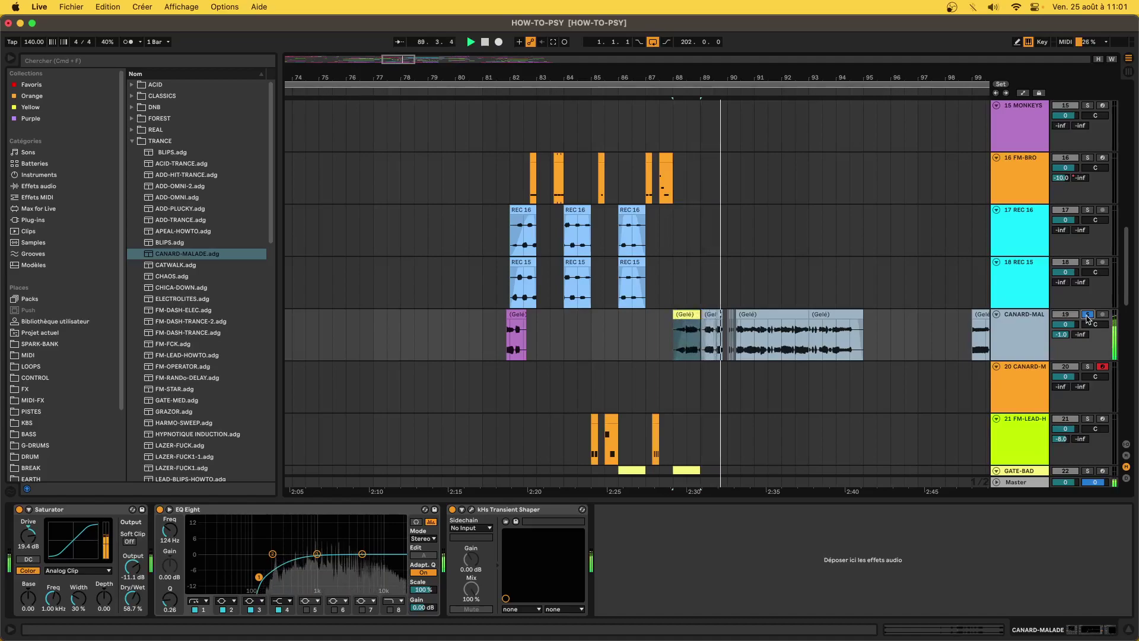
Audition the soloed CANARD-MALADE audio clips at bars 99, 119 and 137.
scroll(712, 368, "down", 2)
scroll(712, 368, "down", 6)
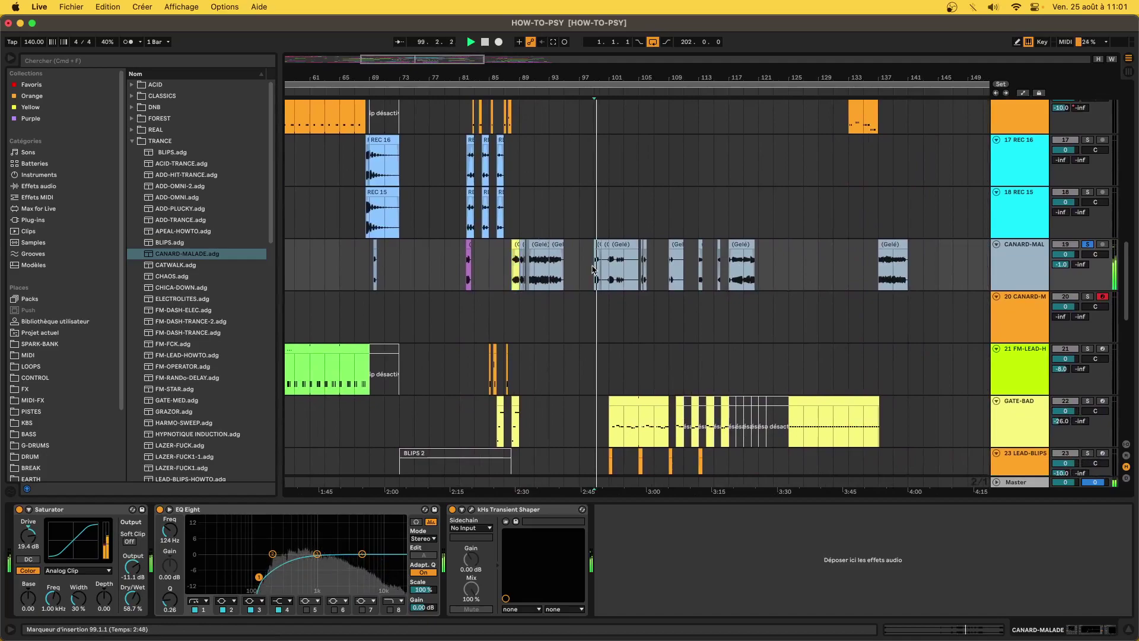
left_click(745, 268)
key("space")
key("space")
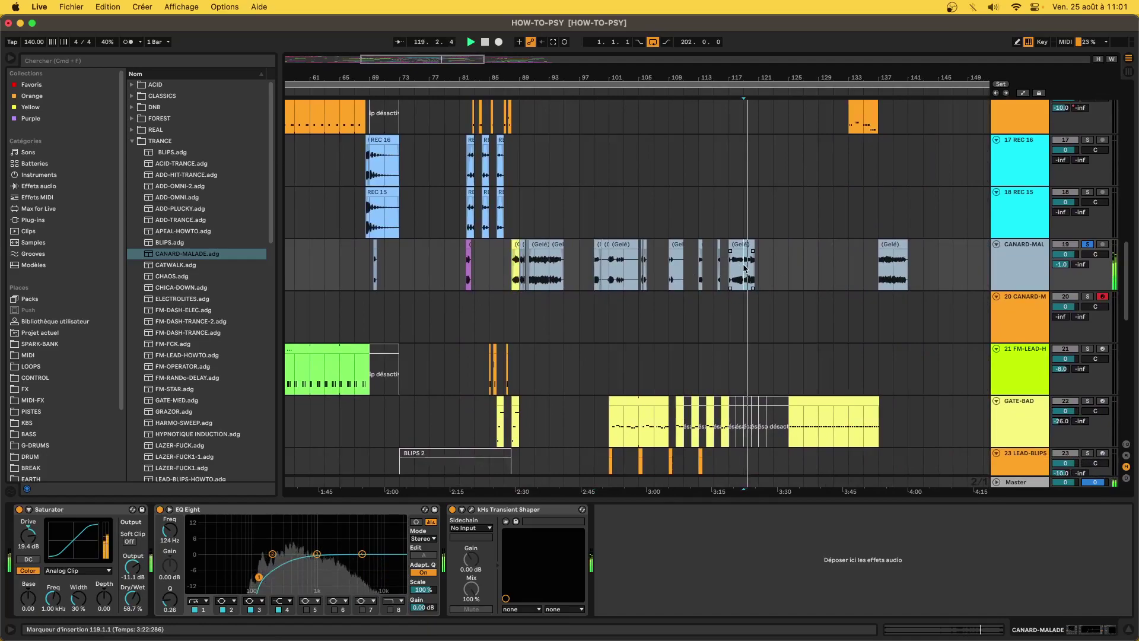
left_click(880, 275)
key("plus")
key("plus")
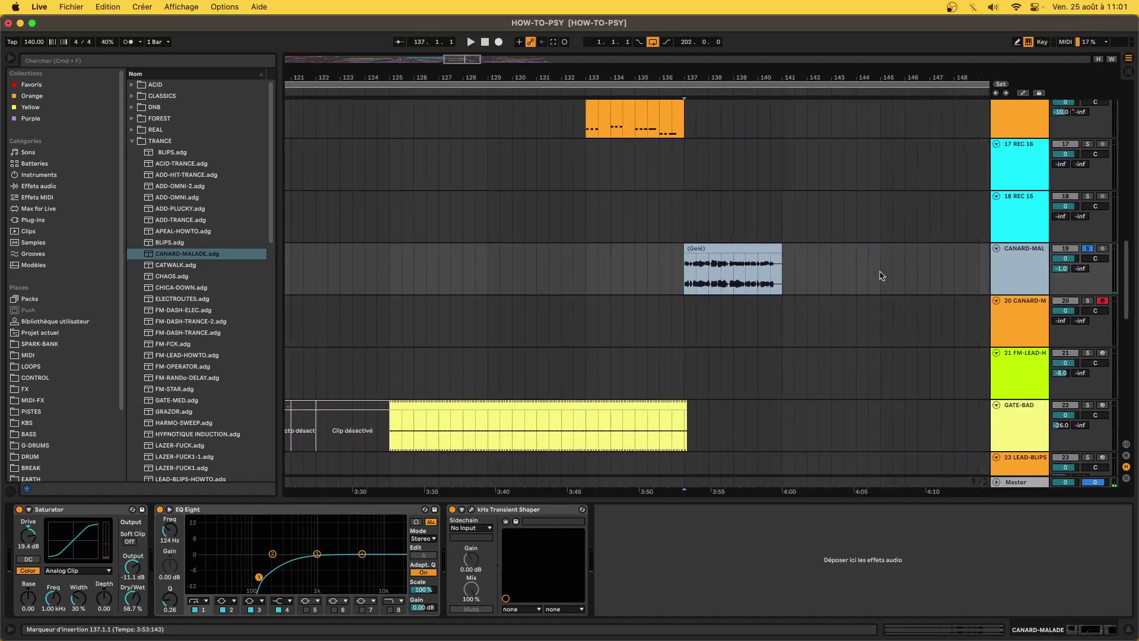
scroll(880, 276, "right", 1)
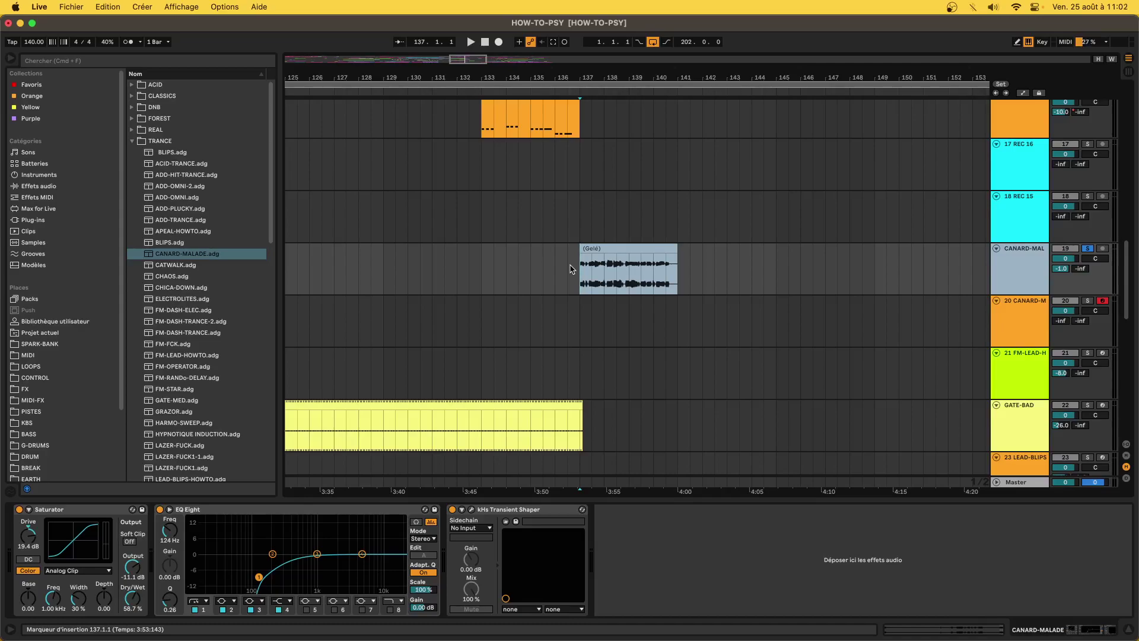
scroll(570, 269, "down", 3)
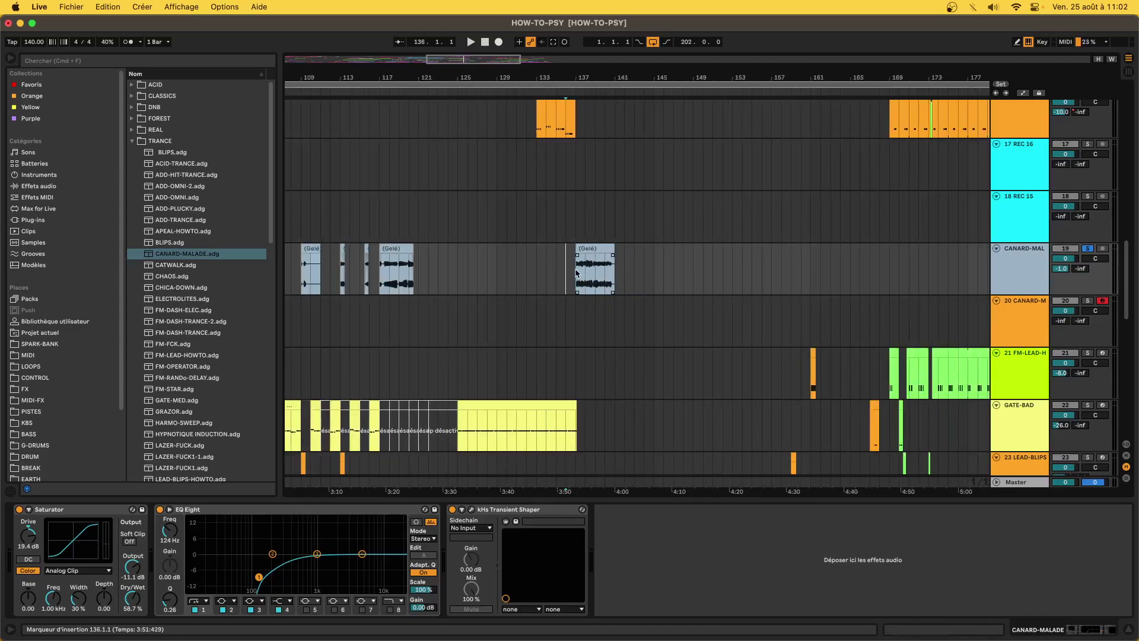
scroll(771, 243, "down", 3)
Play the full mix from bar 79 through the CANARD-MALADE clips and stop playback.
scroll(735, 246, "up", 10)
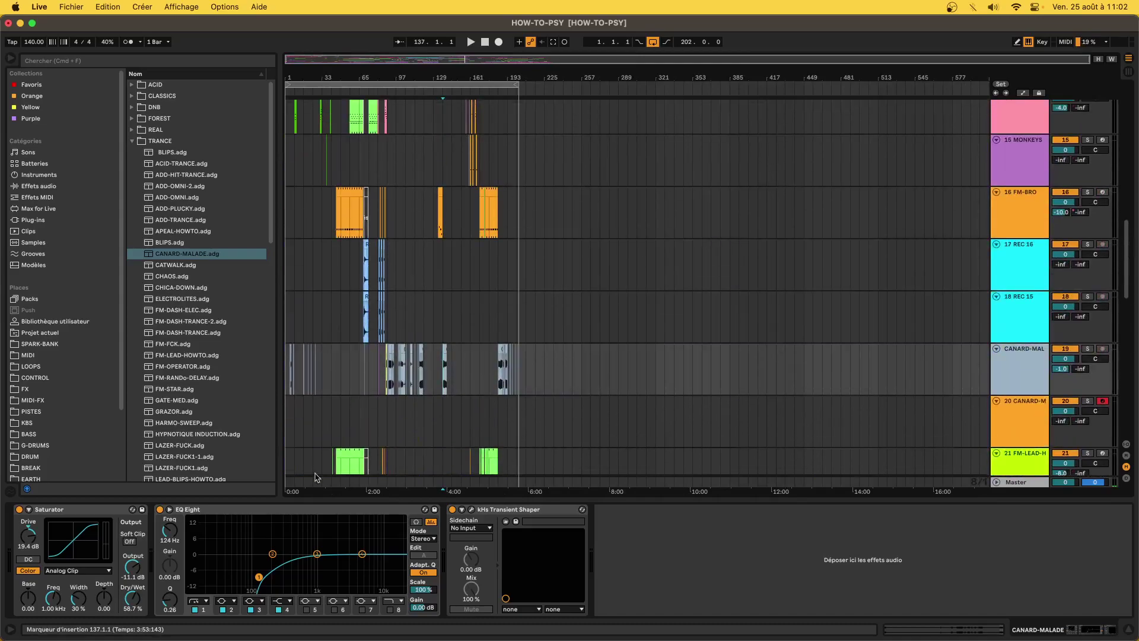
left_click(383, 349)
scroll(403, 350, "up", 5)
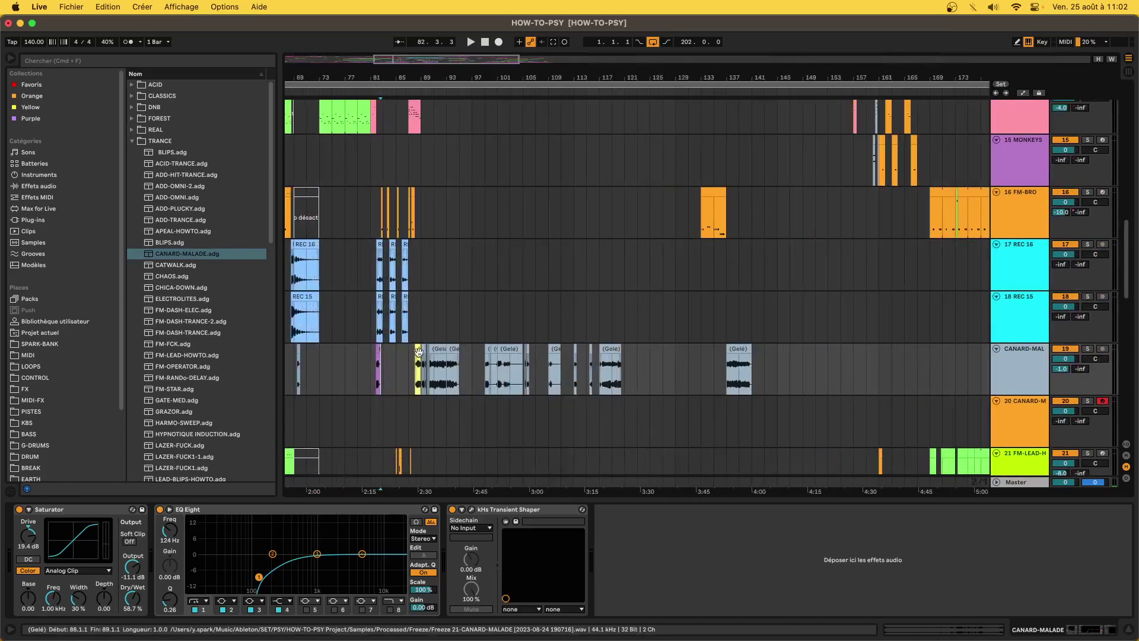
left_click(356, 365)
key("space")
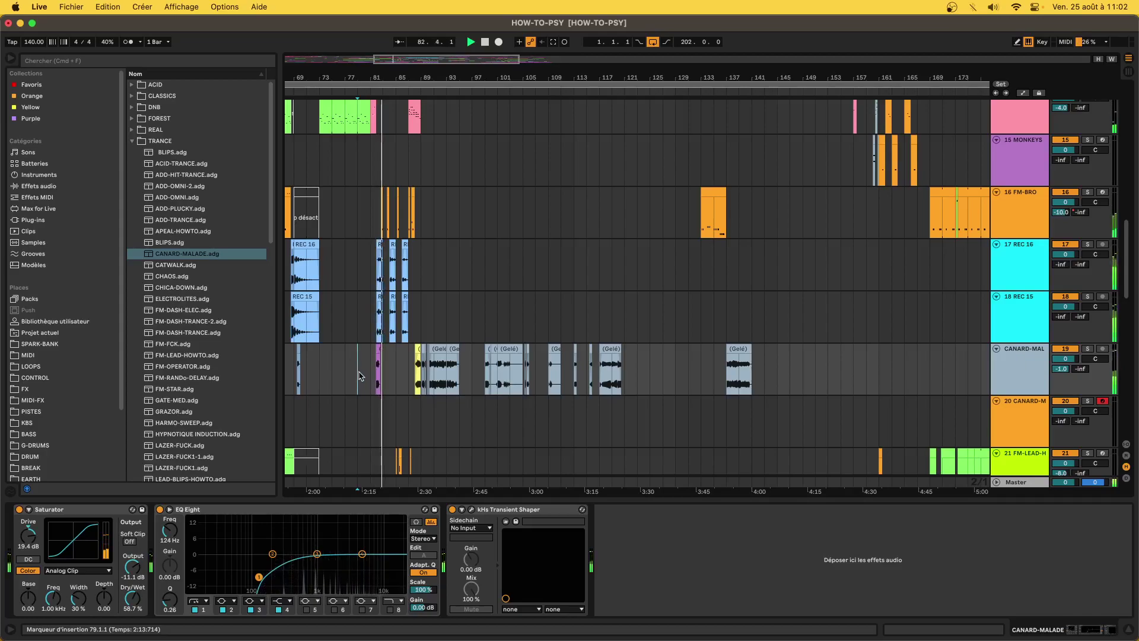
scroll(359, 375, "down", 3)
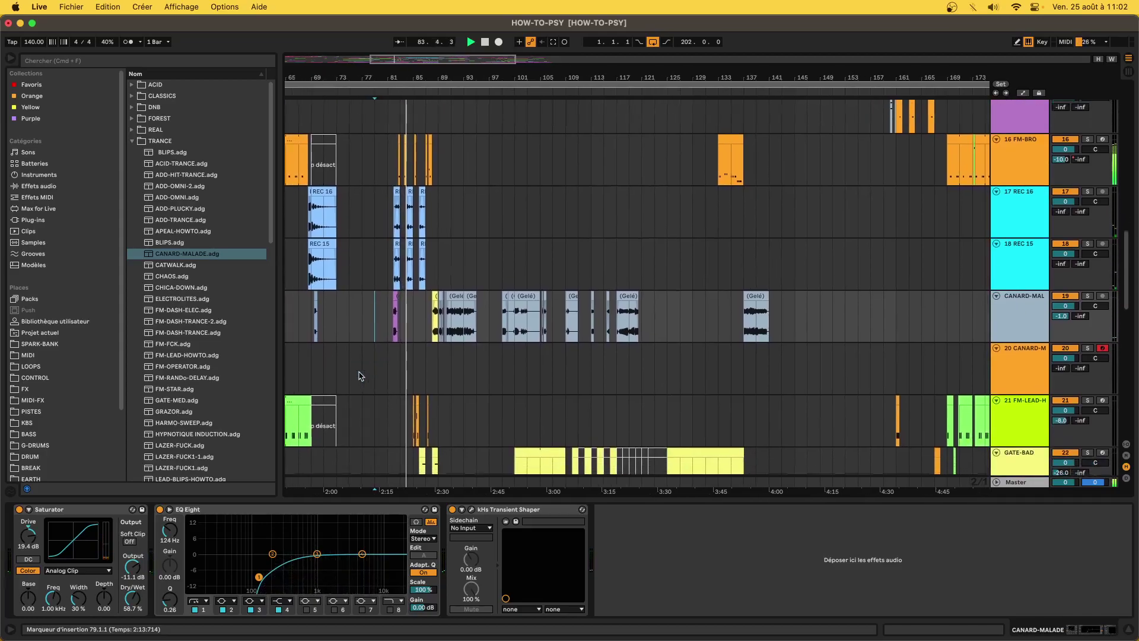
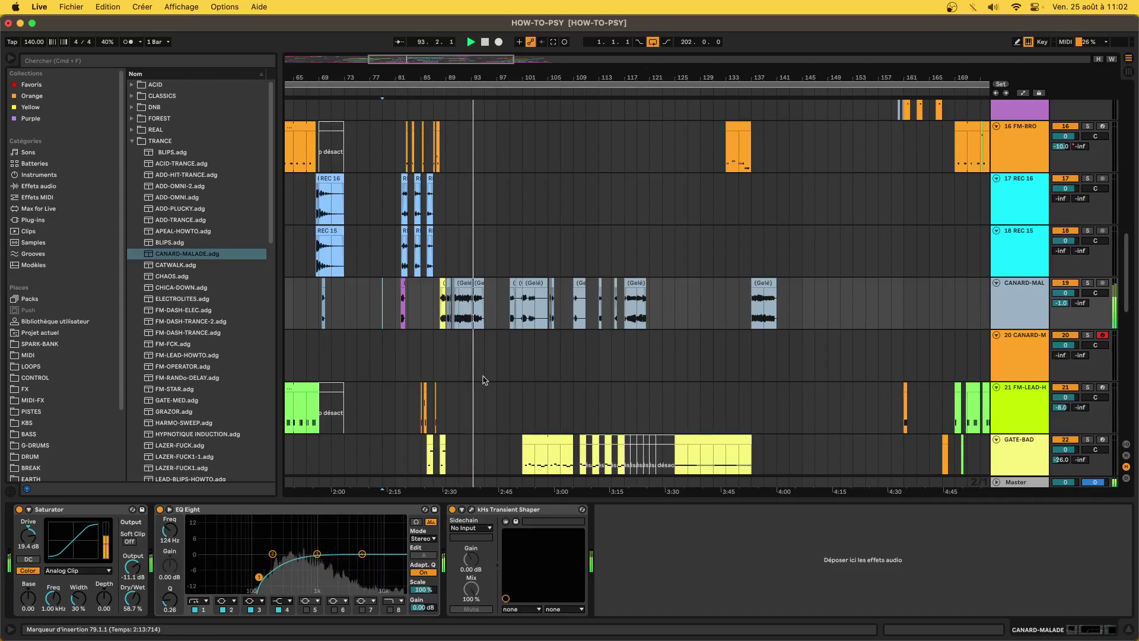
left_click(458, 313)
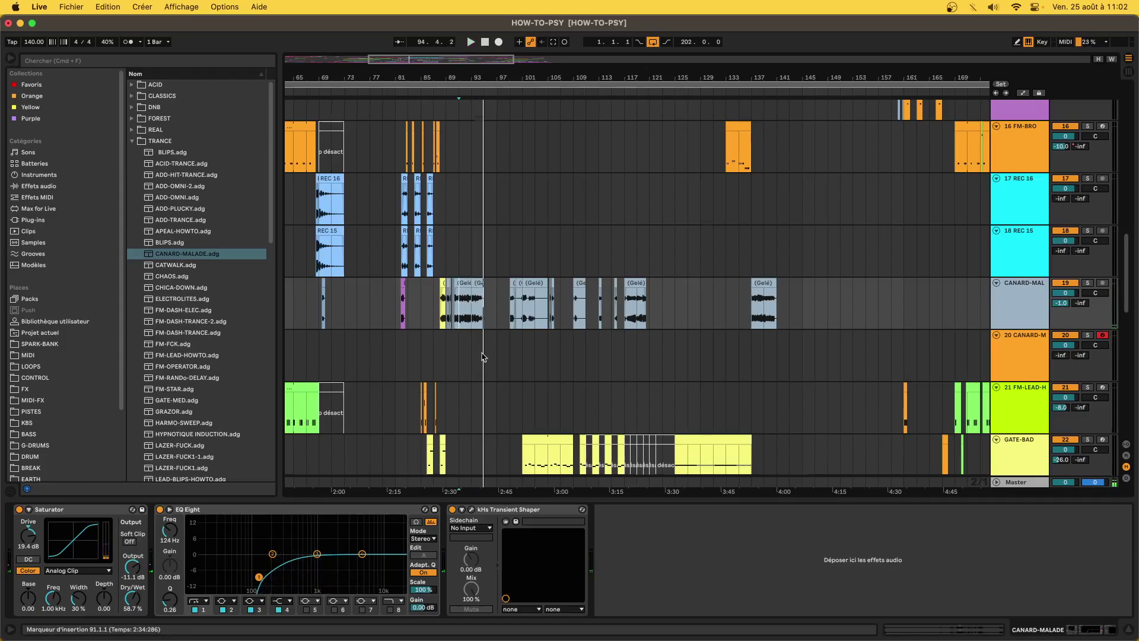
scroll(483, 357, "down", 3)
key("space")
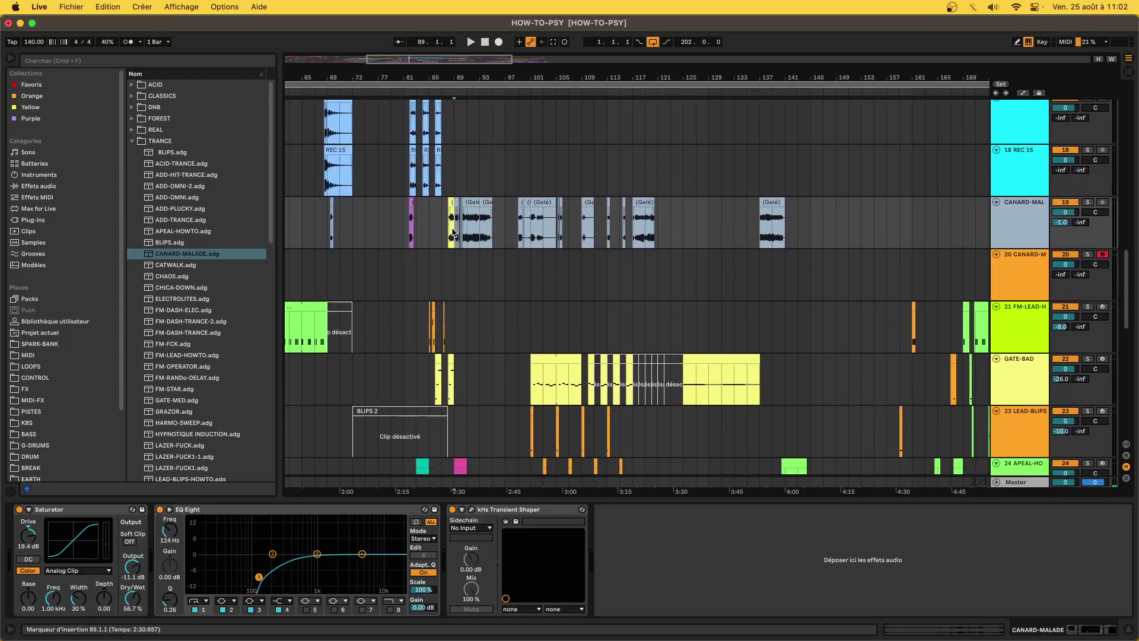
left_click(478, 237)
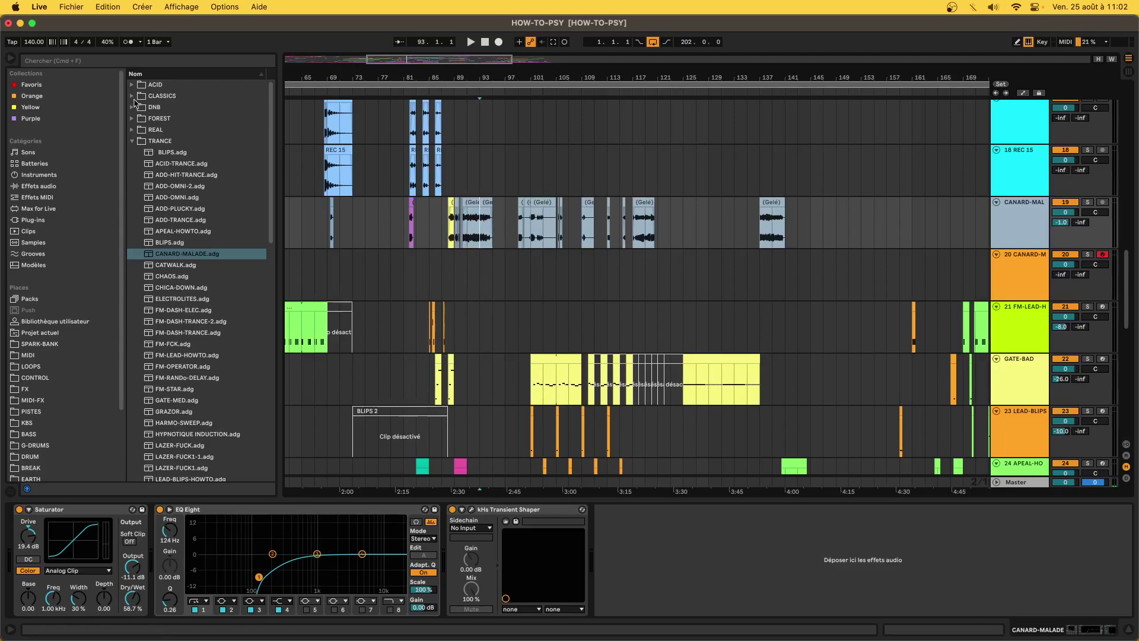
Hide the browser and audition the PIANO-TRANCE track's pink clip at bar 87 in solo.
left_click(8, 59)
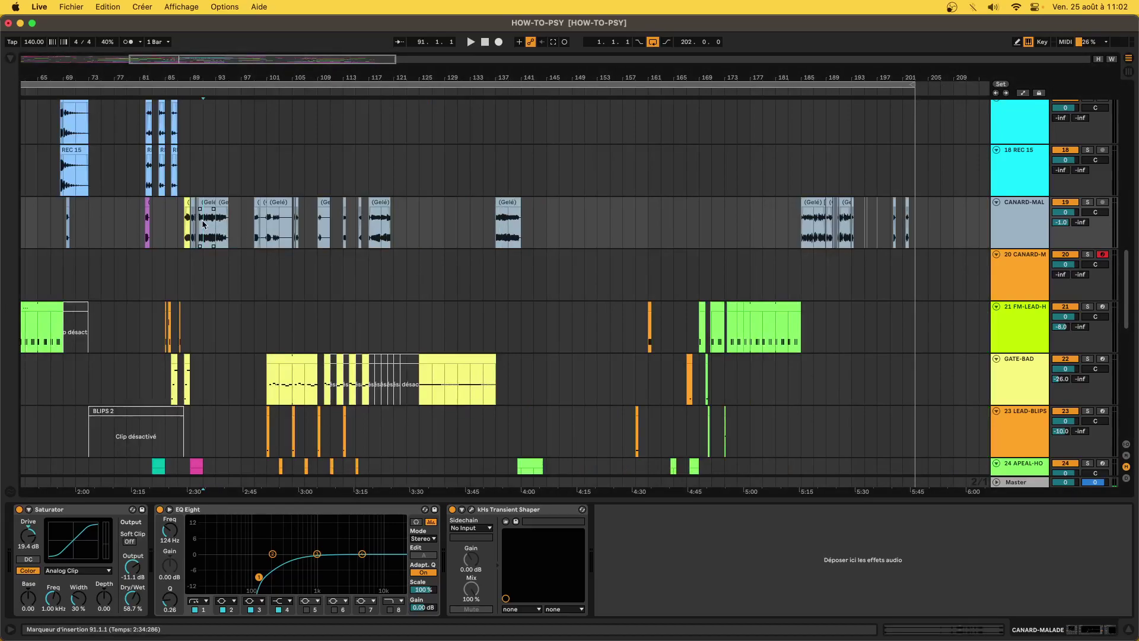
scroll(308, 233, "up", 5)
scroll(308, 234, "left", 4)
scroll(276, 334, "down", 10)
scroll(356, 321, "left", 7)
scroll(449, 304, "up", 12)
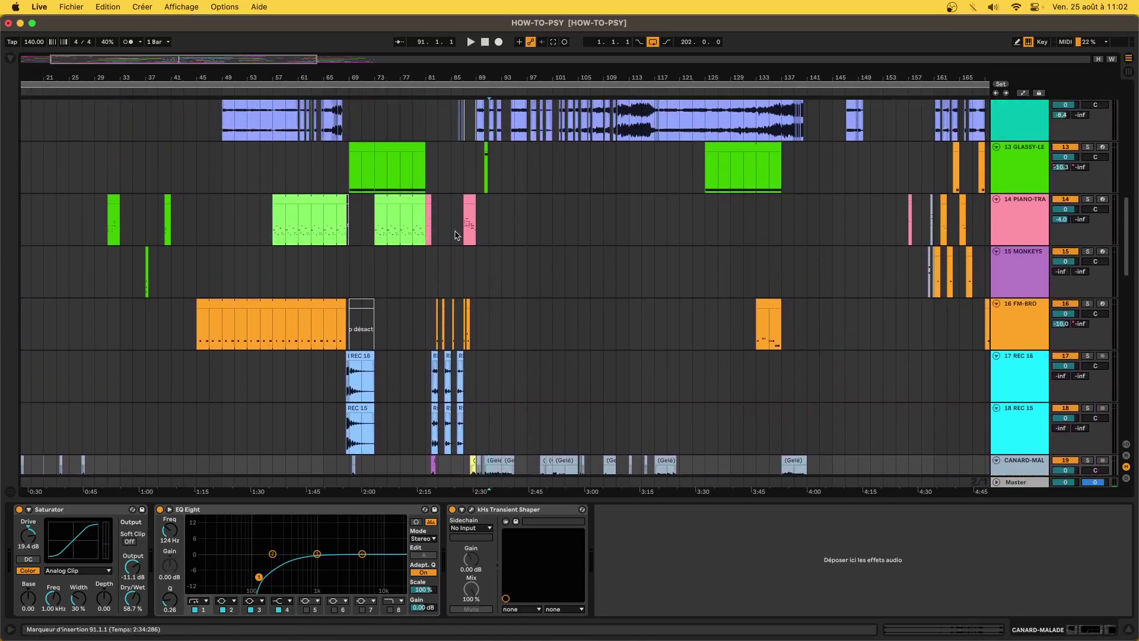
left_click(464, 235)
left_click(1088, 200)
key("space")
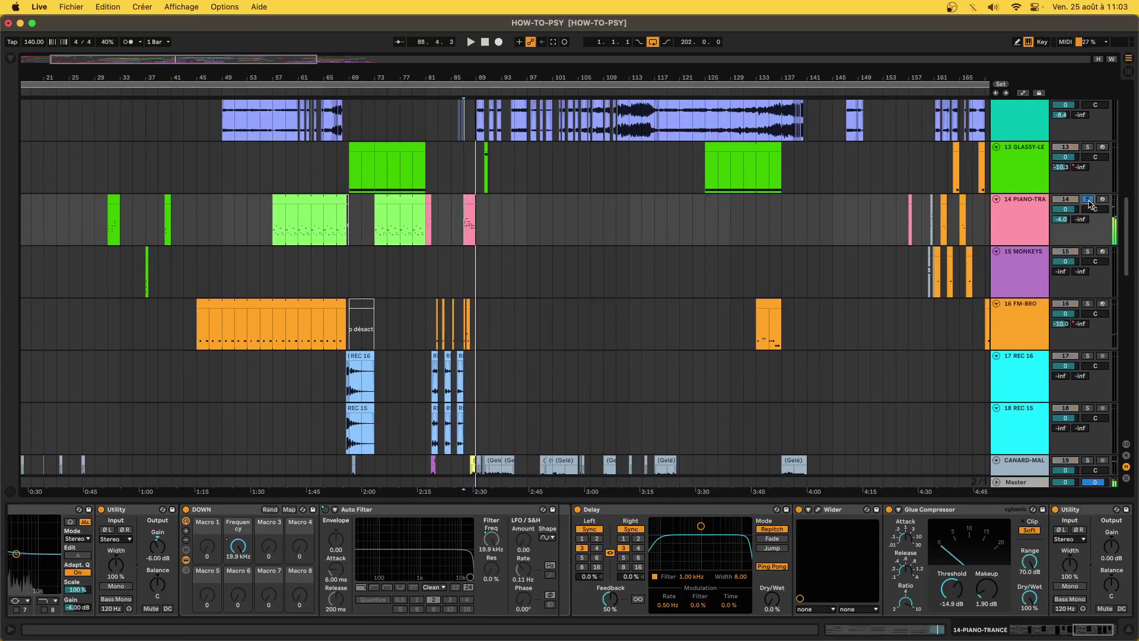
Delete the empty CANARD-MALADE instrument track, number 20, below the frozen audio track.
scroll(491, 221, "down", 5)
scroll(491, 221, "right", 2)
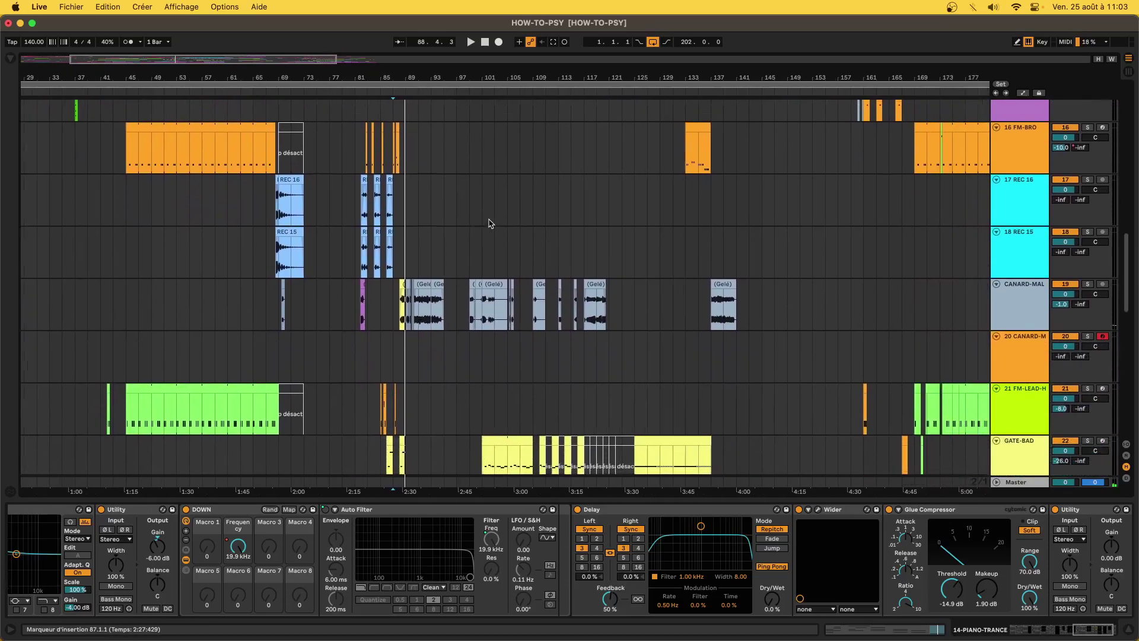
scroll(489, 221, "down", 3)
scroll(490, 221, "right", 1)
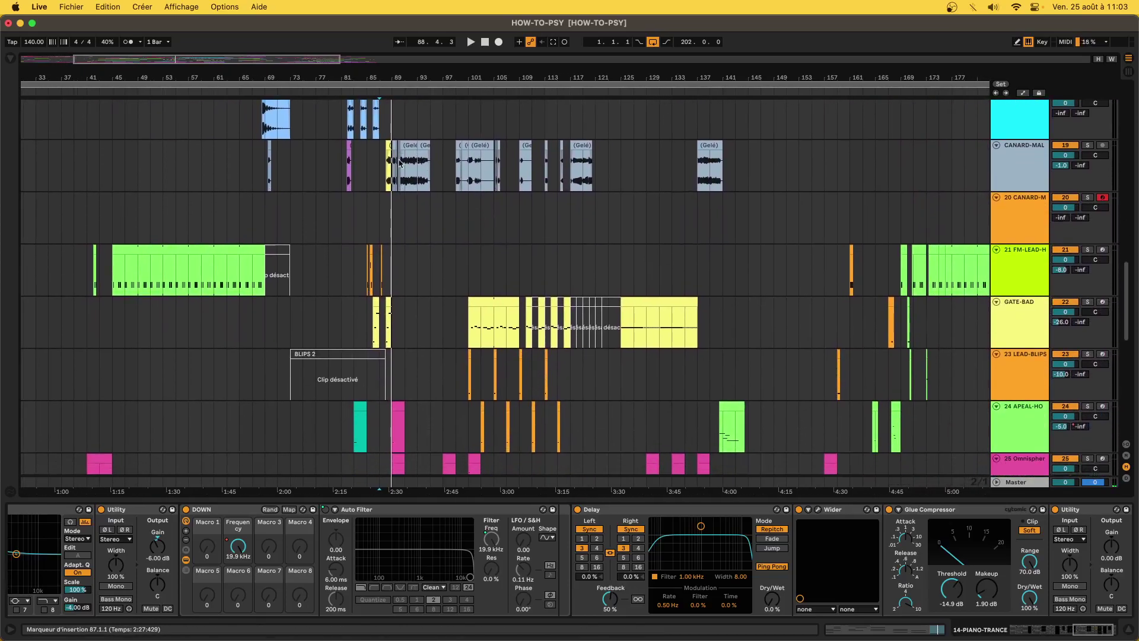
left_click(389, 222)
key("minus")
key("minus")
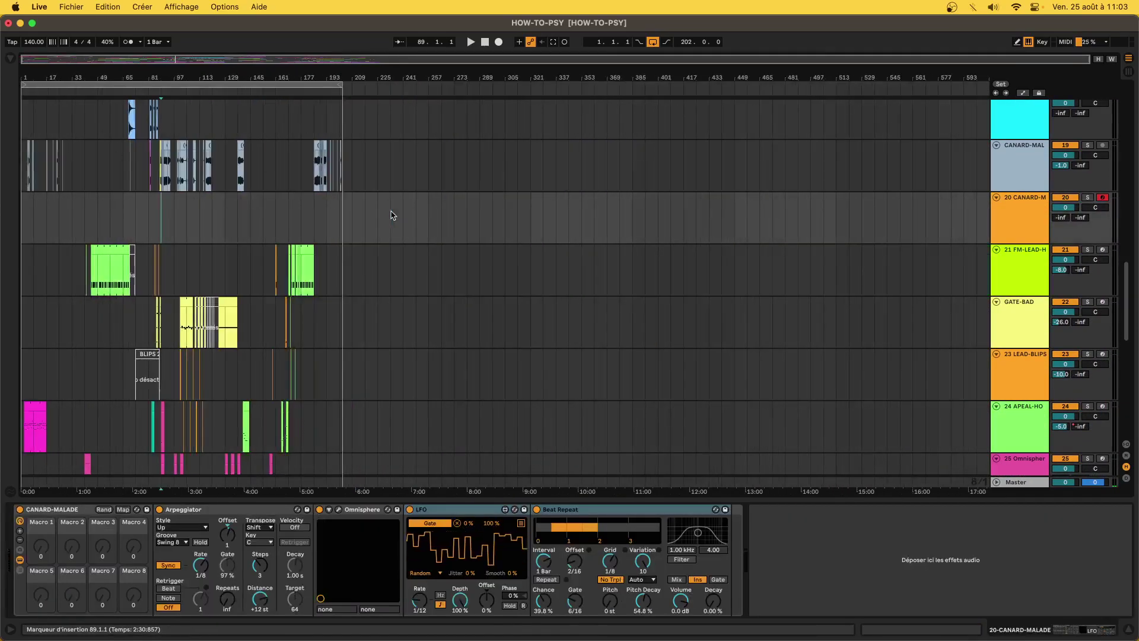
left_click(1022, 228)
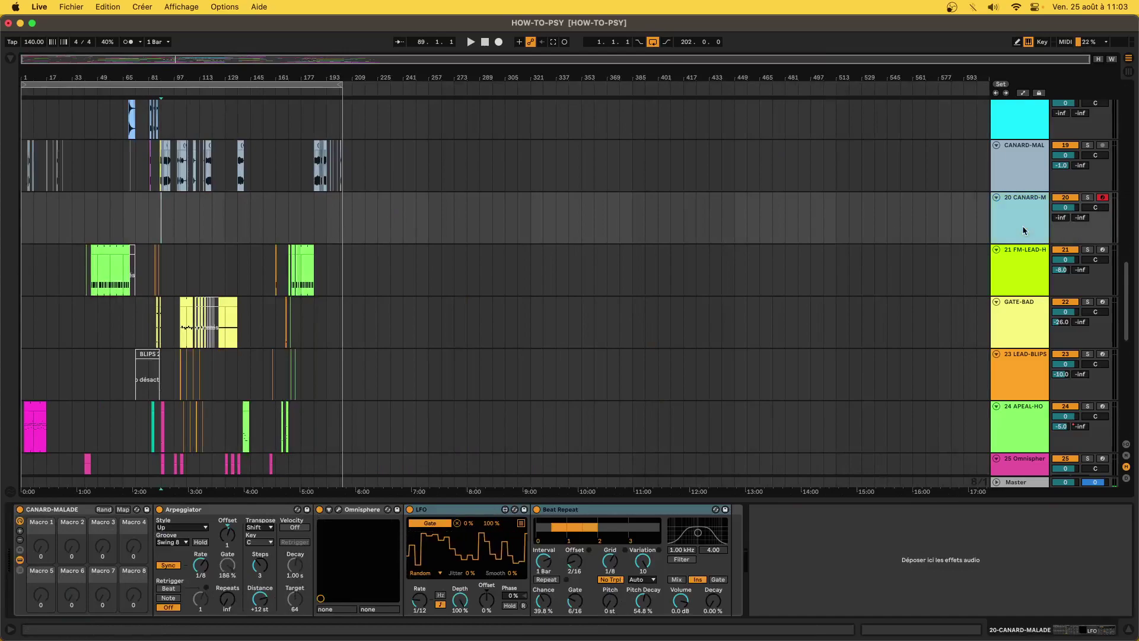
key("Delete")
key("plus")
key("plus")
key("plus")
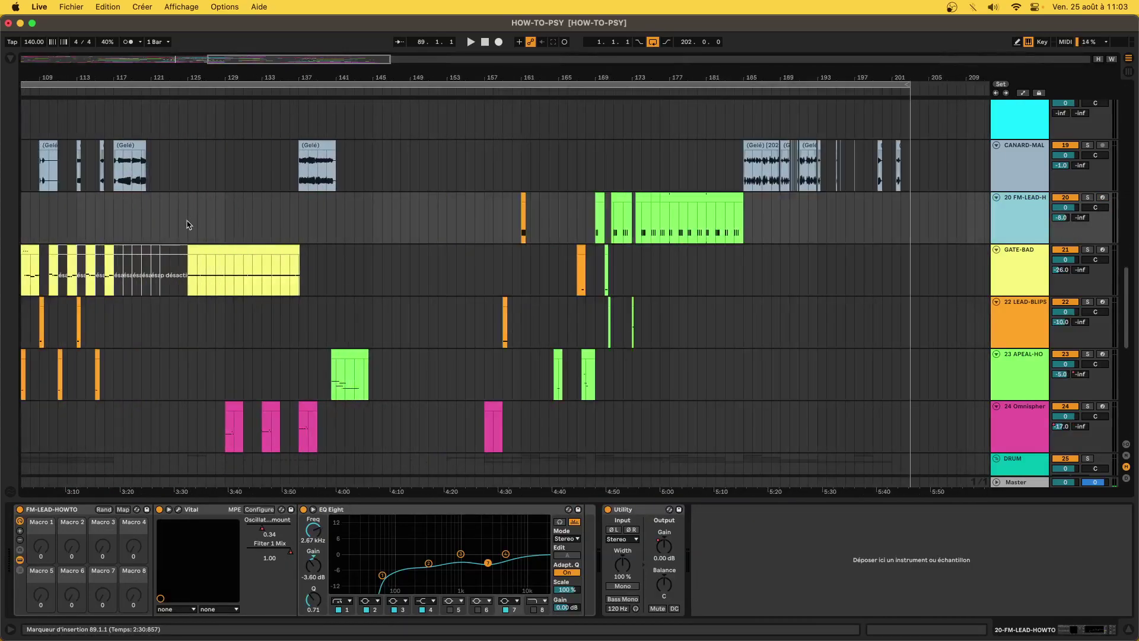
Solo the FM-LEAD-HOWTO track and play its long green clip from bar 52.
scroll(175, 224, "left", 10)
left_click(200, 204)
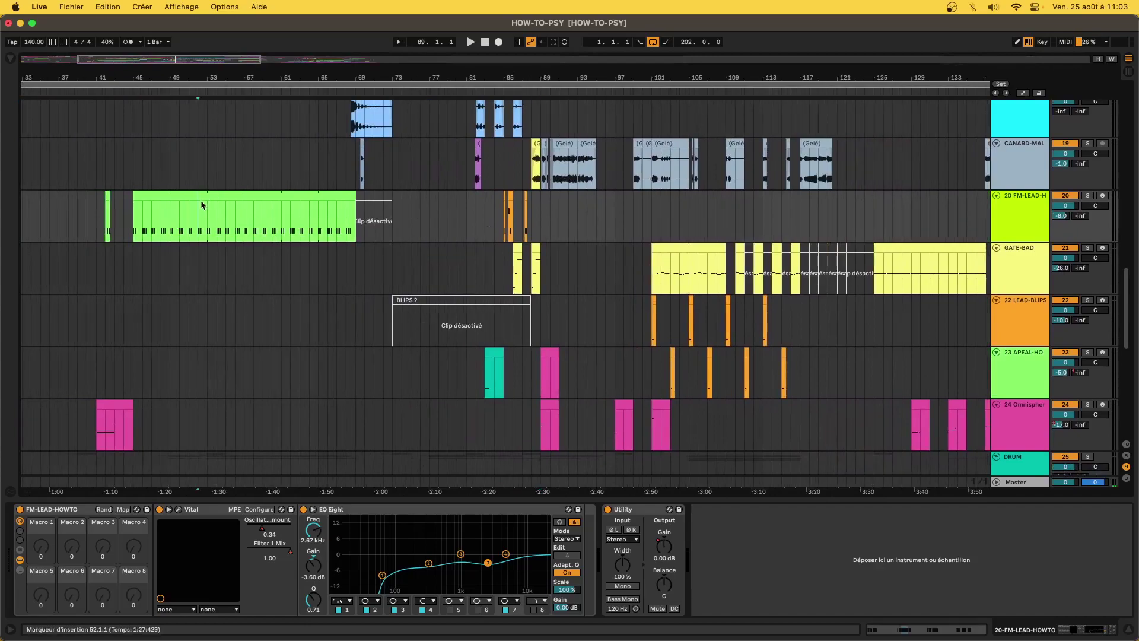
left_click(1087, 195)
key("space")
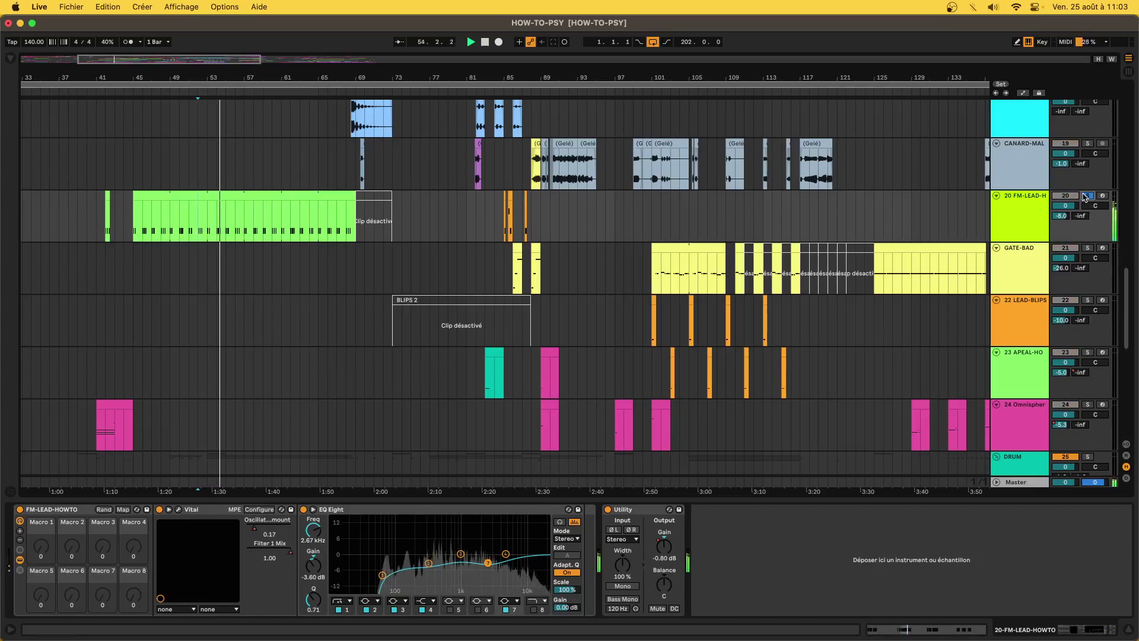
key("space")
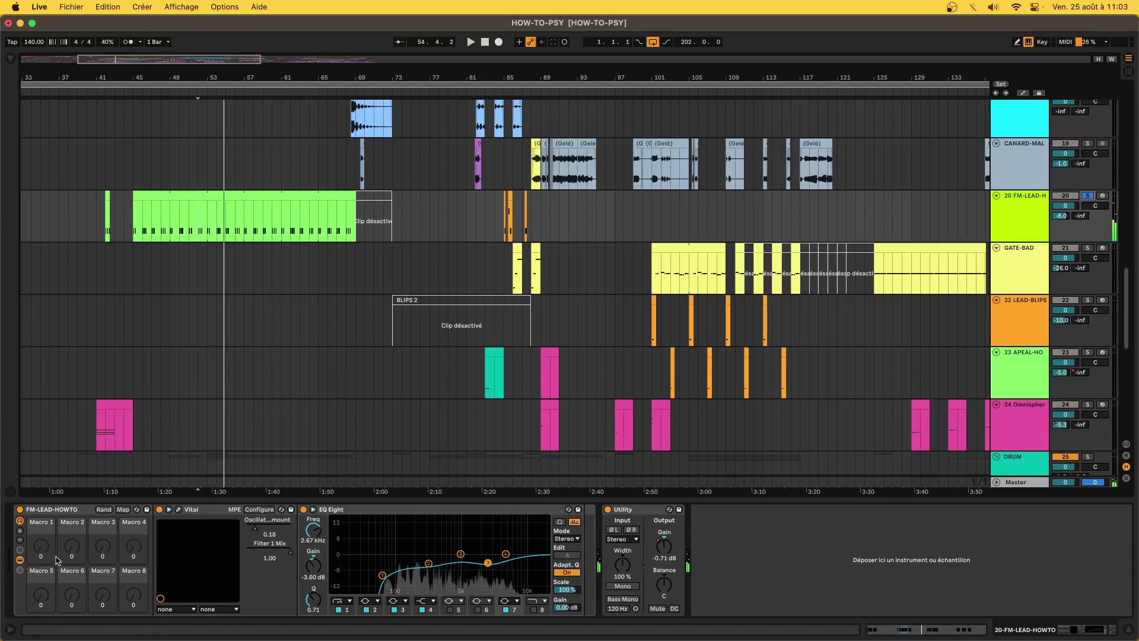
Examine the FM-LEAD-HOWTO track's Vital patch and the MIDI notes of its clip at bar 45, and end the track's solo.
left_click(178, 509)
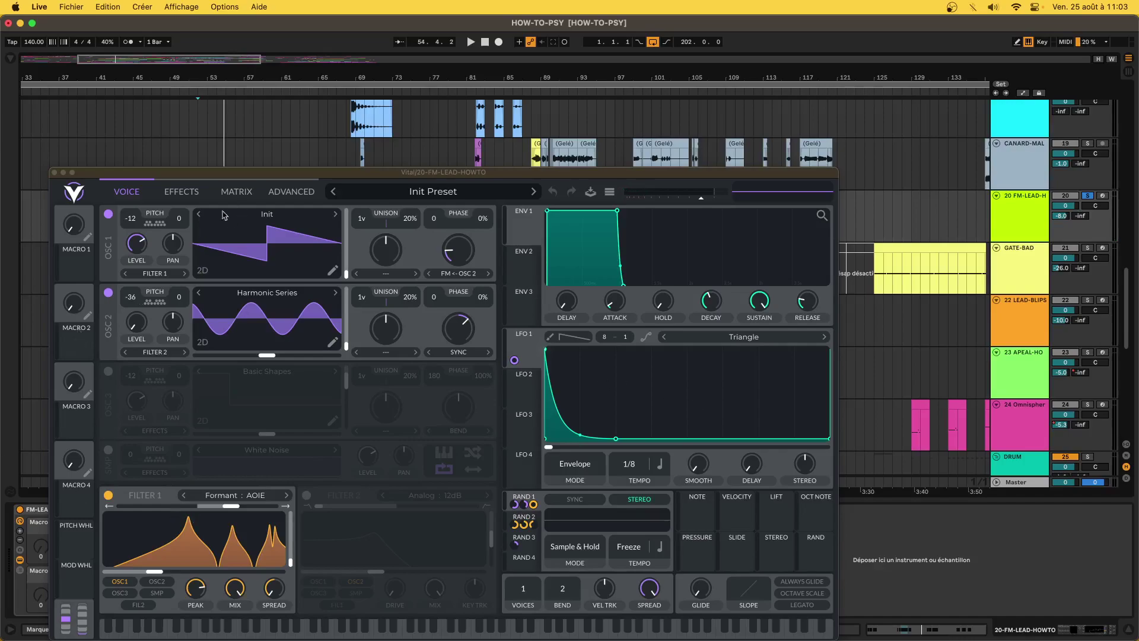
left_click(54, 173)
left_click(279, 209)
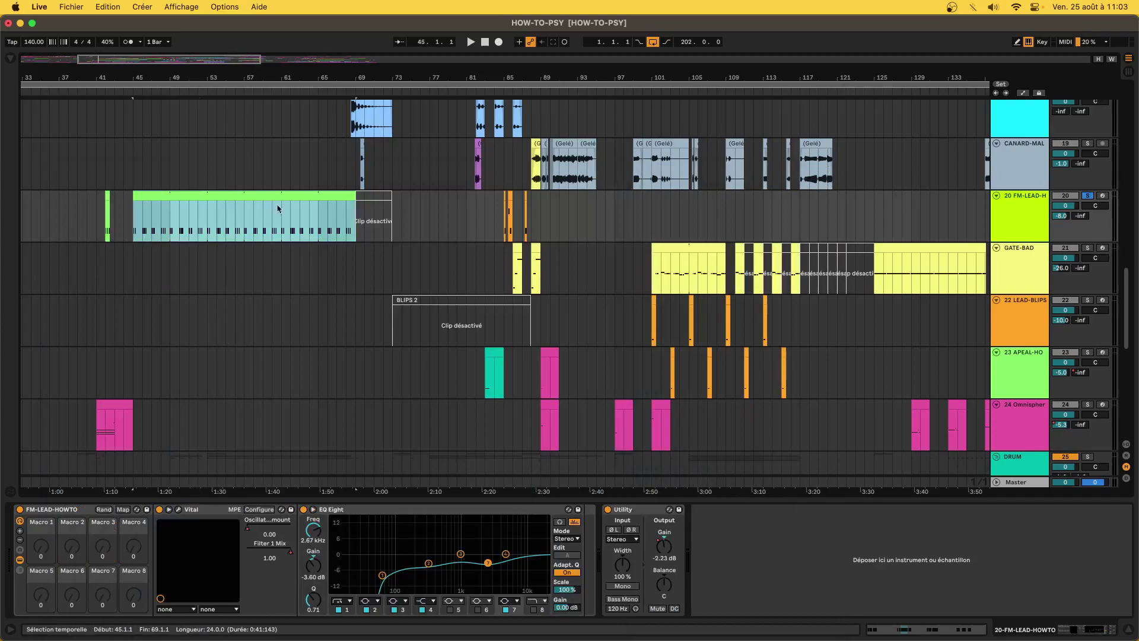
double_click(224, 193)
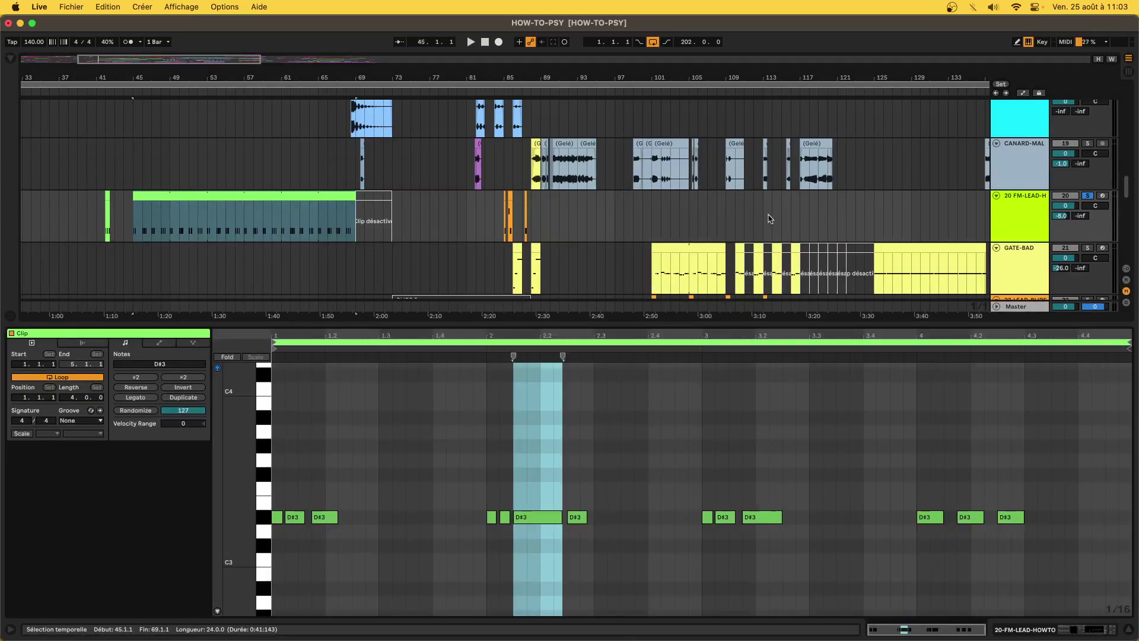
left_click(1087, 195)
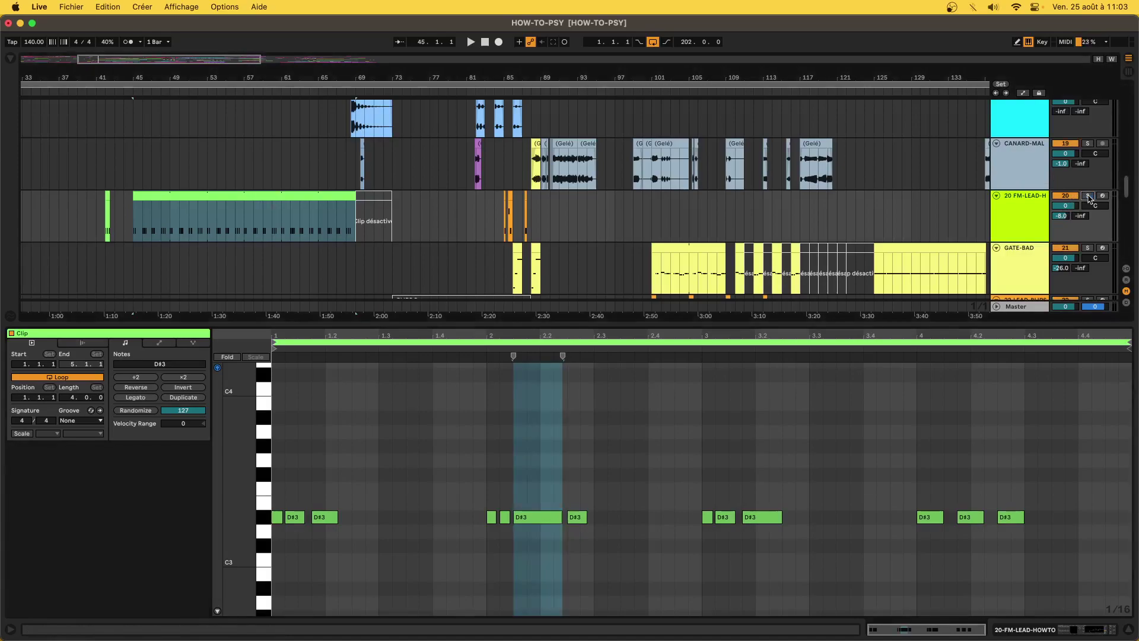
Hide the note editor, solo the GATE-BAD track and play its yellow clip from bar 101.
key("super+alt+l")
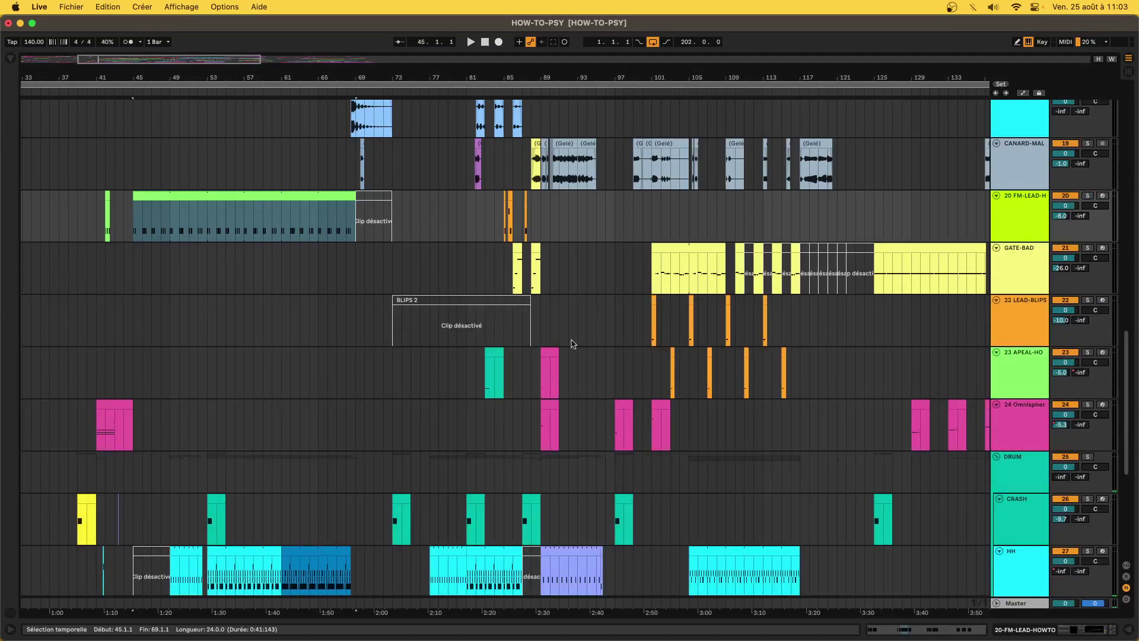
key("minus")
key("minus")
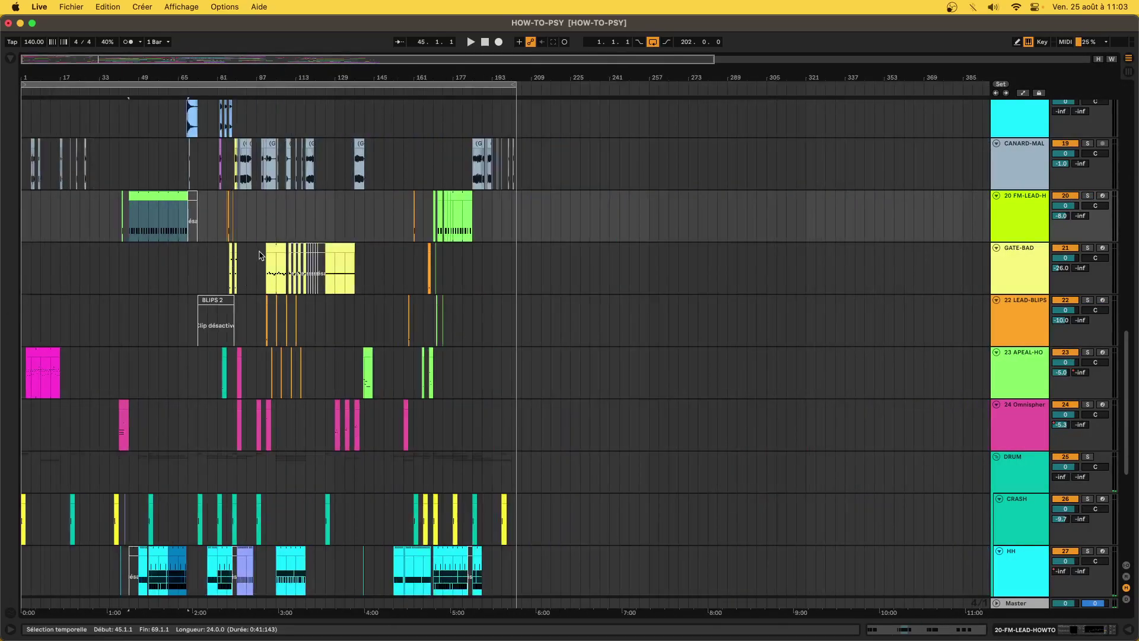
left_click(270, 255)
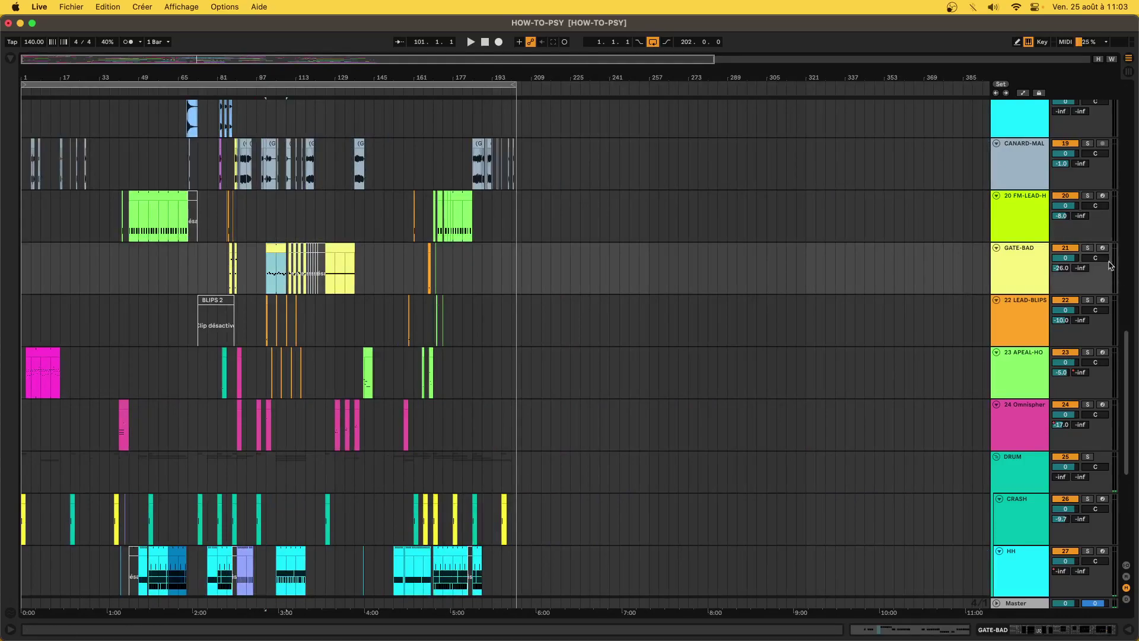
left_click(1087, 248)
key("space")
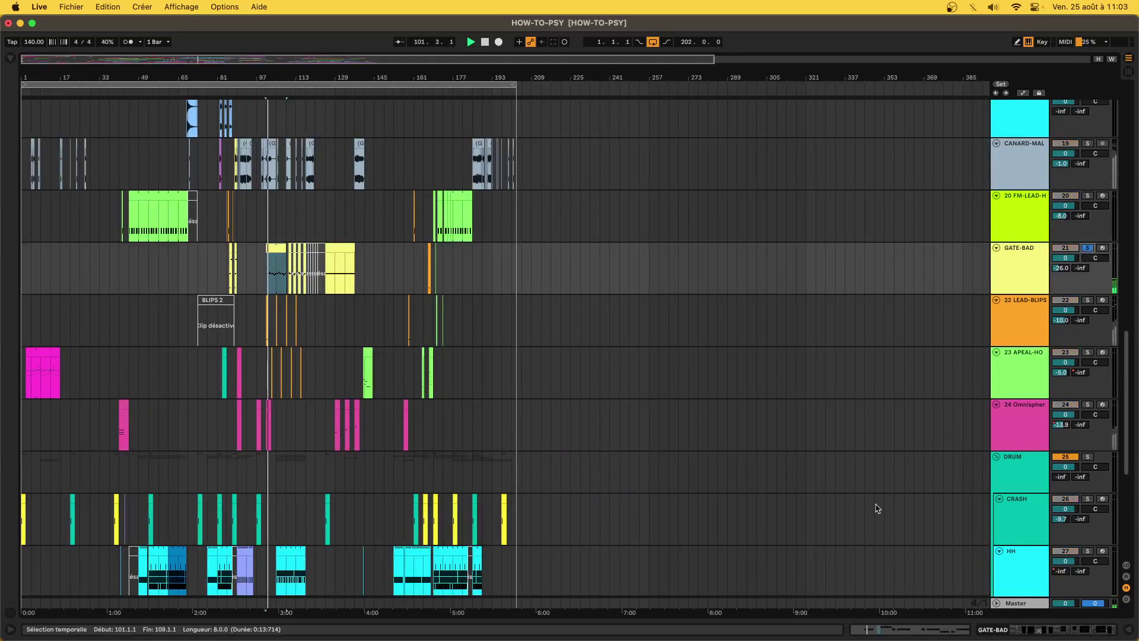
Stop playback and examine the GATE-BAD track's device chain, from its instrument rack and LFO through Couture and kHs Transient Shaper to Utility.
left_click(1081, 631)
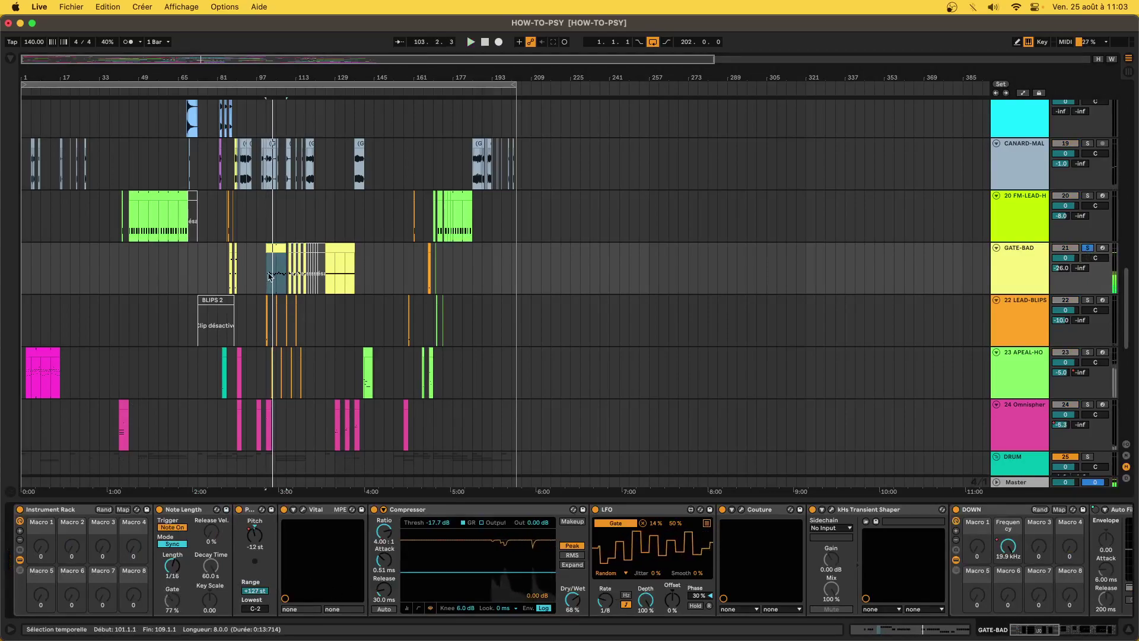
scroll(257, 321, "up", 5)
left_click(300, 270)
key("space")
scroll(496, 572, "right", 10)
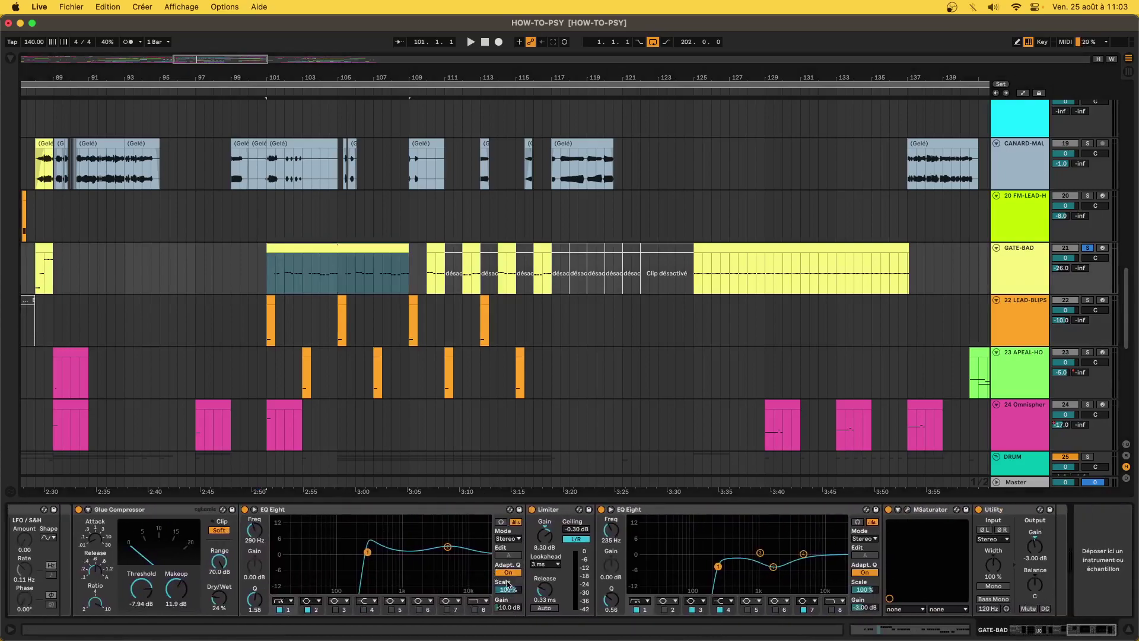
scroll(504, 567, "left", 10)
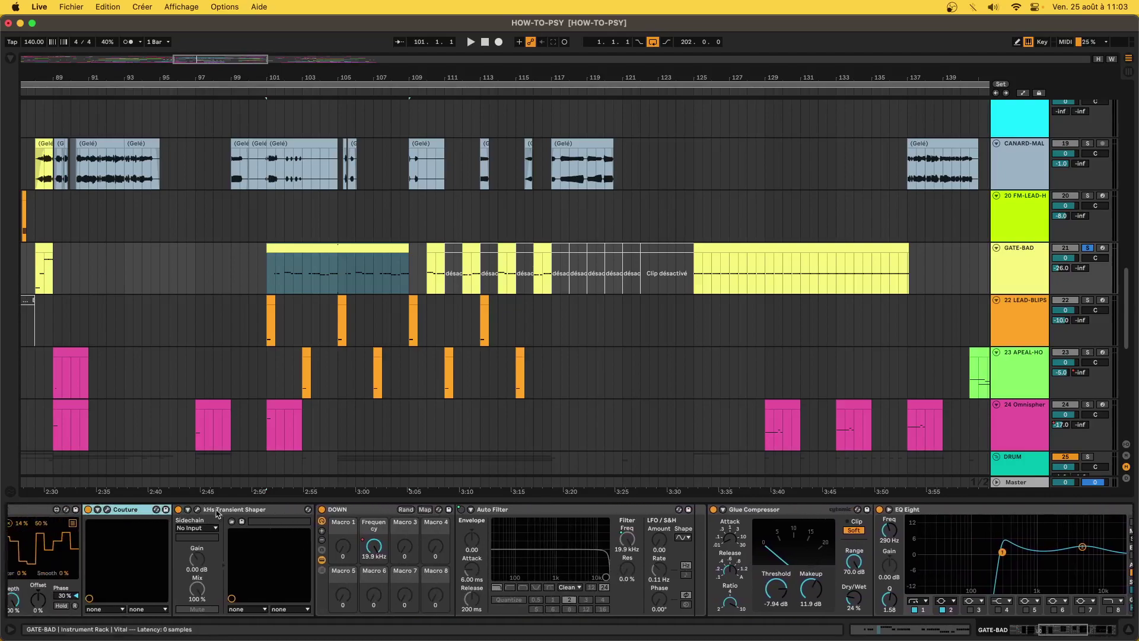
left_click(222, 511)
scroll(330, 349, "down", 5)
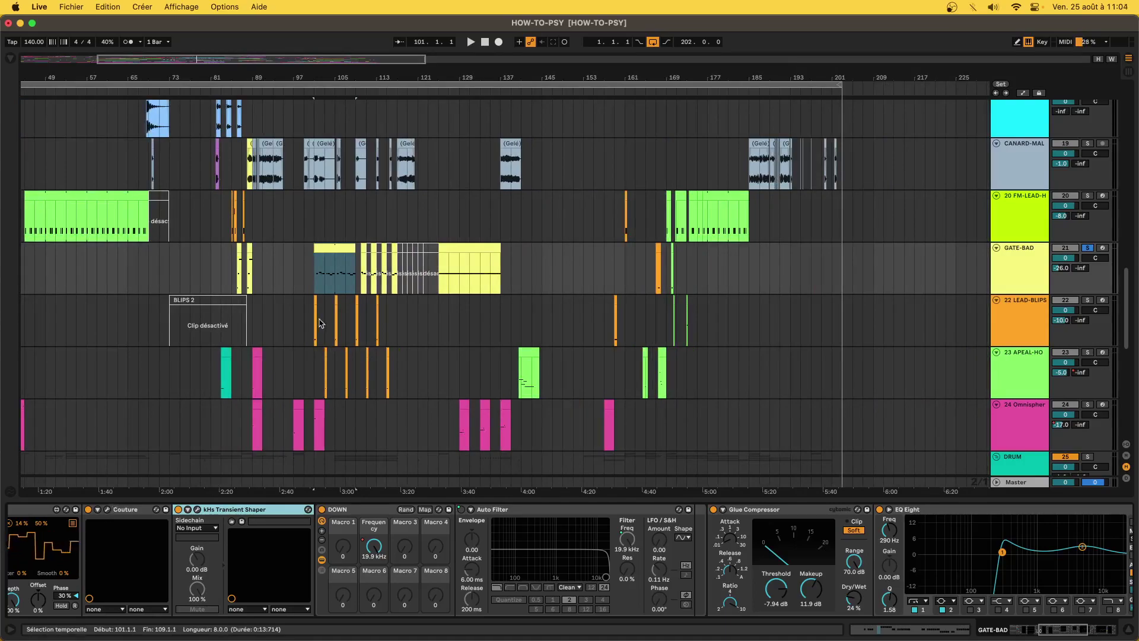
End the GATE-BAD track's solo and play its clip from bar 101 within the full mix.
left_click(1092, 249)
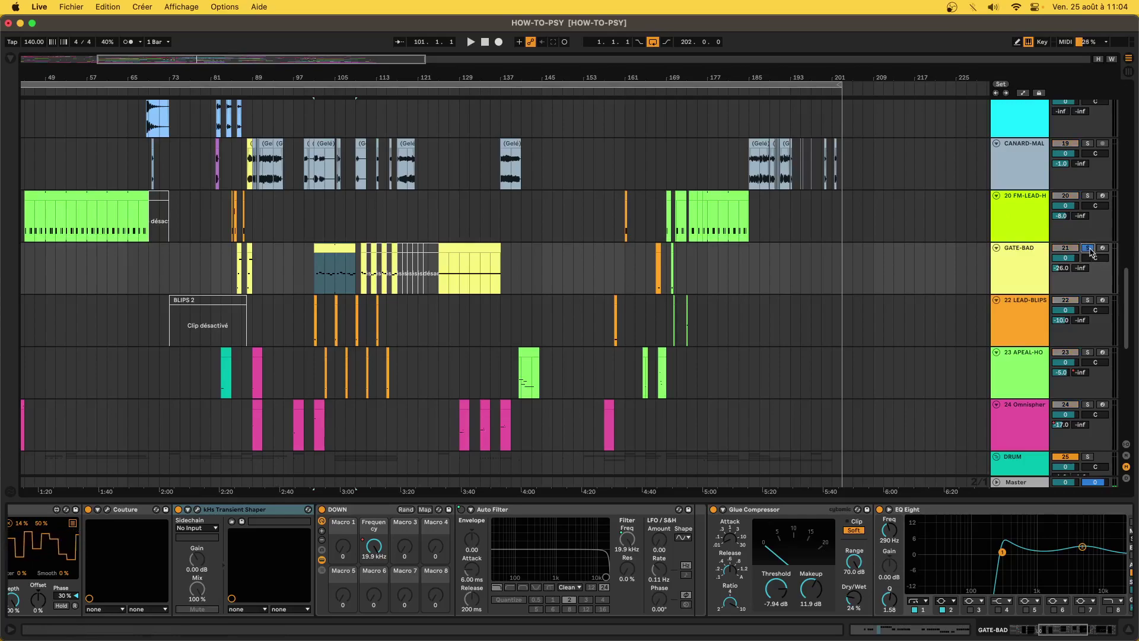
left_click(317, 253)
key("space")
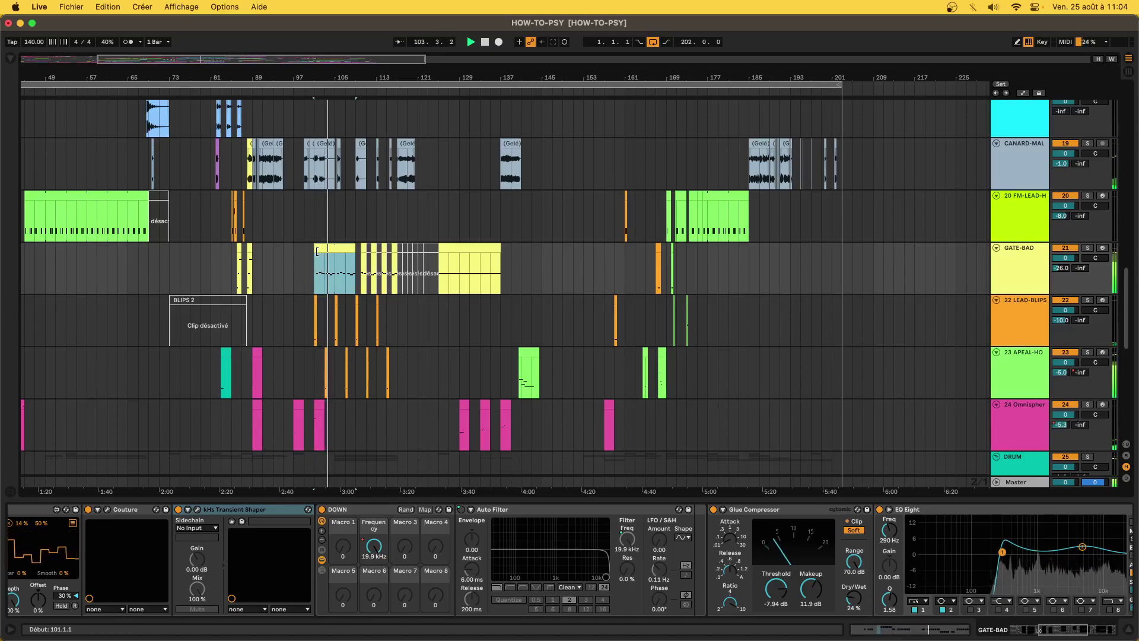
scroll(301, 256, "up", 2)
scroll(300, 256, "up", 10)
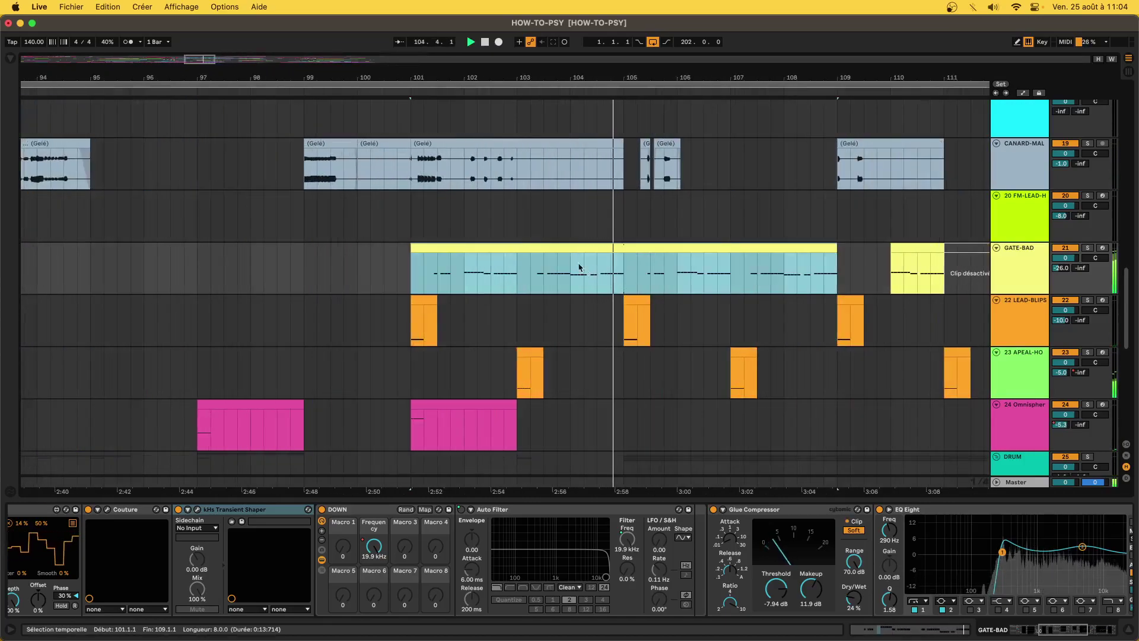
scroll(566, 260, "down", 1)
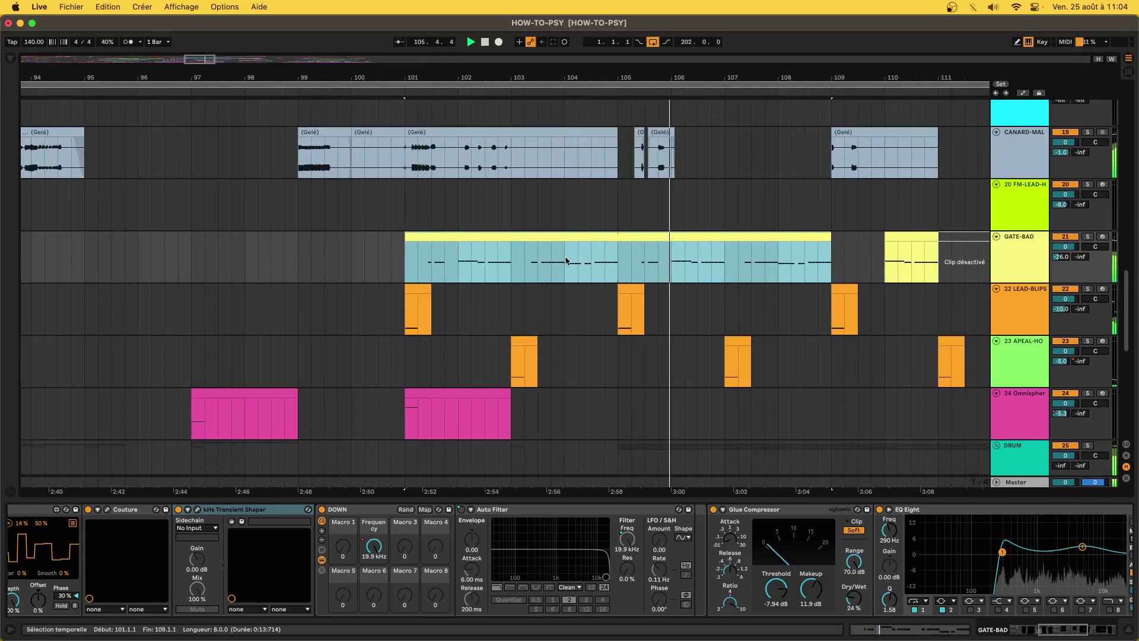
left_click(565, 260)
scroll(565, 259, "down", 2)
scroll(566, 260, "down", 3)
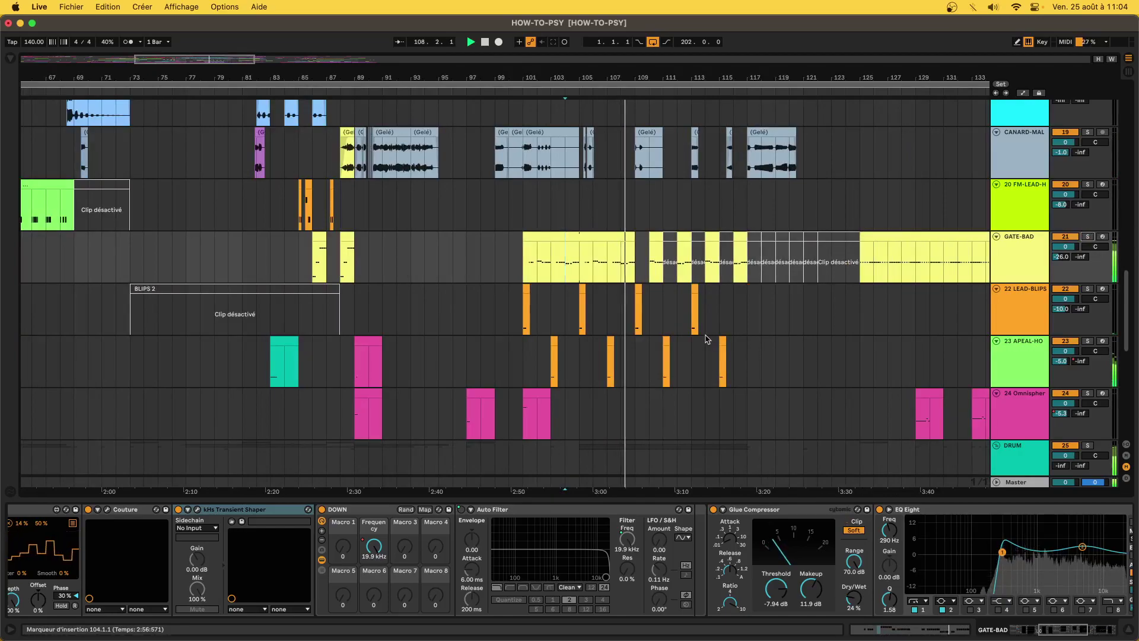
left_click_drag(623, 261, 634, 270)
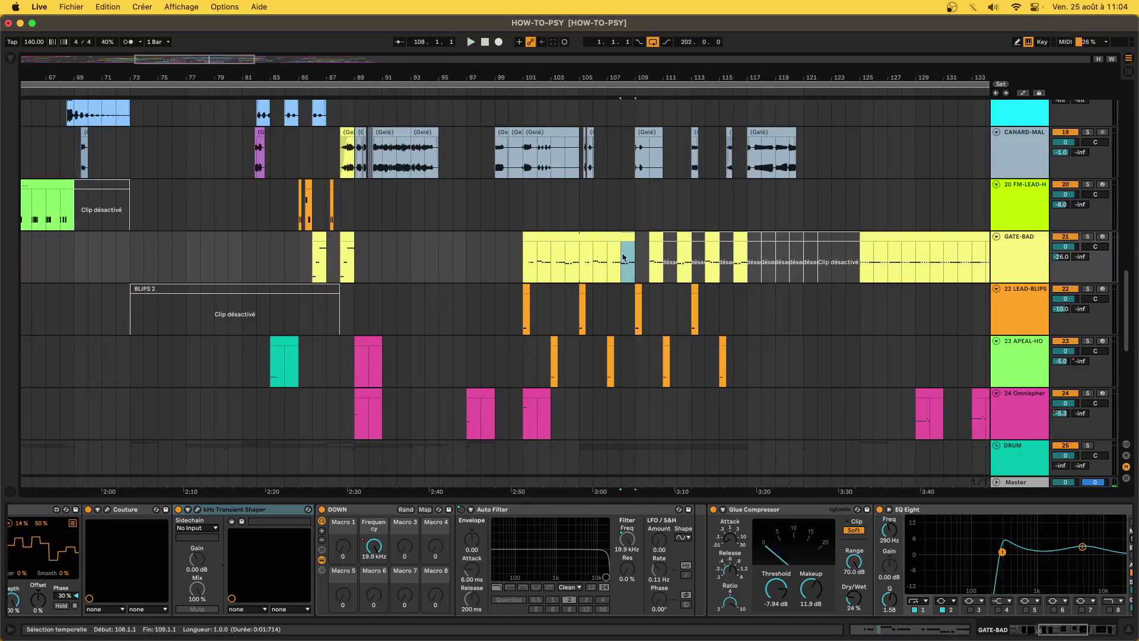
Display the device chain of the LEAD-BLIPS track, number 22.
scroll(625, 257, "down", 3)
scroll(596, 323, "down", 2)
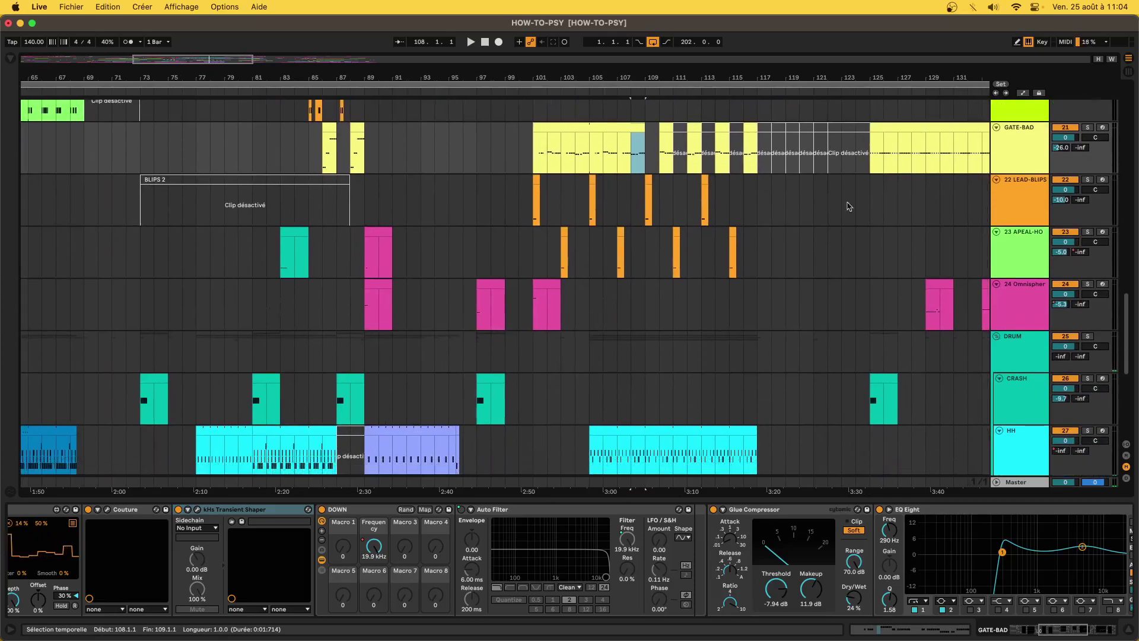
key("minus")
key("minus")
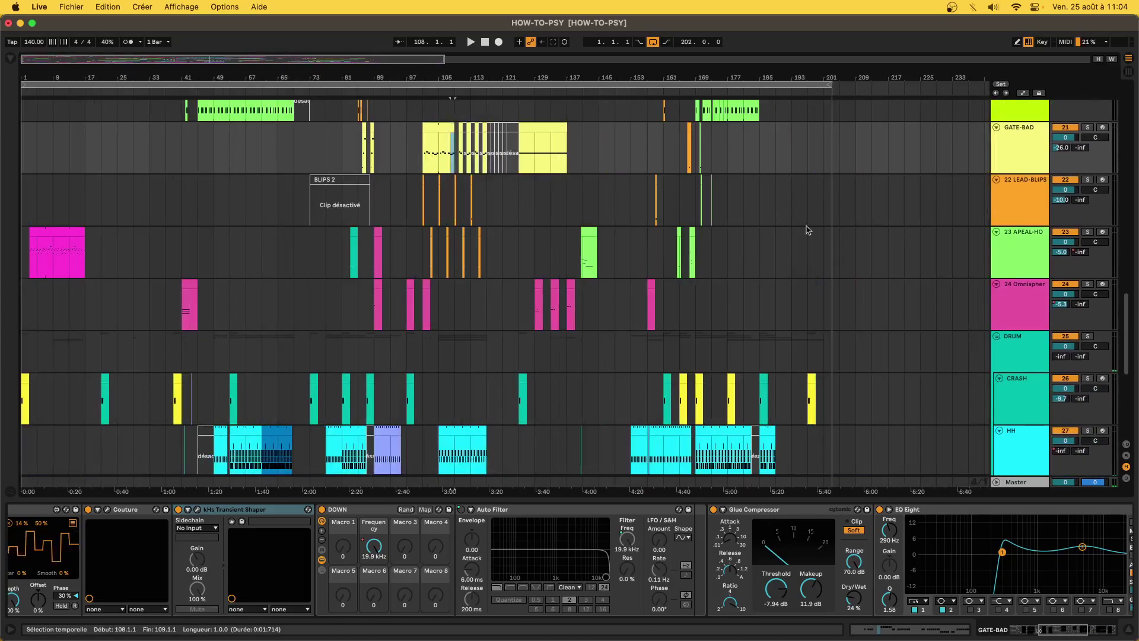
left_click(1005, 201)
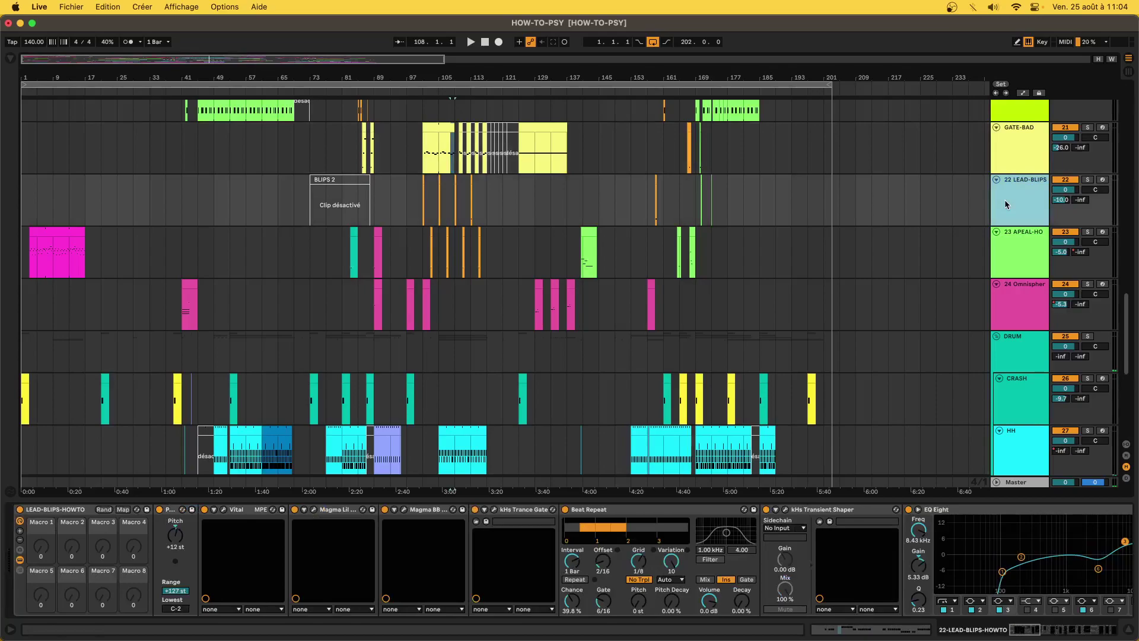
Solo the LEAD-BLIPS track and play its short orange clip from bar 101.
left_click(463, 138)
left_click(424, 202)
key("plus")
key("plus")
key("plus")
key("plus")
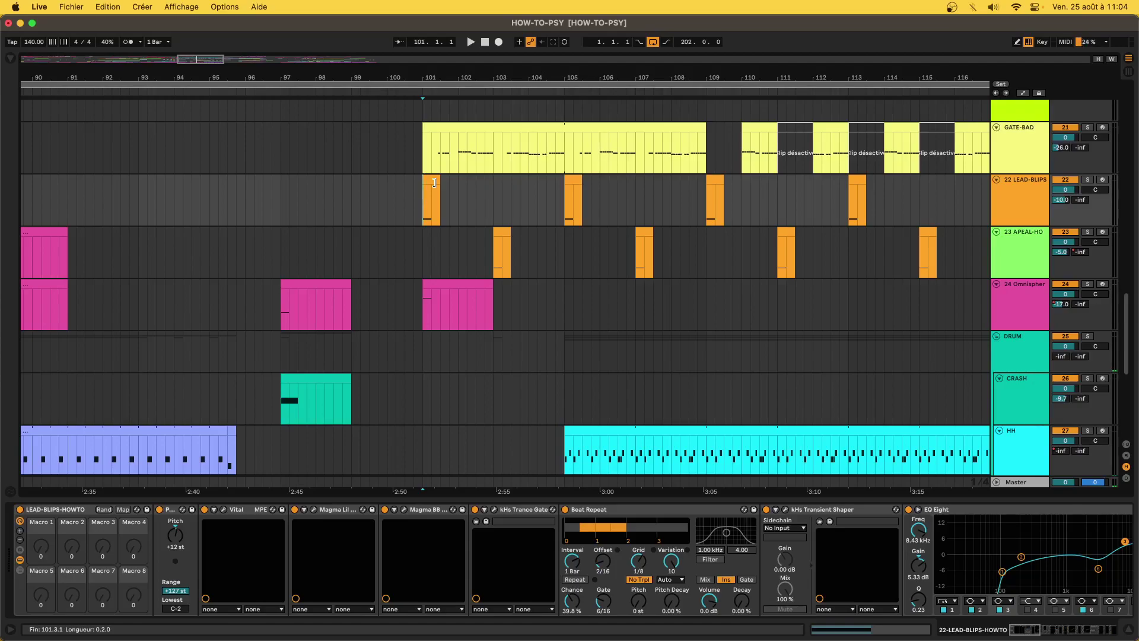
left_click(434, 182)
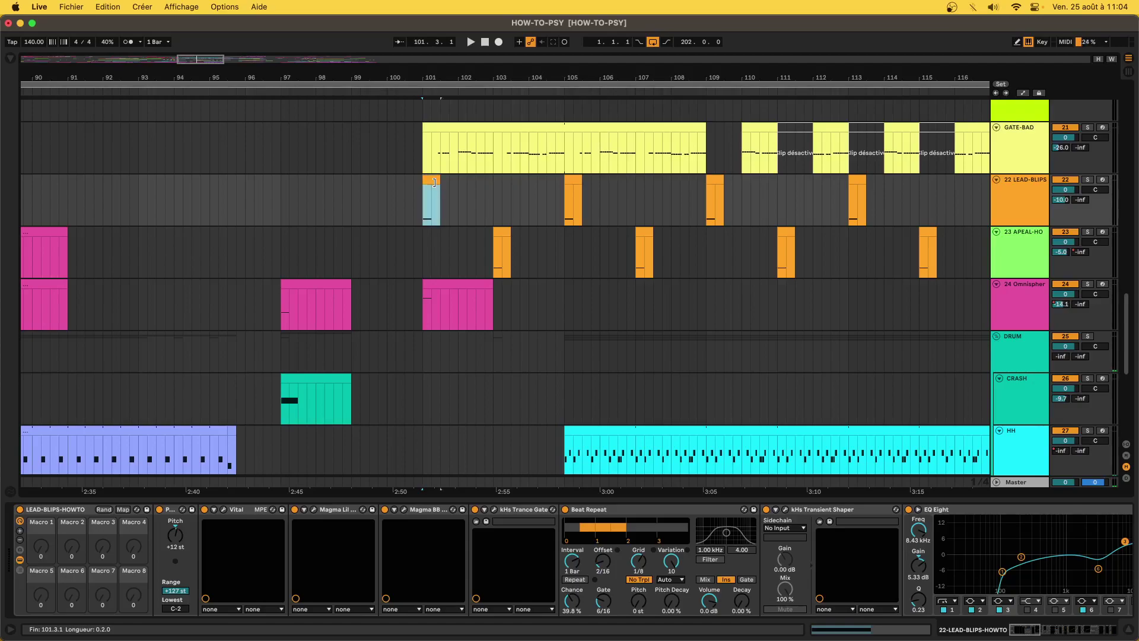
left_click(1087, 179)
key("space")
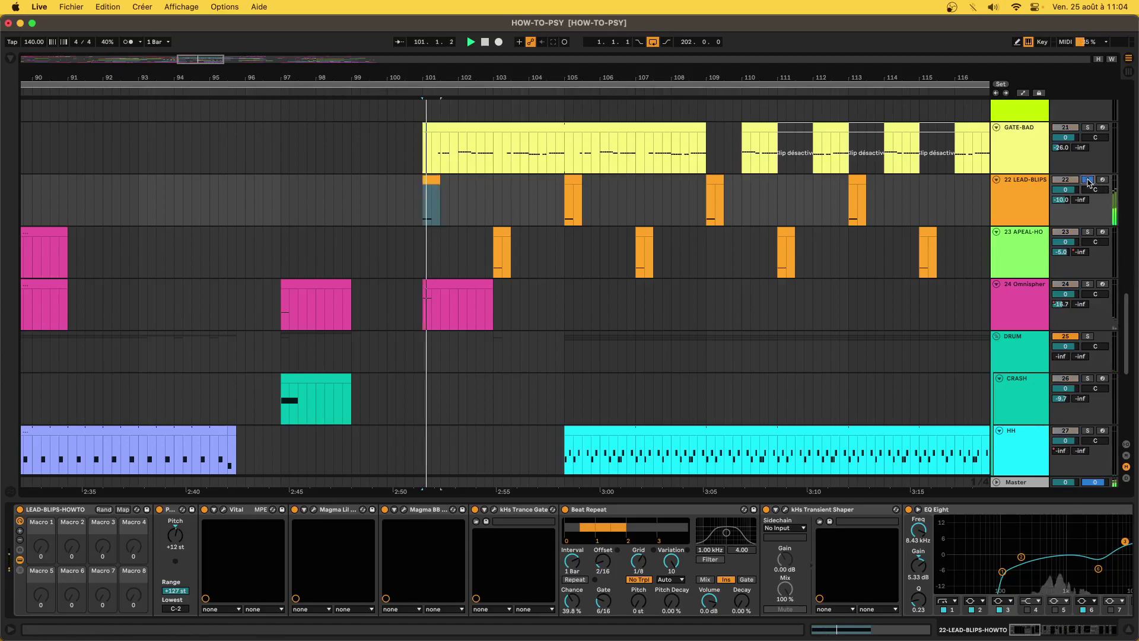
Audition the LEAD-BLIPS track's further orange clips from bar 105 and at bar 159 in solo, and set the insertion marker at bar 173.
left_click(575, 178)
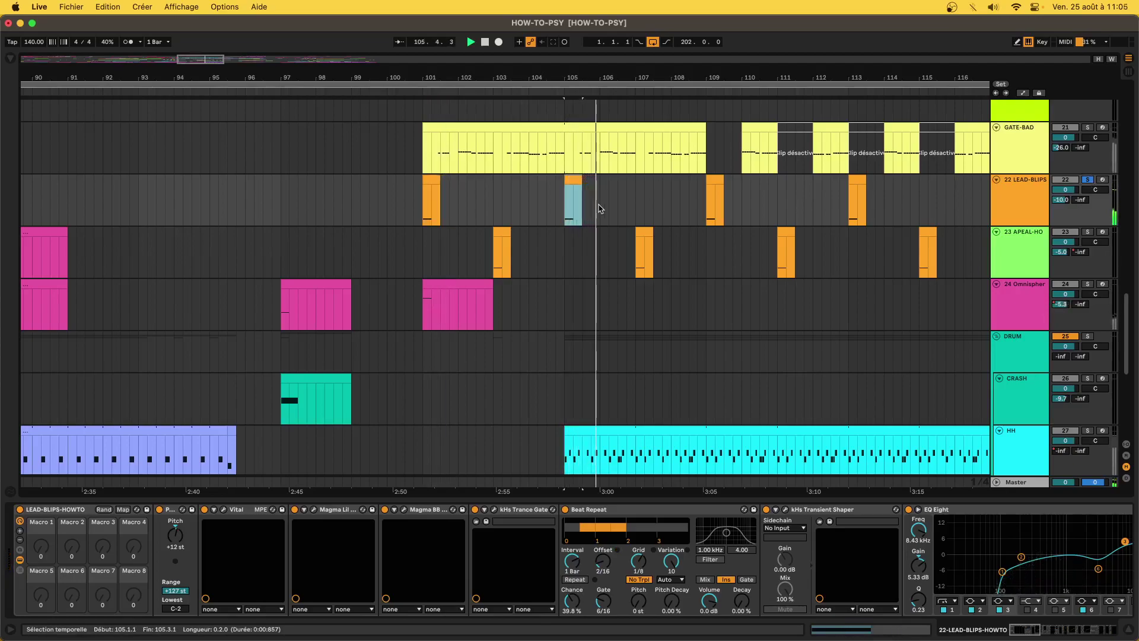
scroll(599, 208, "down", 5)
left_click(648, 185)
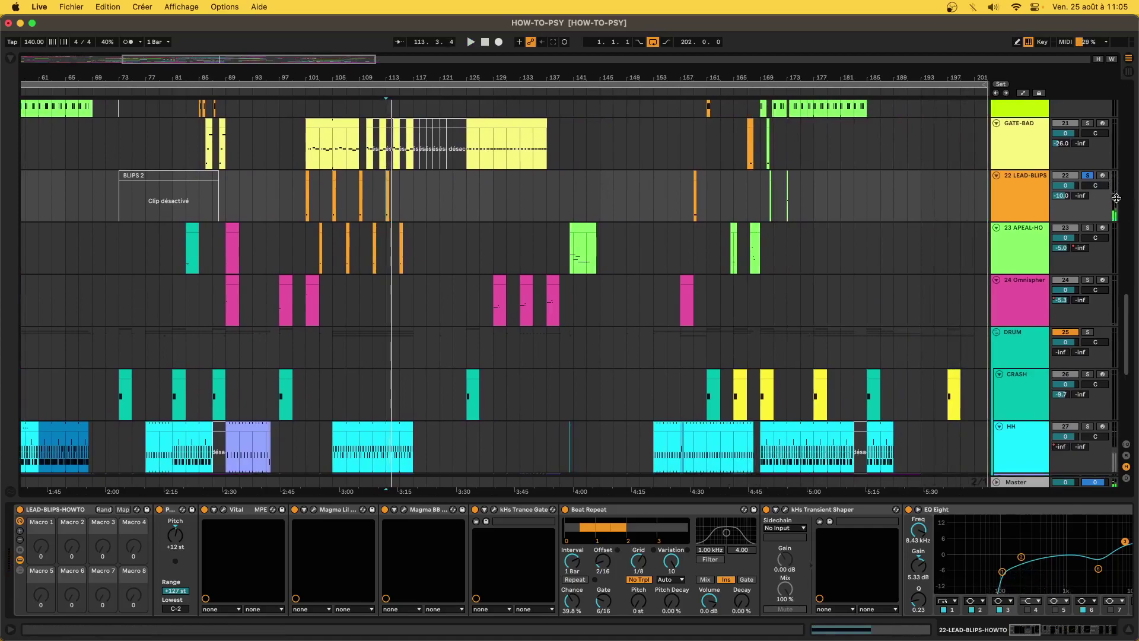
left_click(695, 177)
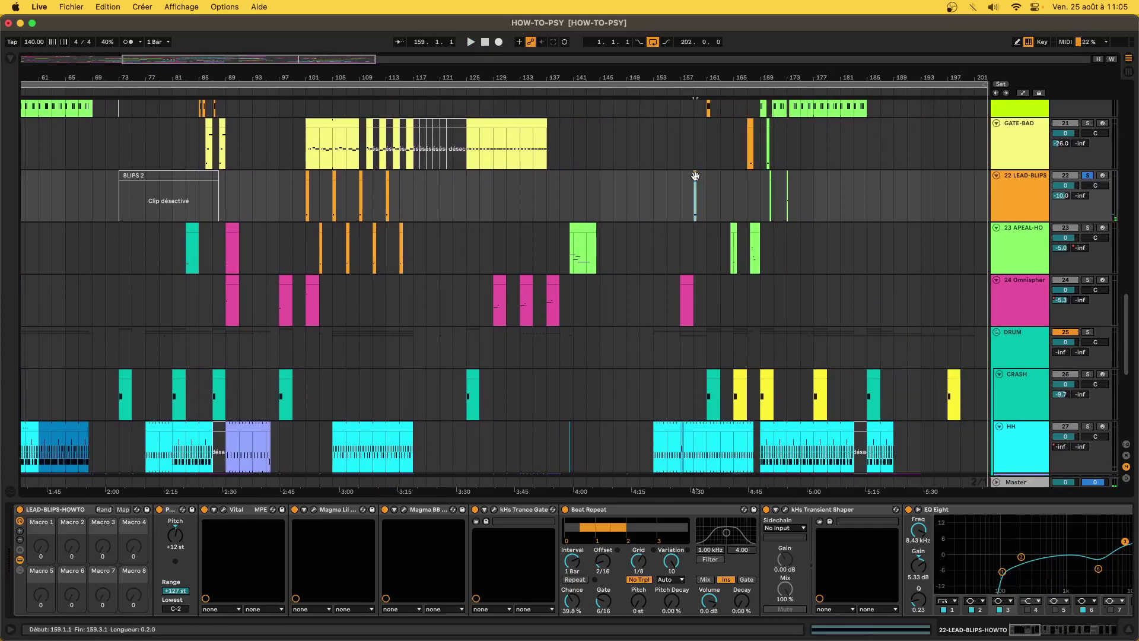
key("space")
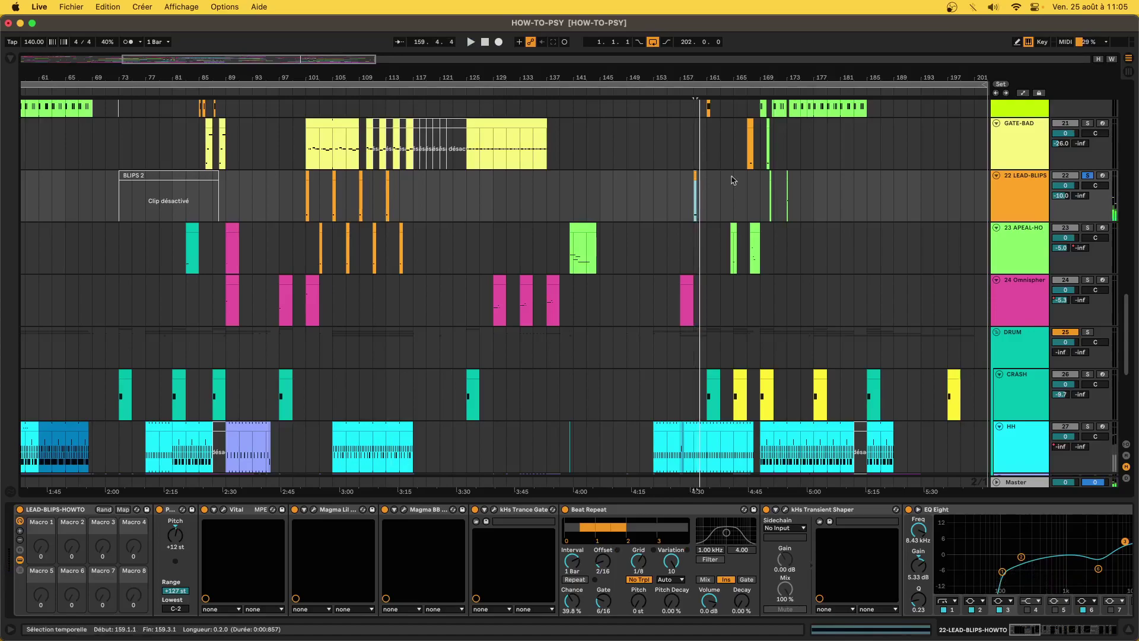
scroll(736, 201, "down", 5)
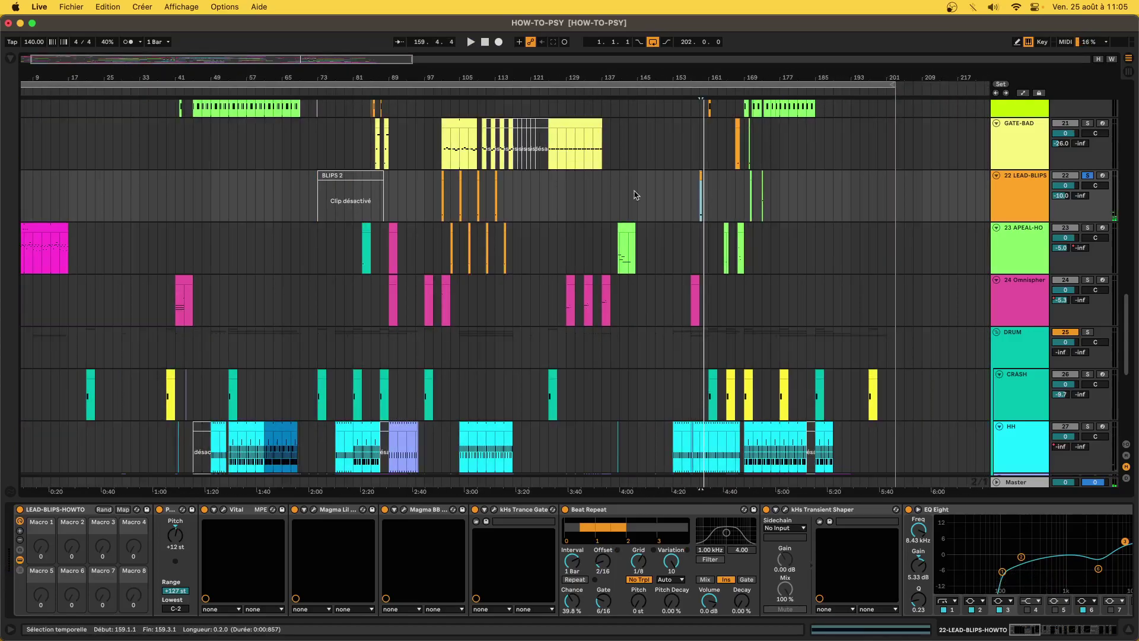
left_click(761, 177)
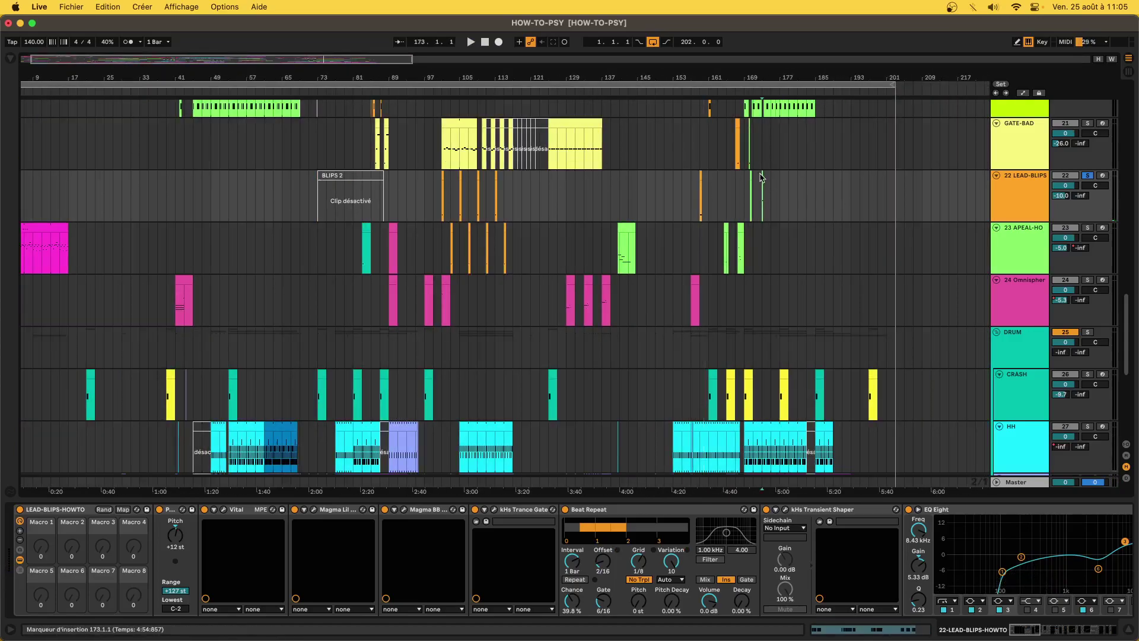
End the LEAD-BLIPS track's solo and play its bar 101 clip within the full mix.
left_click(442, 175)
scroll(443, 175, "up", 10)
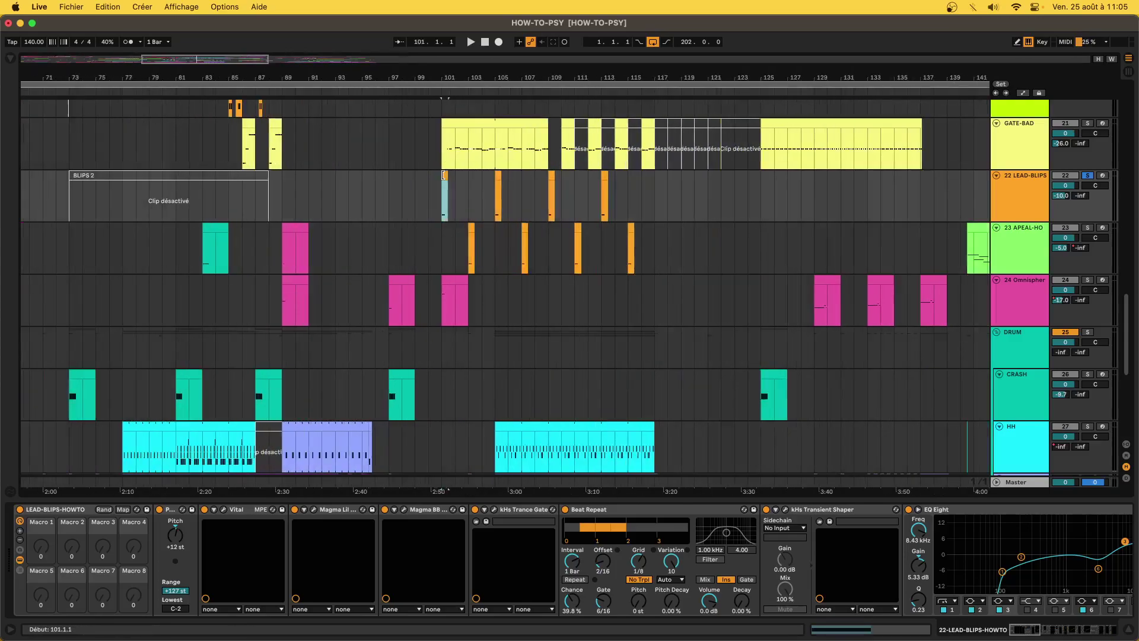
left_click(1087, 176)
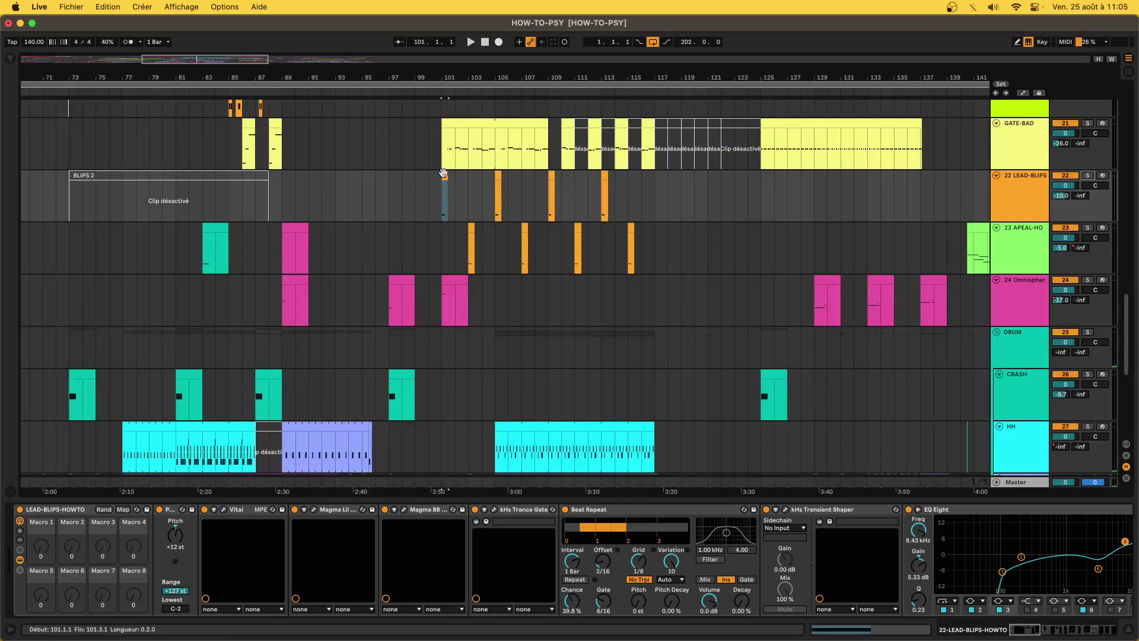
key("space")
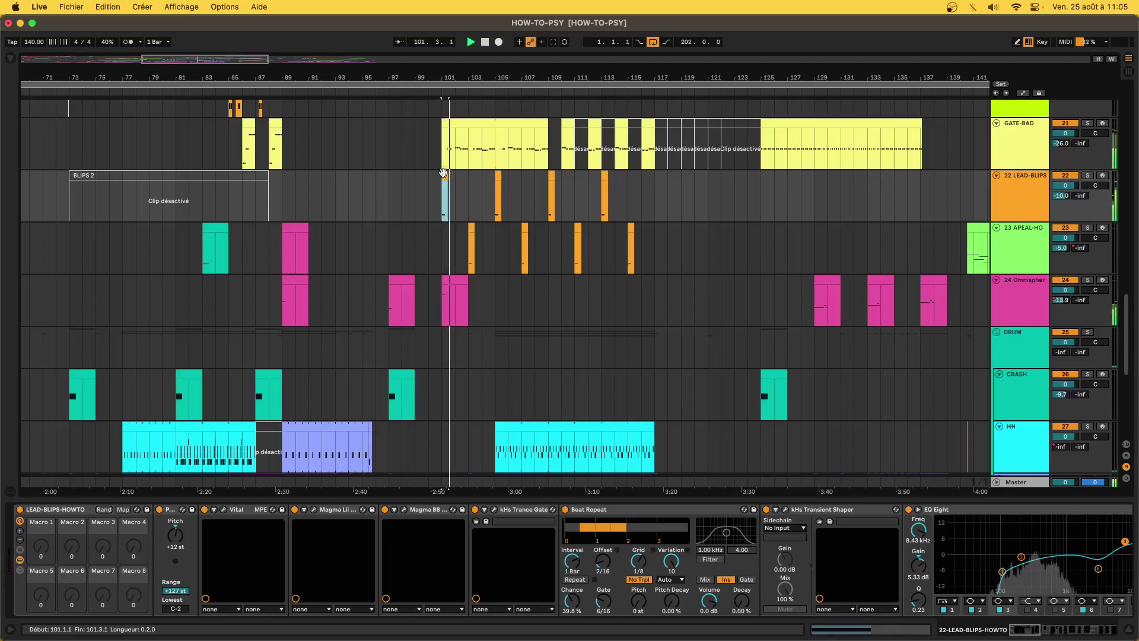
key("space")
key("space")
Play the start of the CANARD-MAL clip at bar 101 in the mix and delete its section from 101.1.1 to 101.1.3.
scroll(461, 228, "up", 2)
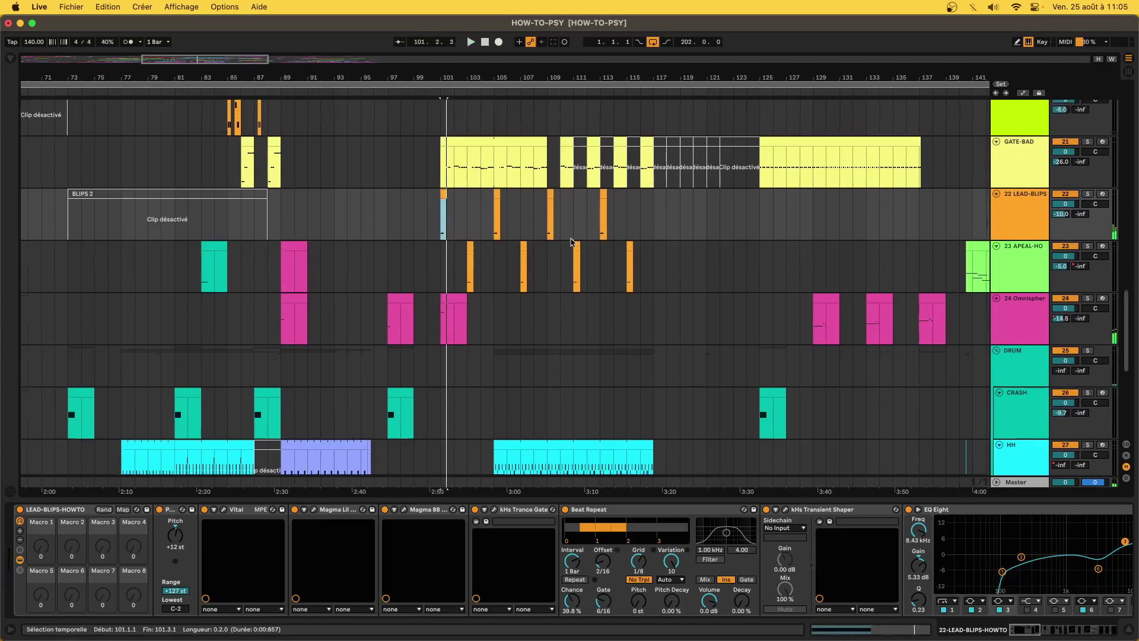
scroll(464, 223, "up", 2)
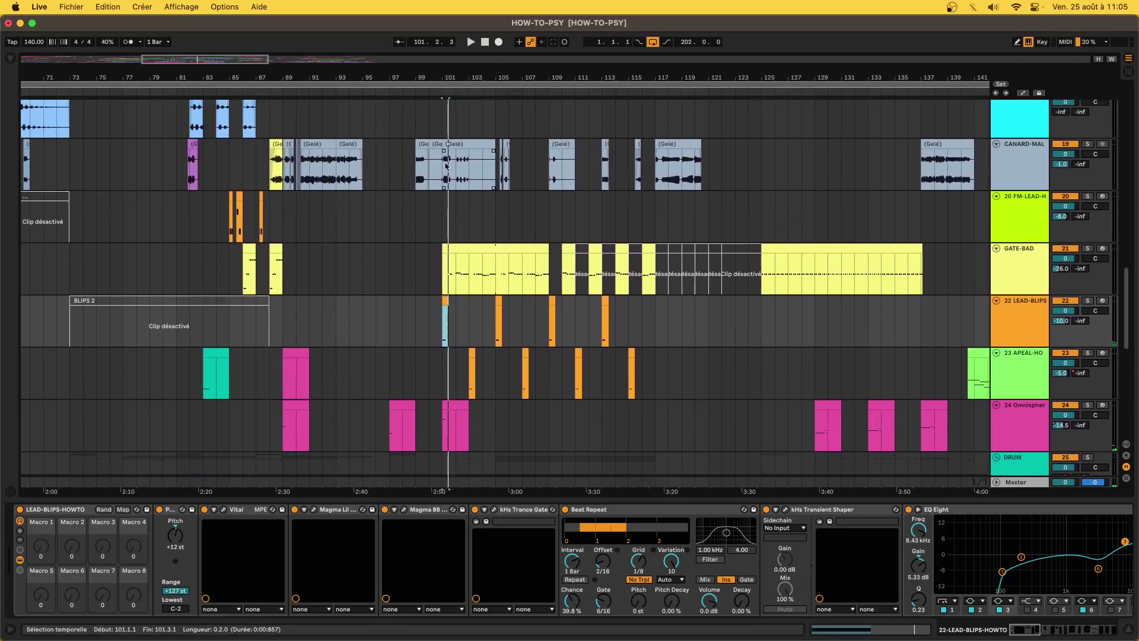
left_click(447, 168)
left_click(448, 334)
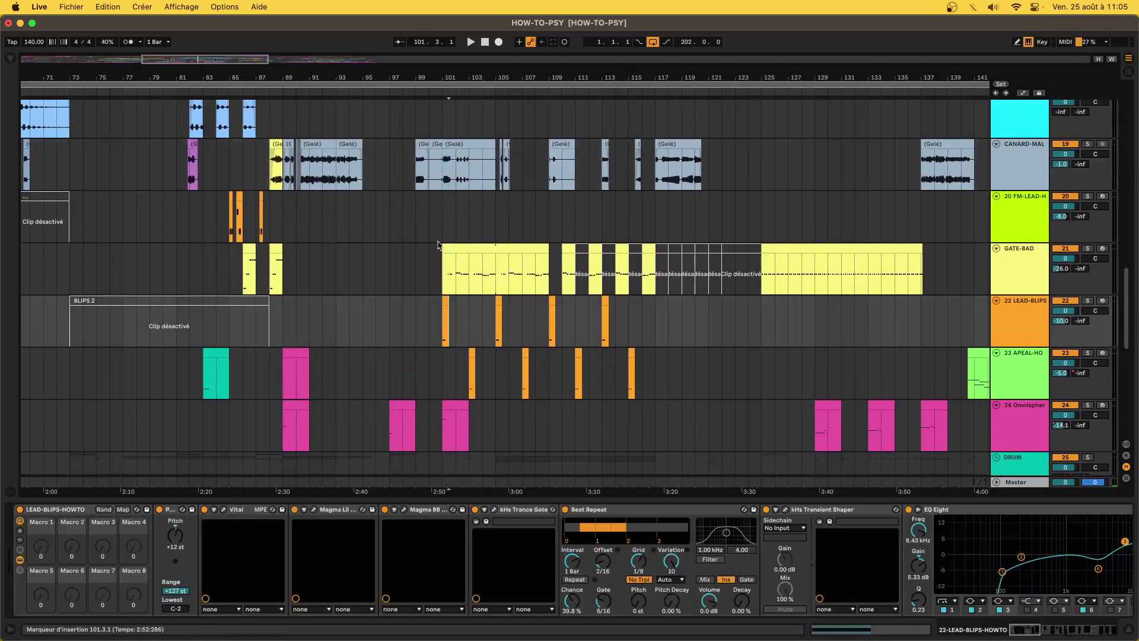
key("plus")
key("plus")
key("plus")
key("plus")
key("plus")
key("plus")
left_click_drag(396, 170, 436, 172)
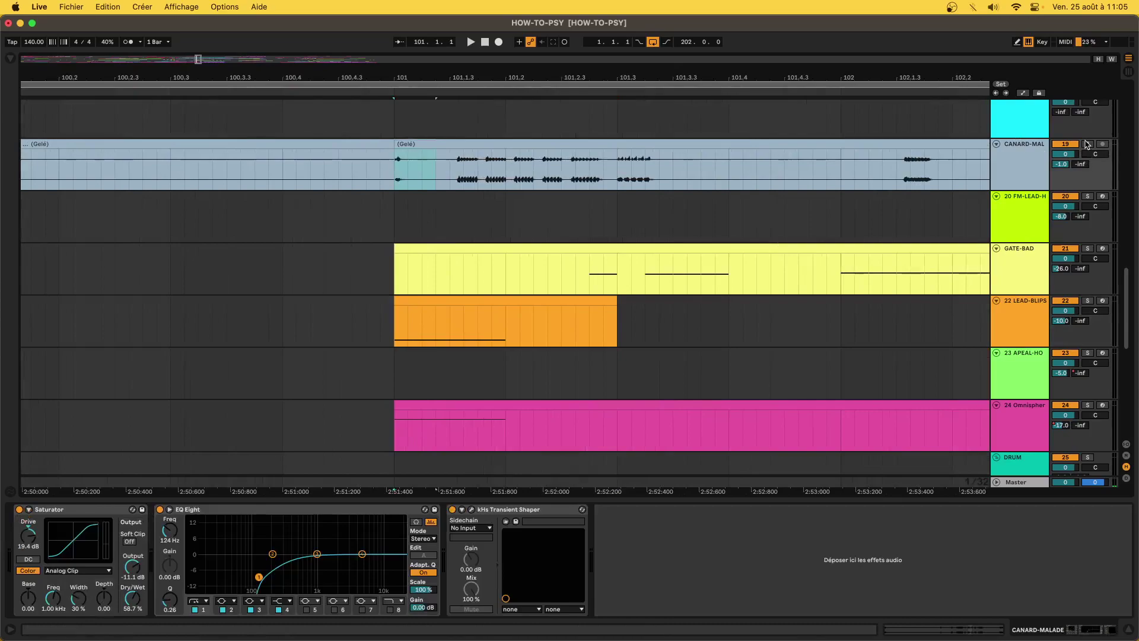
key("space")
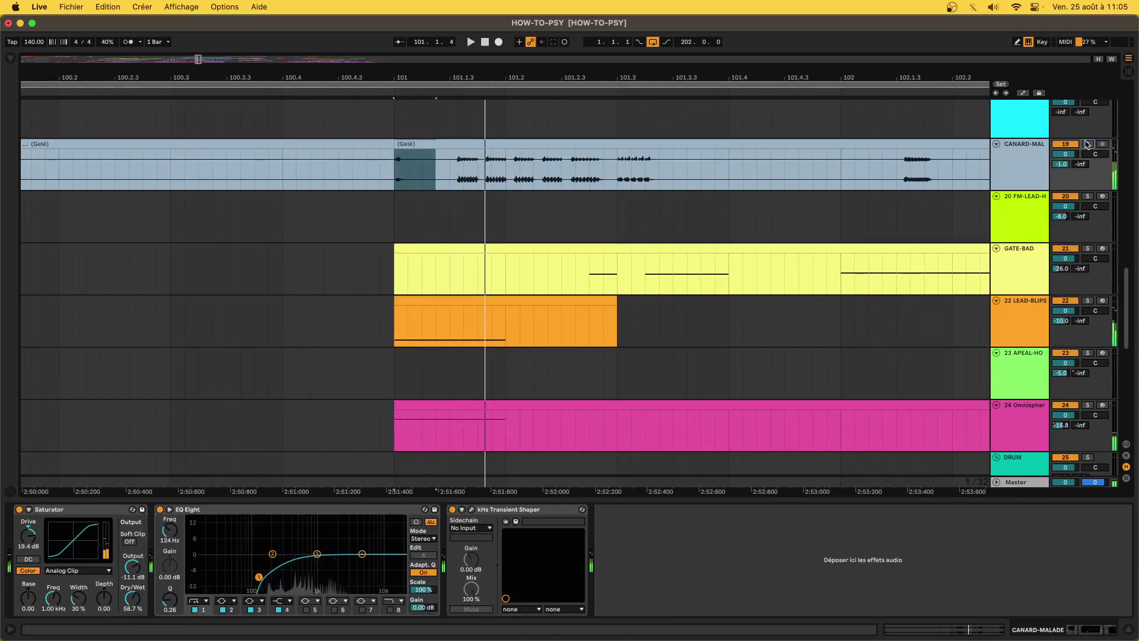
left_click_drag(391, 178, 434, 179)
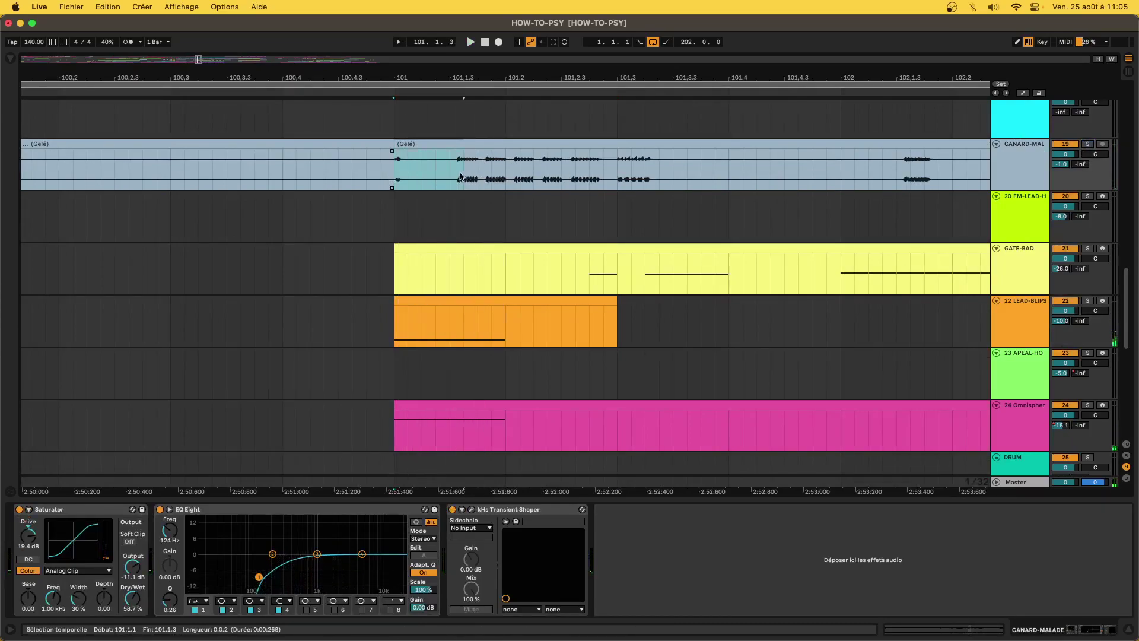
key("Delete")
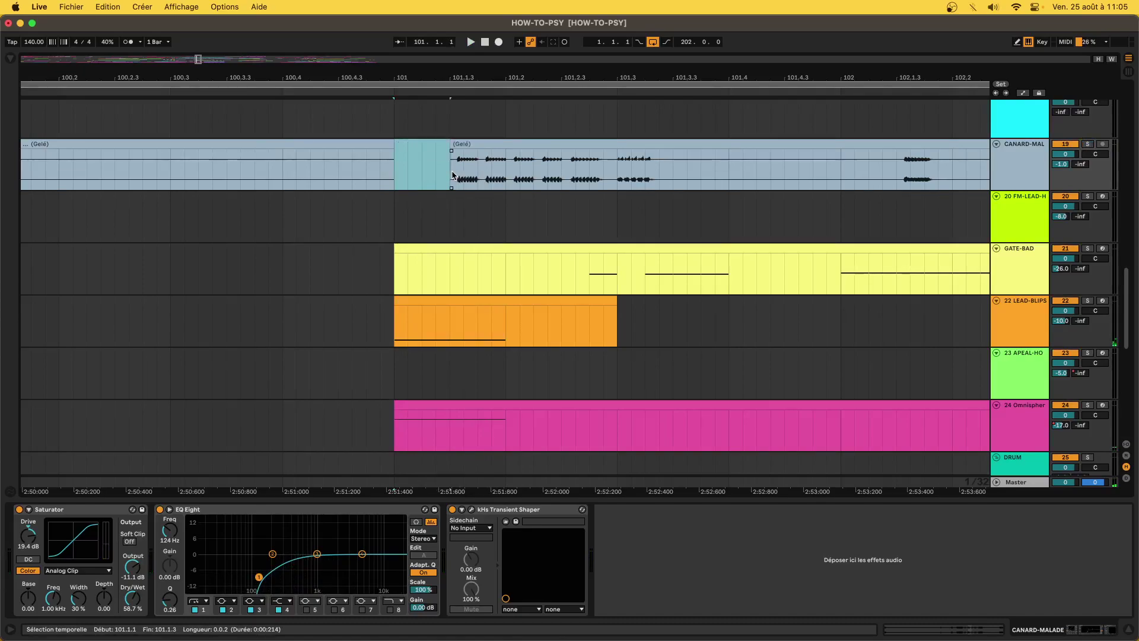
Play the LEAD-BLIPS track from bar 101 in solo and end the solo.
left_click(388, 305)
left_click(1092, 300)
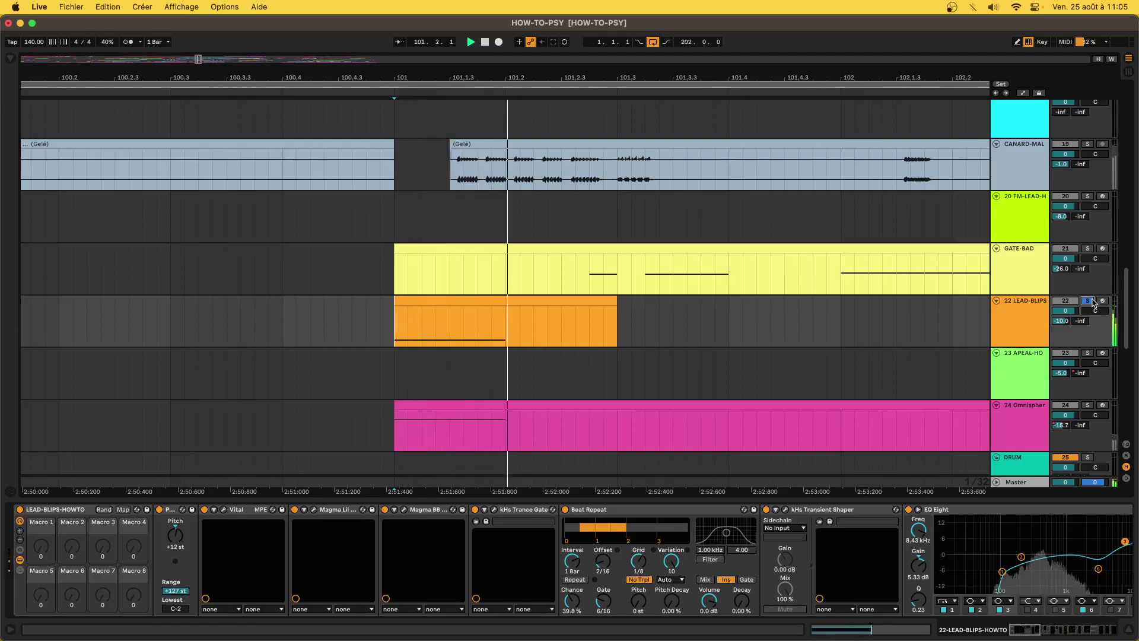
left_click(1092, 300)
Display the Omnisphere track's device chain and play its clip from bar 101 within the mix.
key("minus")
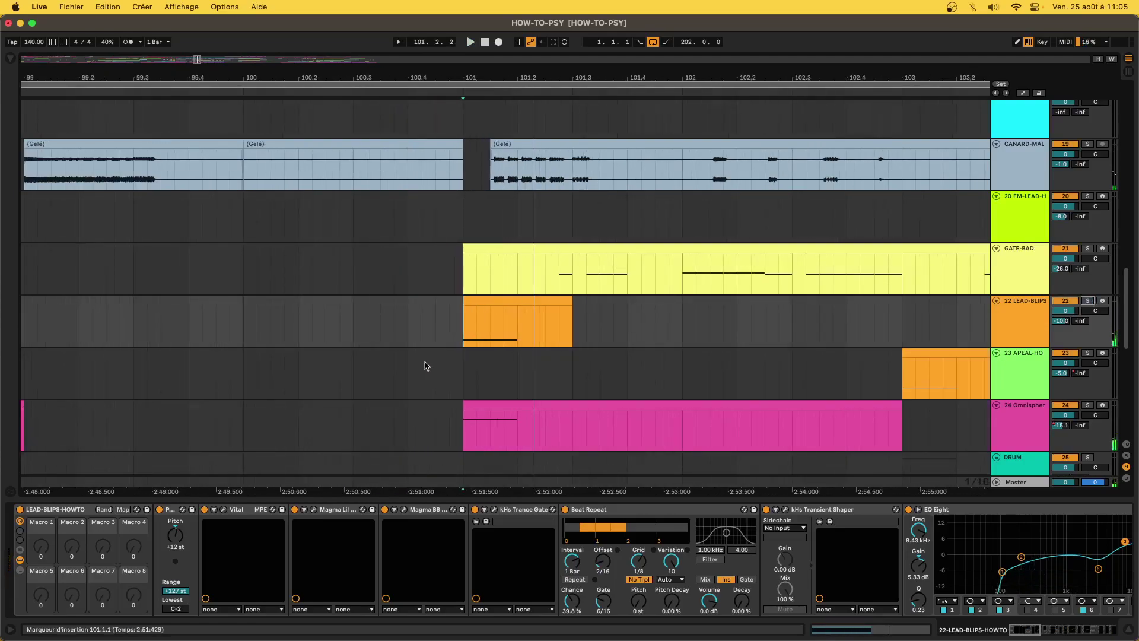
left_click(461, 425)
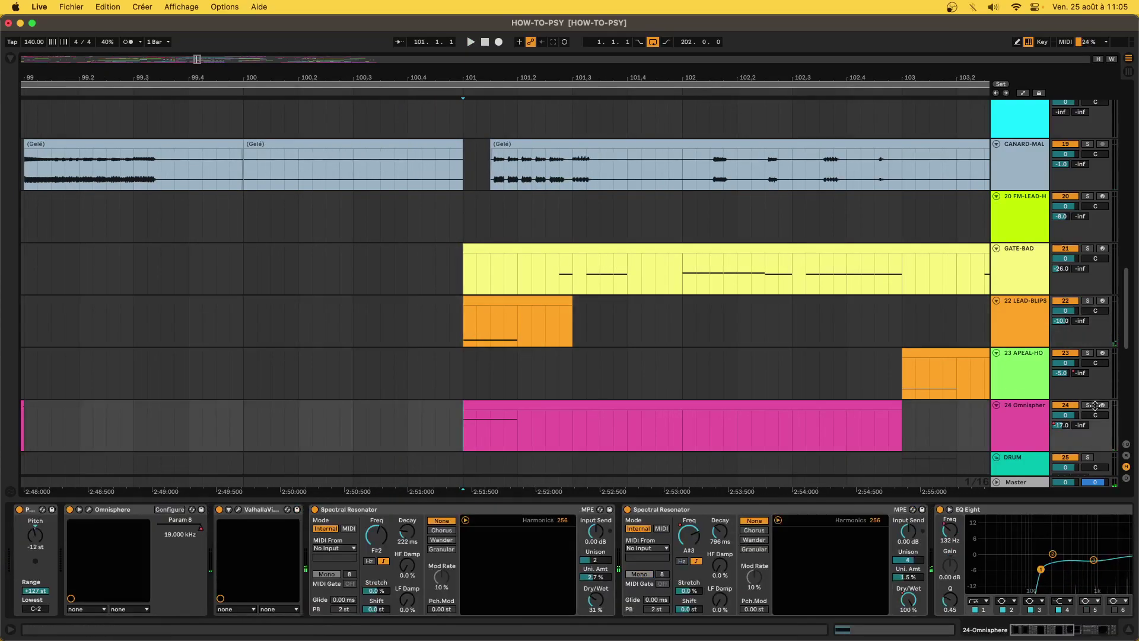
key("space")
key("space")
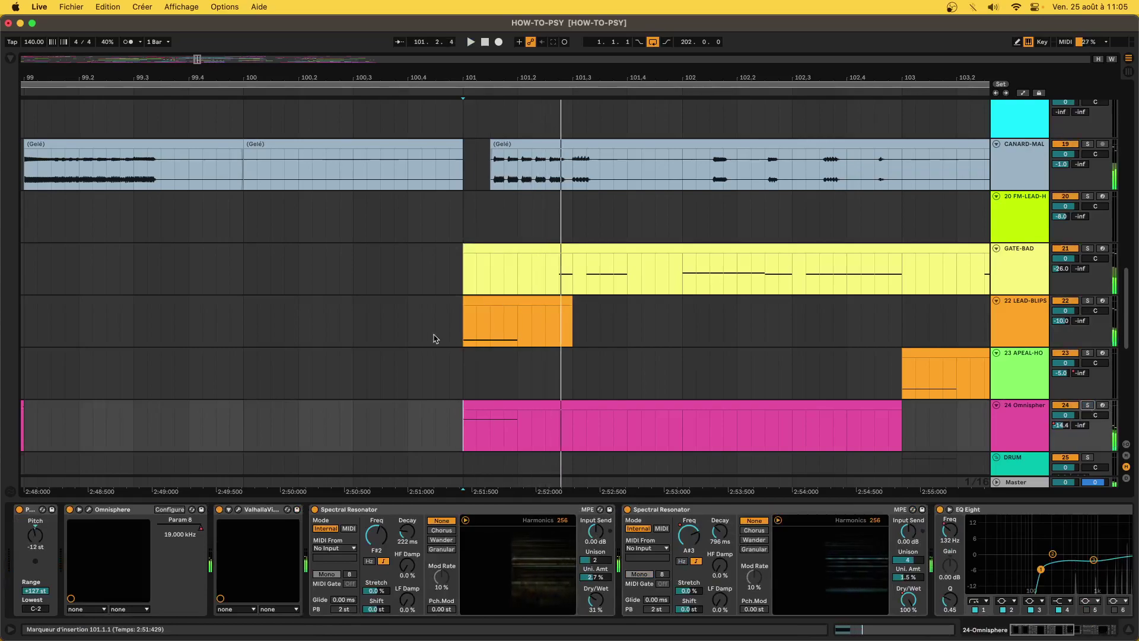
Look over the clips around bar 101 and display the CANARD-MAL, APEAL-HO and GATE-BAD device chains.
key("minus")
key("minus")
left_click(432, 217)
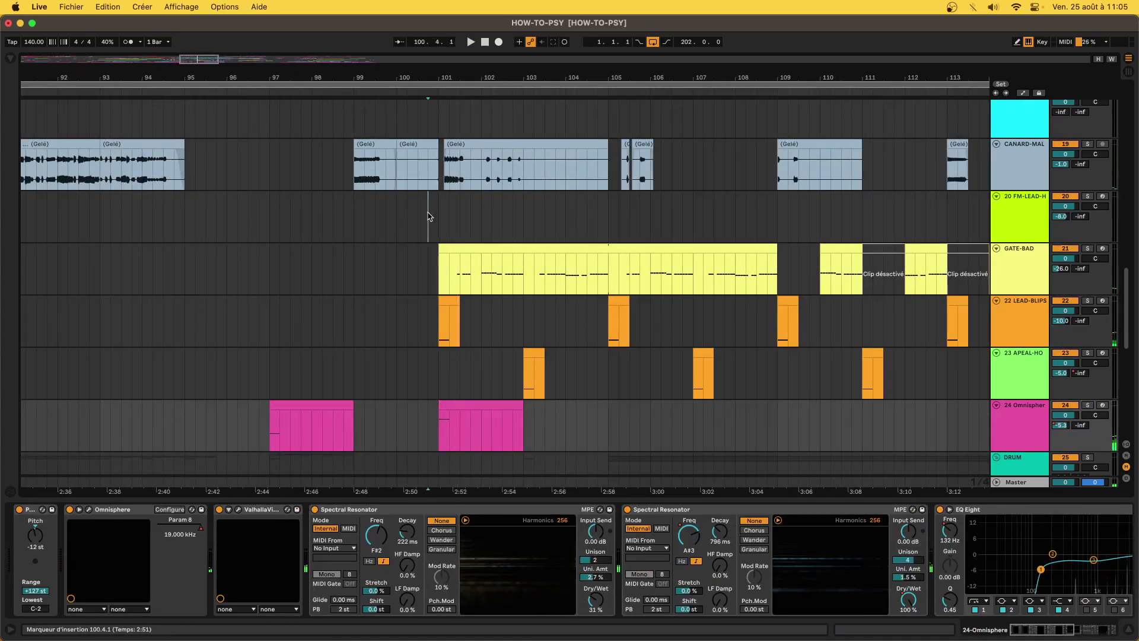
left_click(432, 172)
scroll(432, 172, "up", 3)
scroll(433, 171, "down", 10)
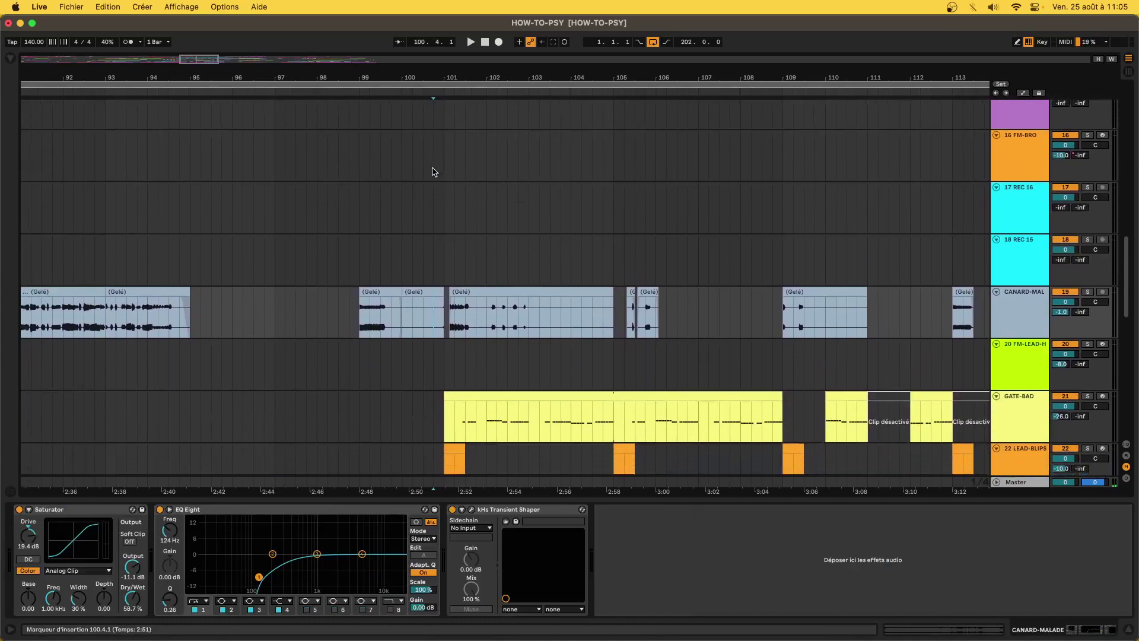
key("plus")
key("plus")
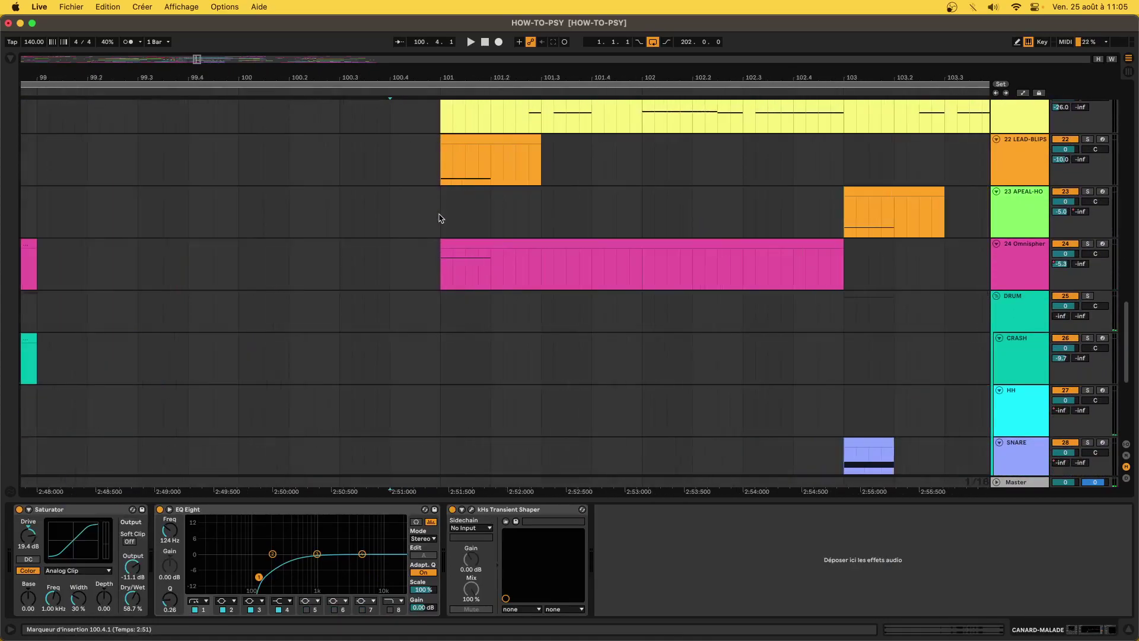
left_click(420, 205)
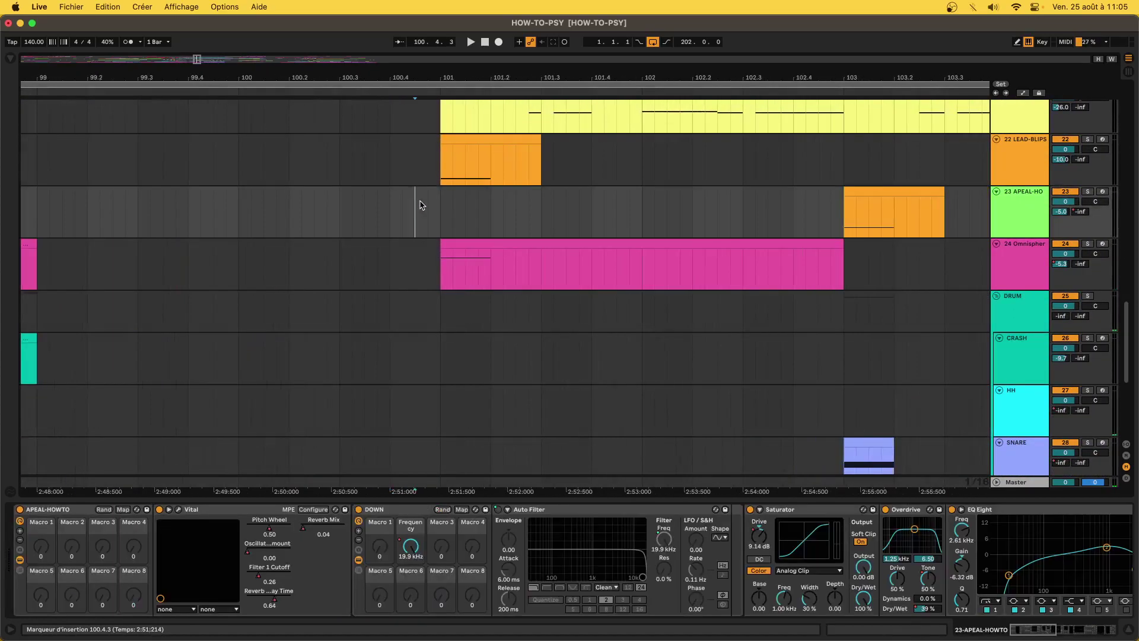
key("minus")
key("minus")
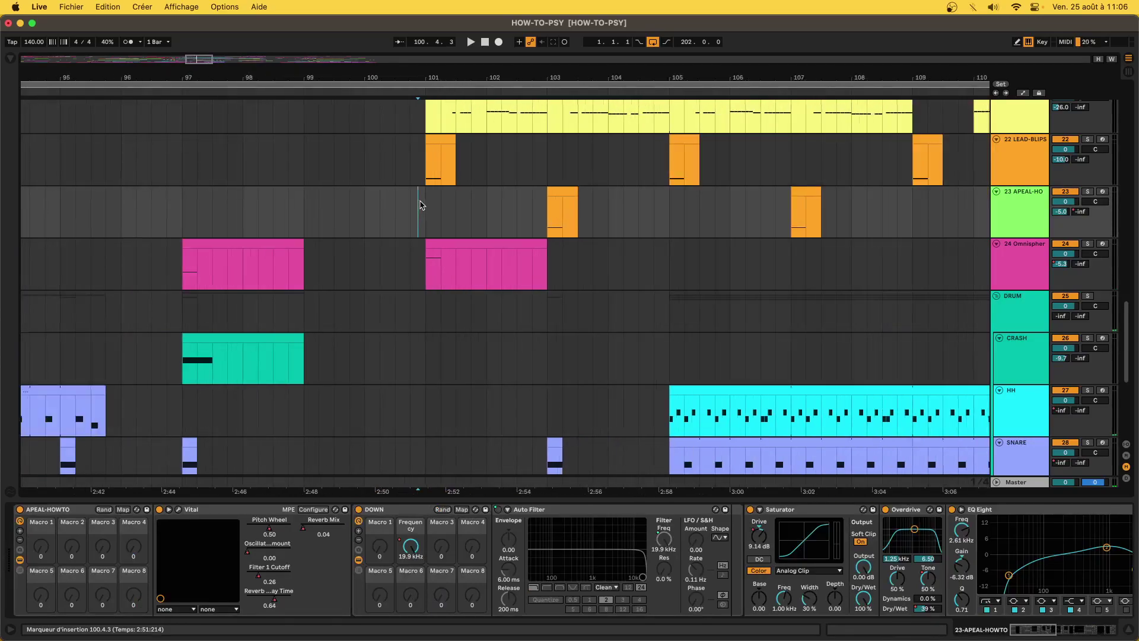
scroll(419, 203, "up", 5)
left_click(399, 264)
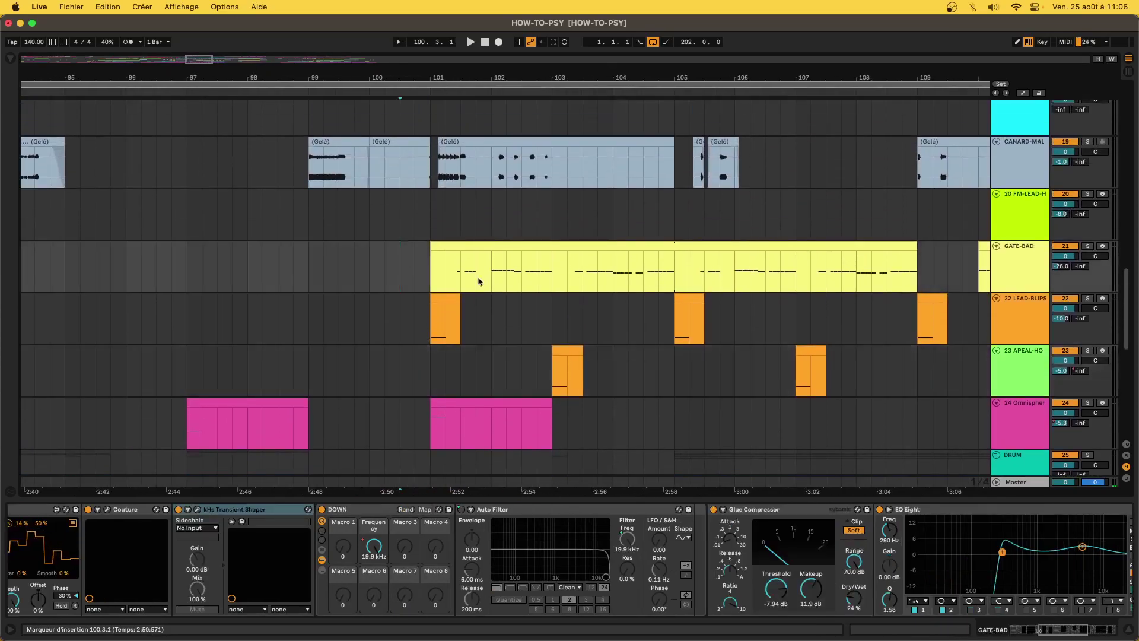
Audition the APEAL-HO track's clips at bars 83 and 89 within the mix and select the stretch around them from bar 81.
left_click(443, 297)
key("minus")
key("minus")
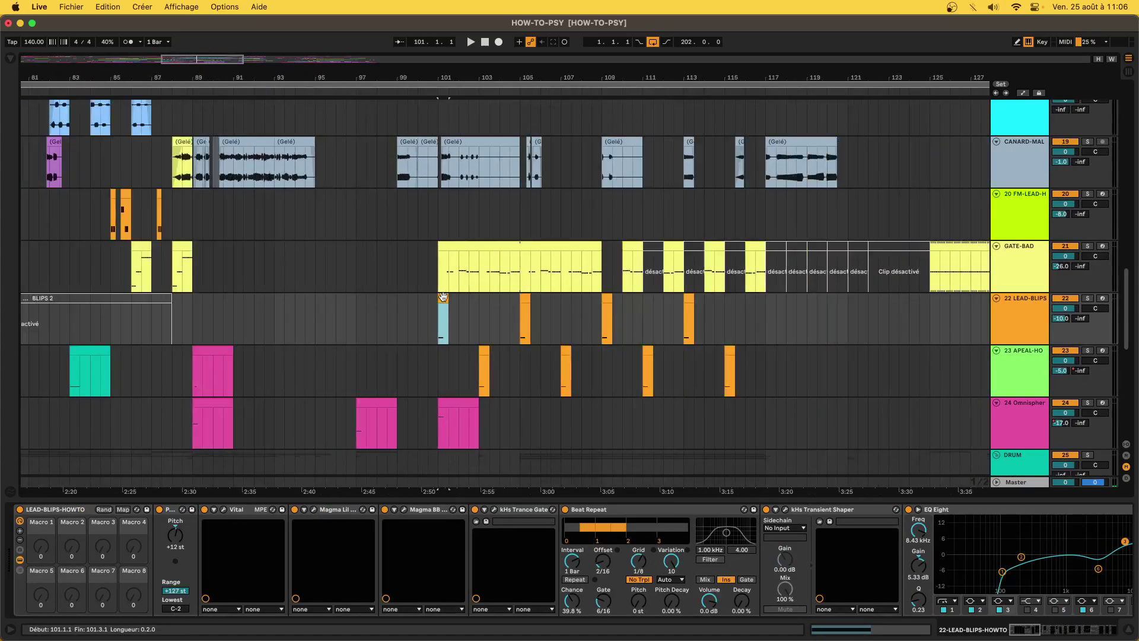
scroll(444, 298, "down", 3)
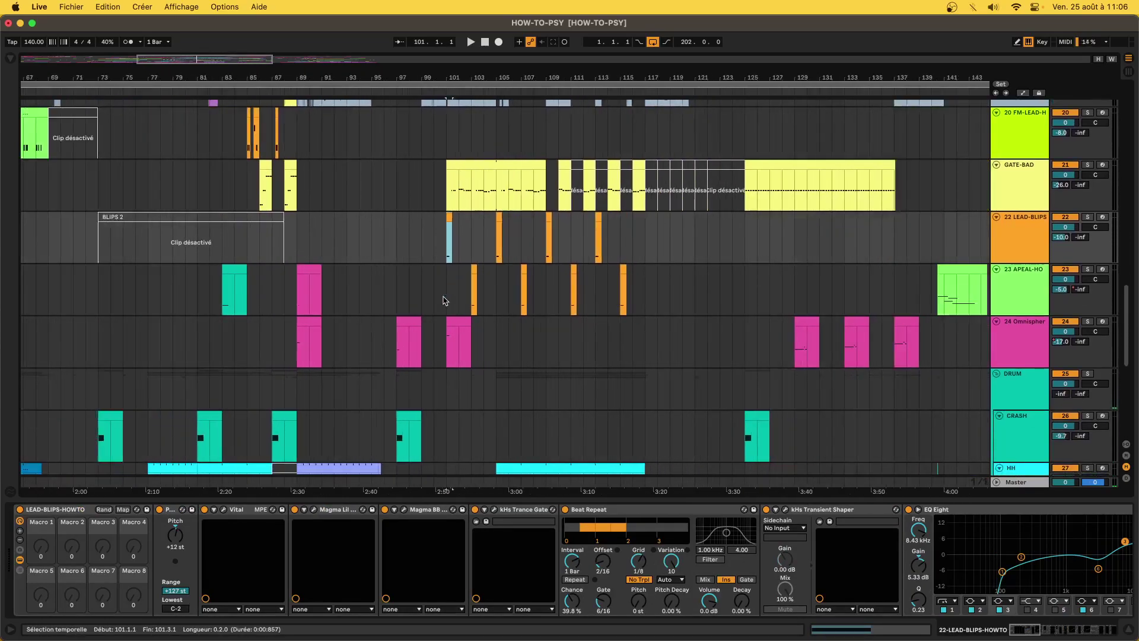
key("minus")
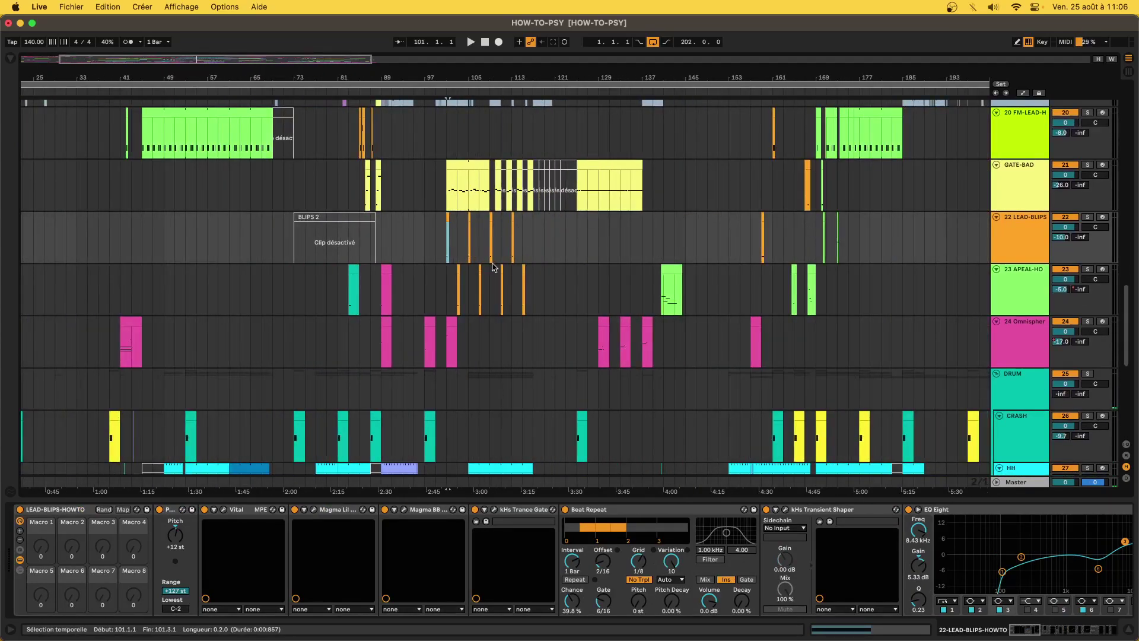
left_click(460, 273)
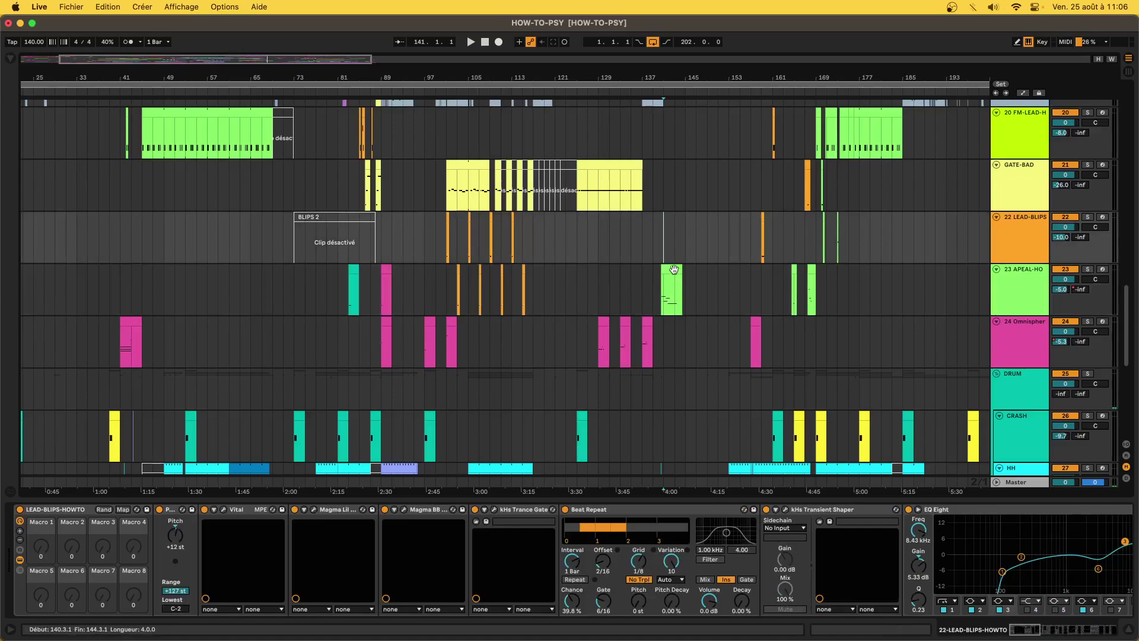
left_click(672, 268)
left_click(352, 268)
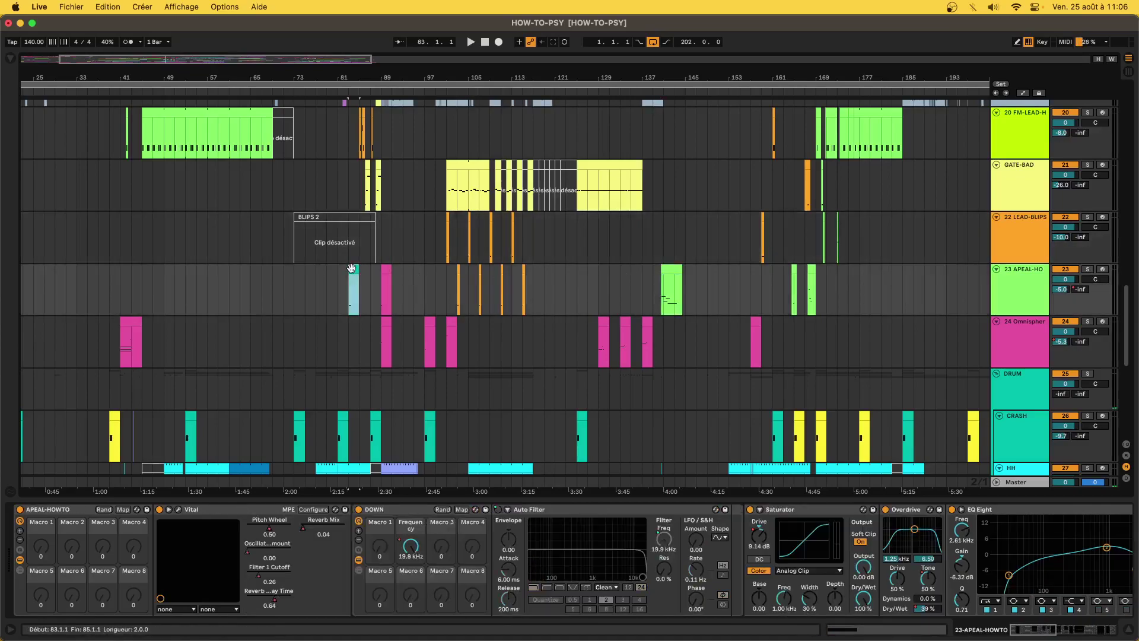
key("space")
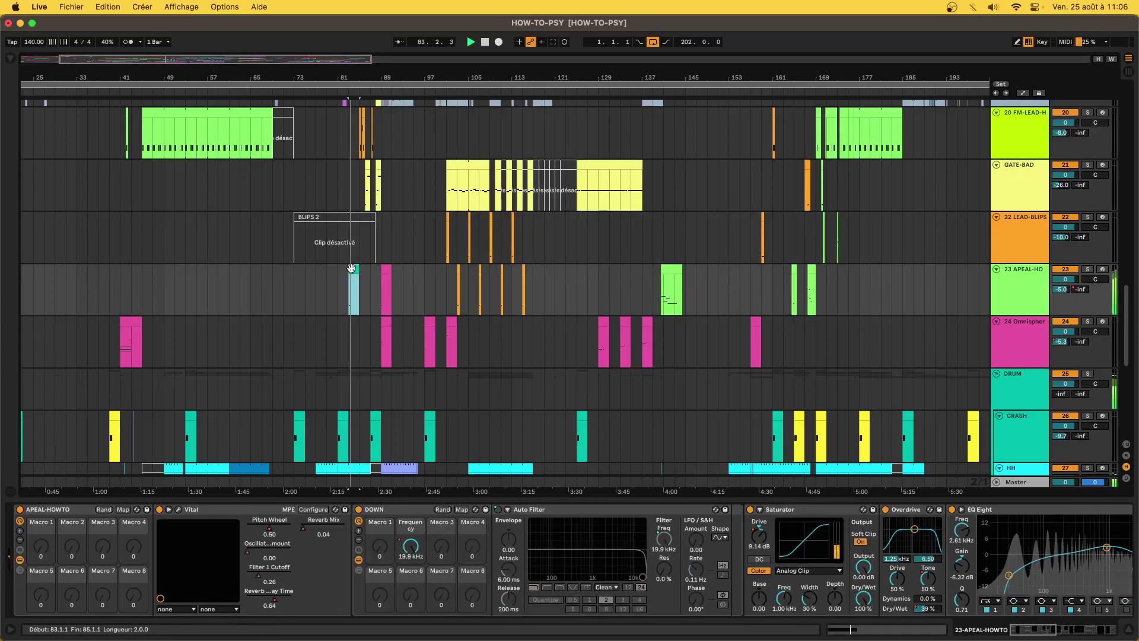
left_click(386, 271)
key("space")
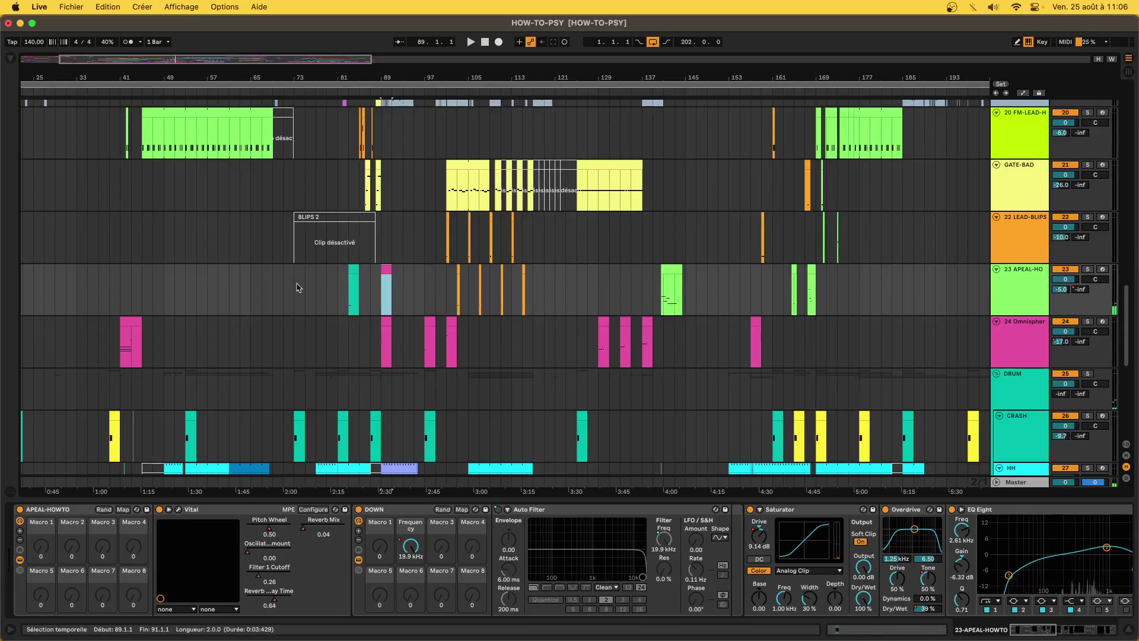
left_click_drag(334, 296, 414, 303)
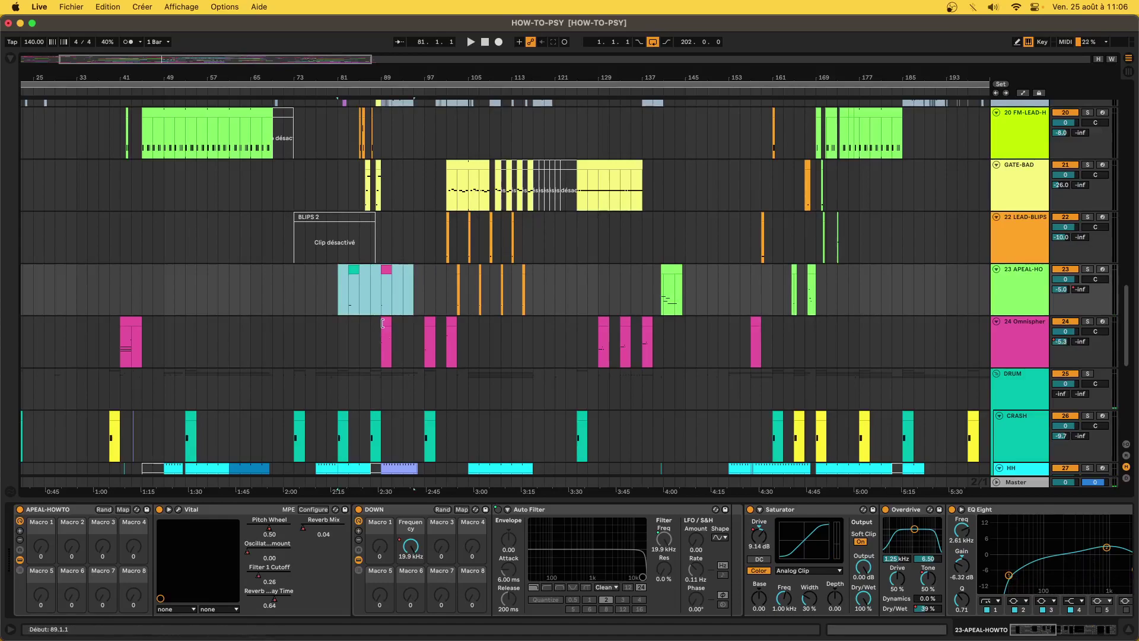
Solo the Omnisphere track and audition its pink clips from bar 89 to bar 101.
left_click(386, 343)
key("space")
left_click(1087, 320)
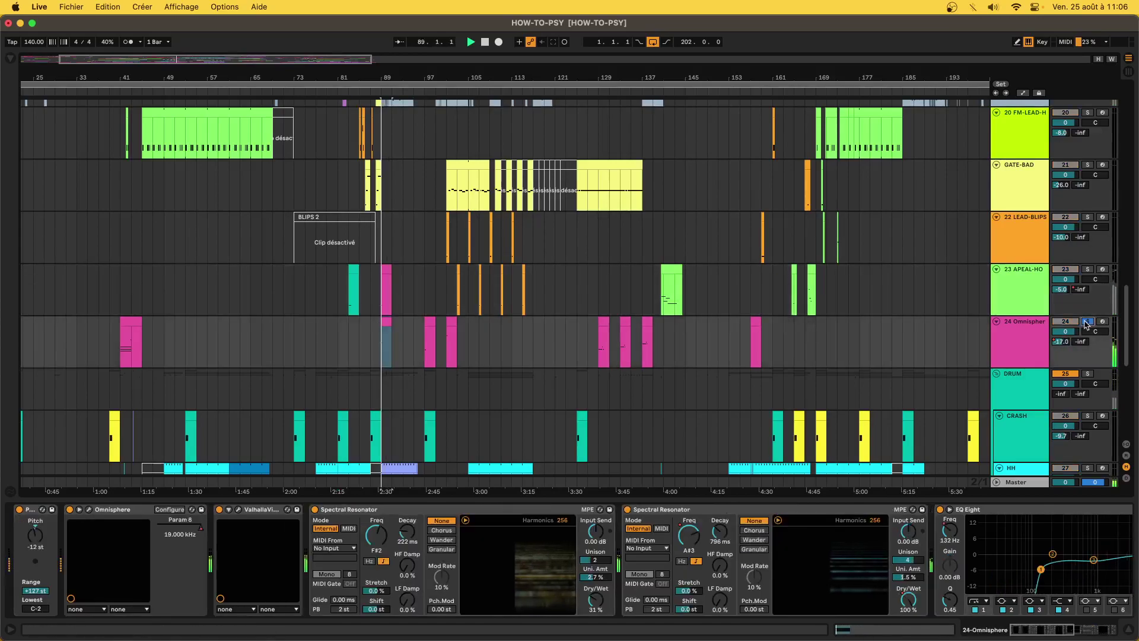
left_click_drag(386, 322, 428, 321)
key("ctrl+d")
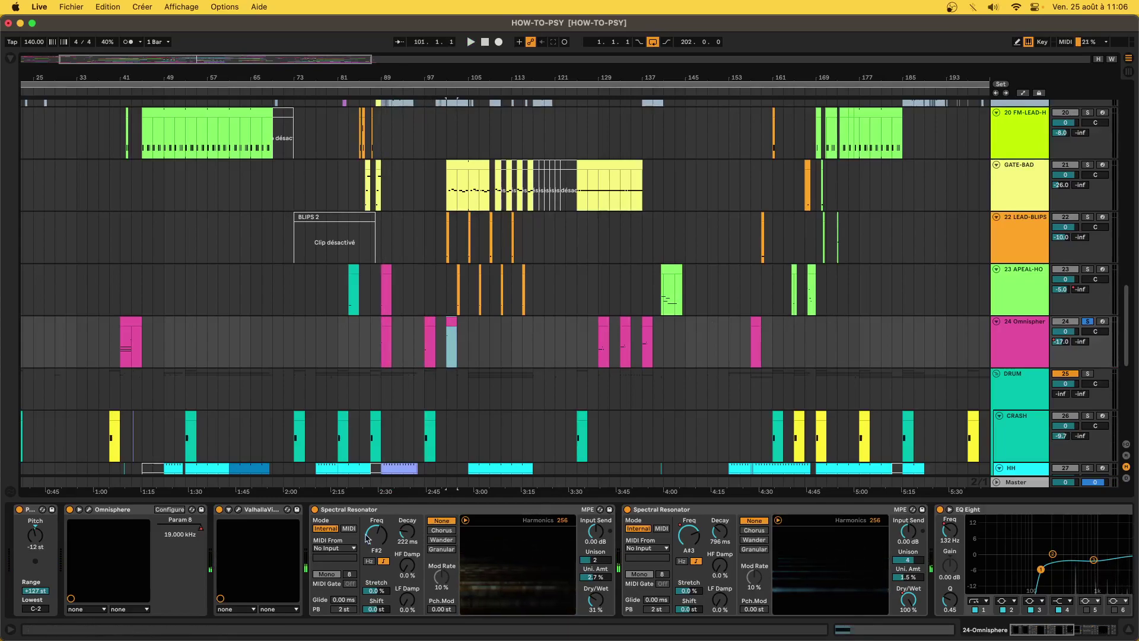
Examine the Omnisphere track's Spectral Resonators and following effects while playing its clips at bars 101 and 129 in solo.
left_click(315, 509)
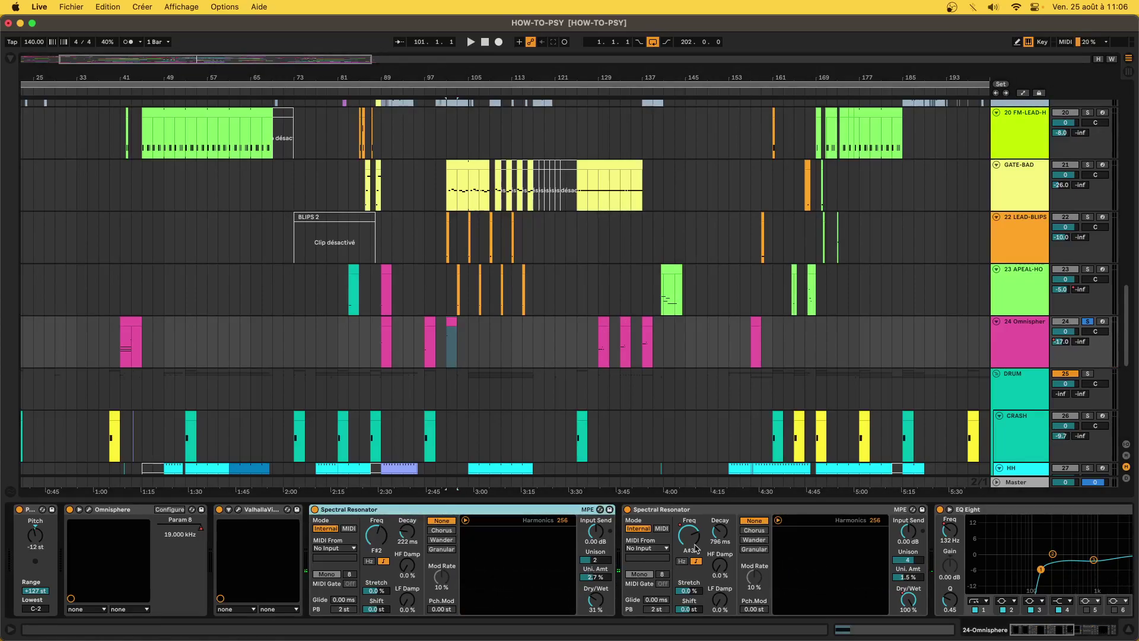
scroll(1034, 569, "right", 10)
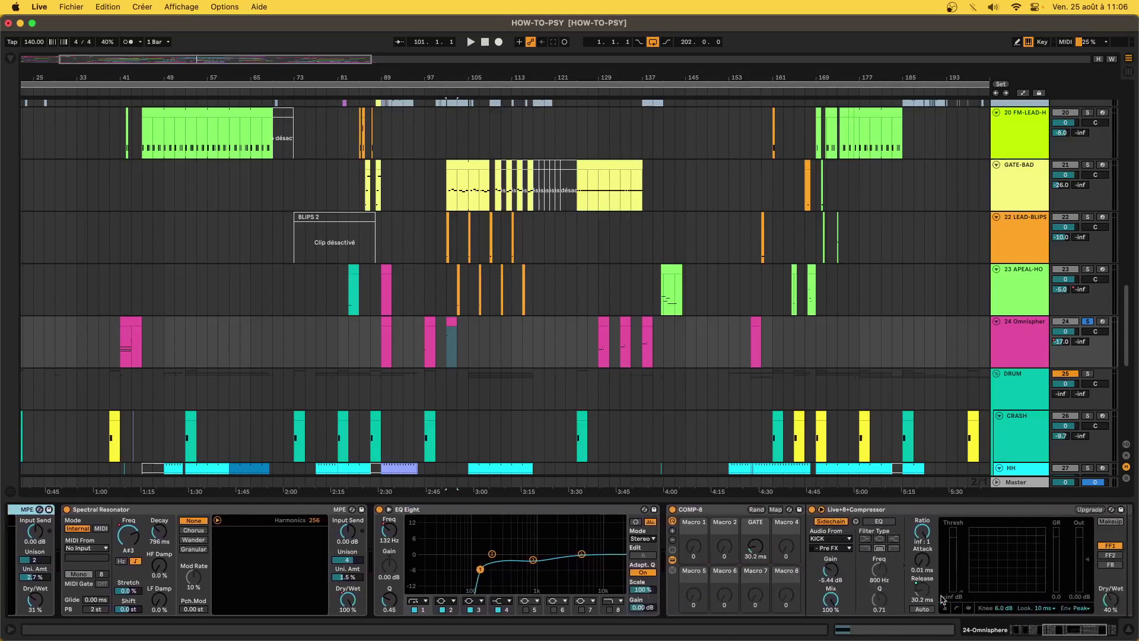
key("space")
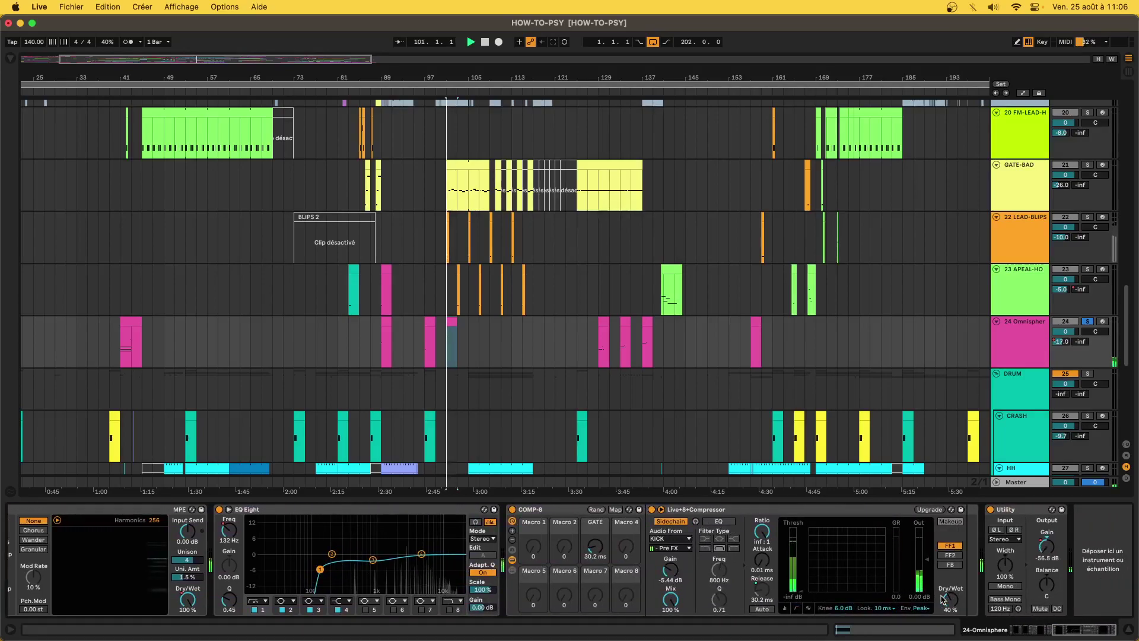
left_click(601, 323)
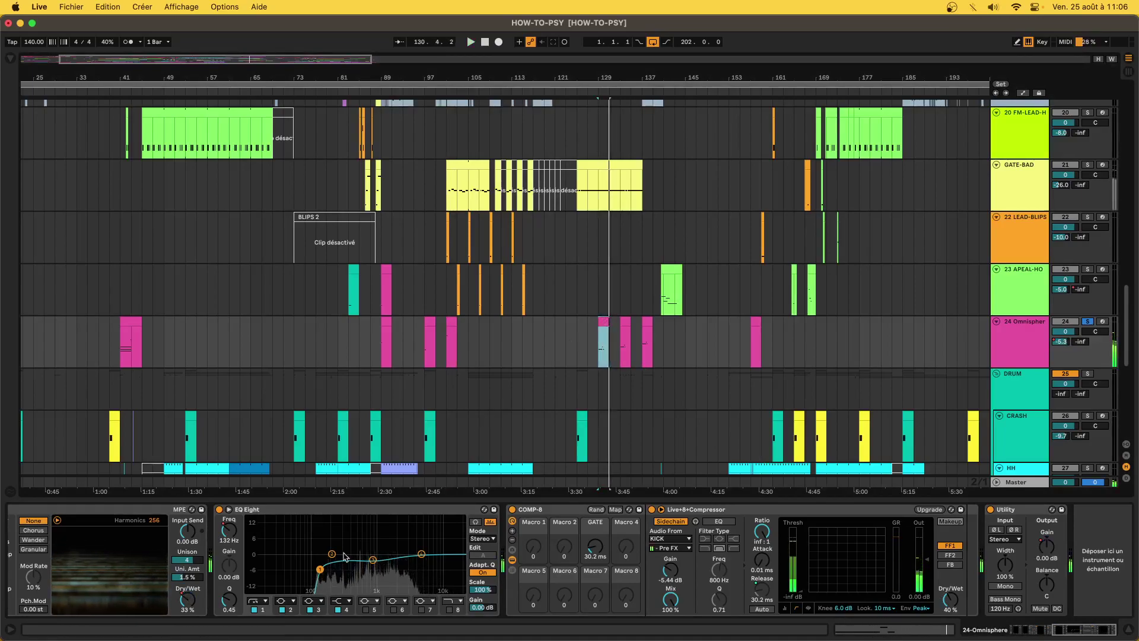
View the Omnisphere instrument's loaded patch, close its window, and play the bar 129 clip with the track's solo ended.
scroll(92, 511, "left", 10)
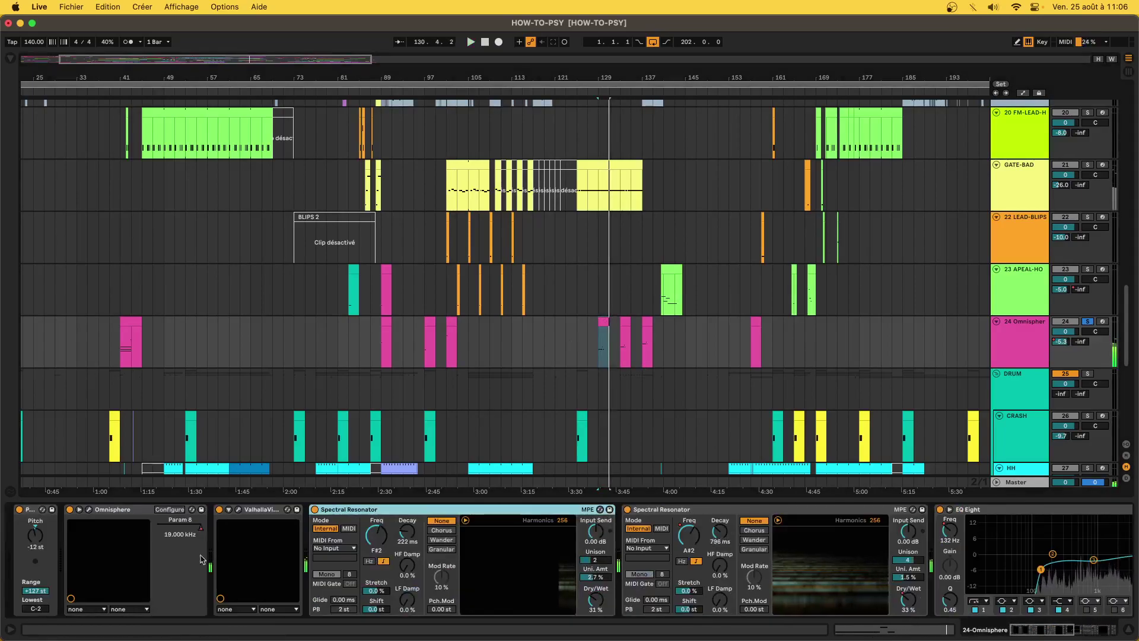
left_click(89, 510)
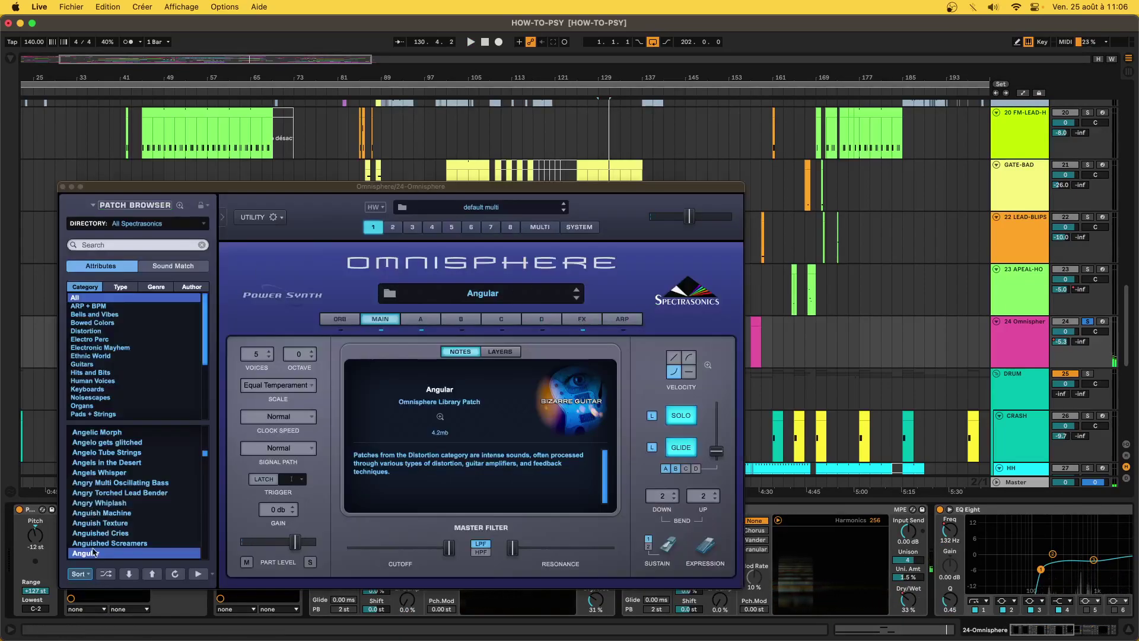
left_click(63, 187)
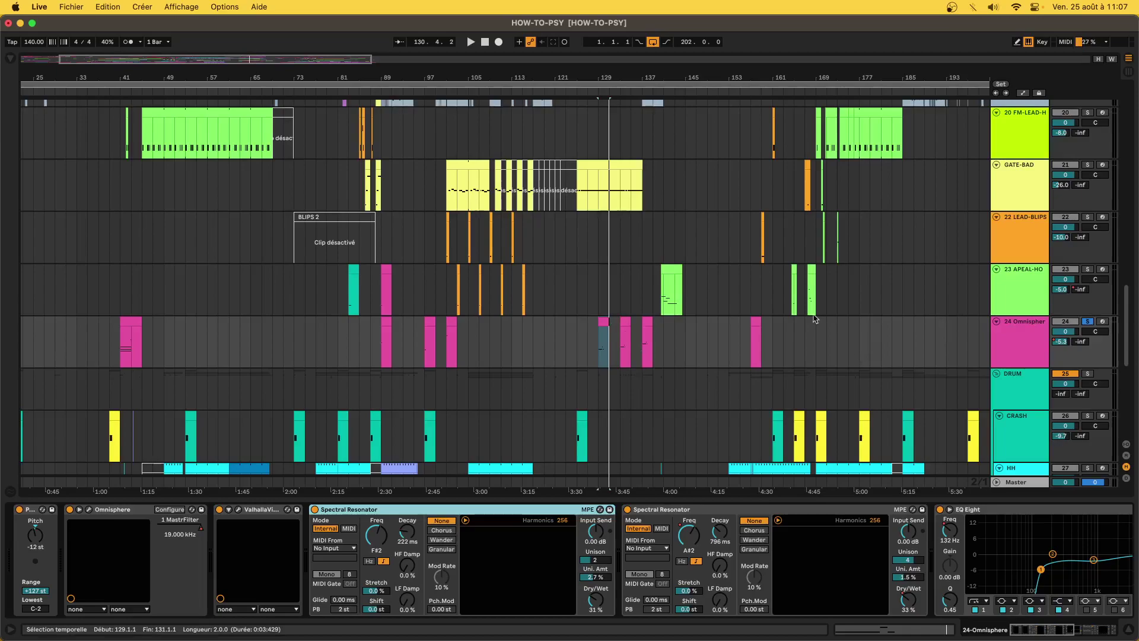
key("space")
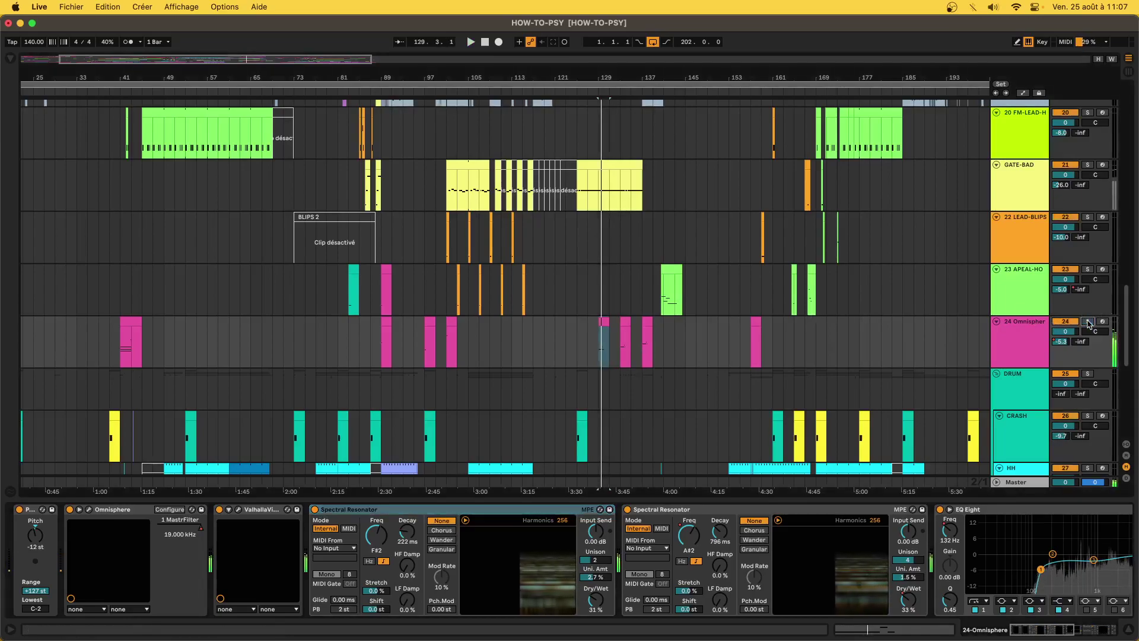
Audition the Omnisphere track's clips at bars 133, 157, 89 and 41 within the mix.
left_click(1087, 321)
left_click(623, 318)
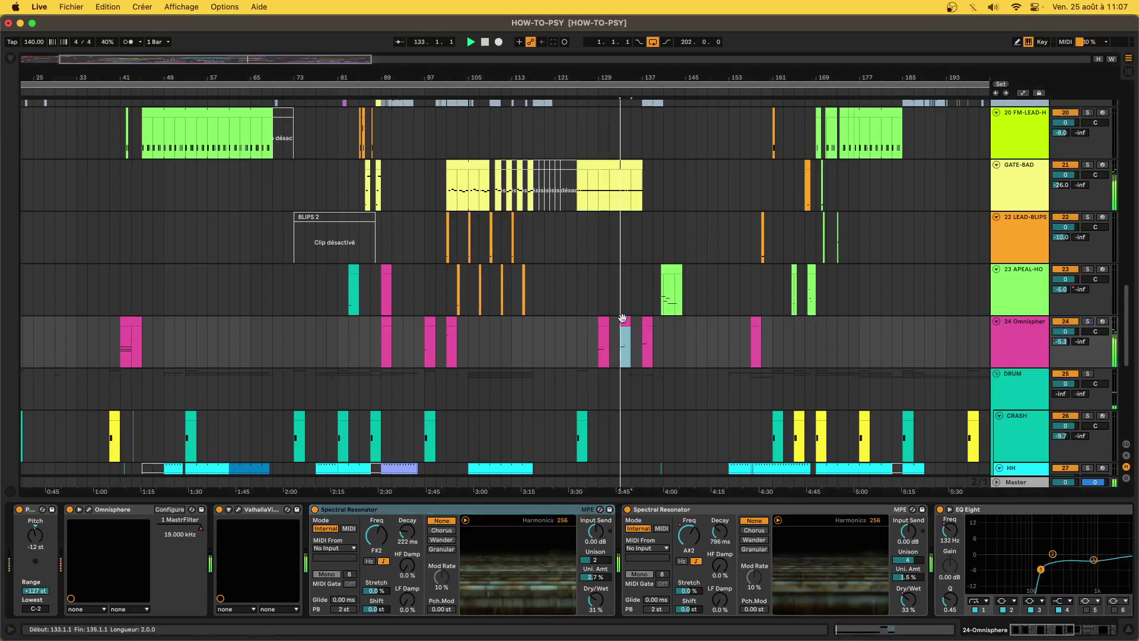
left_click(752, 324)
left_click(752, 325)
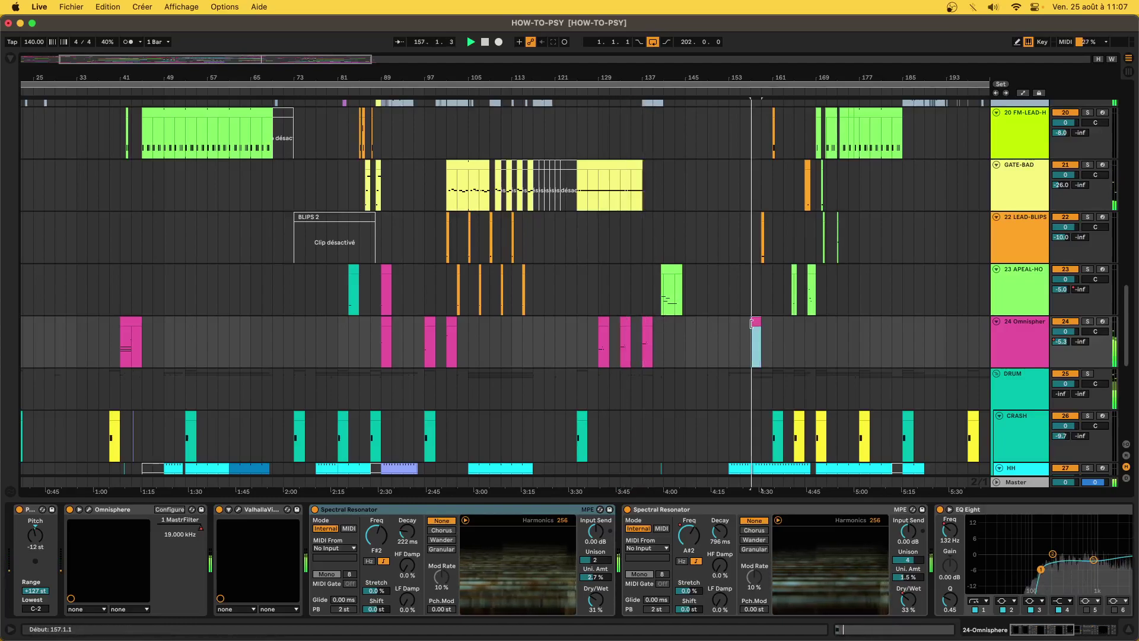
left_click(386, 320)
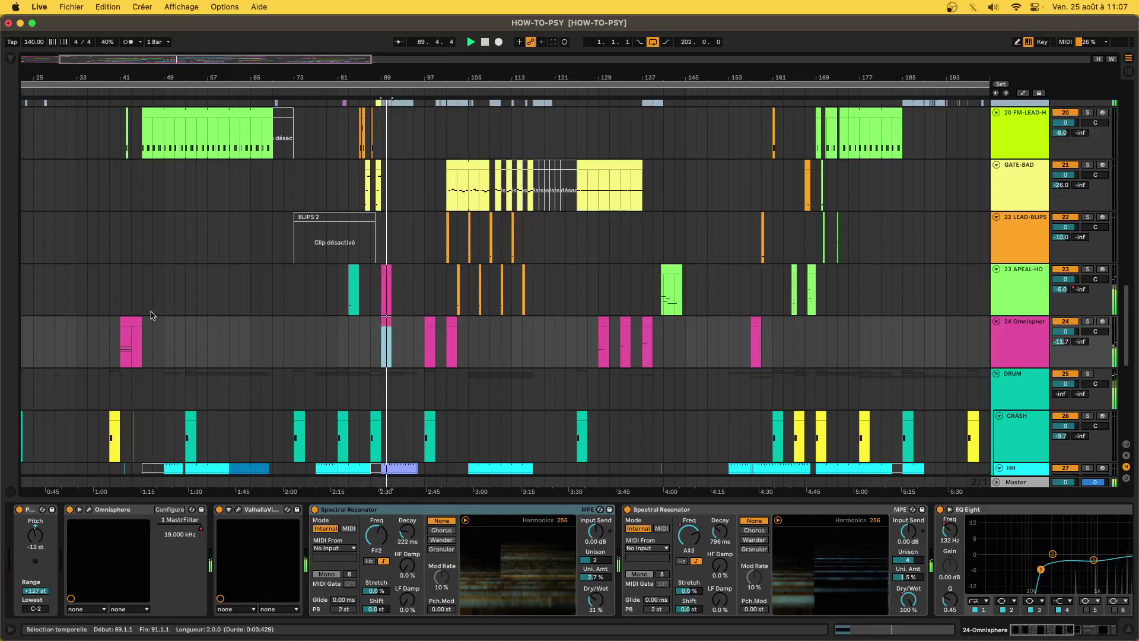
left_click(128, 320)
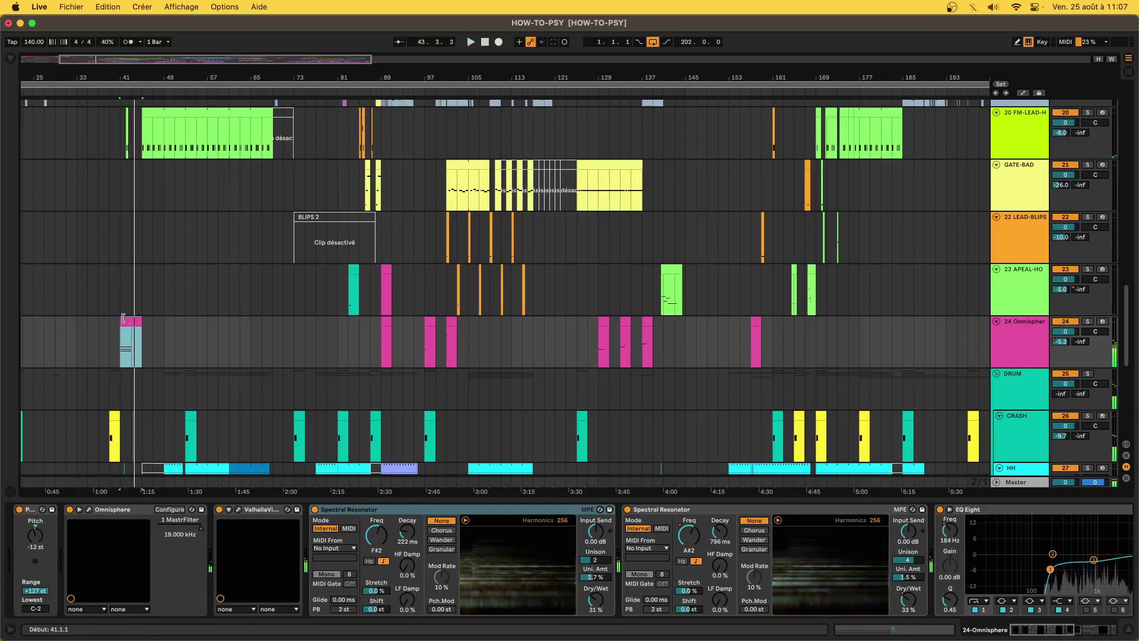
left_click(123, 322)
Survey the drum, bass and kick tracks below the leads and show the DRUM group's effect.
left_click(121, 147)
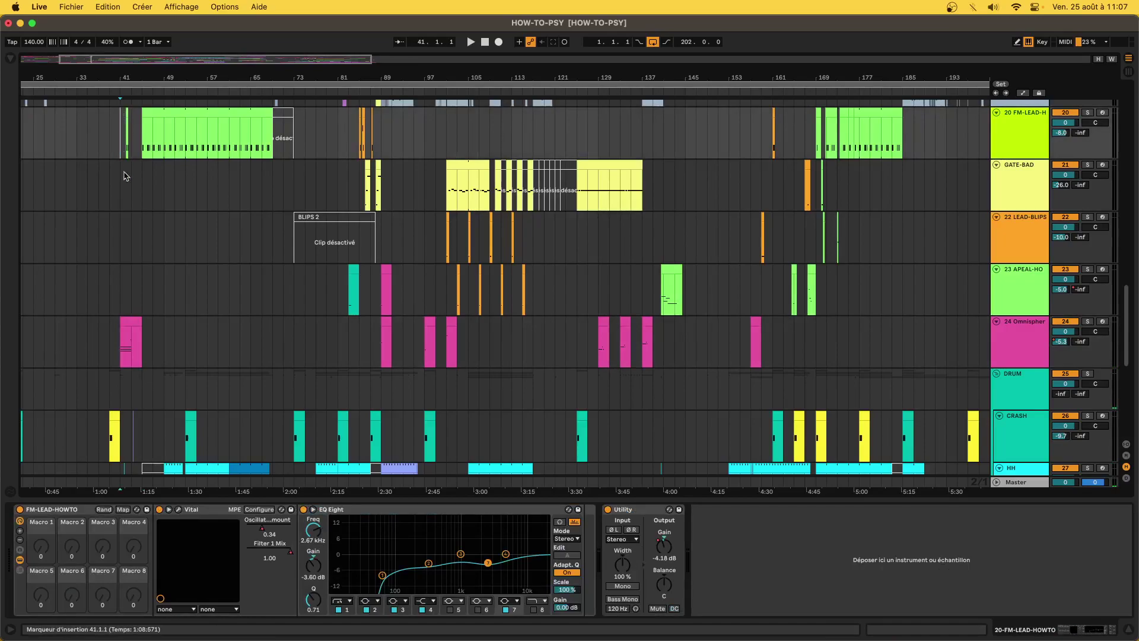
scroll(122, 195, "up", 3)
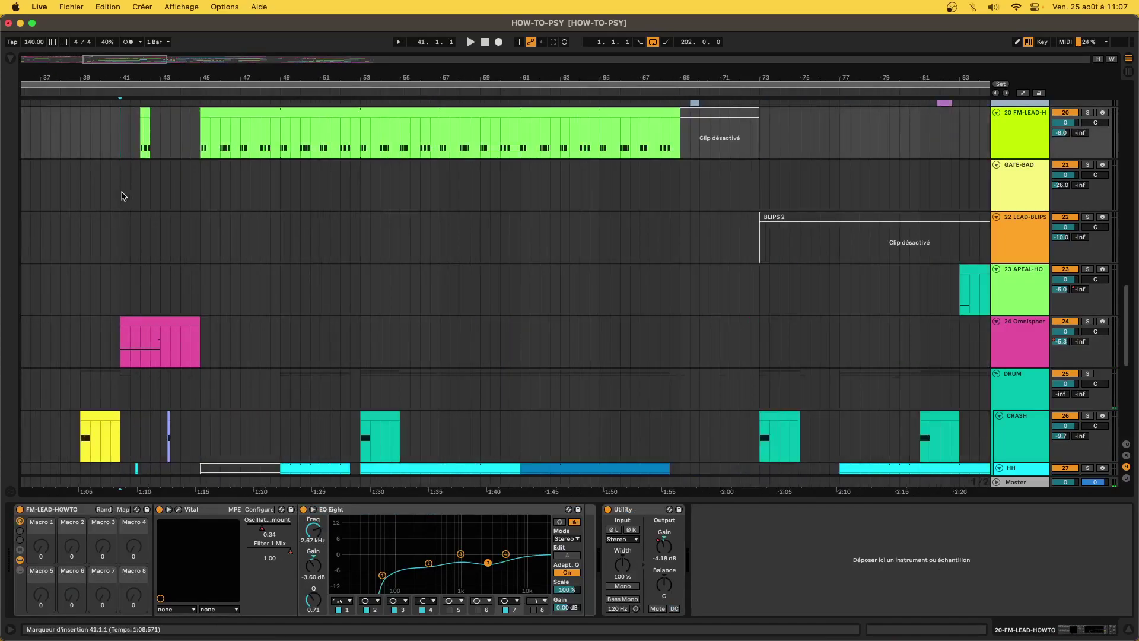
scroll(122, 196, "down", 3)
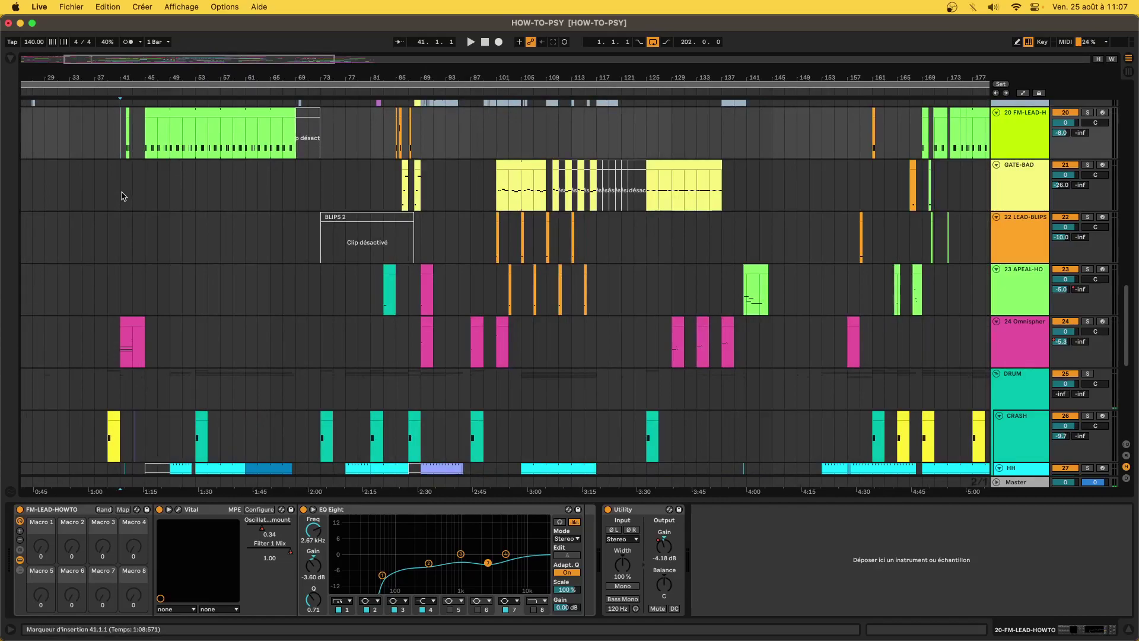
scroll(122, 196, "down", 6)
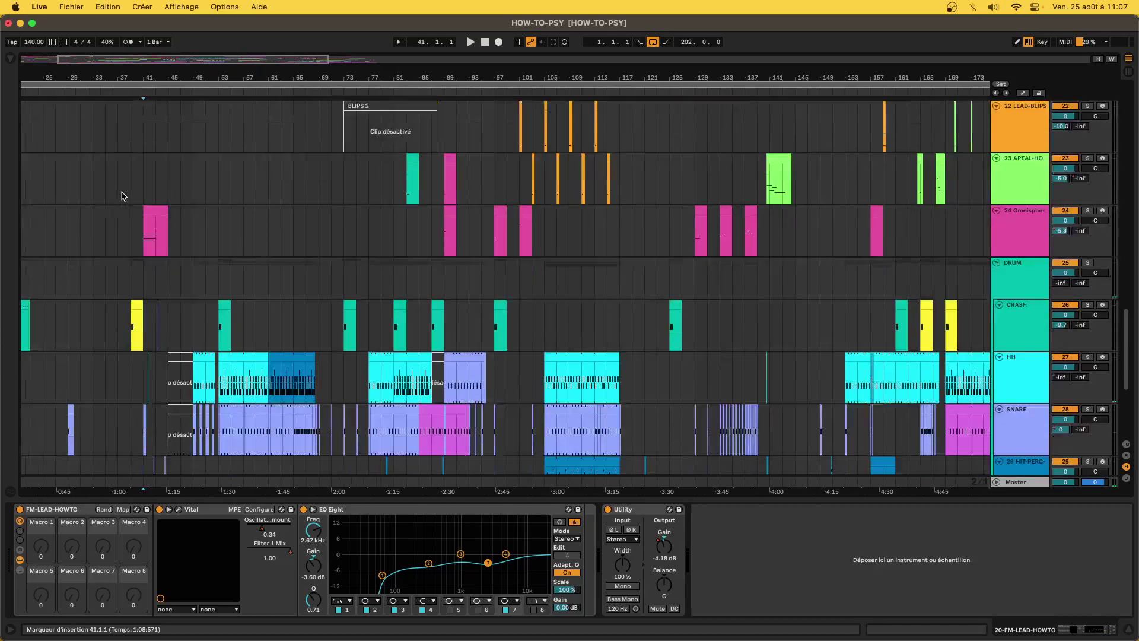
scroll(122, 196, "left", 3)
scroll(340, 239, "down", 5)
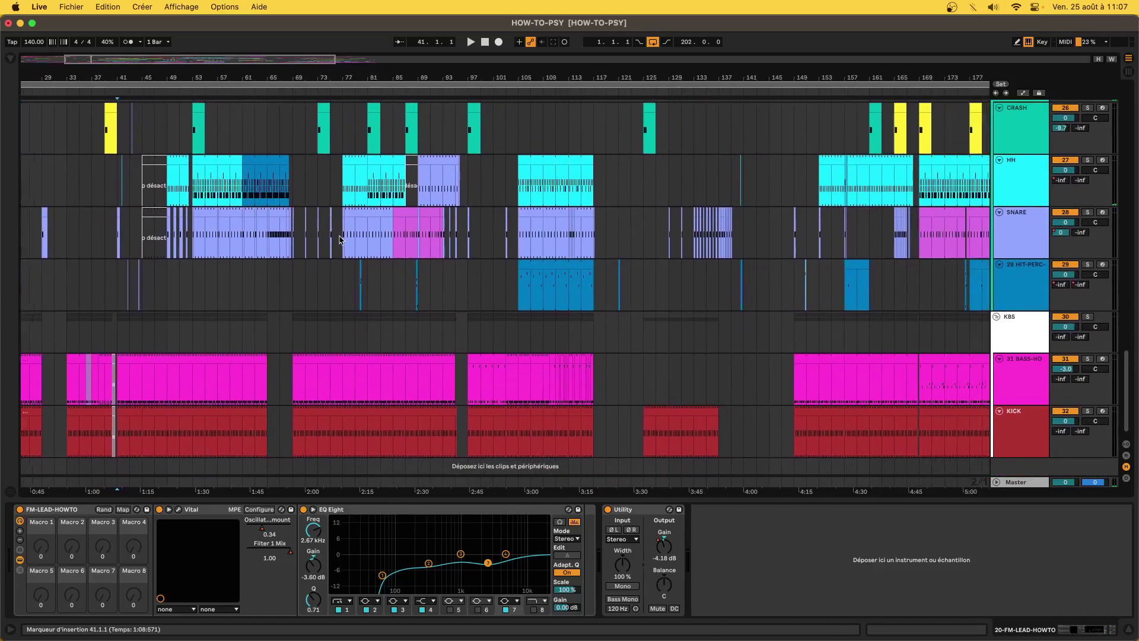
scroll(139, 246, "up", 4)
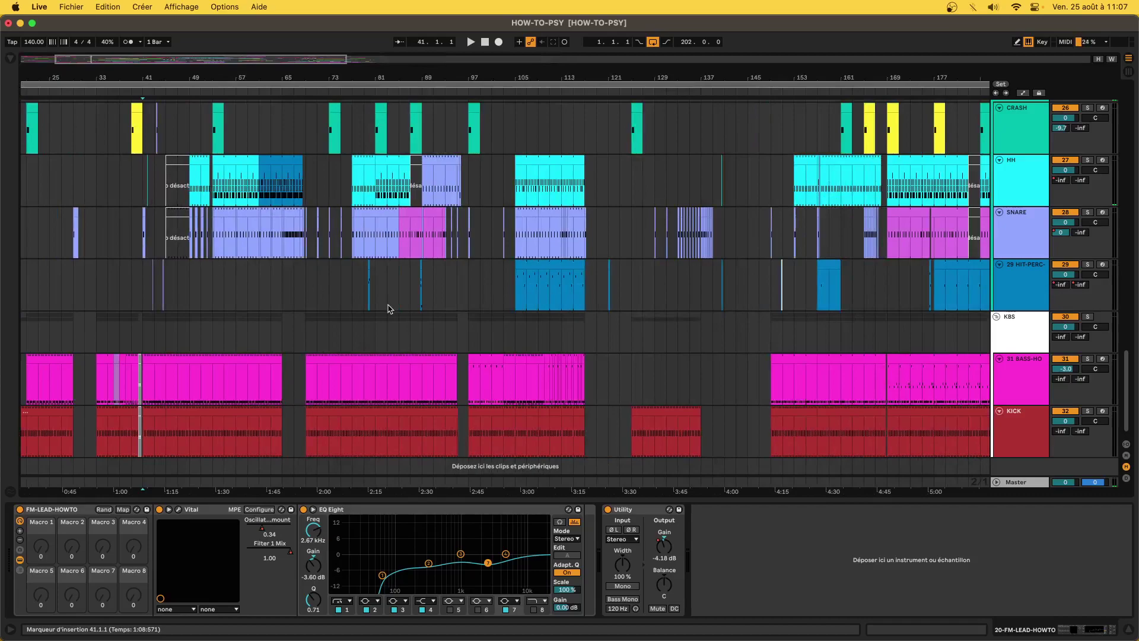
scroll(169, 290, "down", 2)
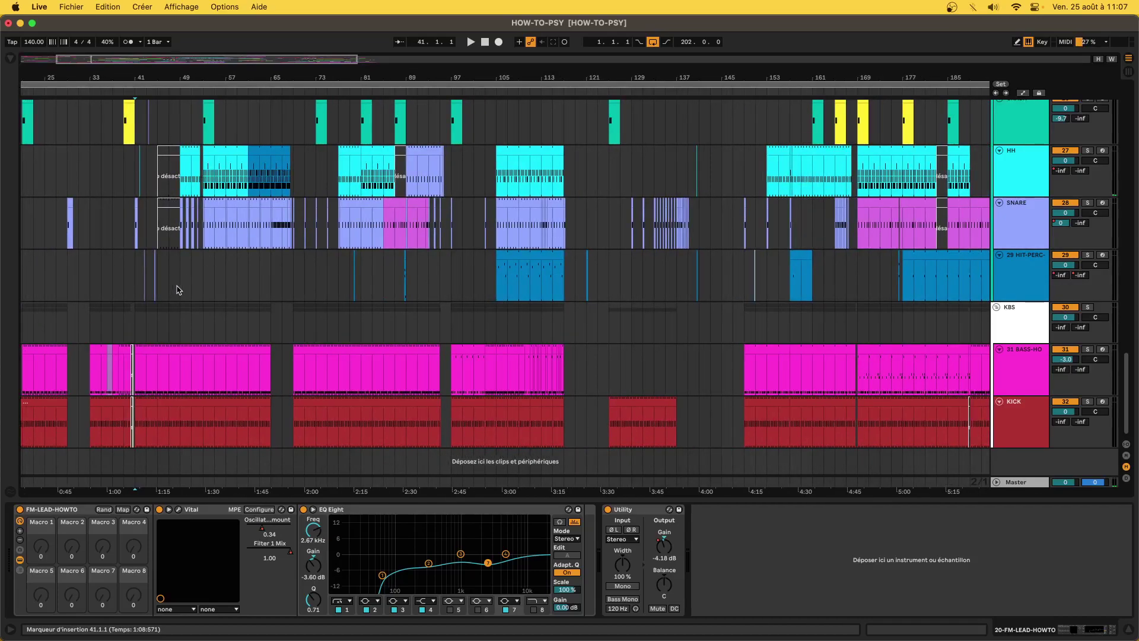
scroll(176, 289, "down", 3)
scroll(1035, 331, "up", 6)
scroll(1035, 331, "down", 1)
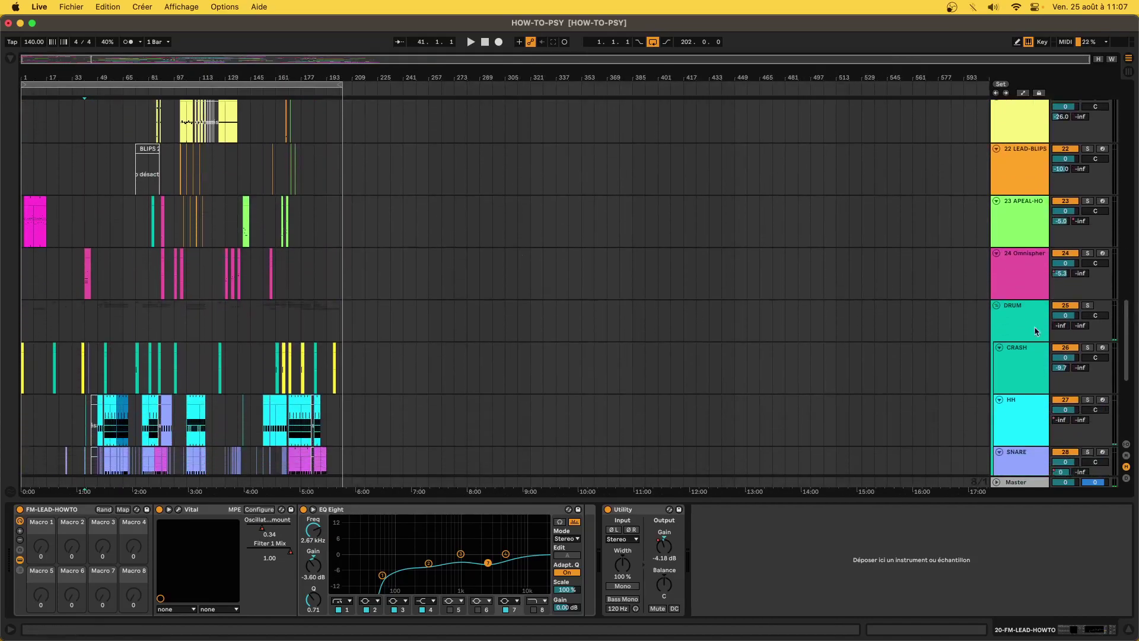
left_click(1015, 337)
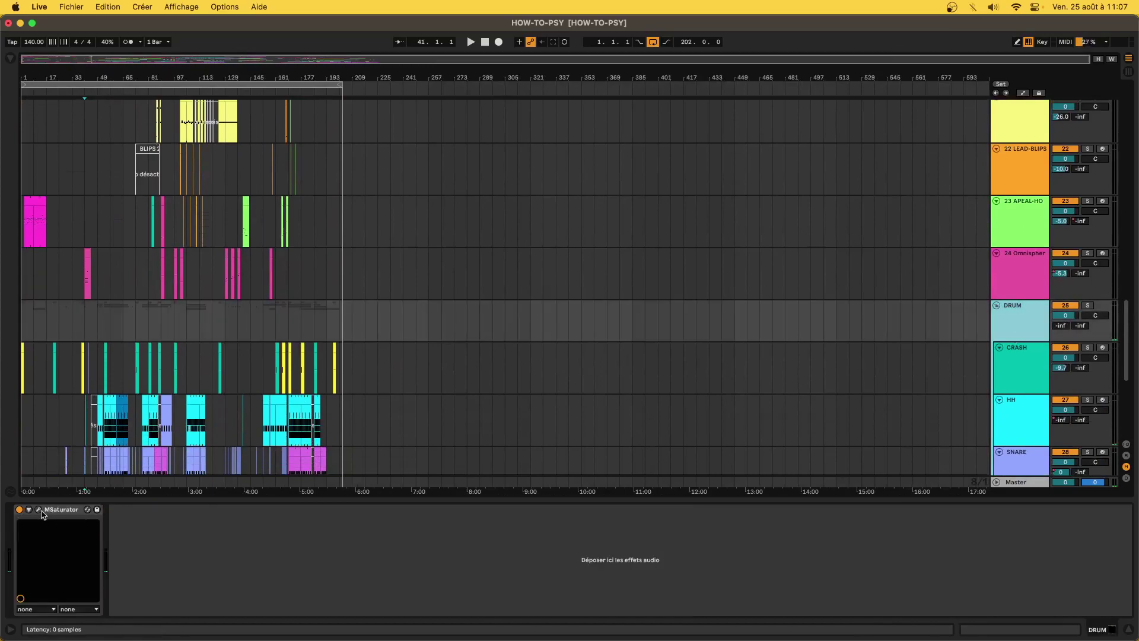
Play the CRASH track's clips at bars 161 and 165 and stop playback.
left_click(274, 366)
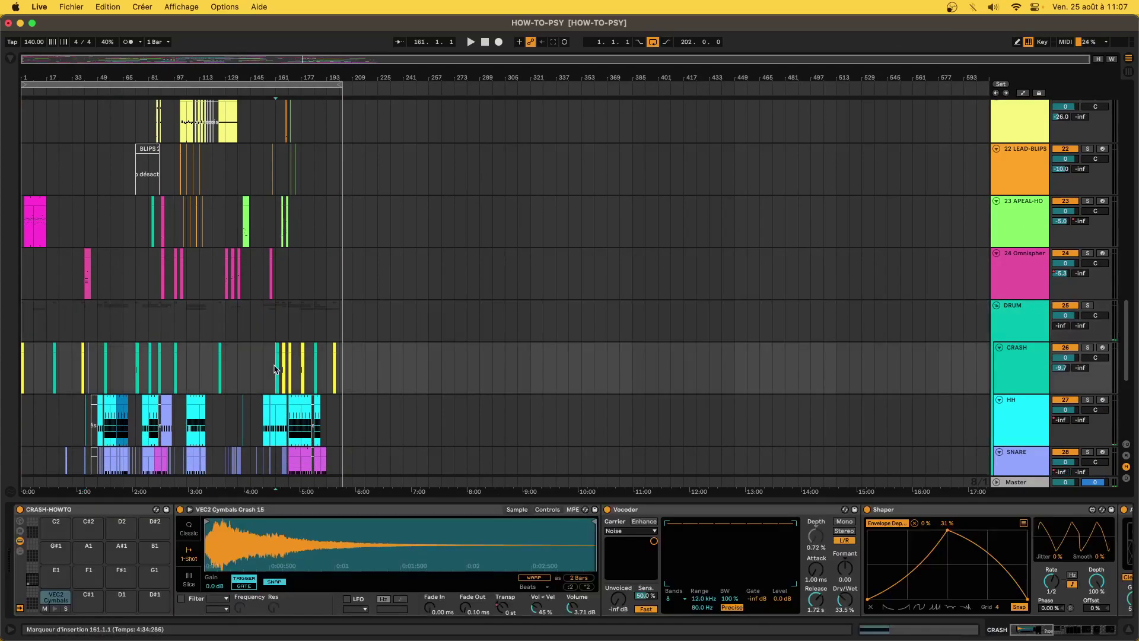
scroll(274, 366, "up", 5)
scroll(495, 524, "right", 15)
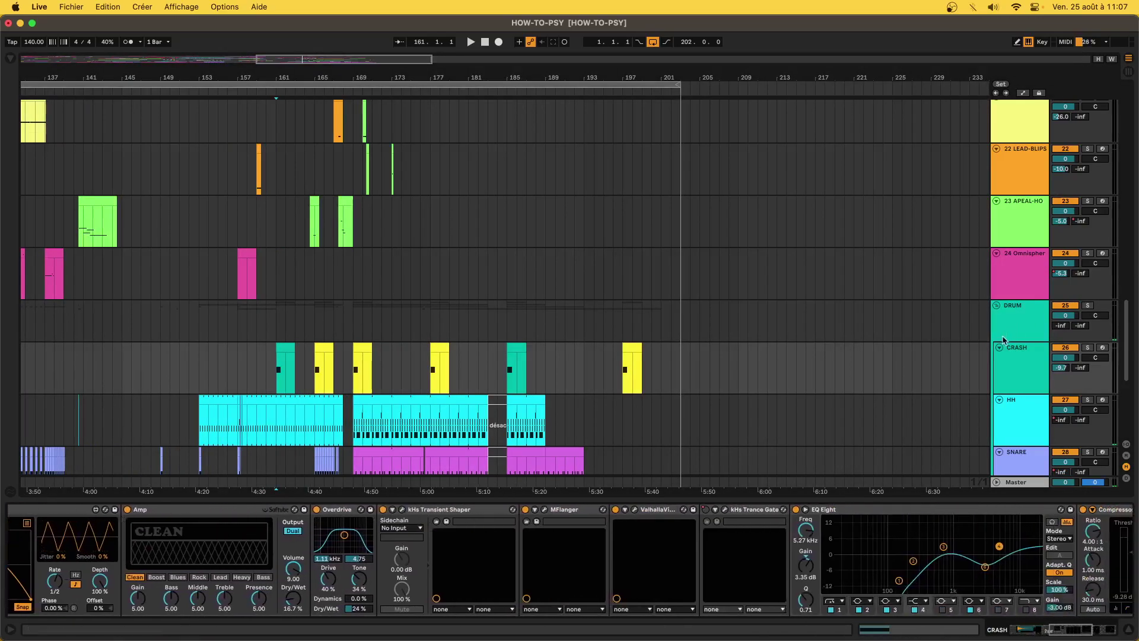
key("space")
left_click(1088, 348)
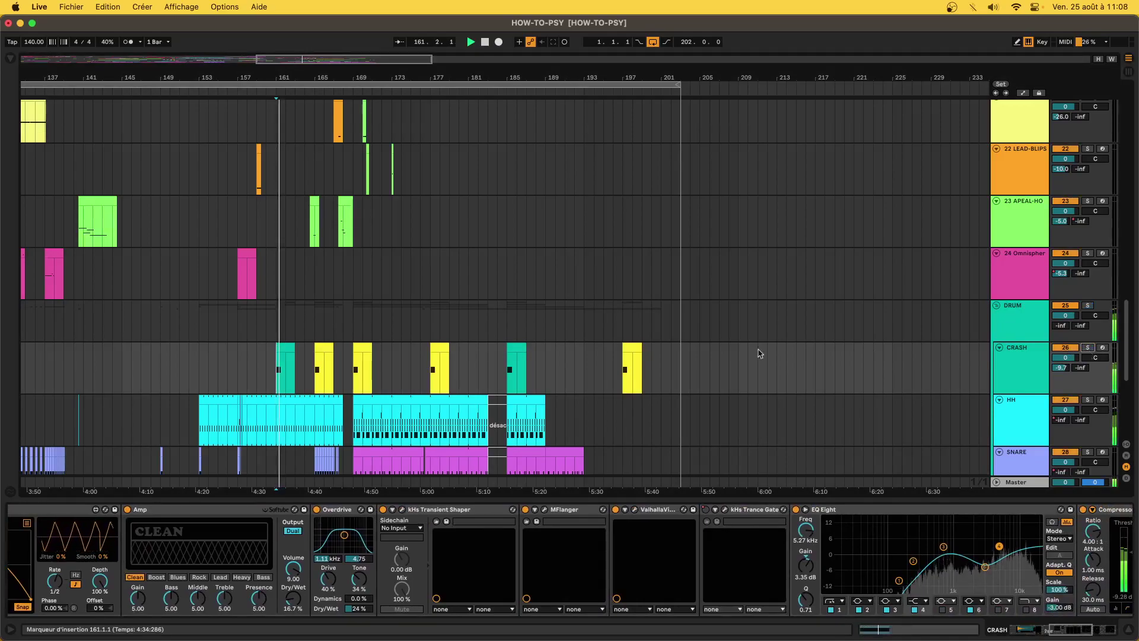
left_click(318, 345)
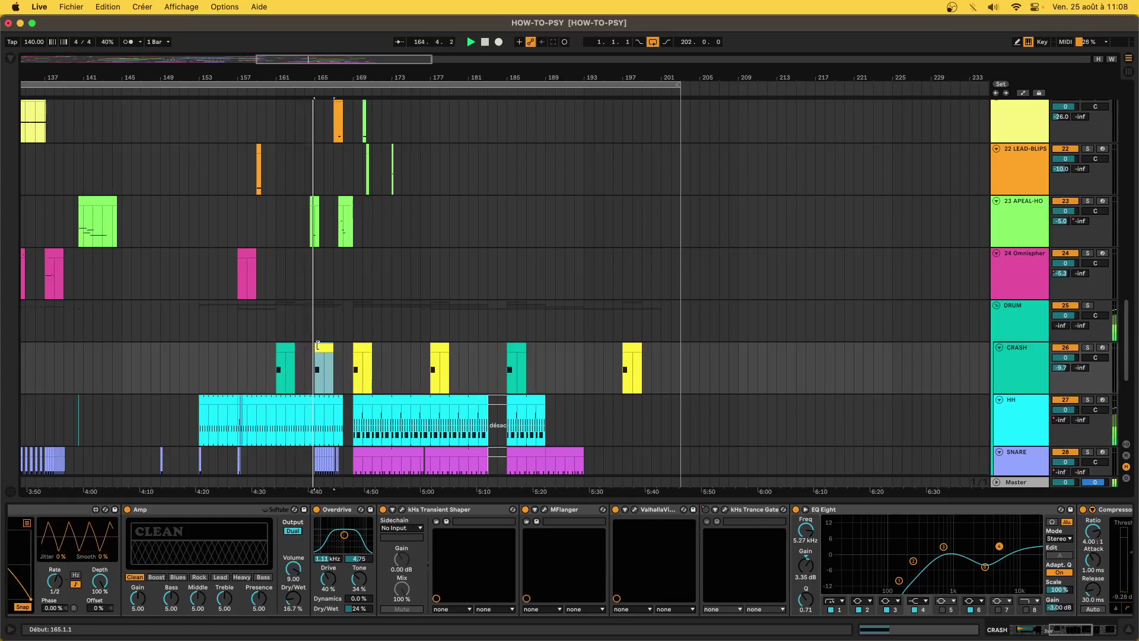
key("space")
Examine the CRASH track's device chain from the sampler and Shaper through to the Compressor and Utility.
scroll(548, 356, "down", 3)
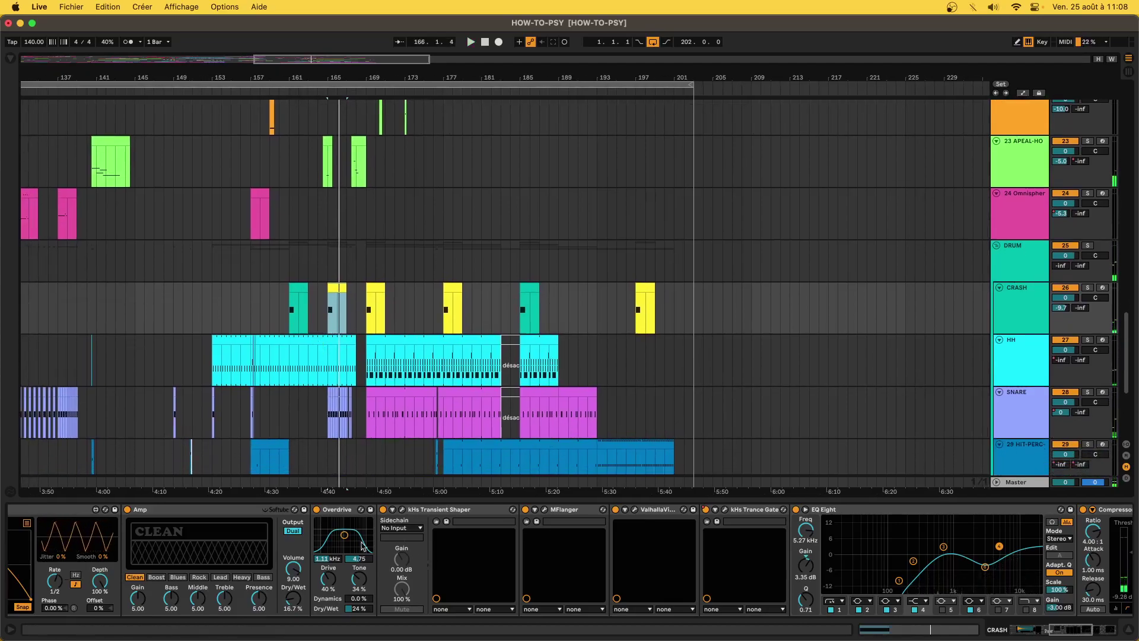
scroll(610, 509, "right", 10)
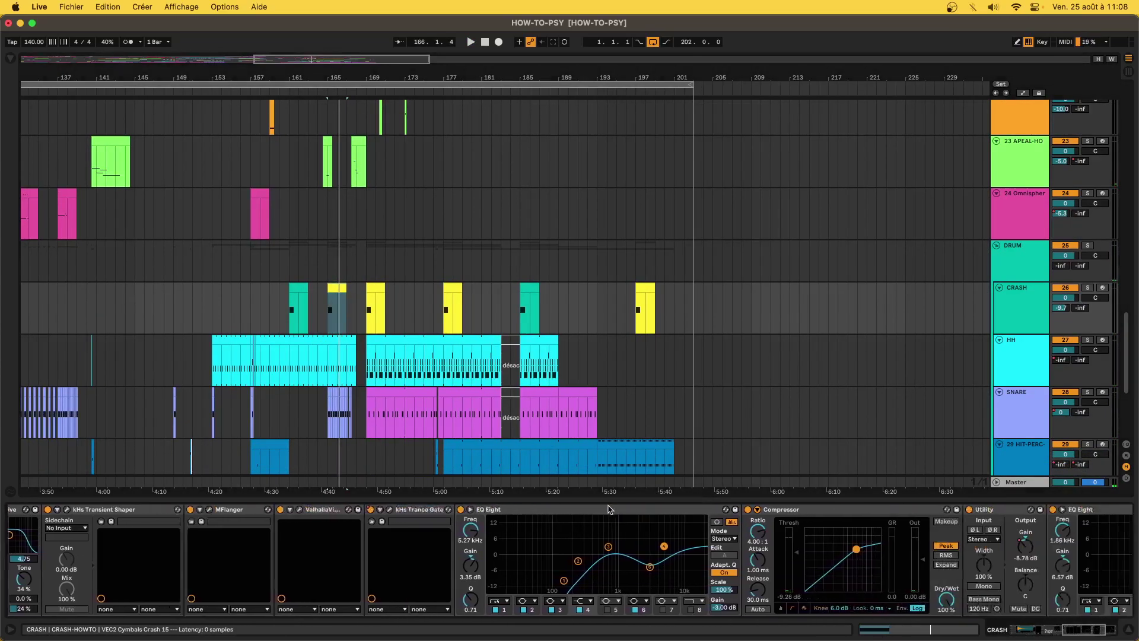
scroll(609, 509, "left", 15)
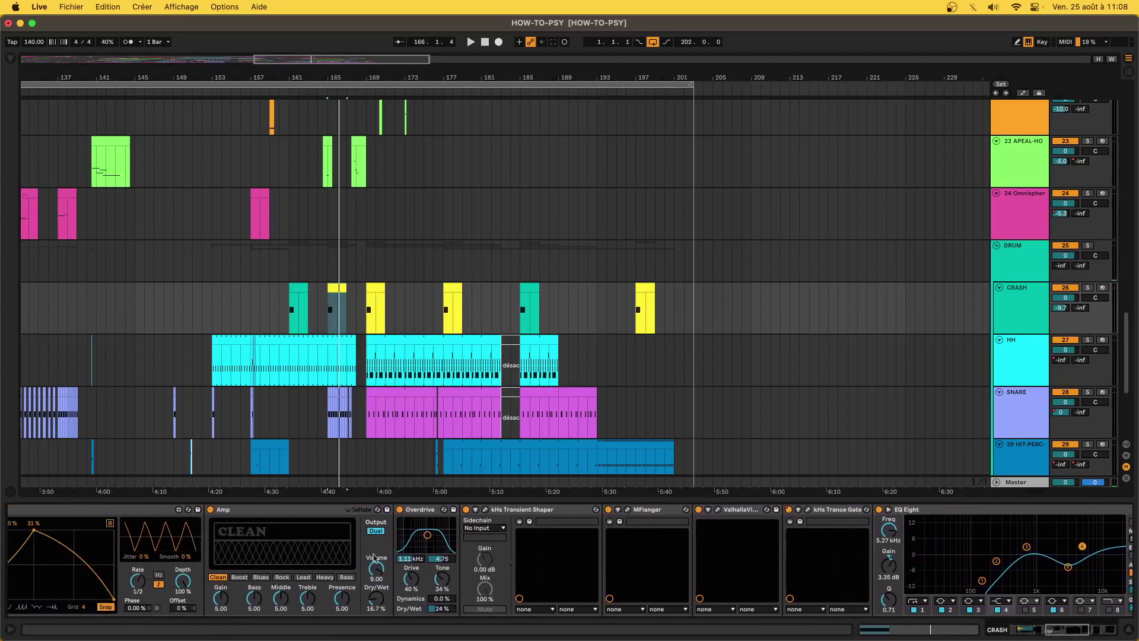
scroll(227, 563, "left", 12)
scroll(228, 563, "right", 15)
left_click(359, 290)
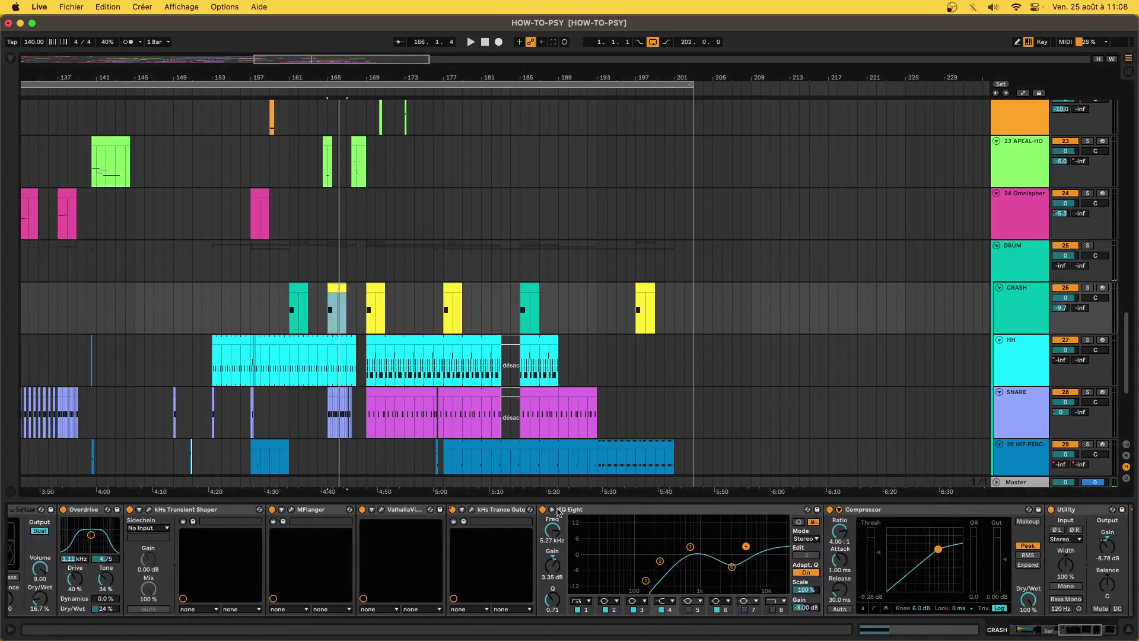
Show the kHs Trance Gate's on/off automation on the CRASH track, hide automation again and select the yellow clip at bar 165.
right_click(452, 513)
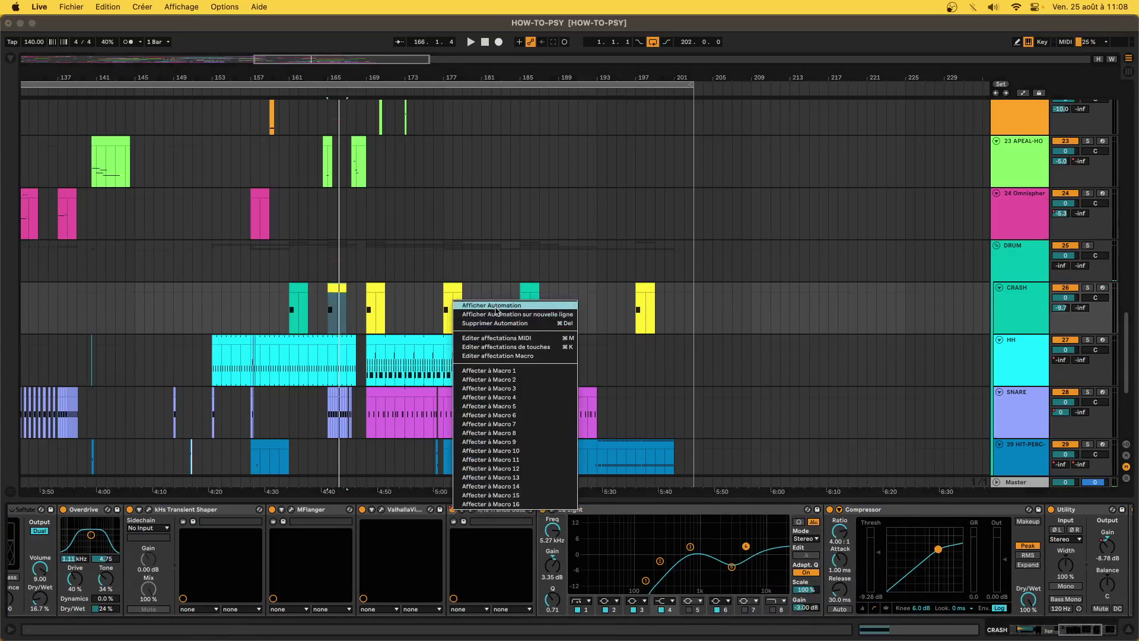
left_click(480, 303)
key("minus")
key("minus")
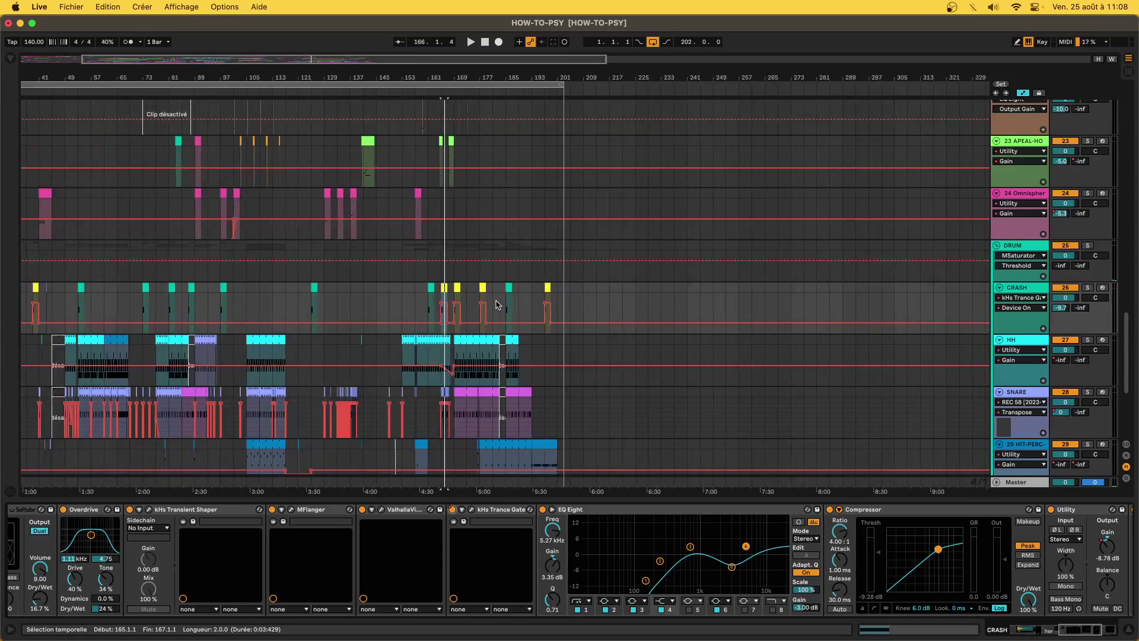
key("a")
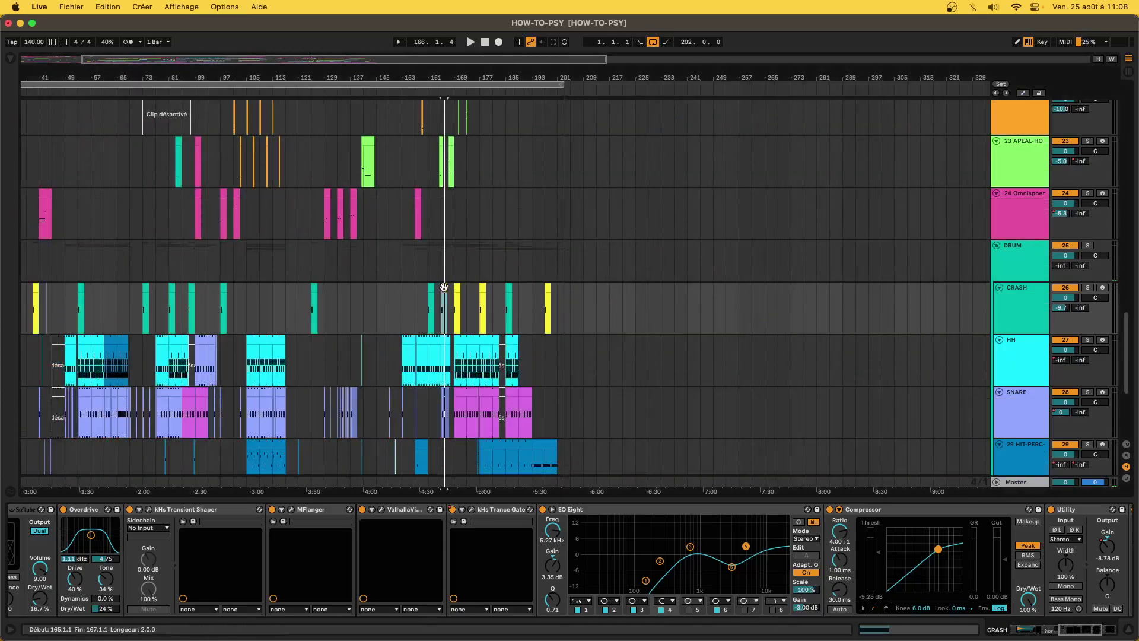
key("plus")
key("plus")
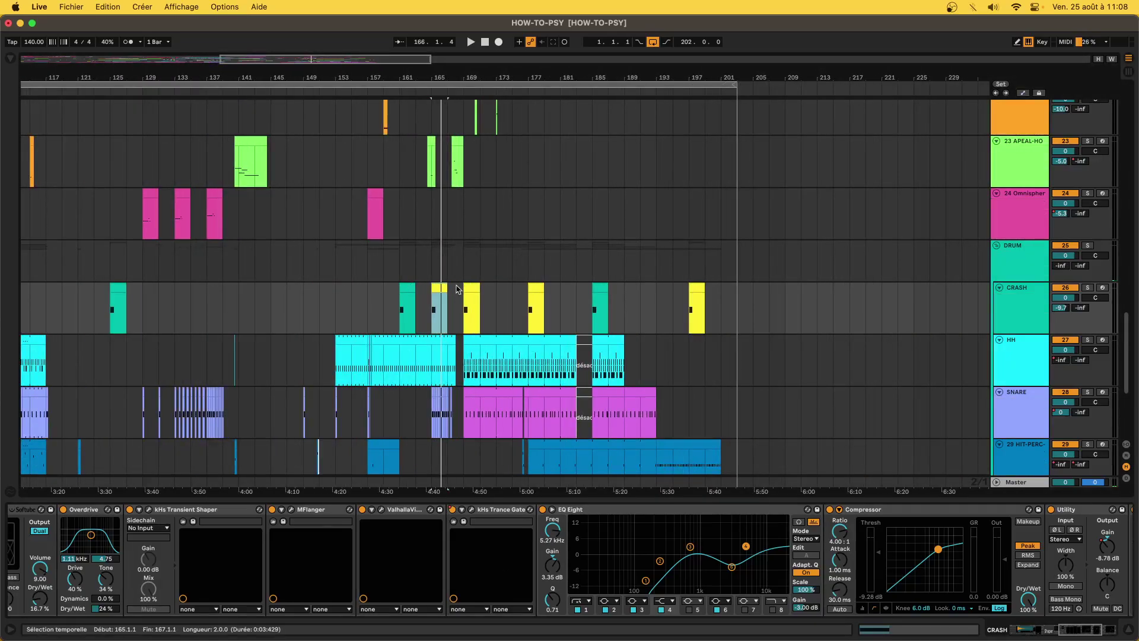
left_click(435, 290)
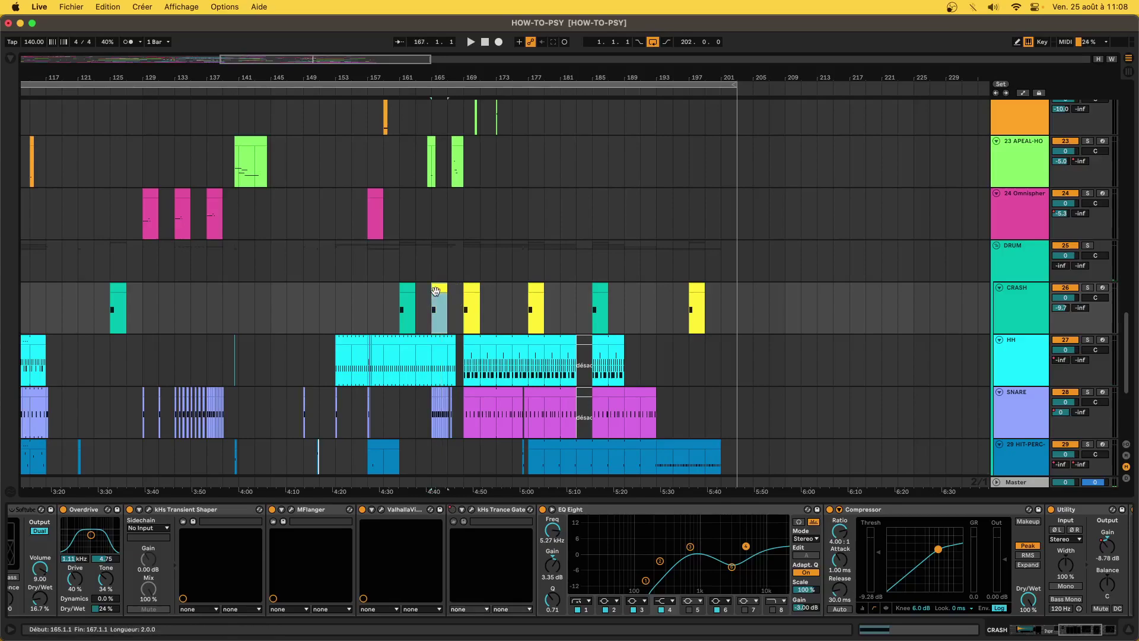
key("minus")
key("minus")
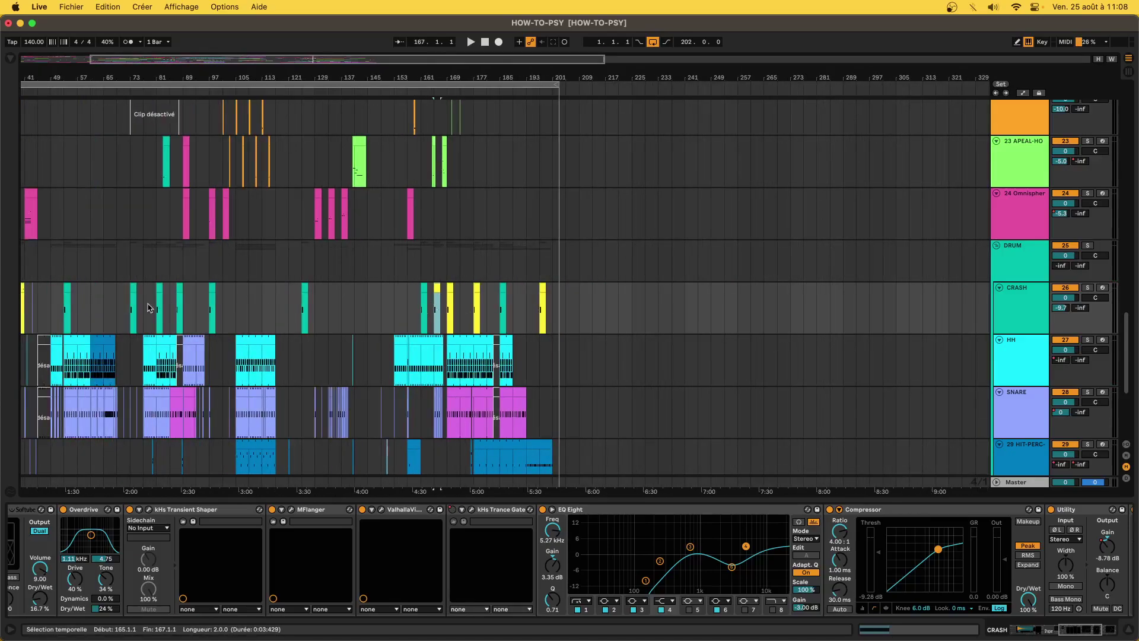
Select the HH track's clip at bar 157 and examine its drum rack and effect chain.
left_click(423, 343)
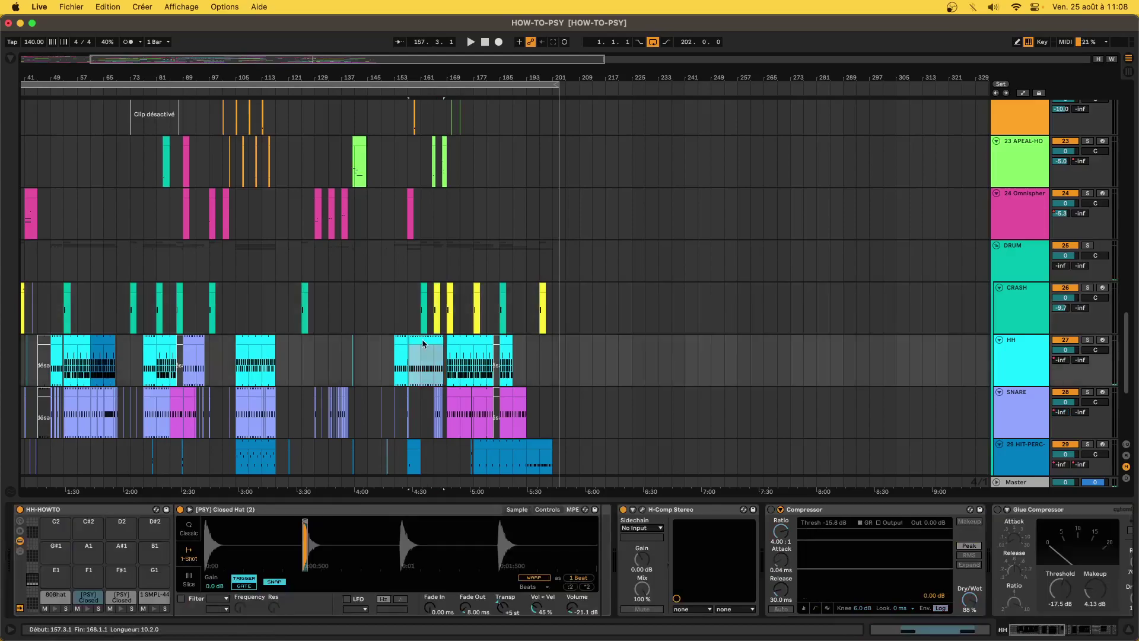
scroll(75, 599, "right", 10)
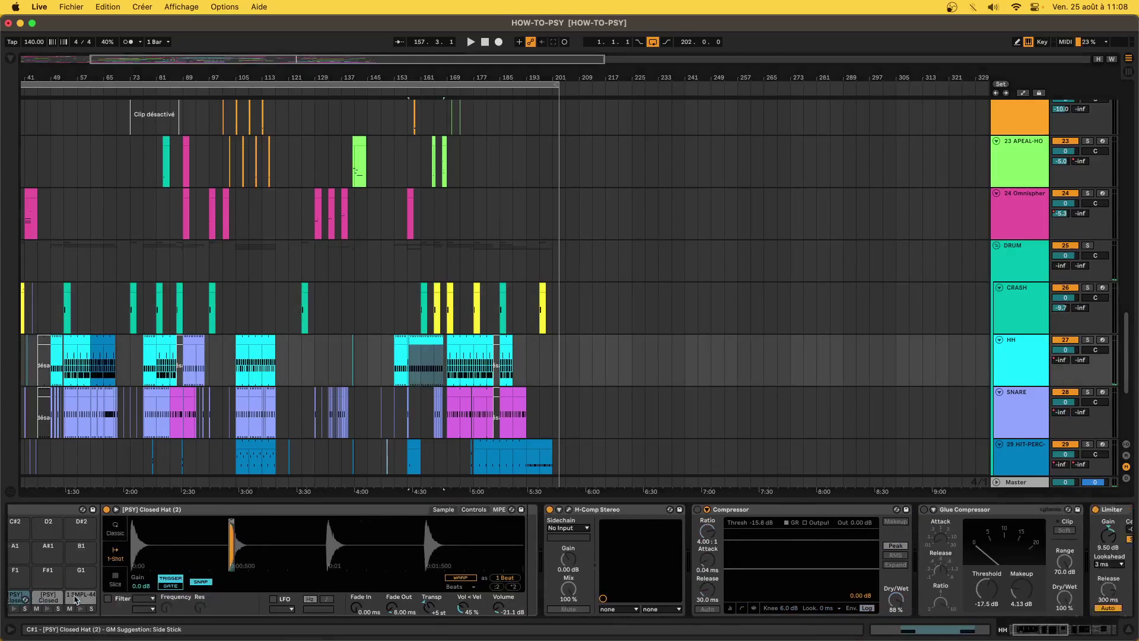
scroll(250, 553, "right", 10)
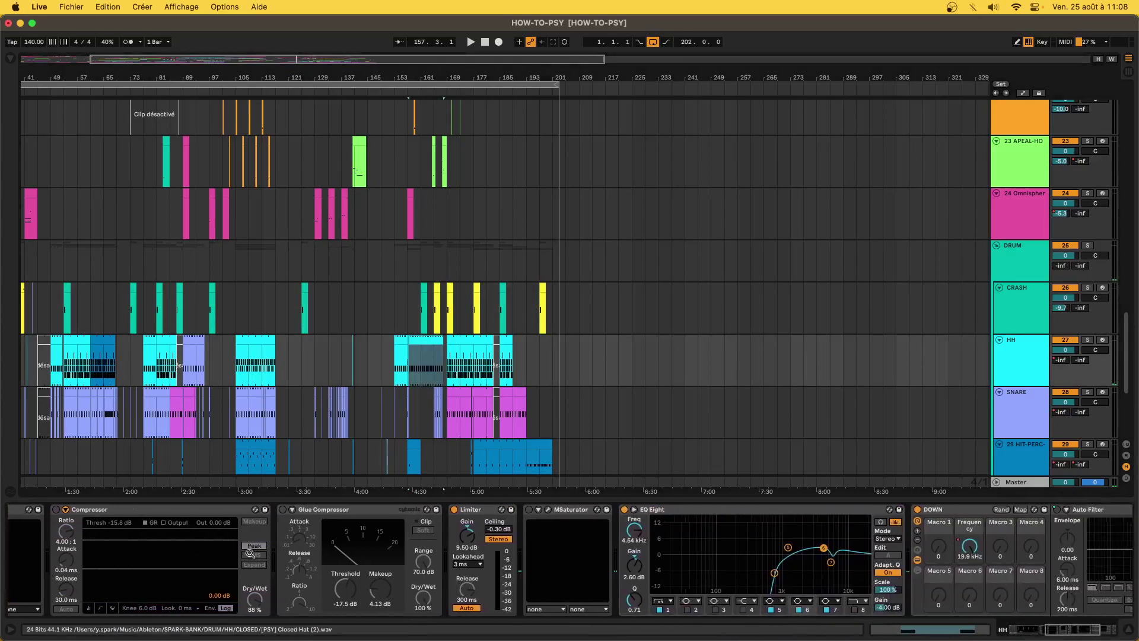
scroll(250, 552, "right", 5)
Play the hi-hats from bar 173, select band 7 of their EQ Eight and solo the HH track.
key("space")
left_click(507, 562)
left_click(460, 490)
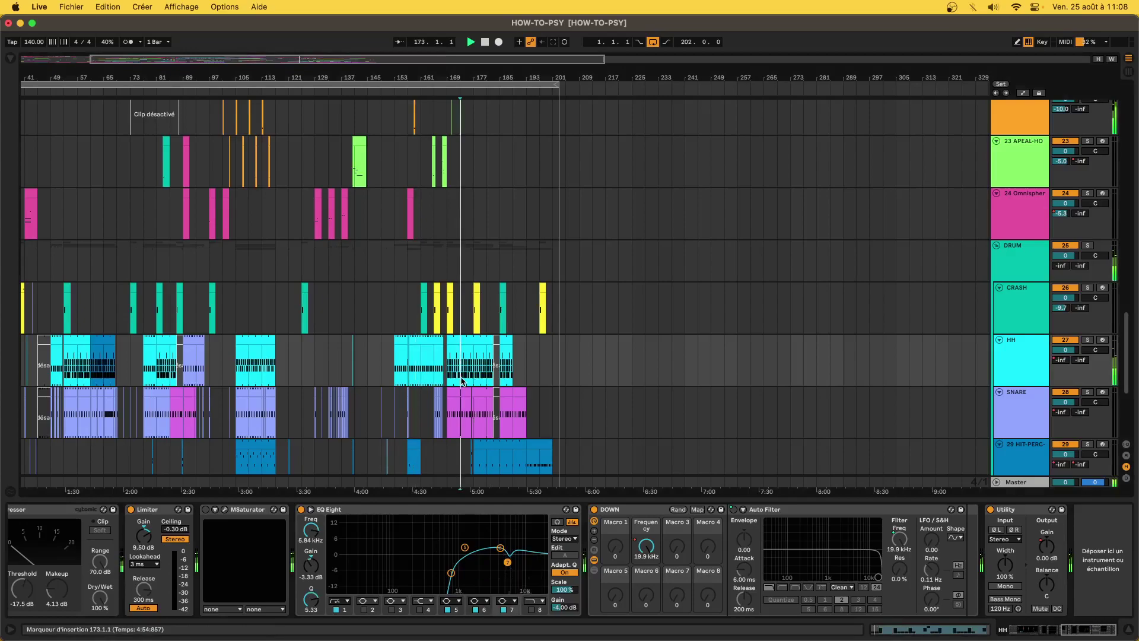
left_click(1088, 339)
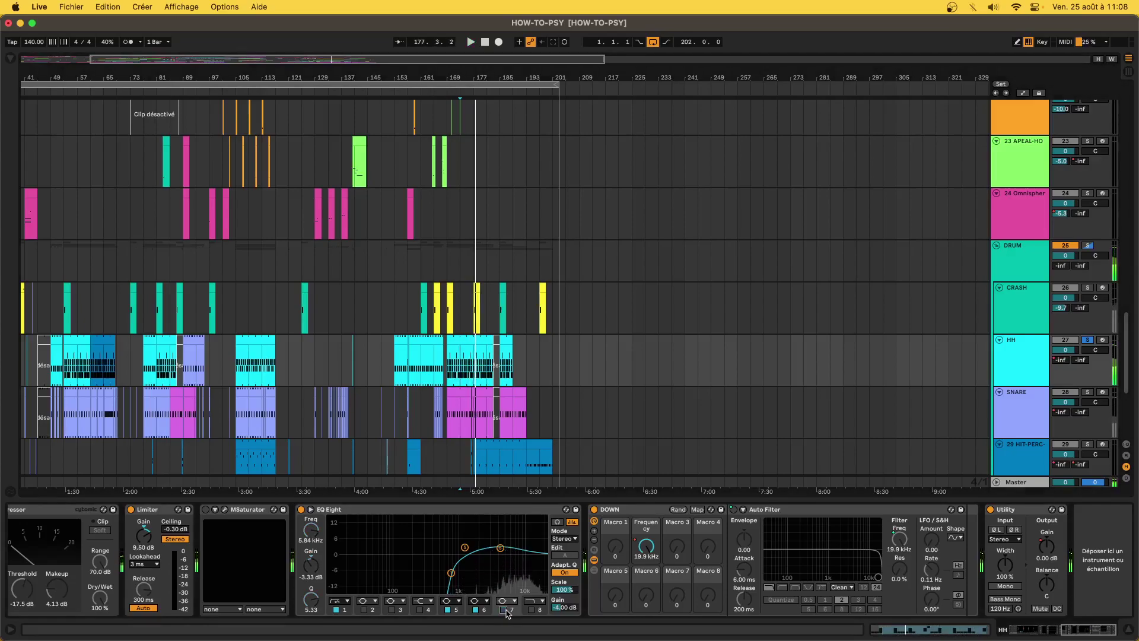
Replay the soloed hi-hats and set EQ Eight band 7 to 4.64 kHz at -4.59 dB, ending with playback stopped.
key("space")
key("space")
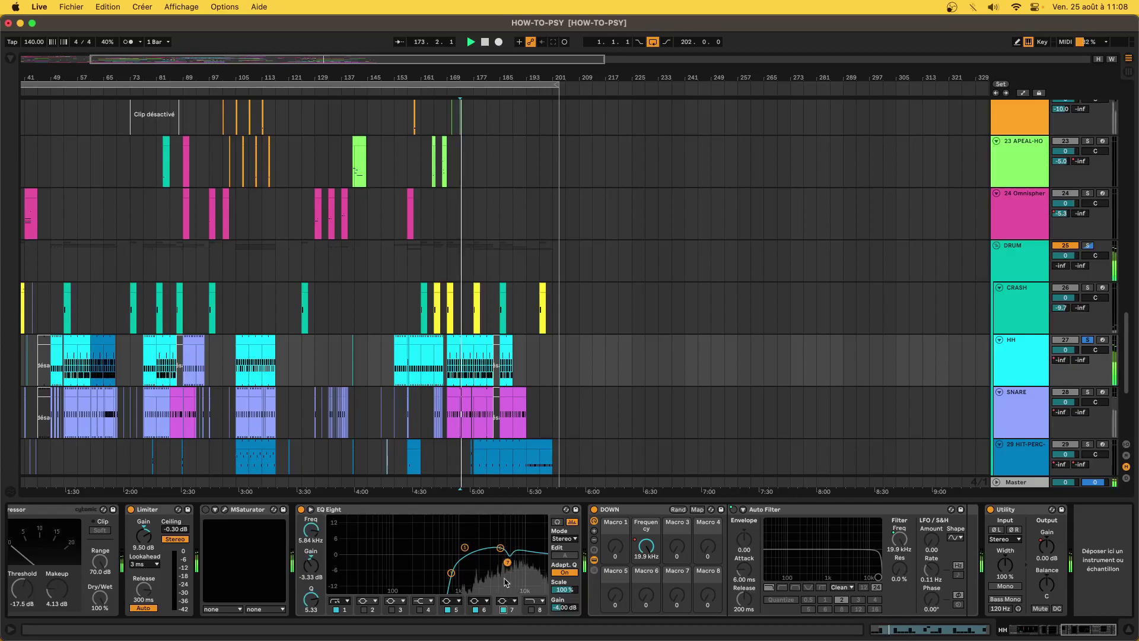
mouse_move(504, 563)
left_mouse_down()
mouse_move(501, 534)
mouse_move(501, 566)
left_mouse_up()
key("space")
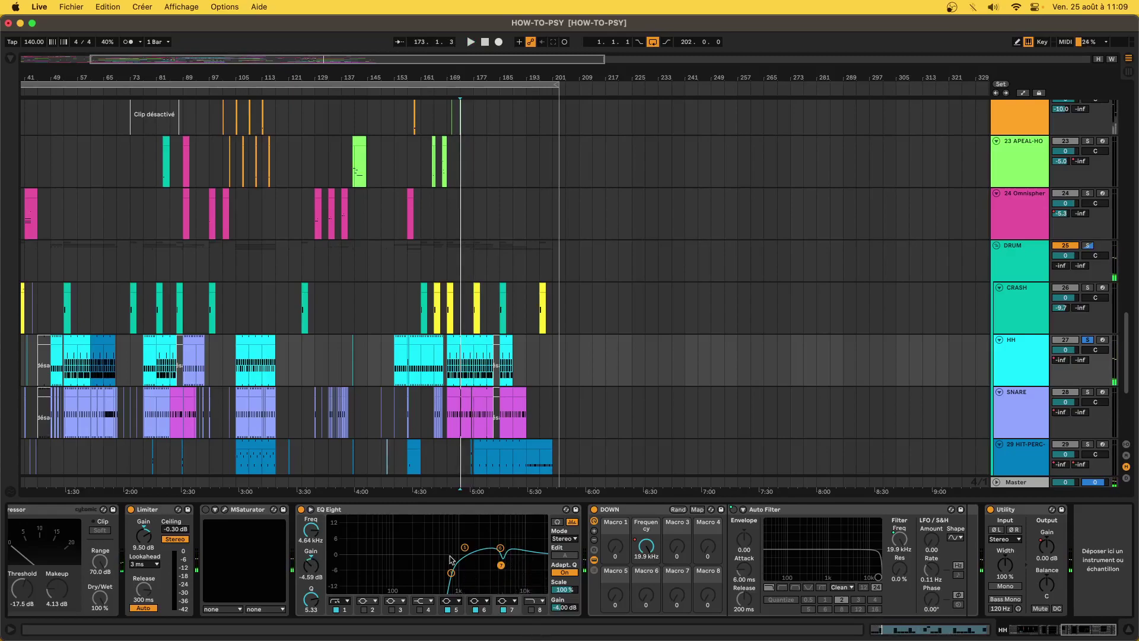
Select the SNARE track's clip at bar 169 and examine its drum rack and effect chain.
left_click(463, 354)
left_click(470, 403)
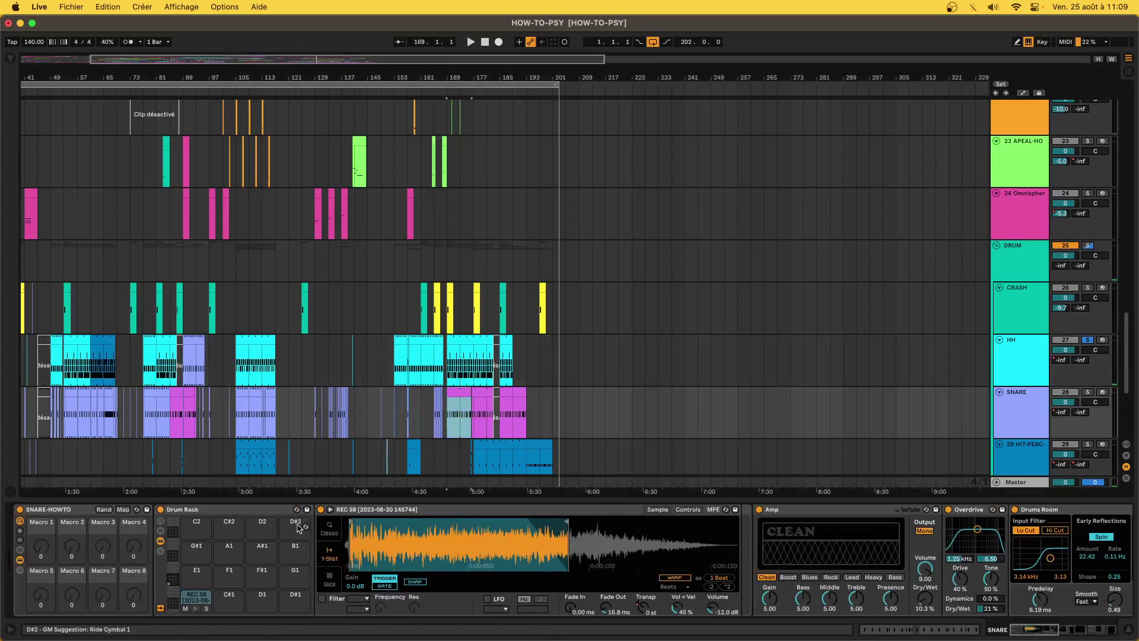
scroll(336, 543, "right", 15)
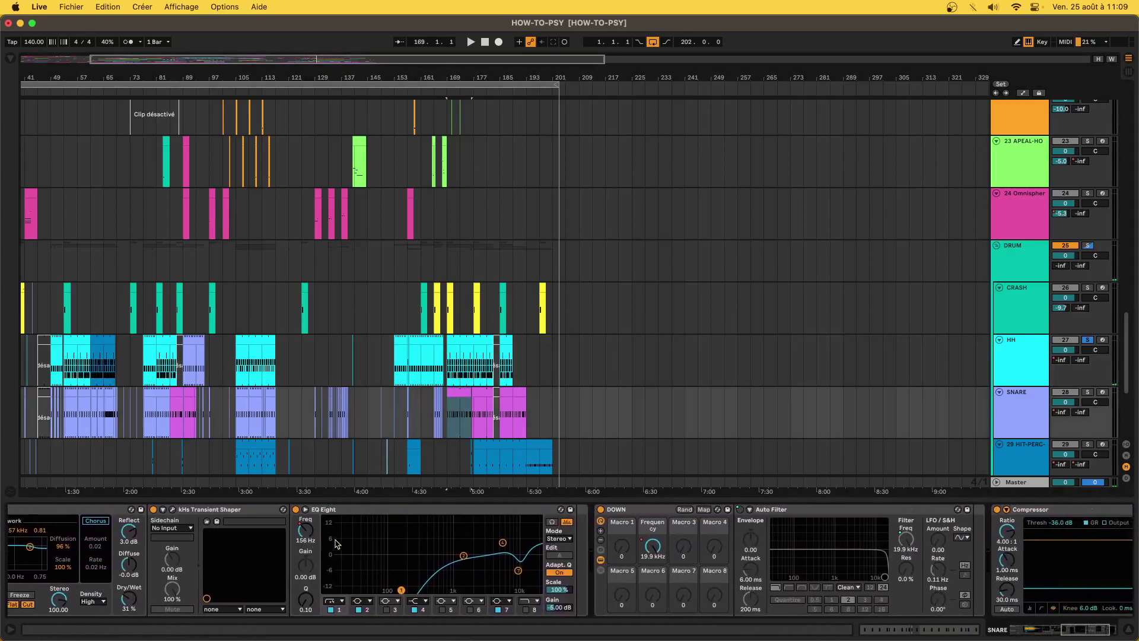
scroll(427, 389, "down", 3)
scroll(427, 389, "left", 1)
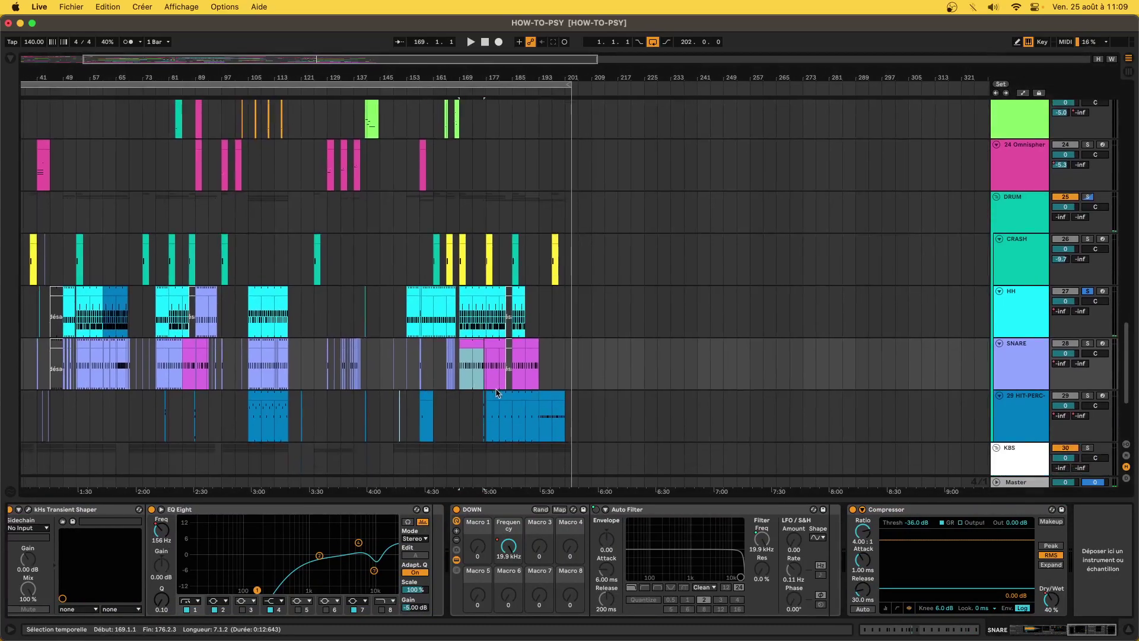
scroll(136, 566, "left", 15)
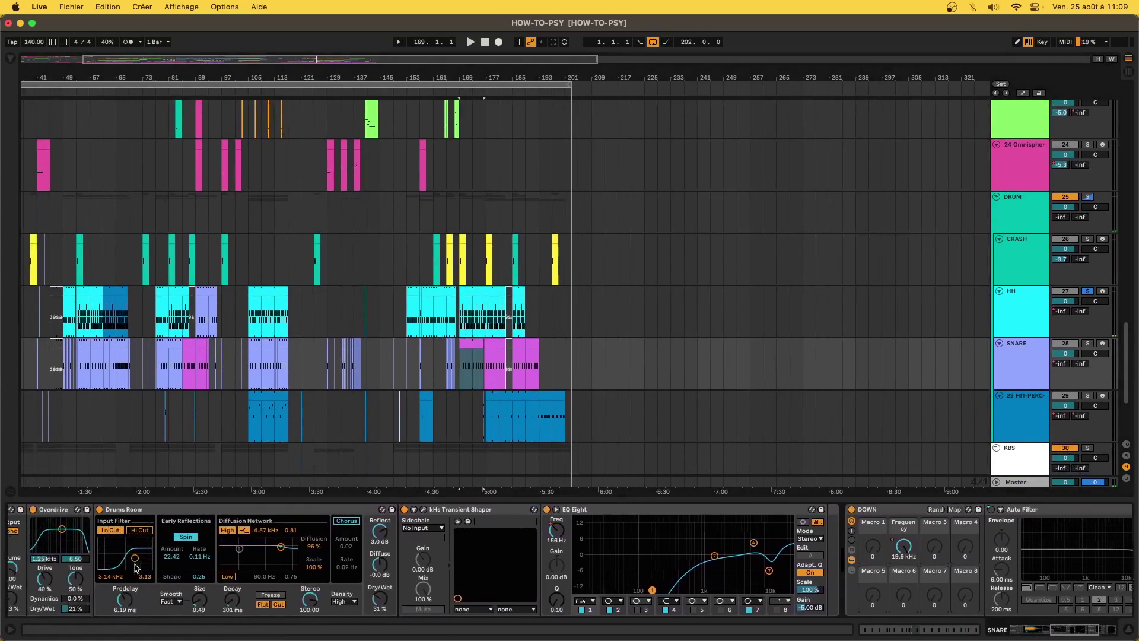
scroll(135, 567, "left", 10)
left_click(811, 515)
scroll(811, 514, "right", 15)
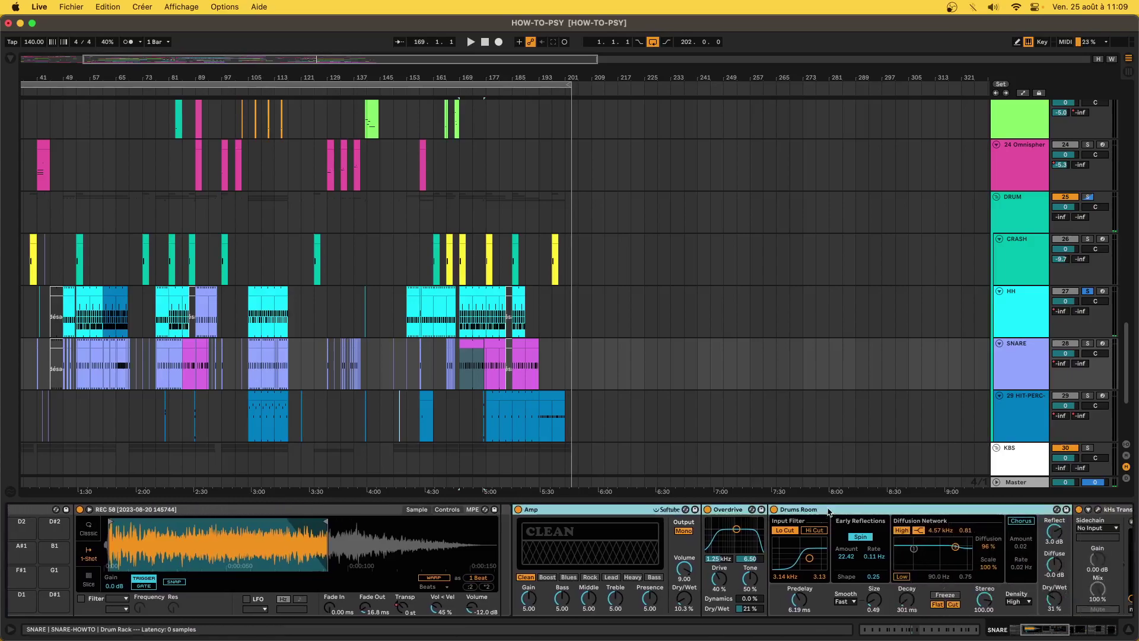
scroll(829, 512, "right", 5)
Select the HIT-PERC clip at bar 177 to view its devices, then inspect the KBS group's REPEAT-SIMPLE rack and Grid macro.
left_click(497, 429)
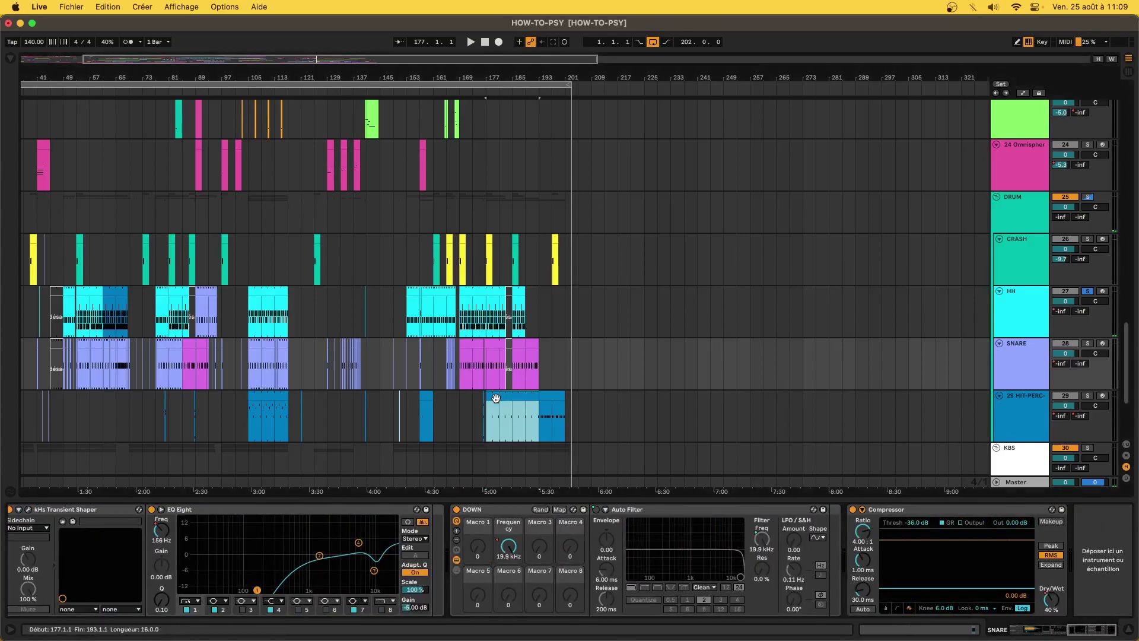
scroll(497, 415, "down", 5)
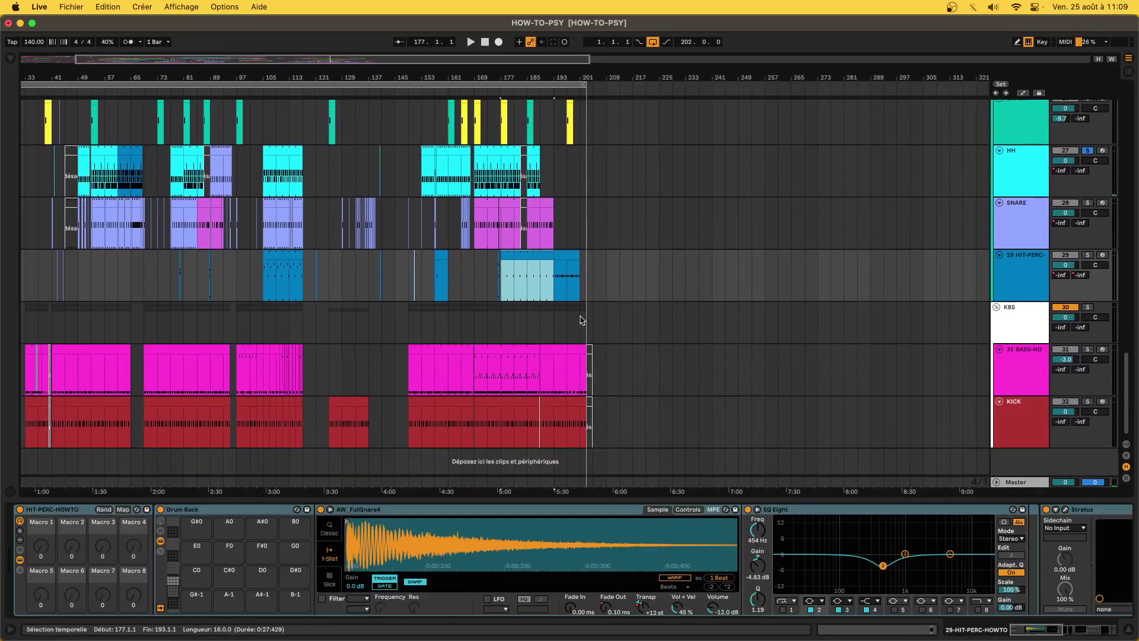
left_click(487, 304)
scroll(60, 613, "right", 3)
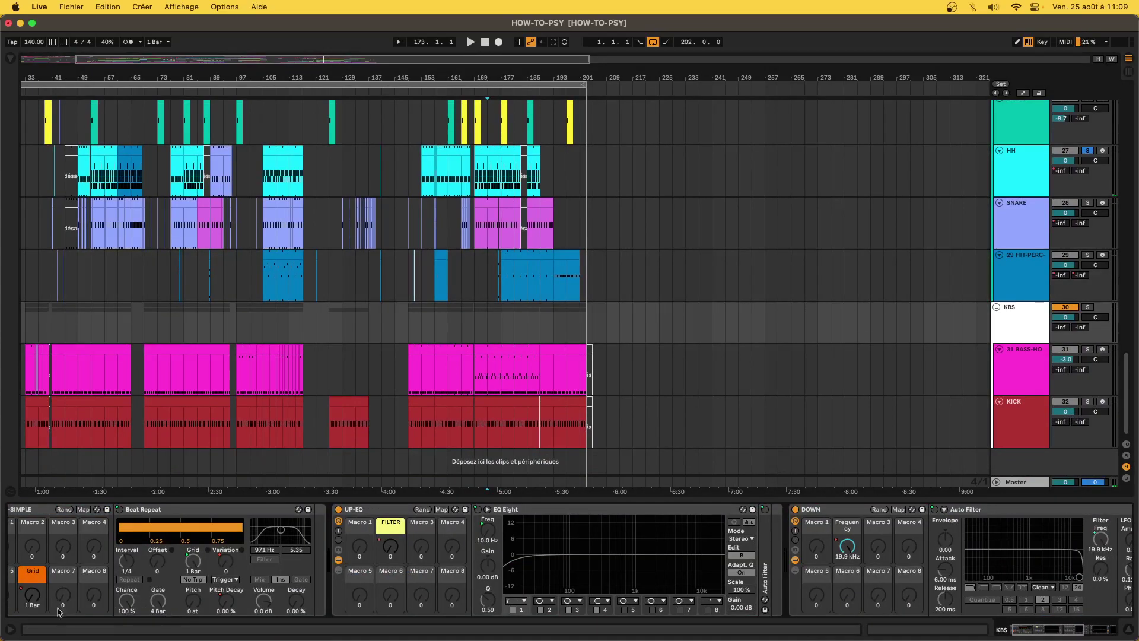
scroll(53, 601, "left", 2)
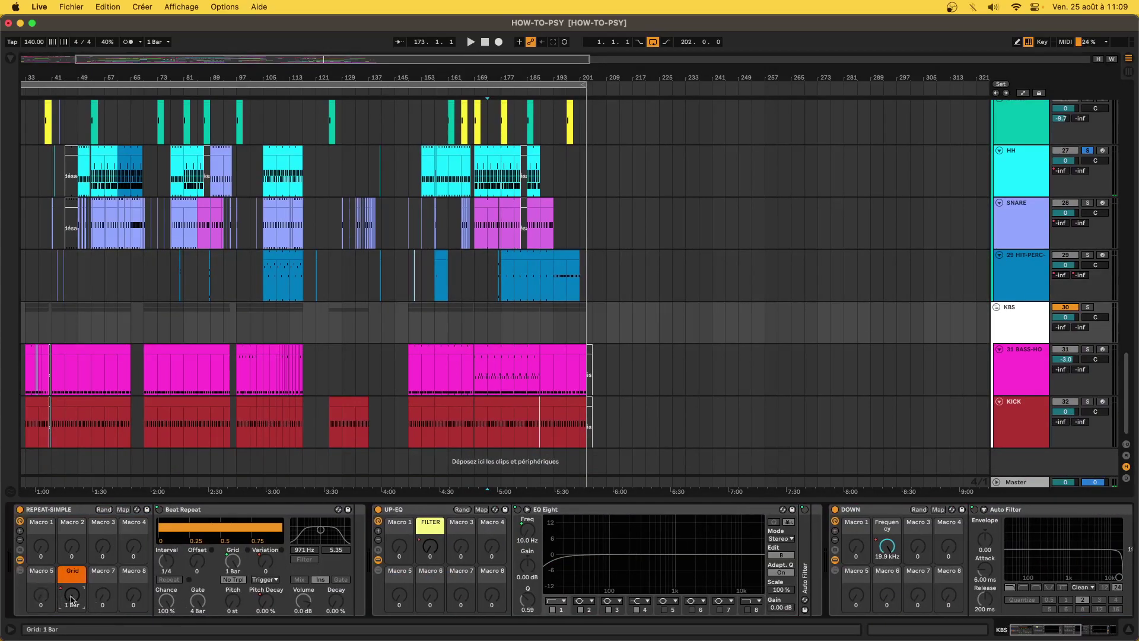
mouse_move(130, 638)
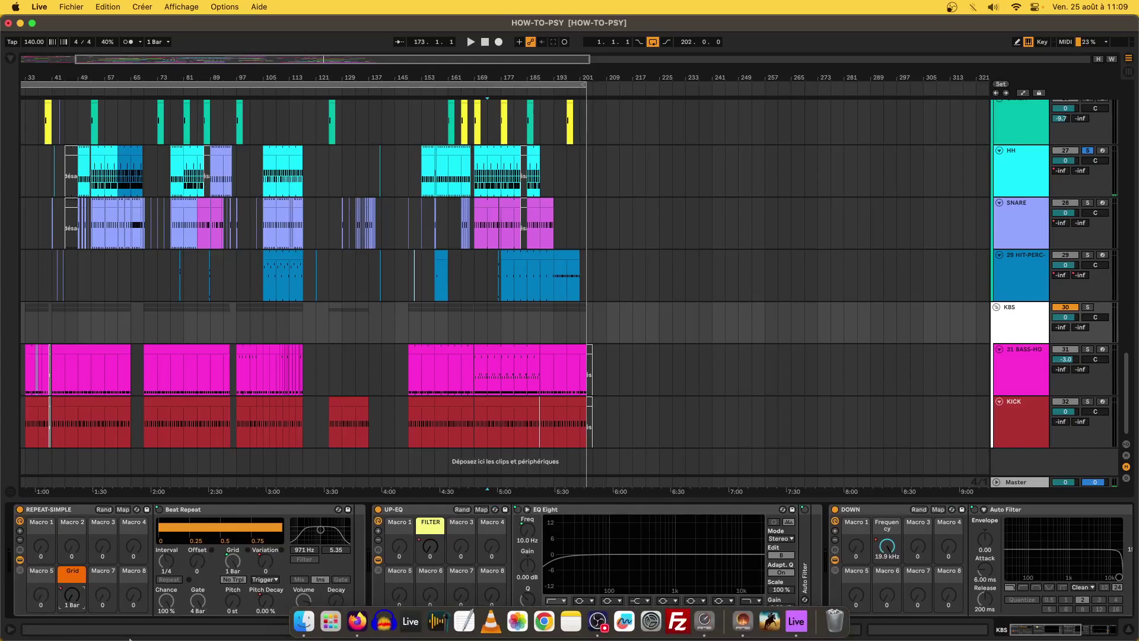
Show the automation lanes, select Beat Repeat on the KBS group and review the devices after it.
key("a")
left_click(469, 312)
left_click(191, 508)
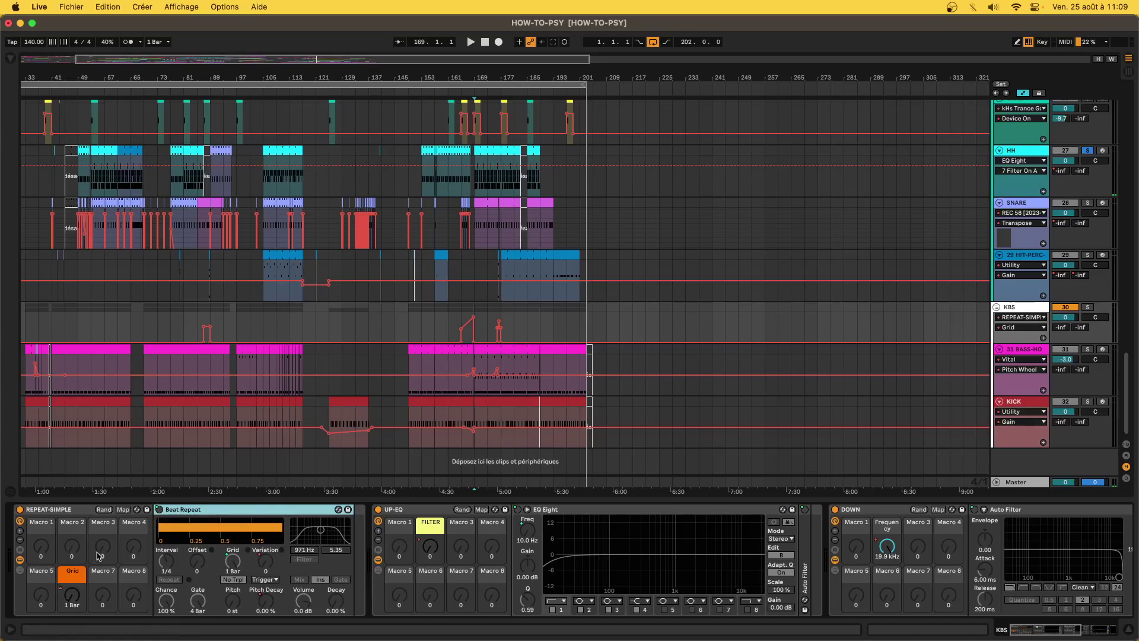
scroll(270, 579, "right", 10)
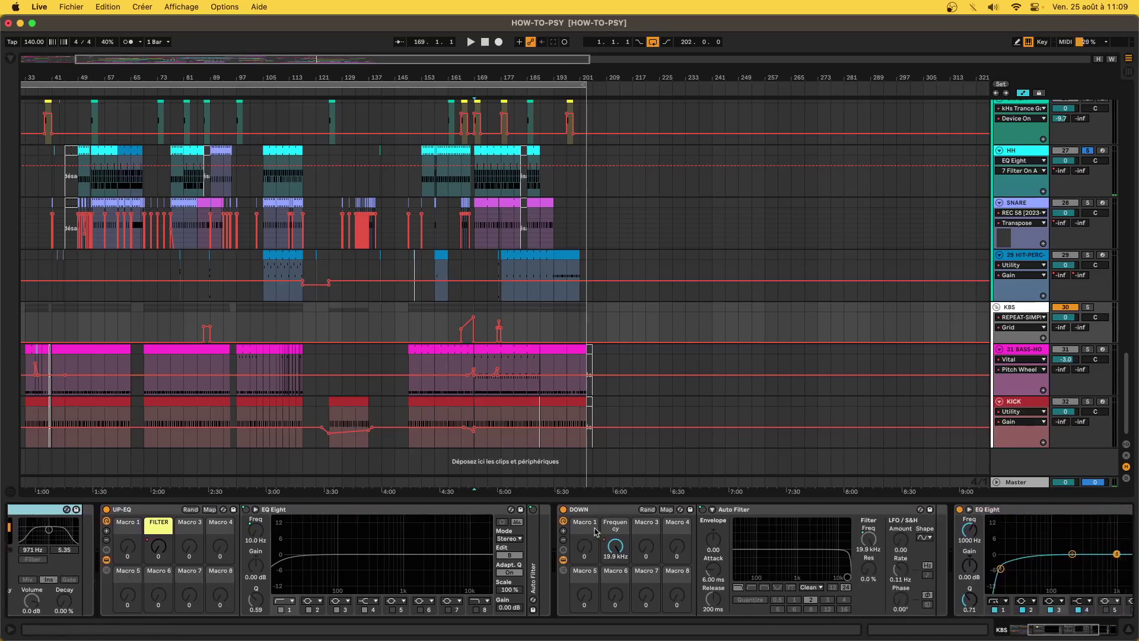
mouse_move(500, 334)
Solo the KBS group and audition its Grid automation from bar 176 and again from bar 167.
scroll(500, 334, "up", 5)
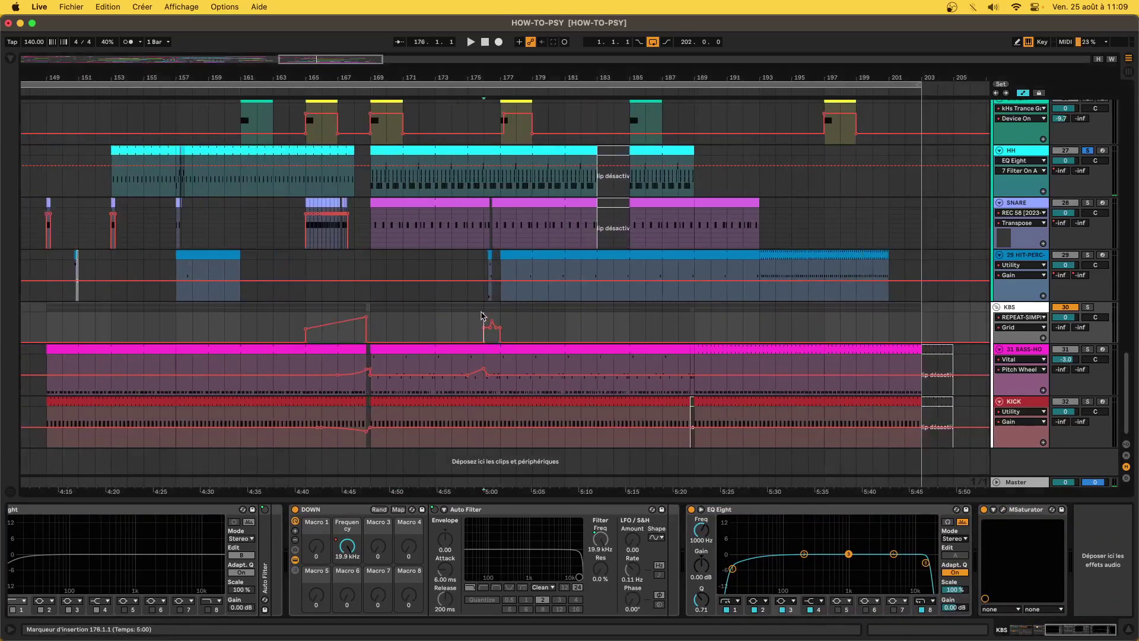
left_click(1088, 308)
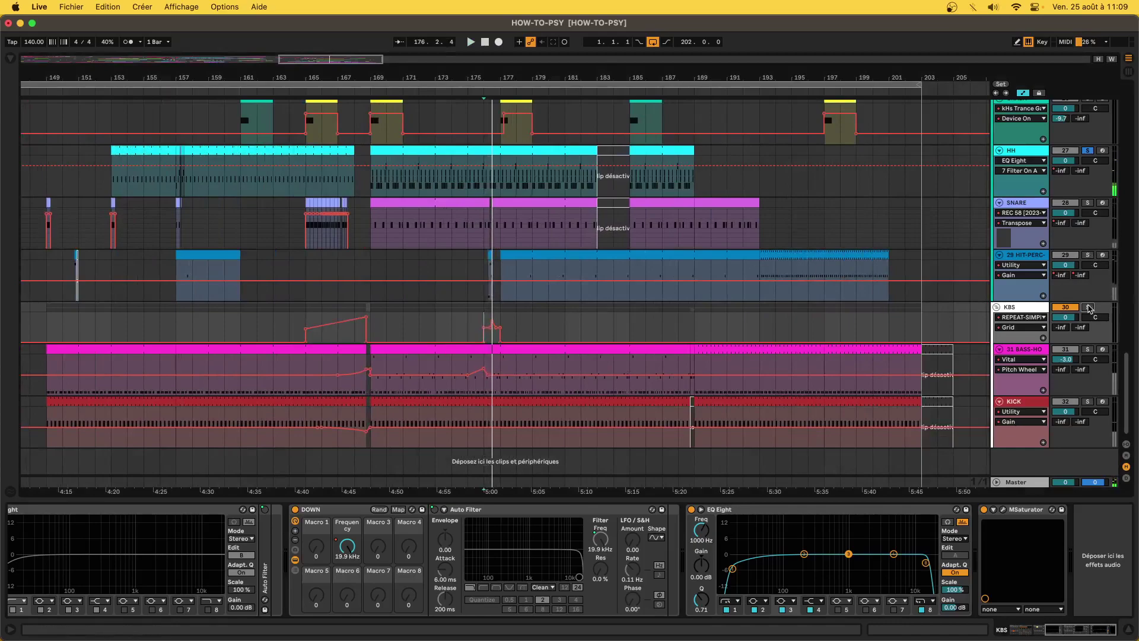
key("space")
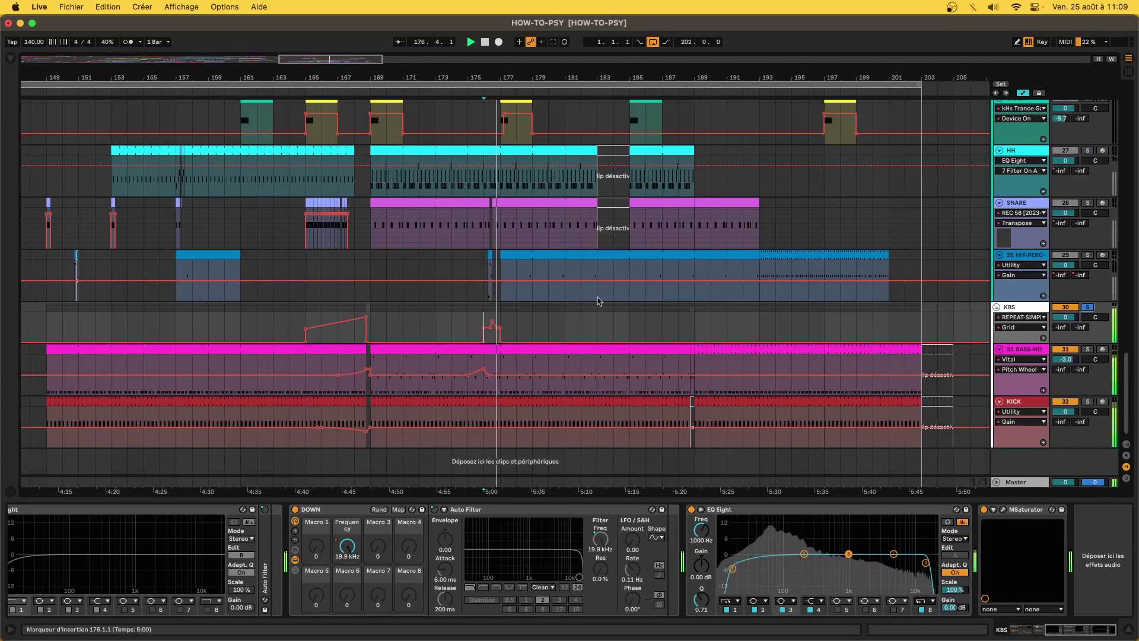
left_click(336, 307)
key("space")
key("space")
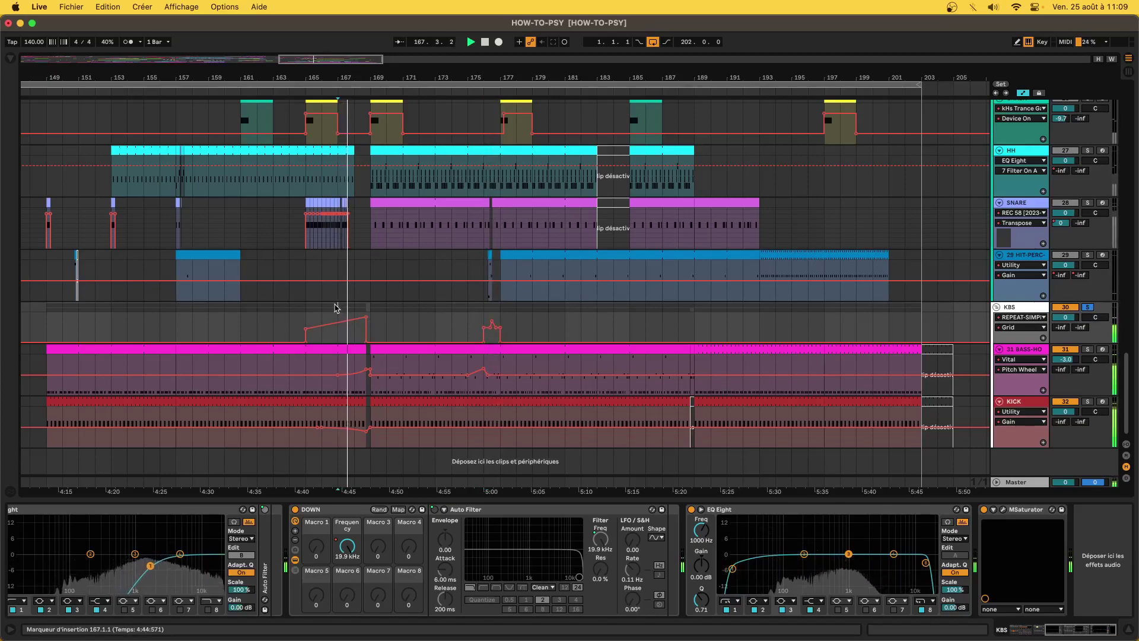
Play the soloed KBS group from bar 86 through the Grid automation at bar 87, ending with playback stopped.
scroll(335, 307, "left", 20)
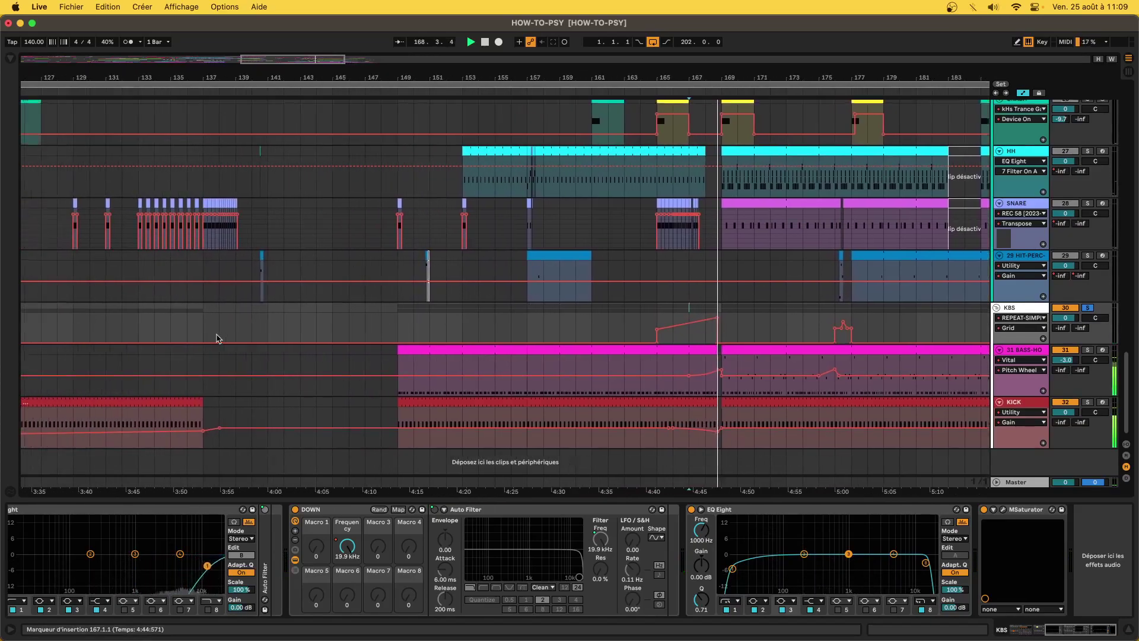
scroll(217, 339, "left", 18)
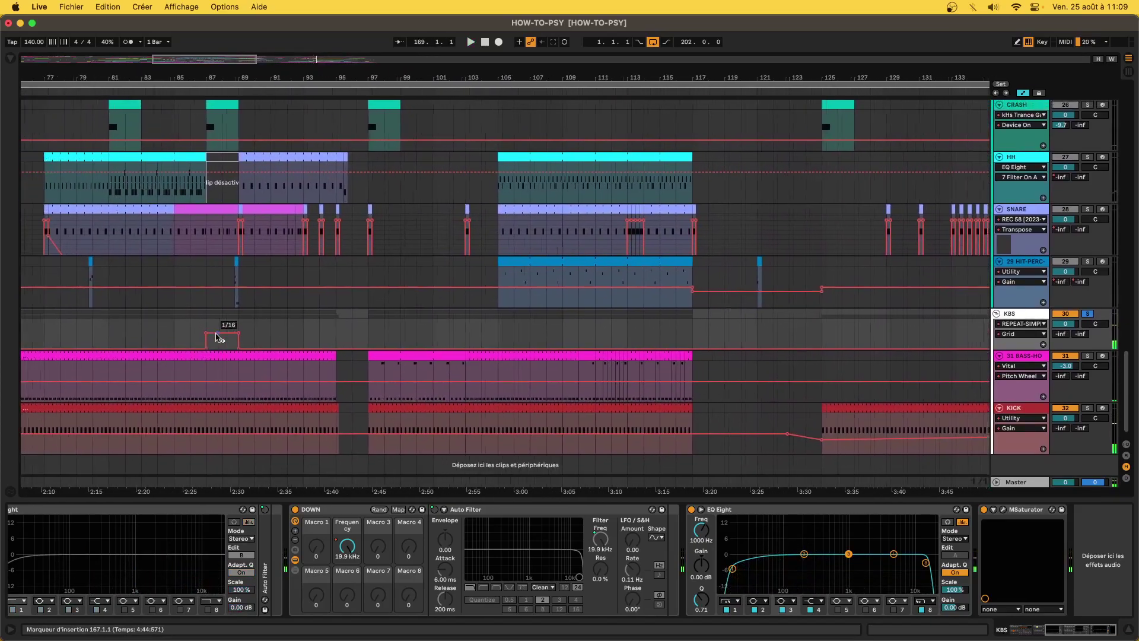
left_click(243, 328)
key("space")
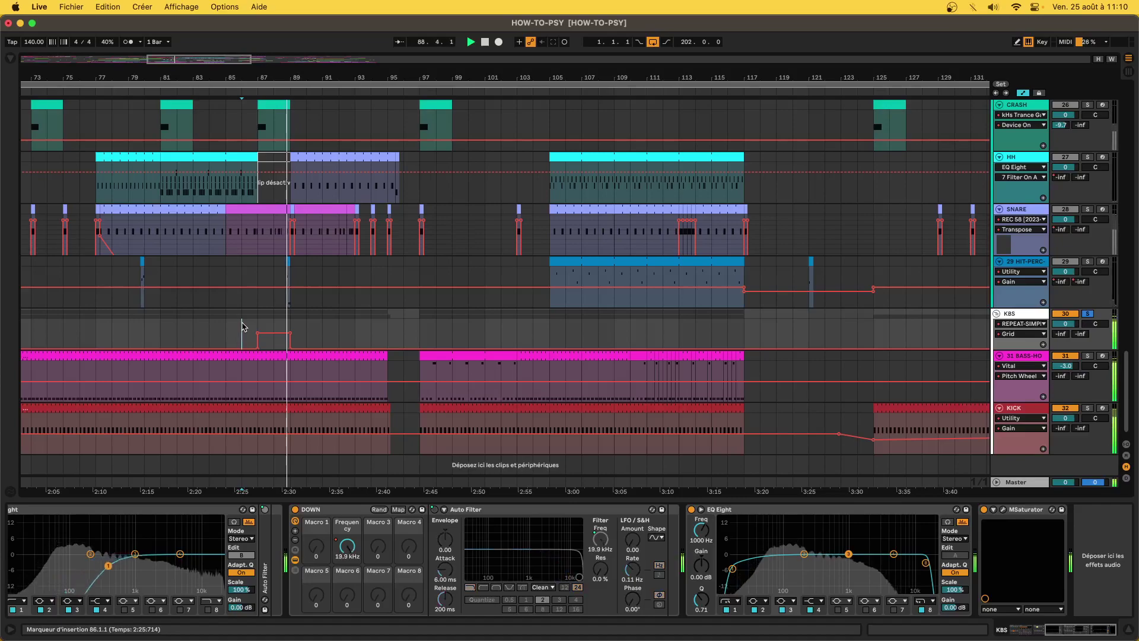
mouse_move(260, 335)
scroll(259, 335, "down", 6)
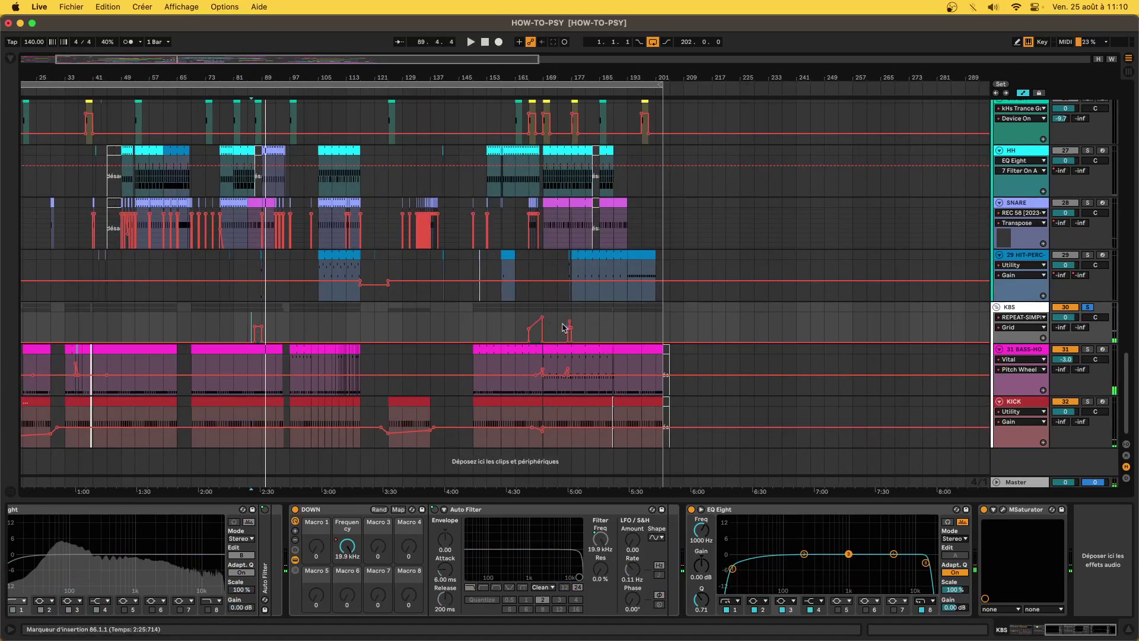
Unsolo the KBS group and replay the Grid automation passage from bar 86 in the full mix, ending with playback stopped.
left_click(1088, 307)
scroll(264, 319, "up", 5)
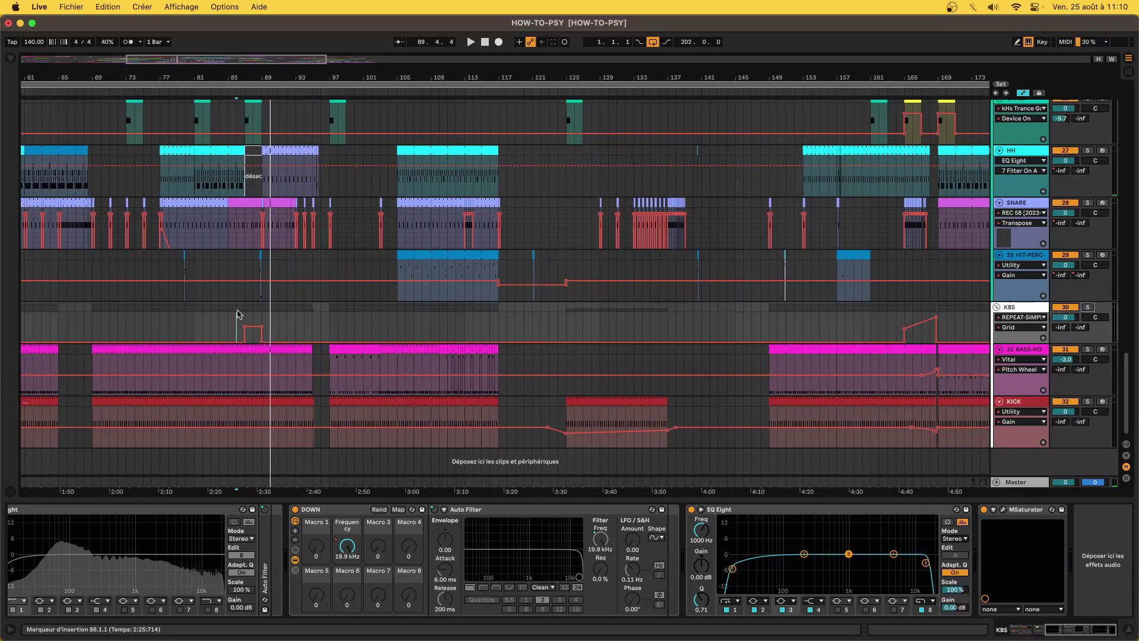
left_click(254, 317)
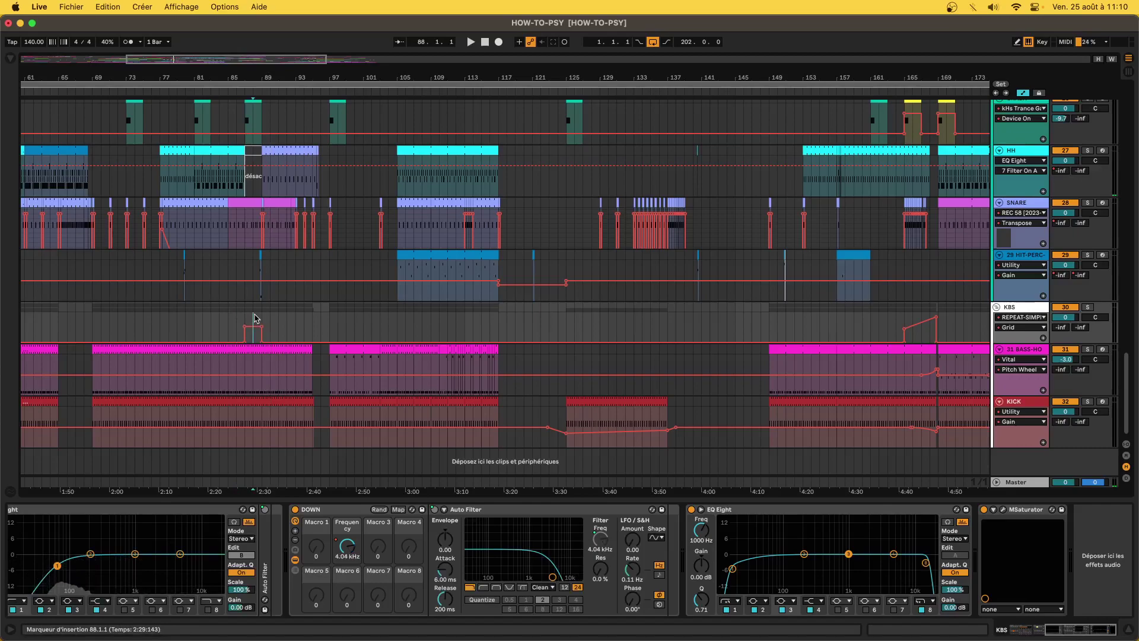
left_click(236, 311)
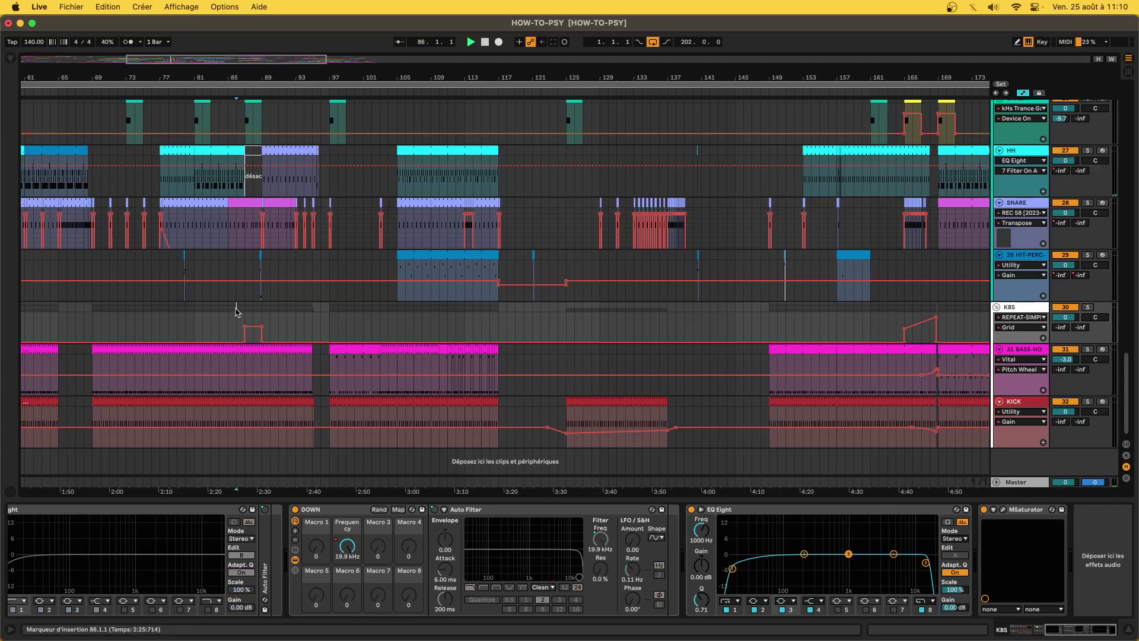
key("space")
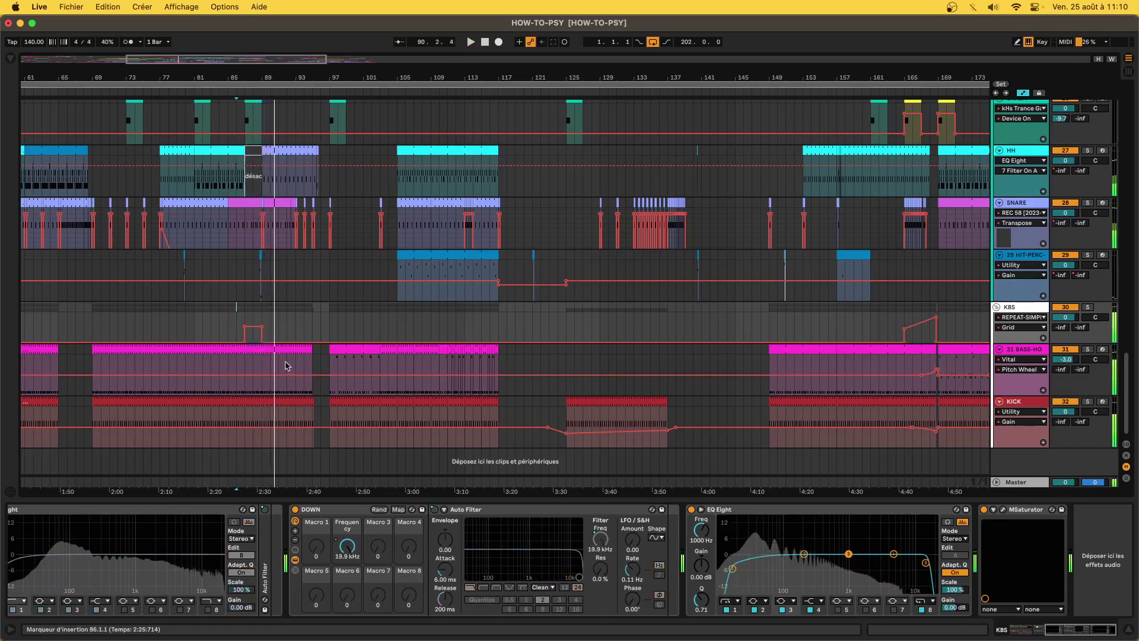
Hide the automation lanes and review the whole arrangement from the first track down to the lead tracks.
key("minus")
key("minus")
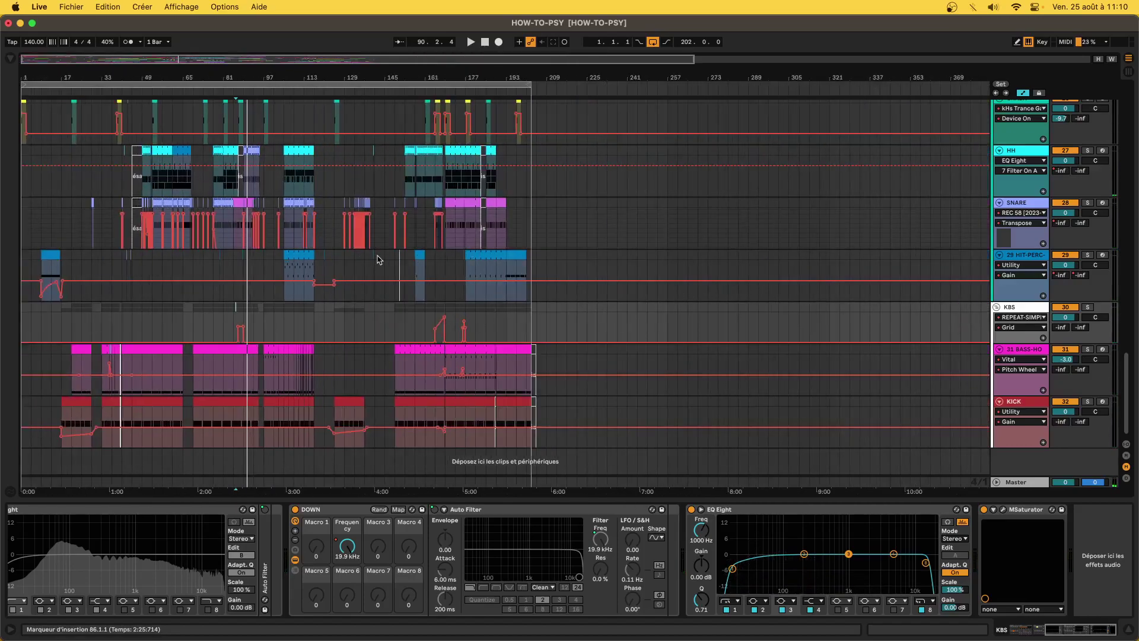
key("a")
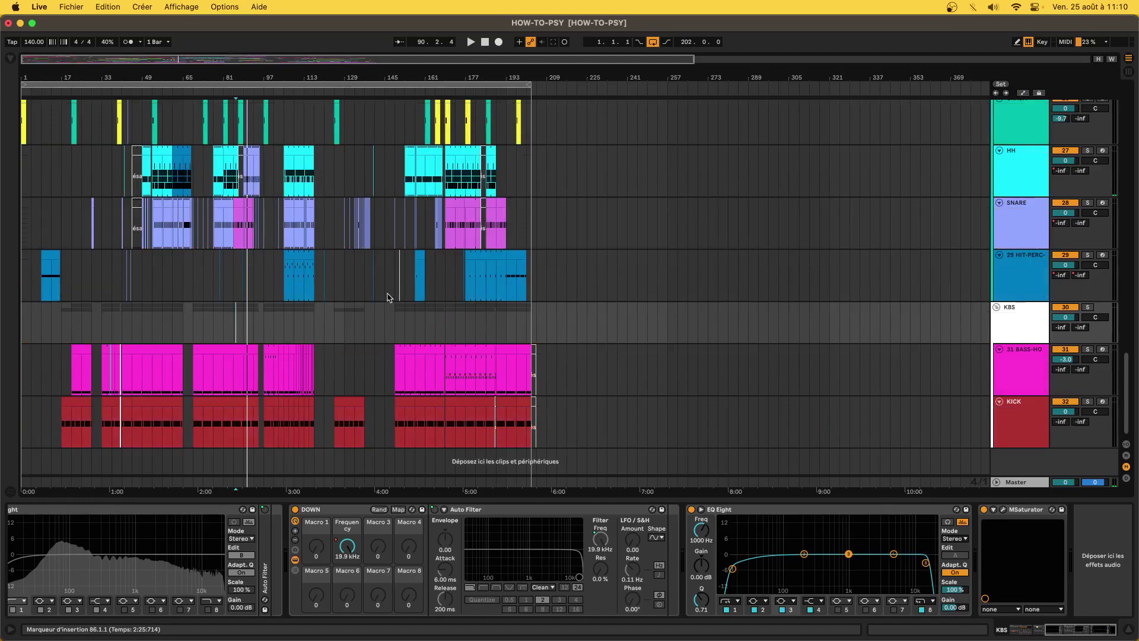
scroll(388, 296, "up", 5)
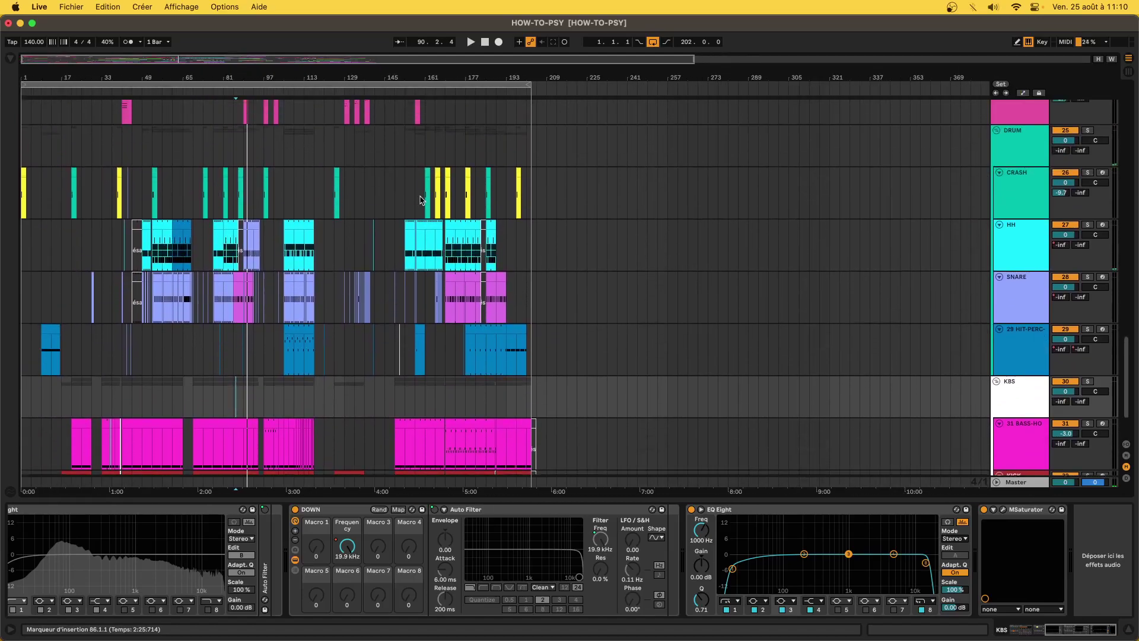
scroll(420, 200, "up", 15)
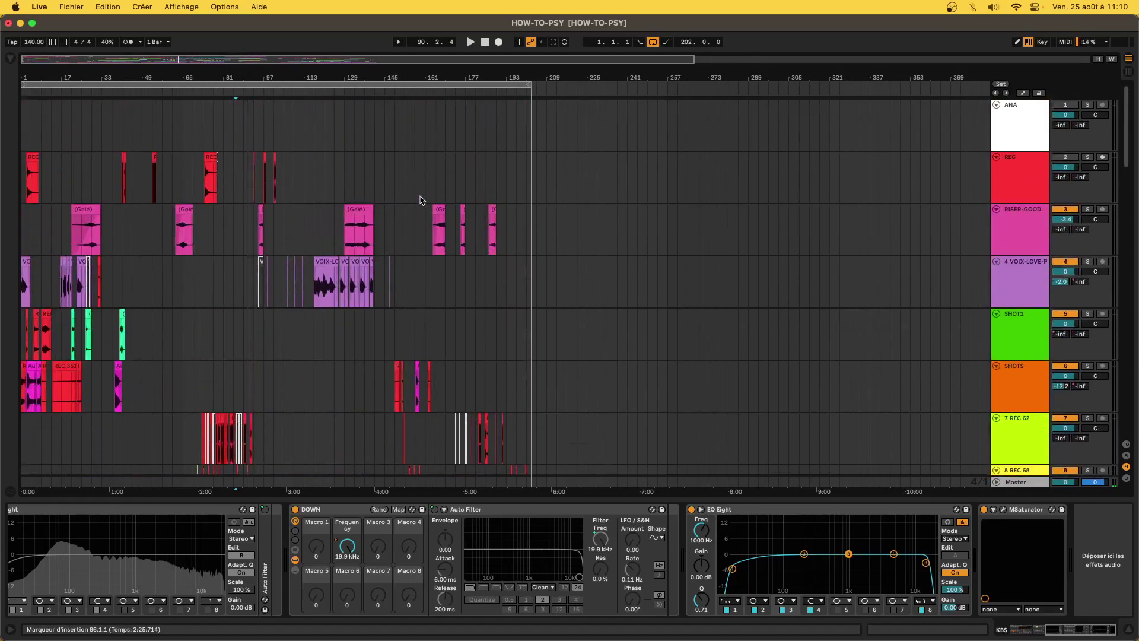
scroll(420, 199, "down", 12)
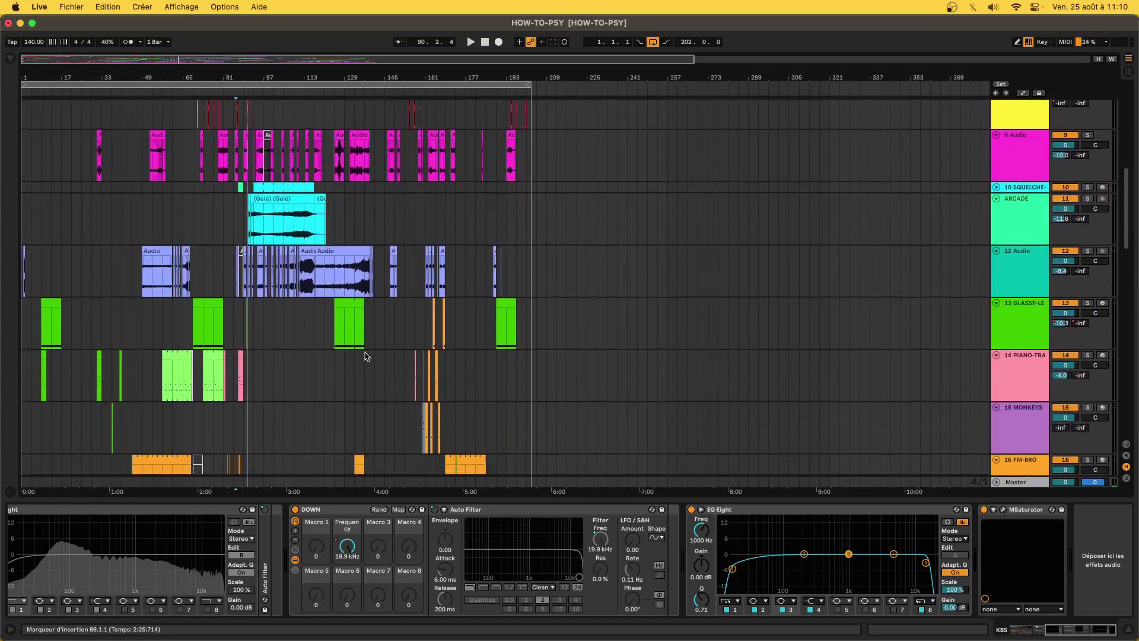
scroll(483, 351, "down", 5)
Mark the end of FM-BRO's last clip at bar 185, then the empty ranges from bar 137 on GLASSY-LE (4 bars) and FM-BRO (3 bars).
left_click(483, 423)
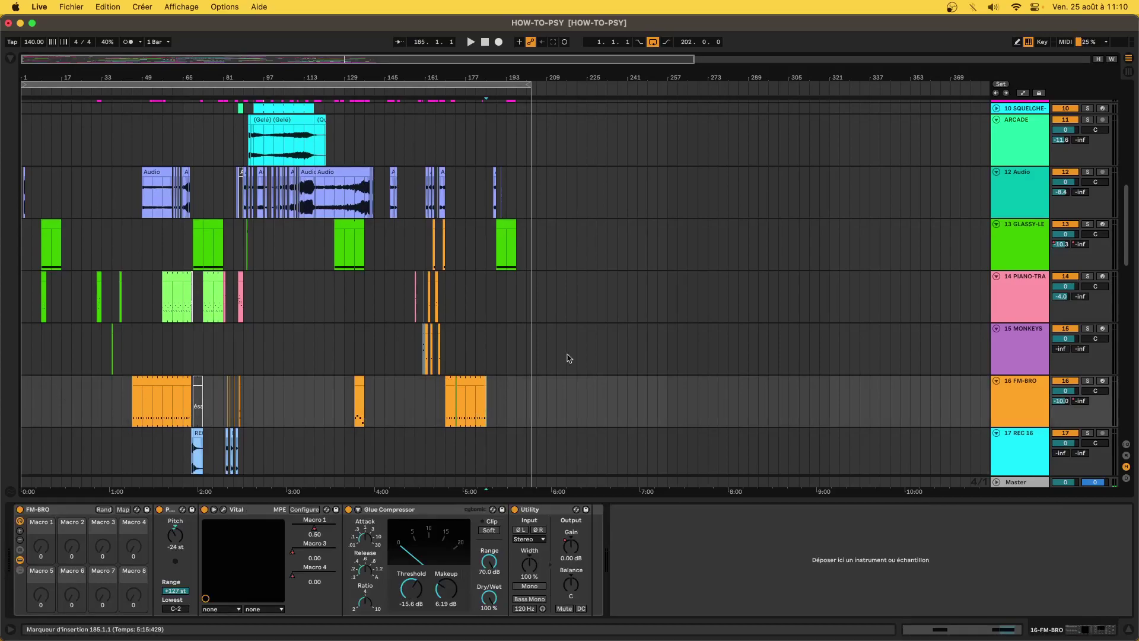
scroll(485, 351, "down", 2)
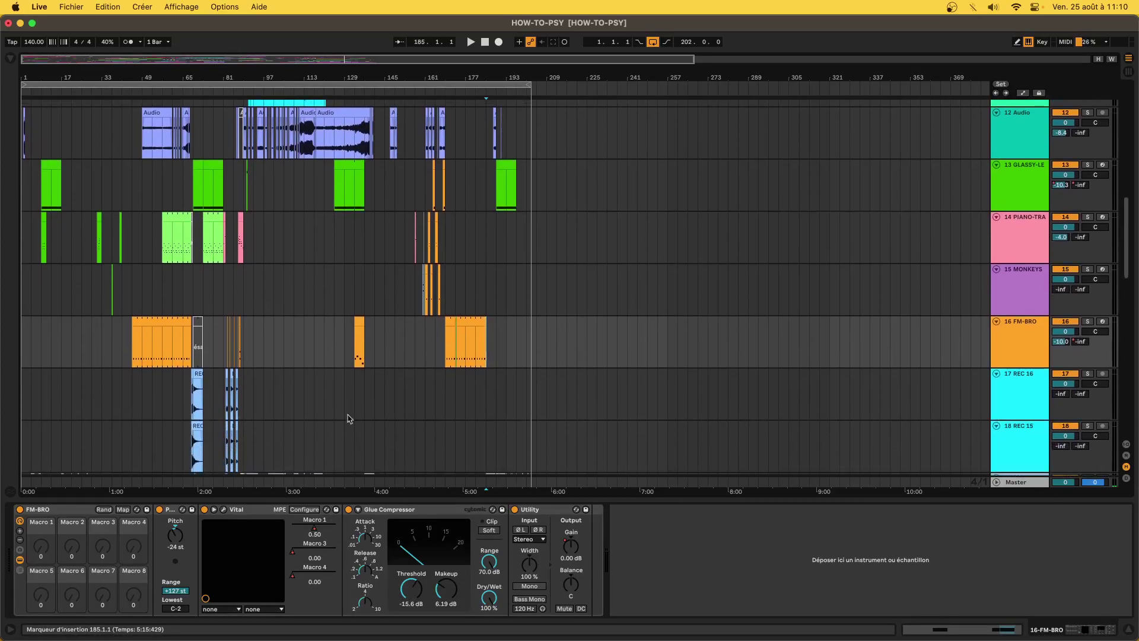
scroll(331, 342, "up", 5)
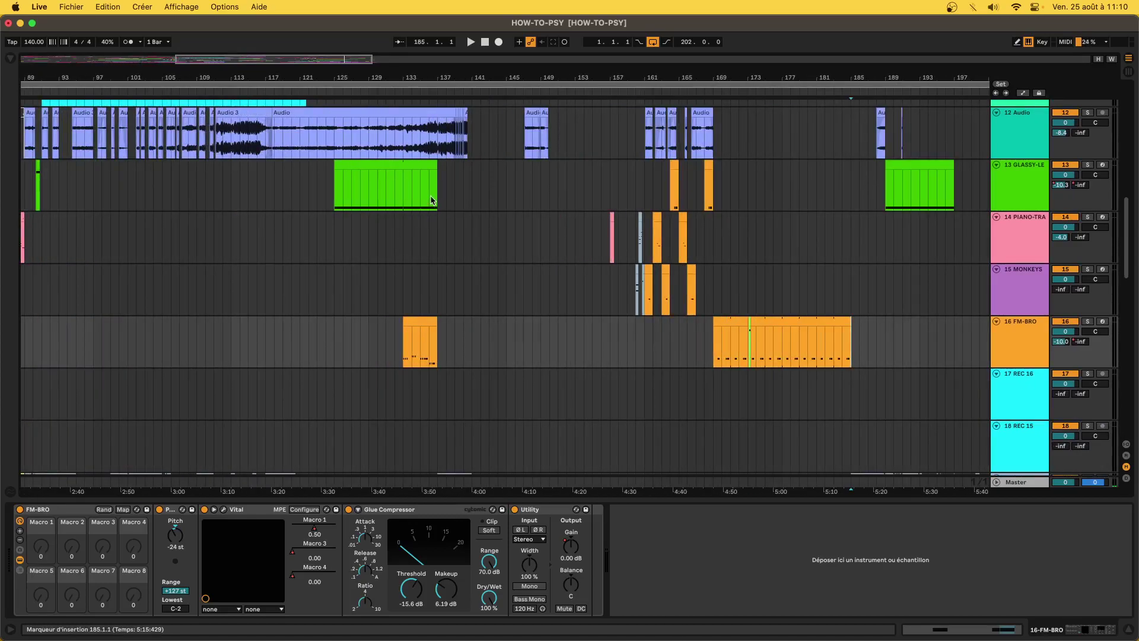
left_click_drag(446, 200, 472, 191)
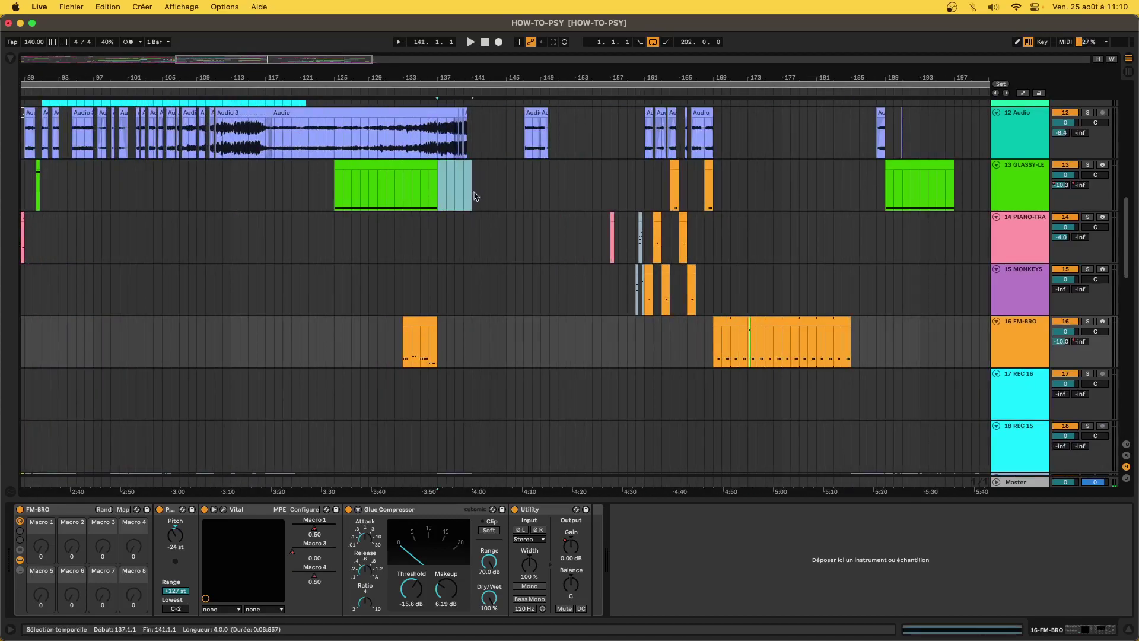
left_click_drag(464, 336, 436, 344)
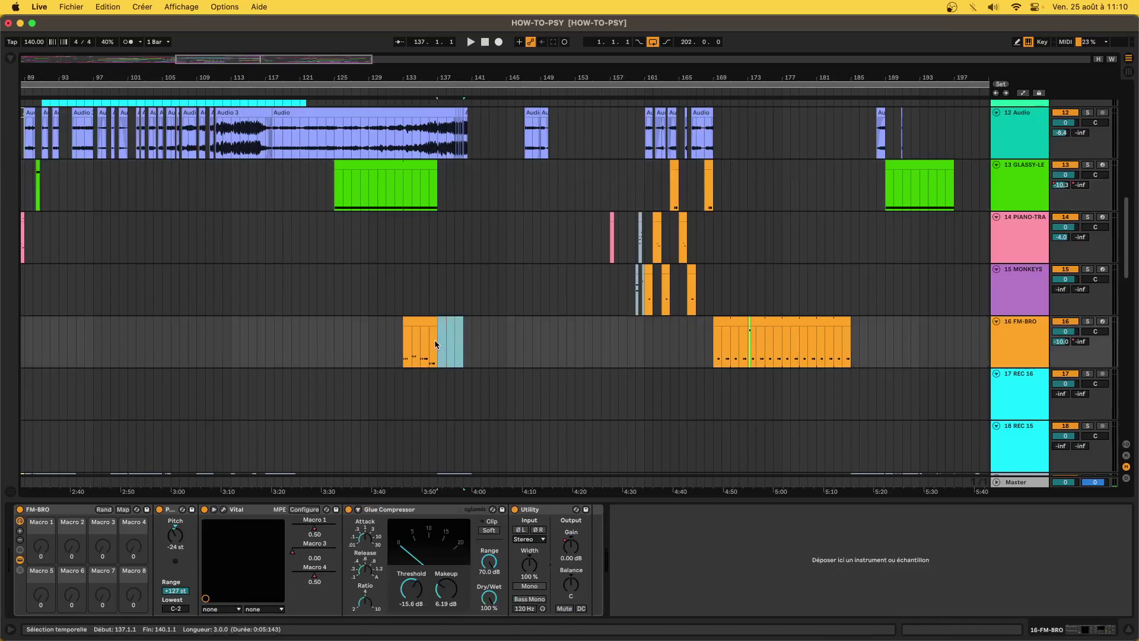
scroll(466, 206, "down", 10)
scroll(462, 209, "down", 3)
scroll(462, 209, "down", 1)
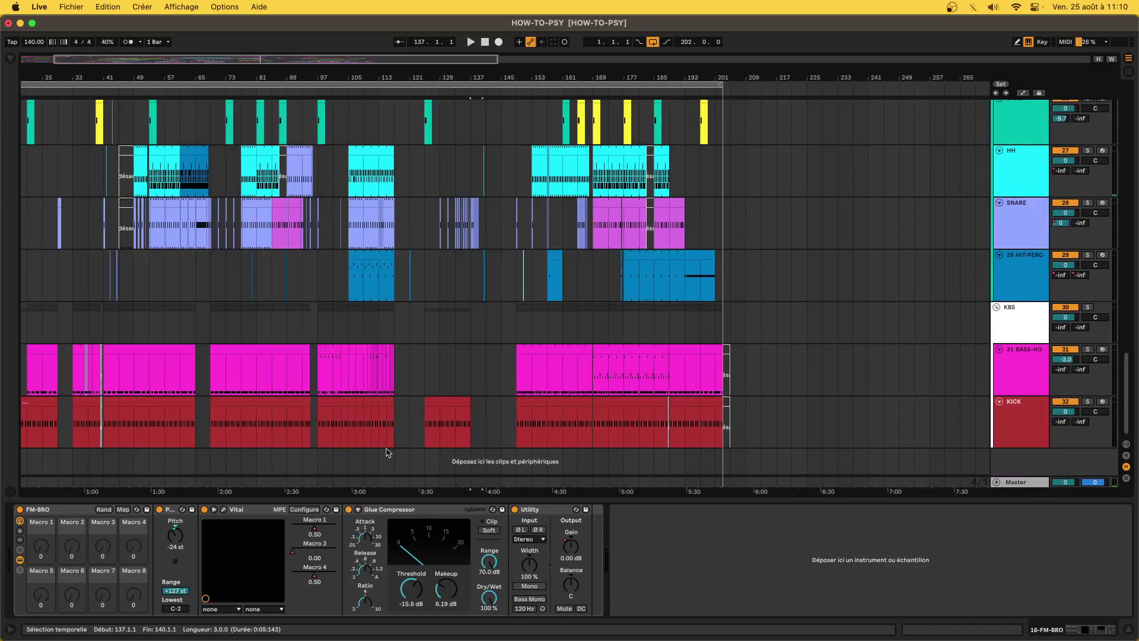
Collapse the DRUM and KBS track groups.
left_click(640, 424)
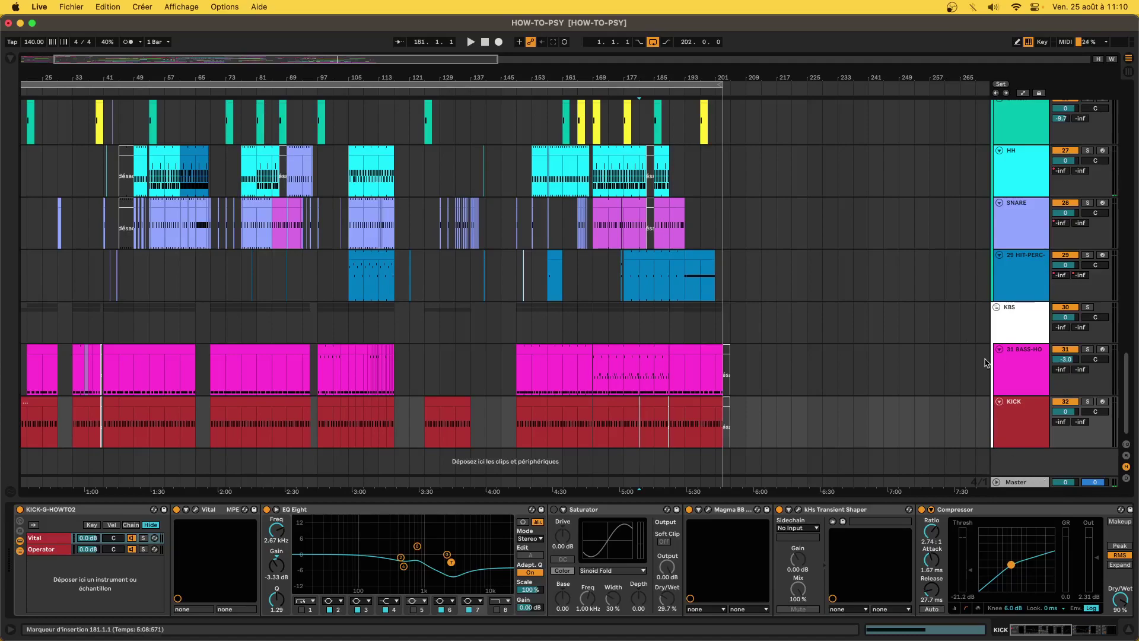
scroll(1000, 328, "up", 5)
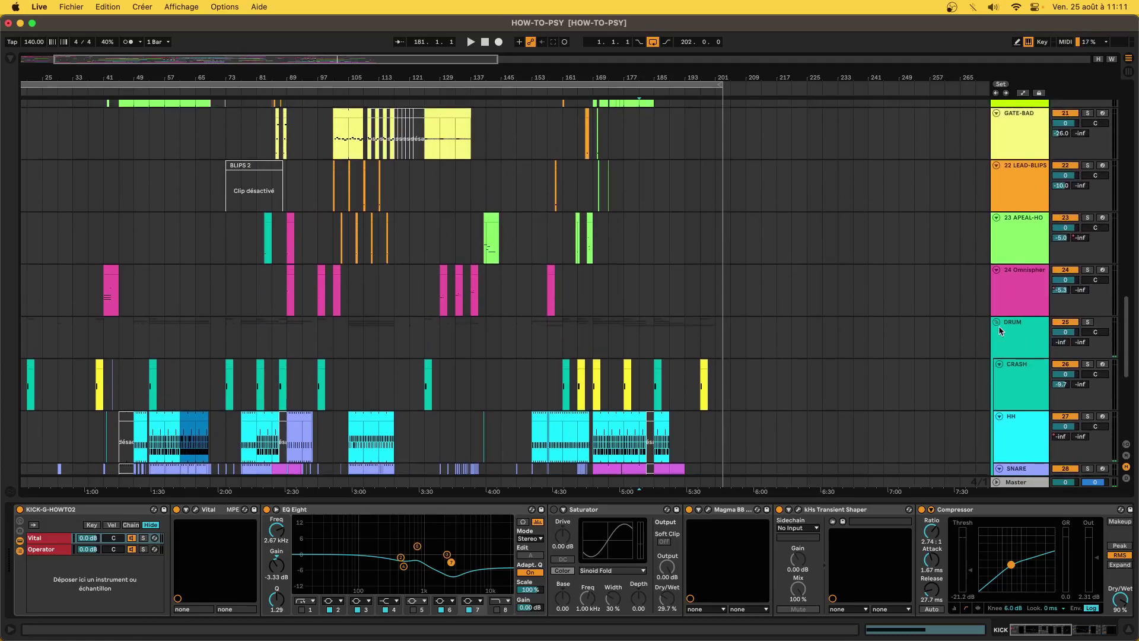
left_click(997, 323)
left_click(997, 334)
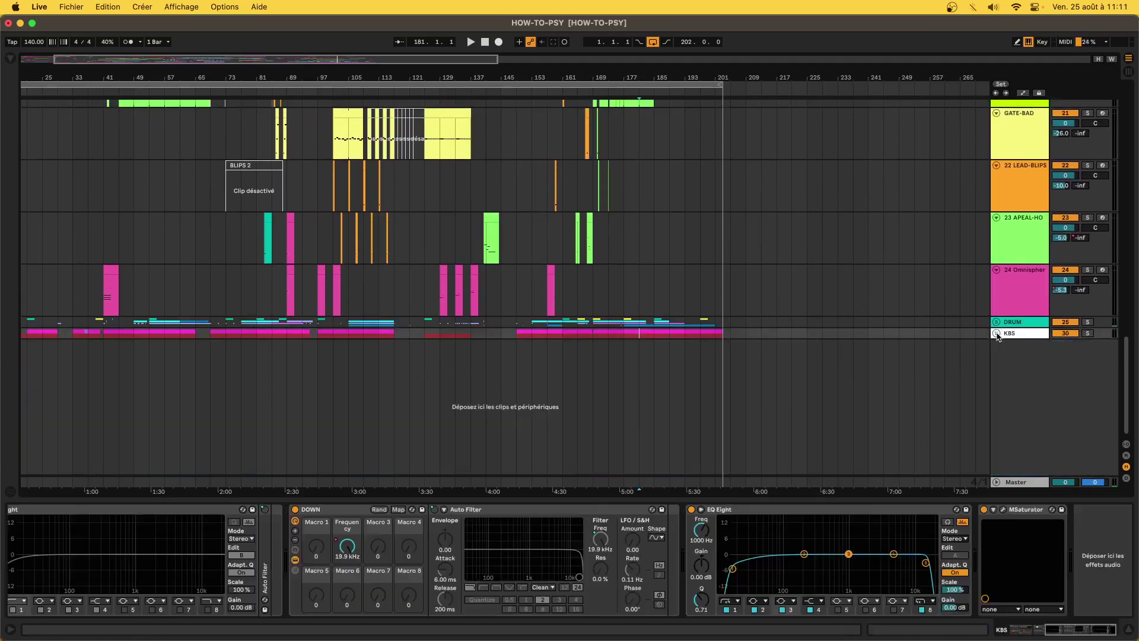
Show the return tracks and display the device chain of return A, selecting its Stratus device.
scroll(869, 326, "up", 6)
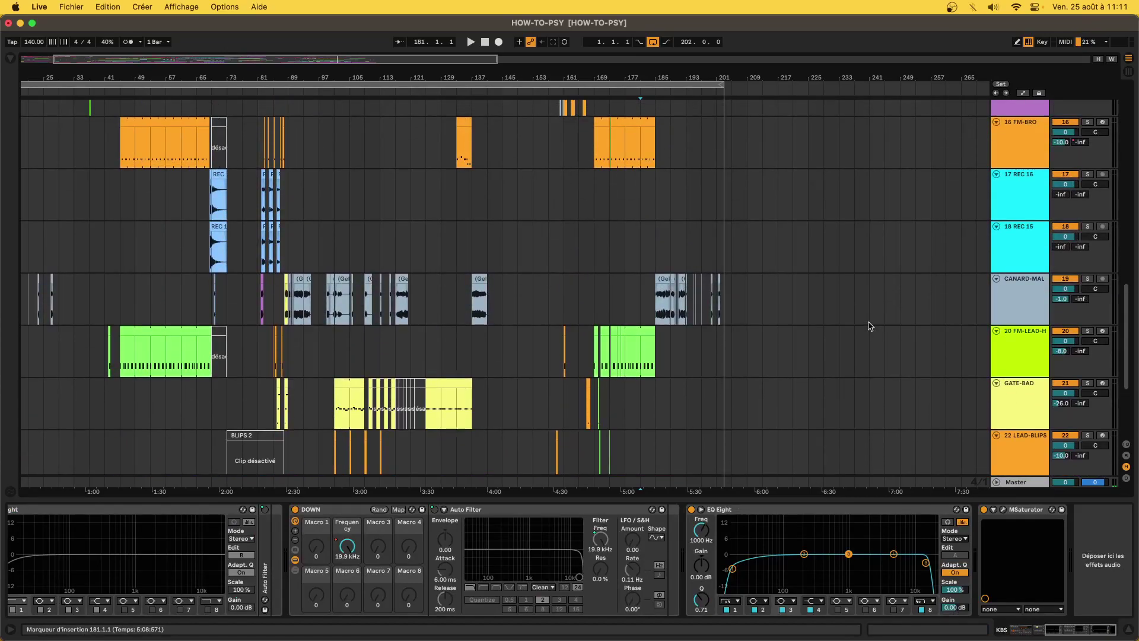
scroll(651, 370, "up", 6)
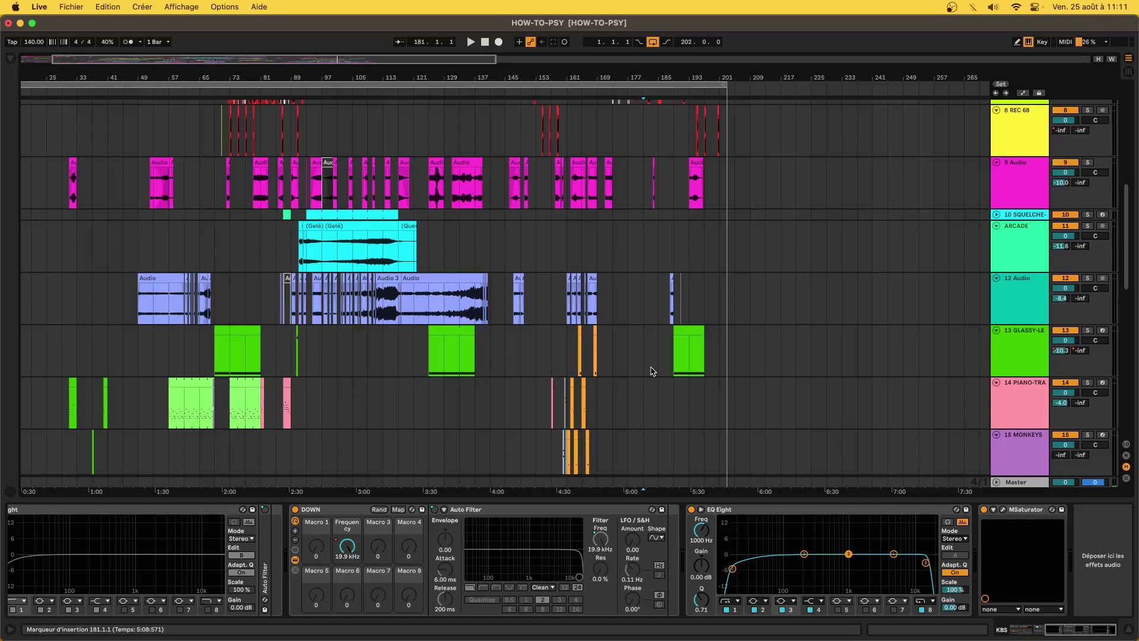
scroll(496, 380, "down", 10)
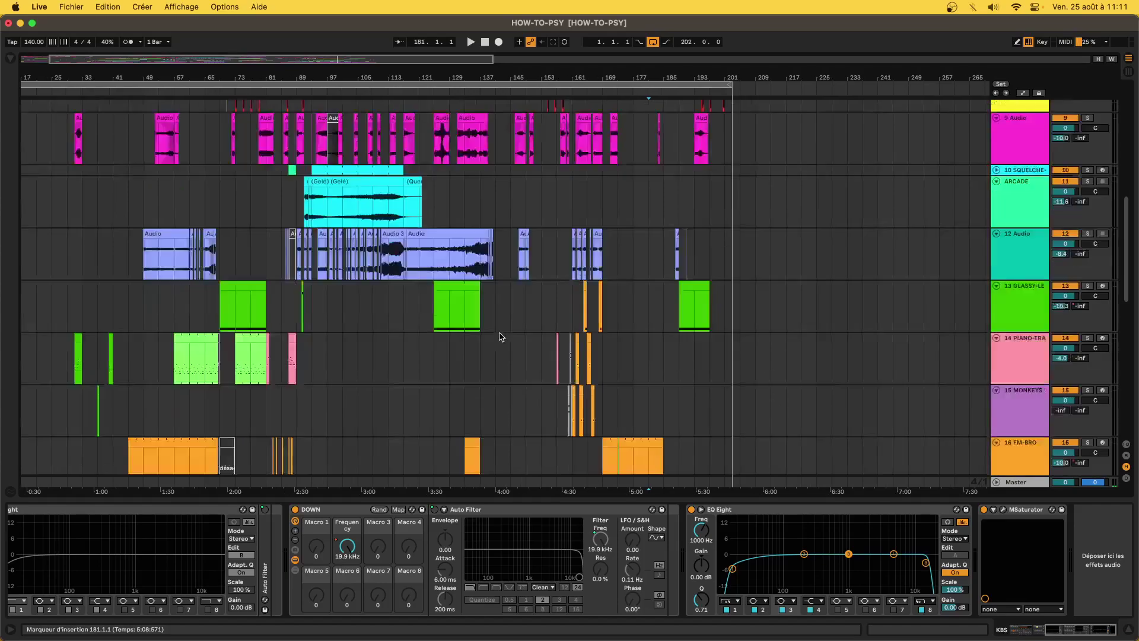
scroll(500, 336, "left", 5)
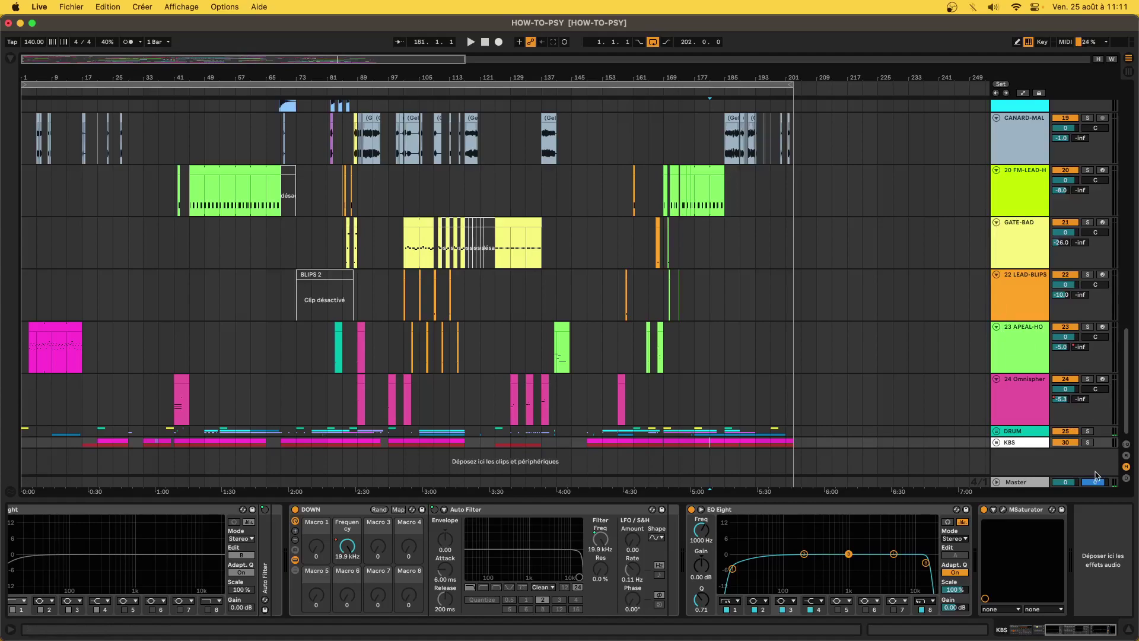
left_click(1127, 455)
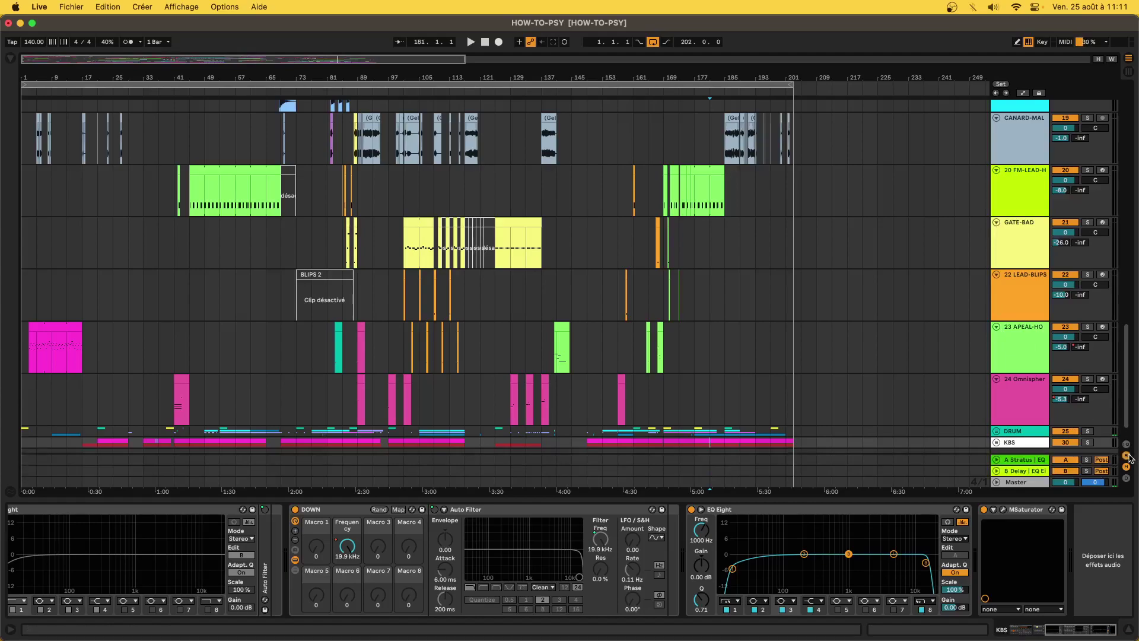
left_click(1026, 459)
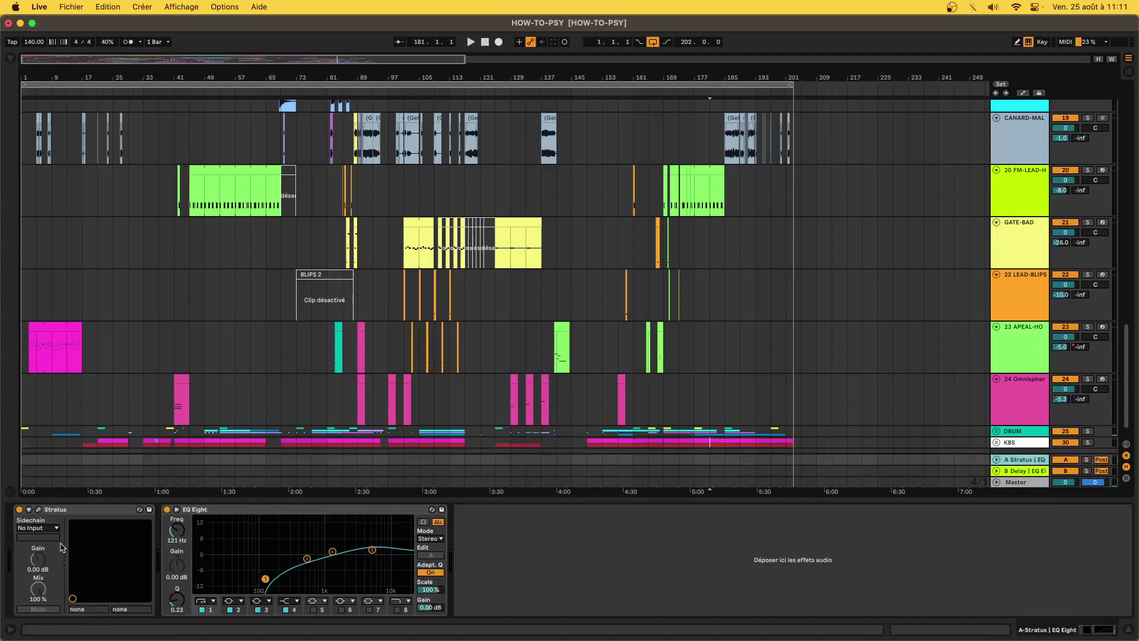
left_click(50, 509)
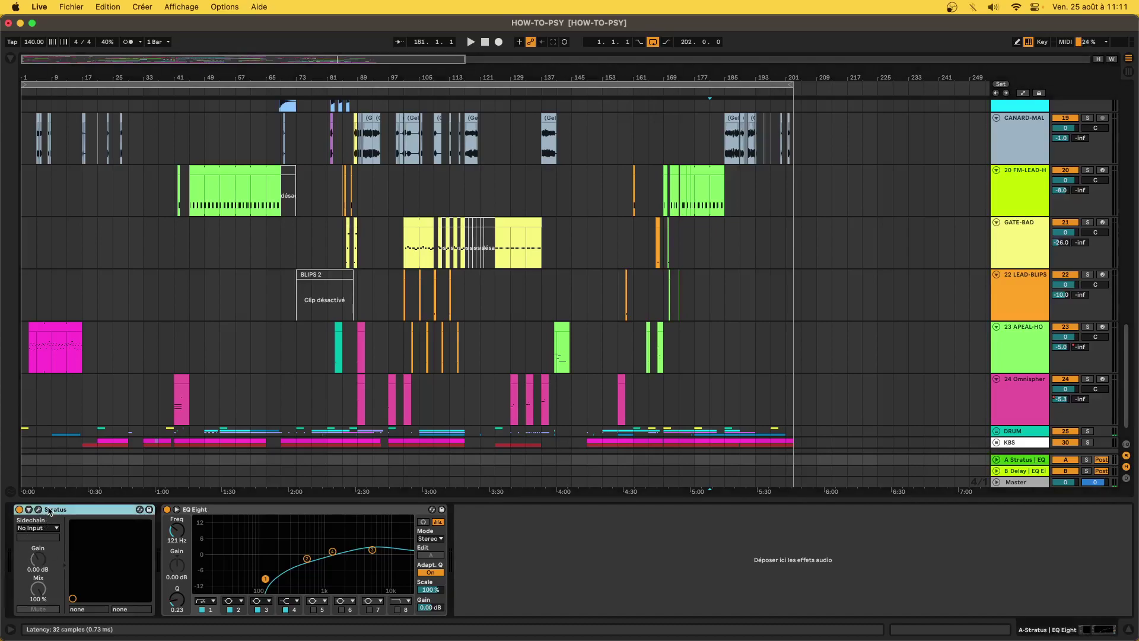
Inspect the device chains of the Delay return and the Master track, checking MSaturator on the Master.
left_click(1018, 467)
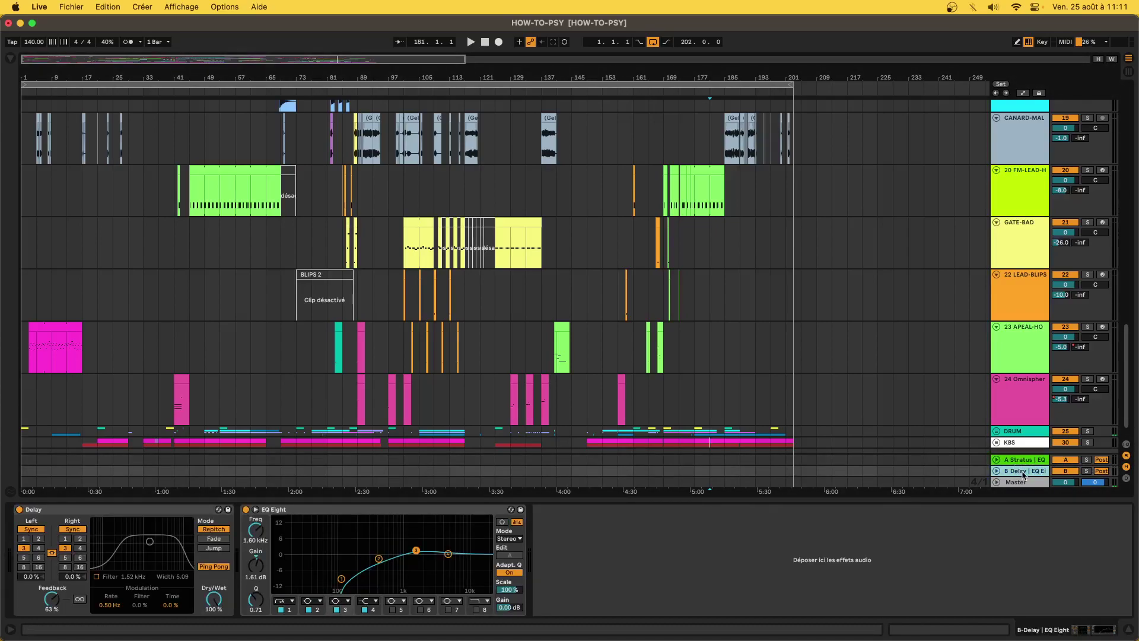
left_click(1027, 482)
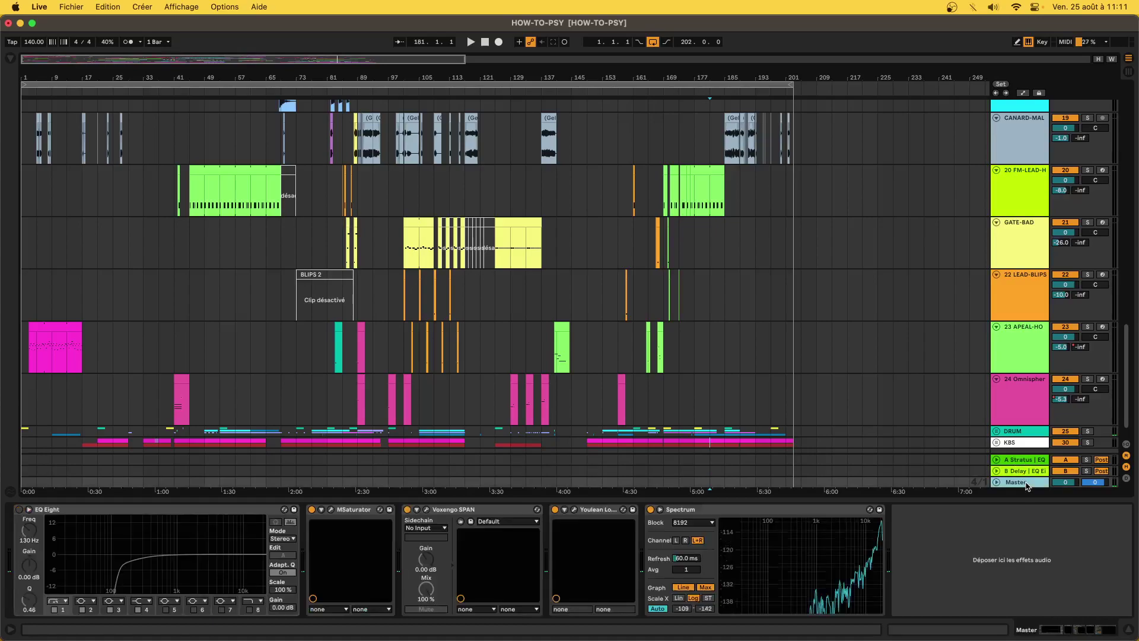
left_click(331, 510)
left_click(331, 510)
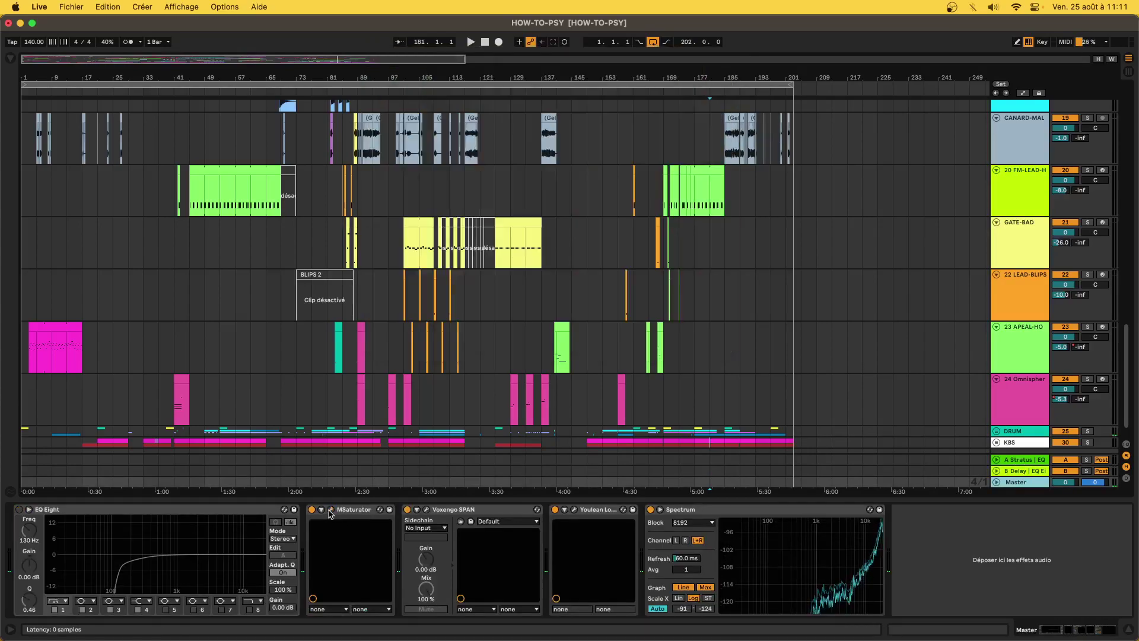
scroll(1002, 314, "up", 15)
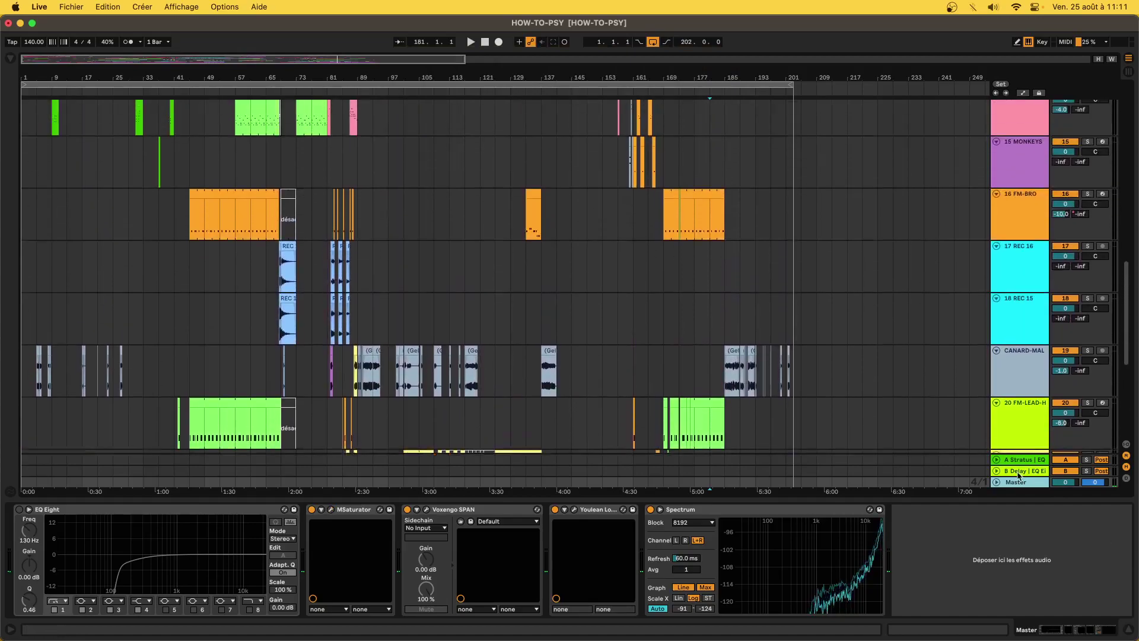
scroll(1001, 314, "down", 14)
scroll(1002, 315, "down", 2)
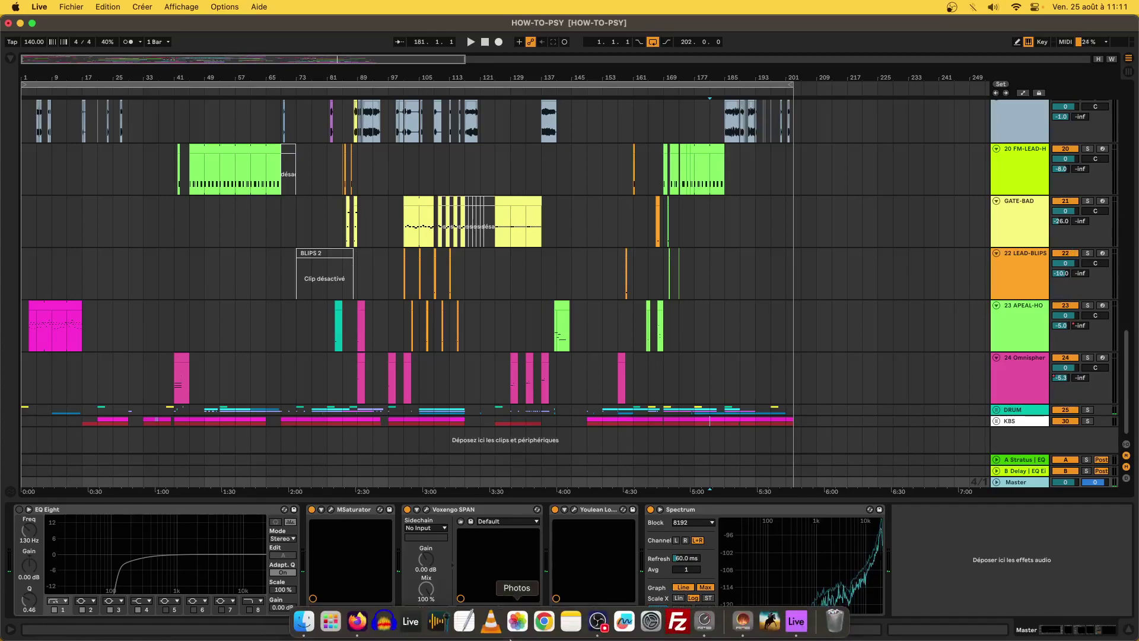
mouse_move(469, 639)
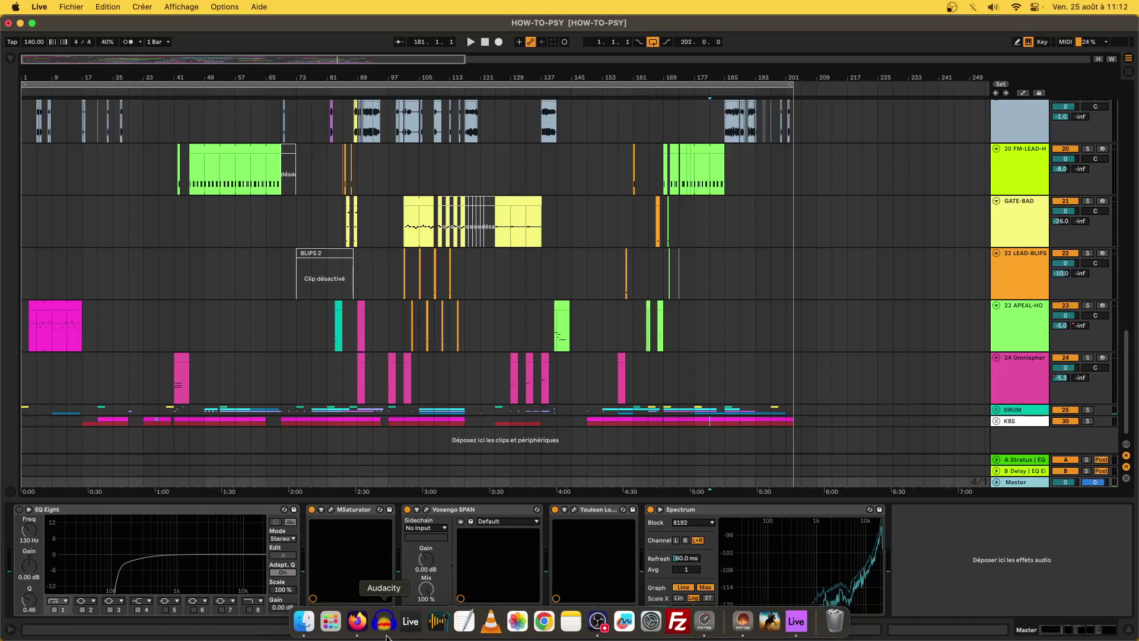
Select bars 1 to 9 on the 23 APEAL-HO track and start playback from bar 1.
left_click_drag(98, 345, 17, 320)
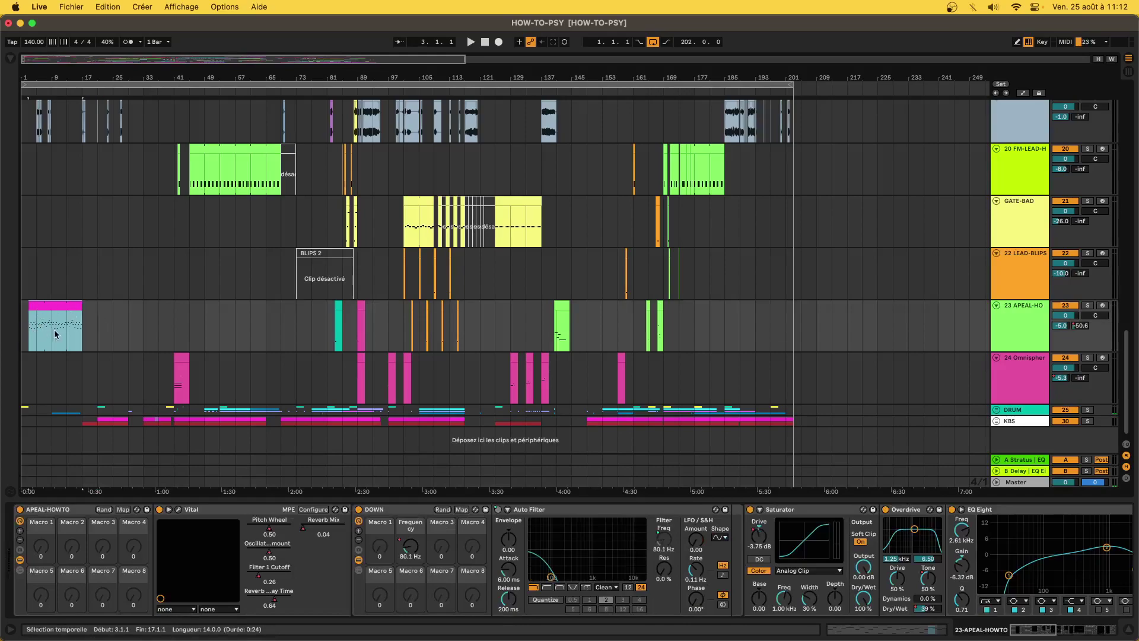
left_click_drag(53, 332, 24, 330)
key("space")
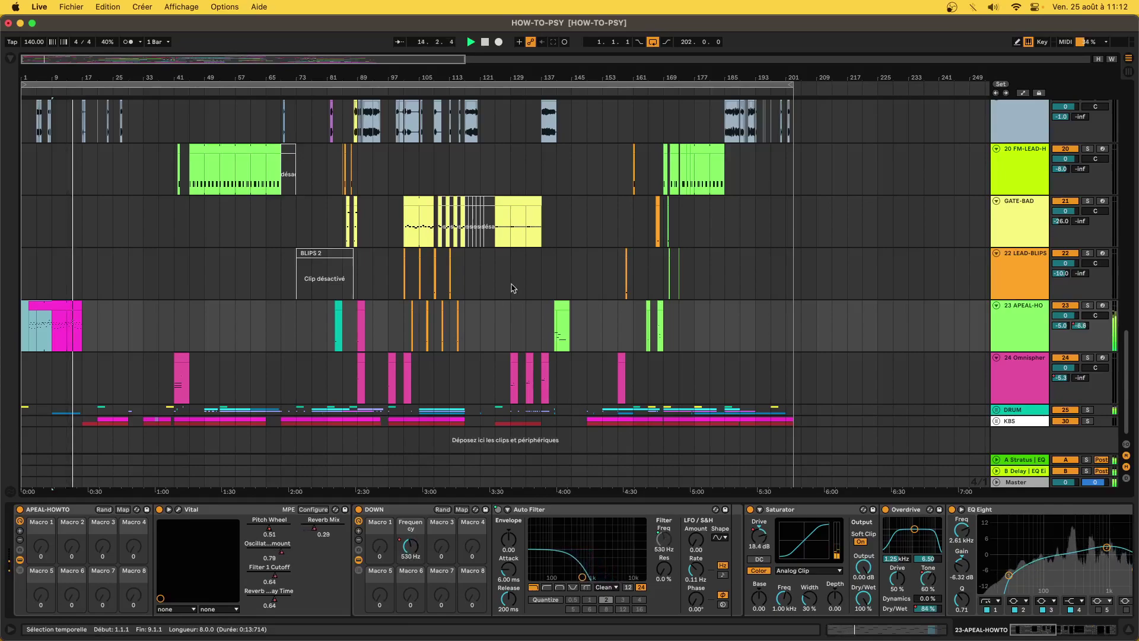
Follow the intro playback across the upper and lower tracks, stopping it around bar 49.
scroll(513, 289, "up", 15)
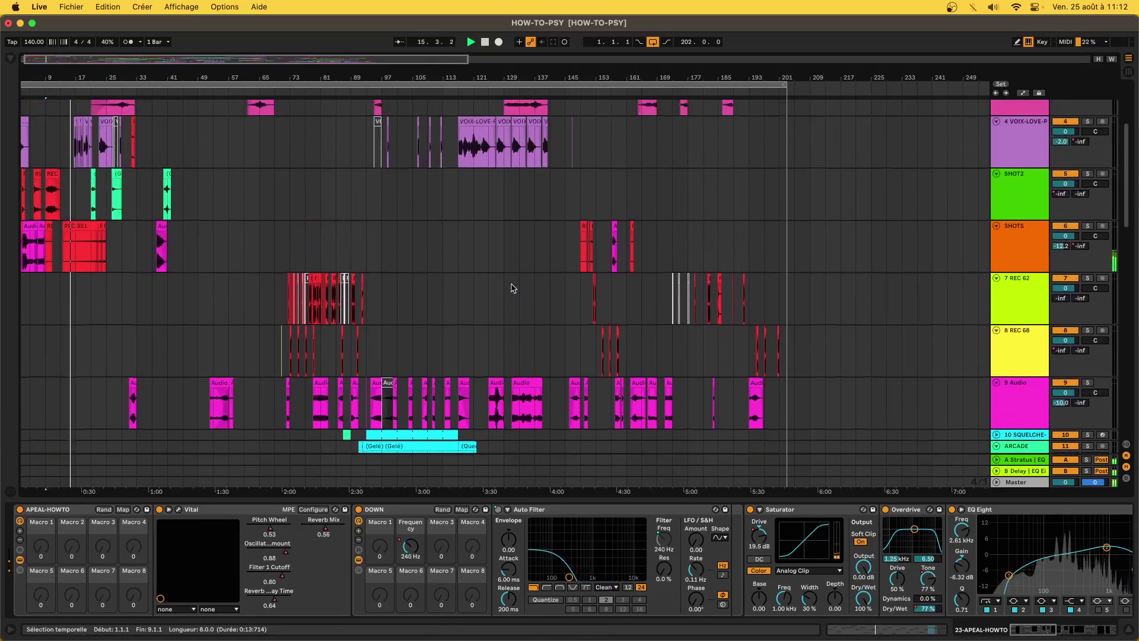
scroll(513, 288, "up", 5)
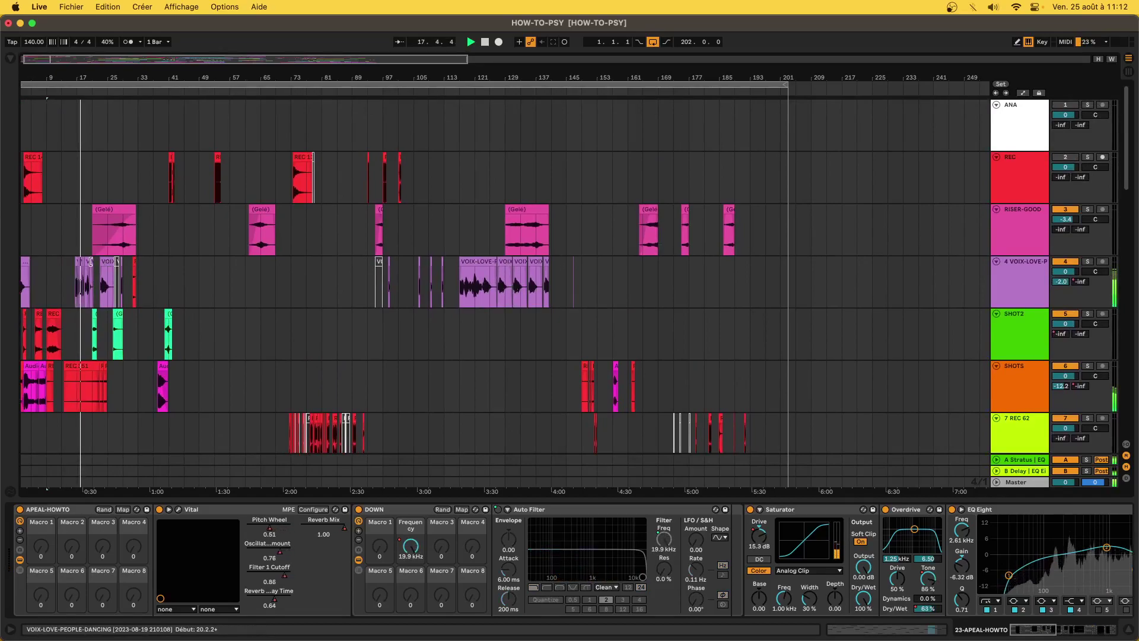
scroll(89, 264, "down", 15)
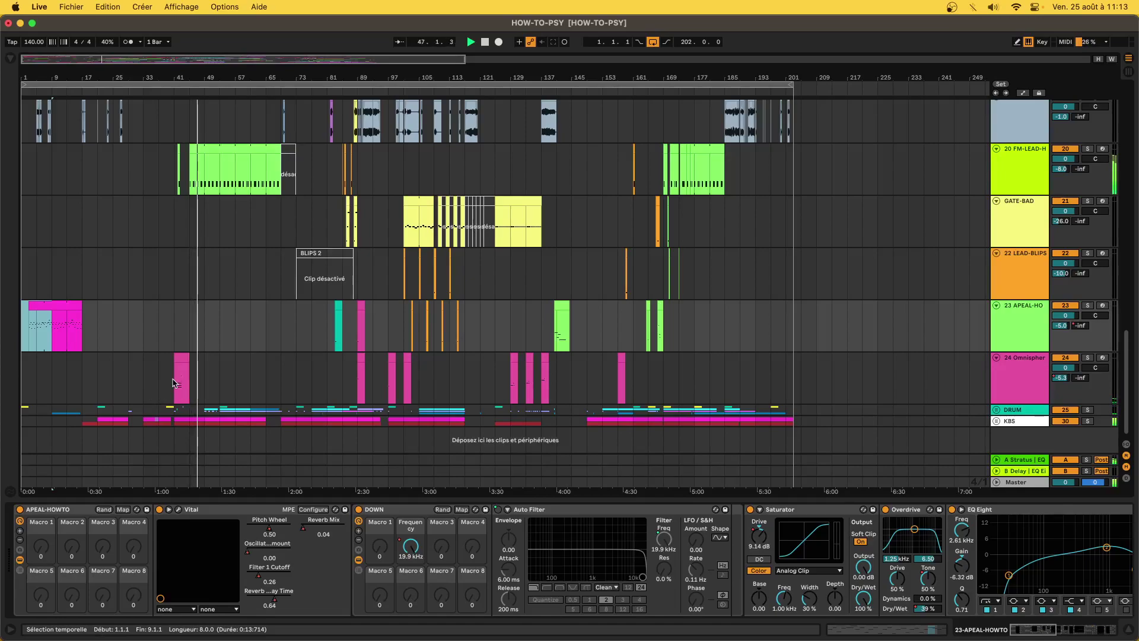
scroll(173, 383, "up", 5)
scroll(173, 382, "down", 5)
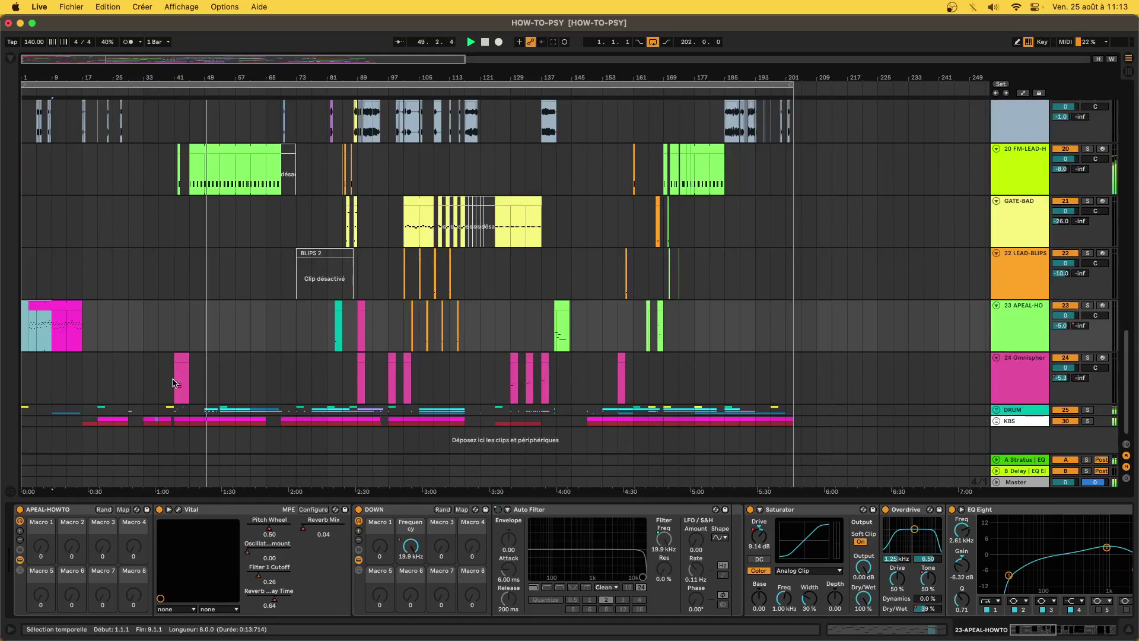
key("space")
Mark bars 1 to 33 and 1 to 29 on the 24 Omnispher track, then select the APEAL-HO intro clip.
left_click(122, 387)
left_click_drag(143, 386, 23, 385)
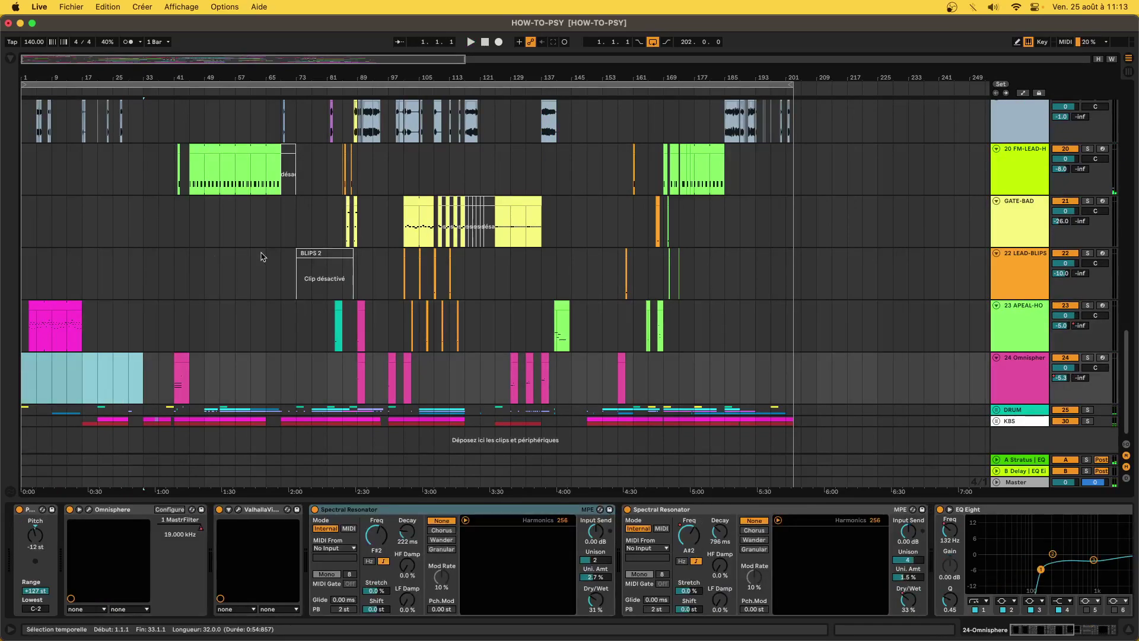
left_click_drag(128, 385, 1, 384)
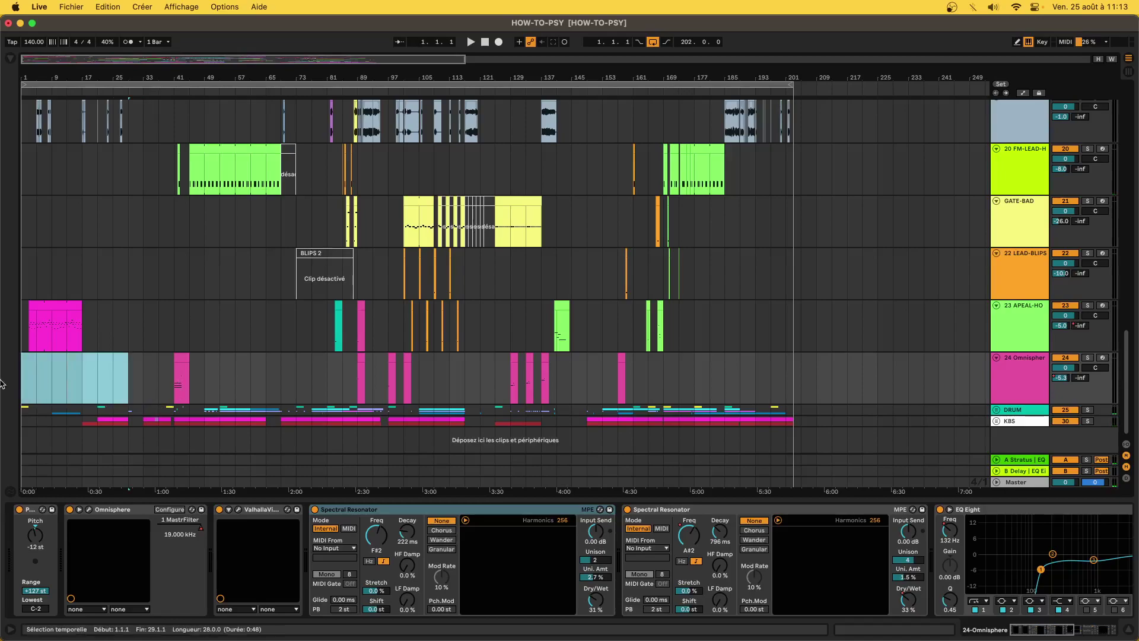
left_click(50, 322)
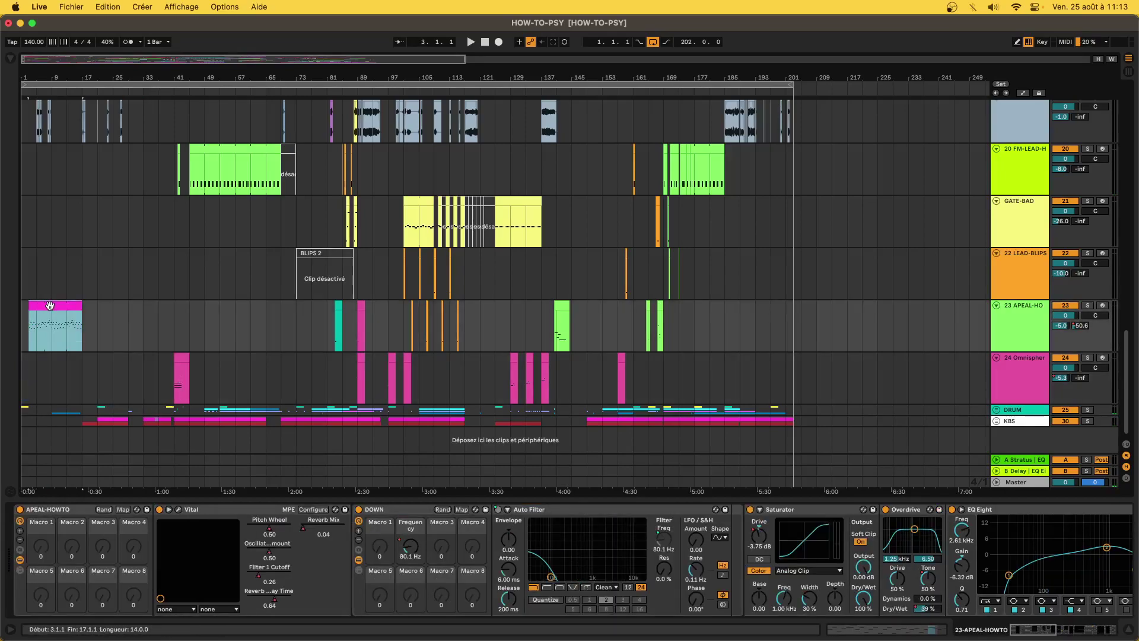
Mark bars 17 to 33 and 21 to 29 on the 24 Omnispher track, ending with the insertion point at bar 33.
left_click_drag(83, 386, 145, 387)
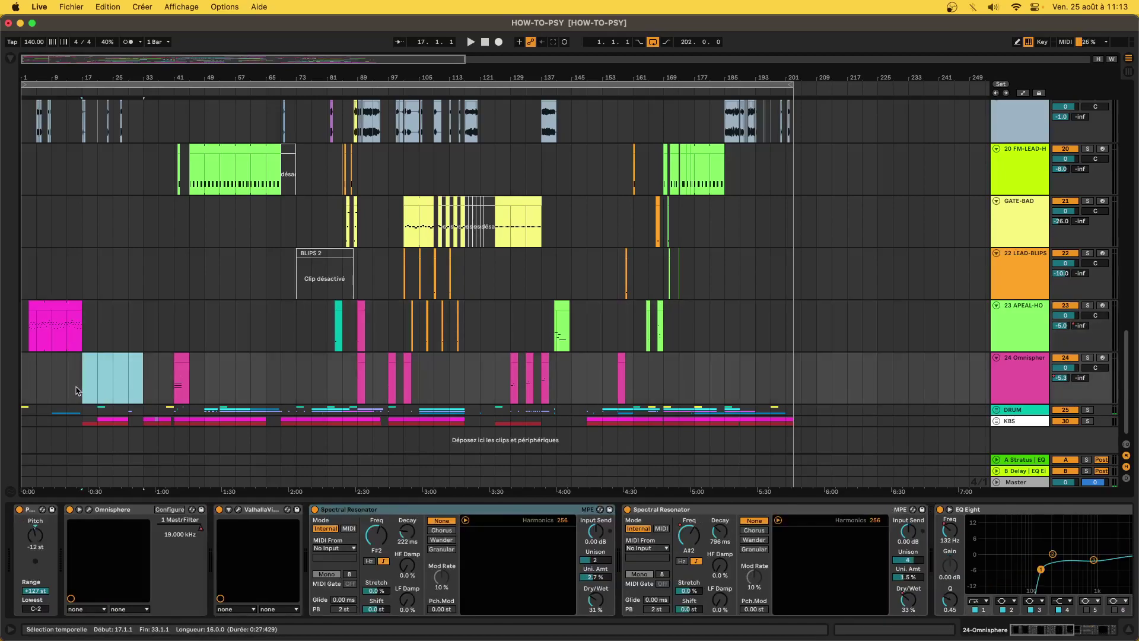
left_click_drag(98, 386, 124, 392)
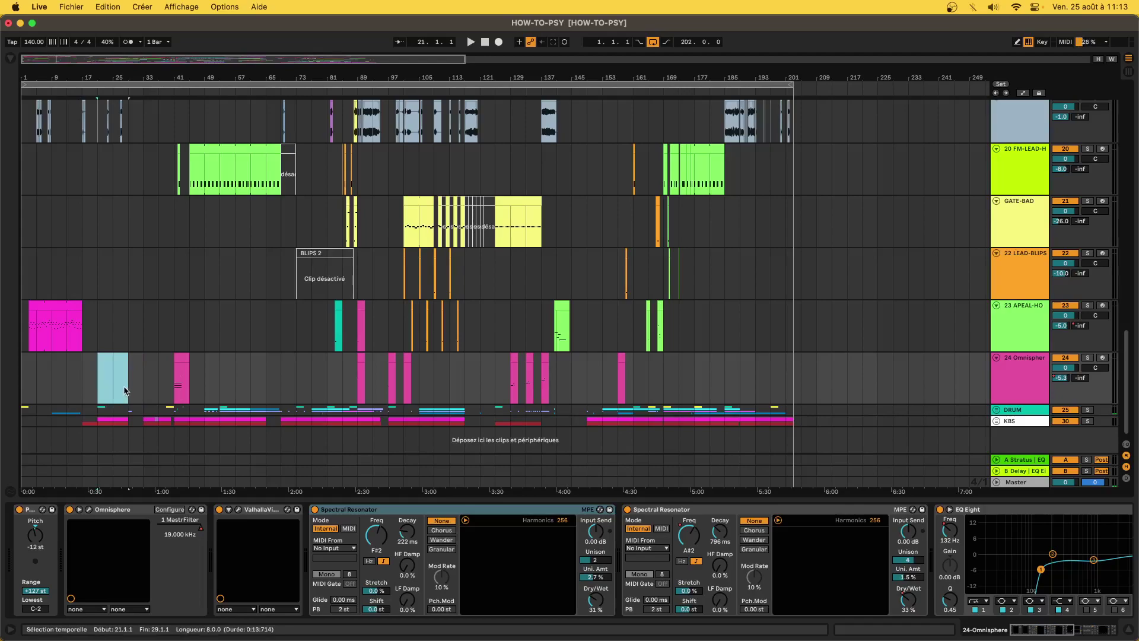
left_click(140, 395)
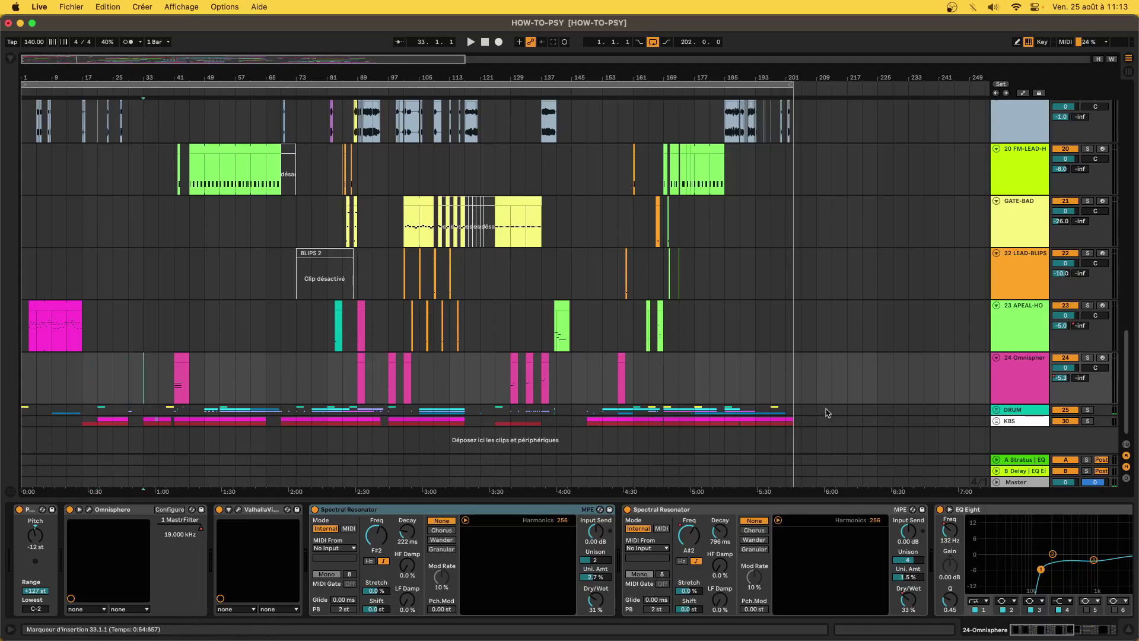
Expand the KBS group, select bars 33 to 41 on 31 BASS-HO, and play them with KBS soloed.
left_click(996, 421)
scroll(326, 353, "down", 5)
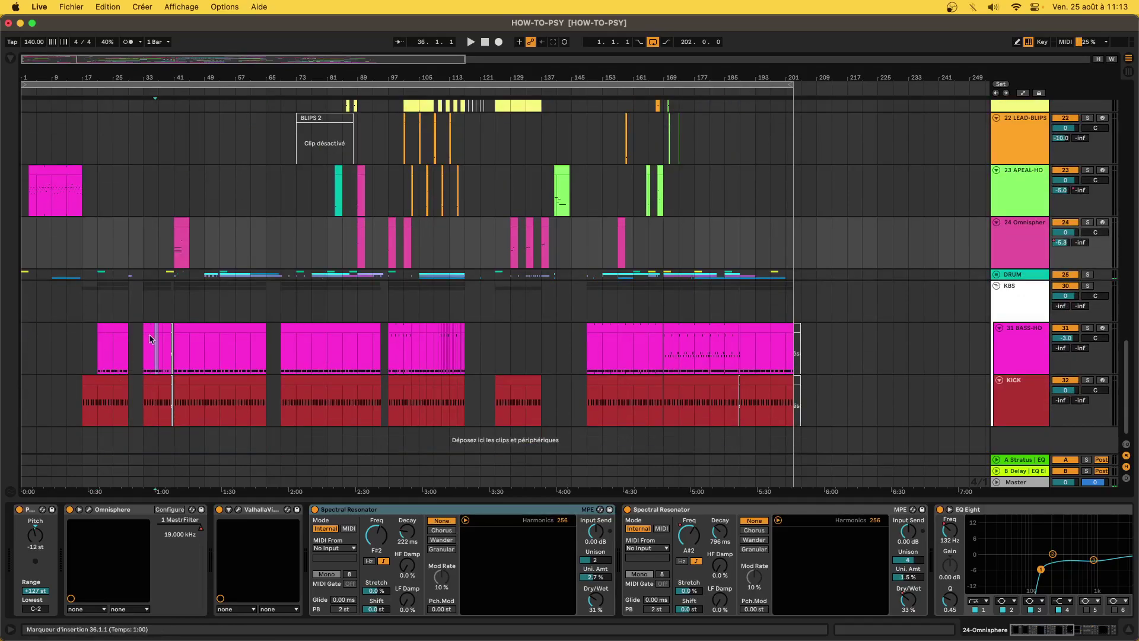
left_click(150, 356)
left_click(147, 356)
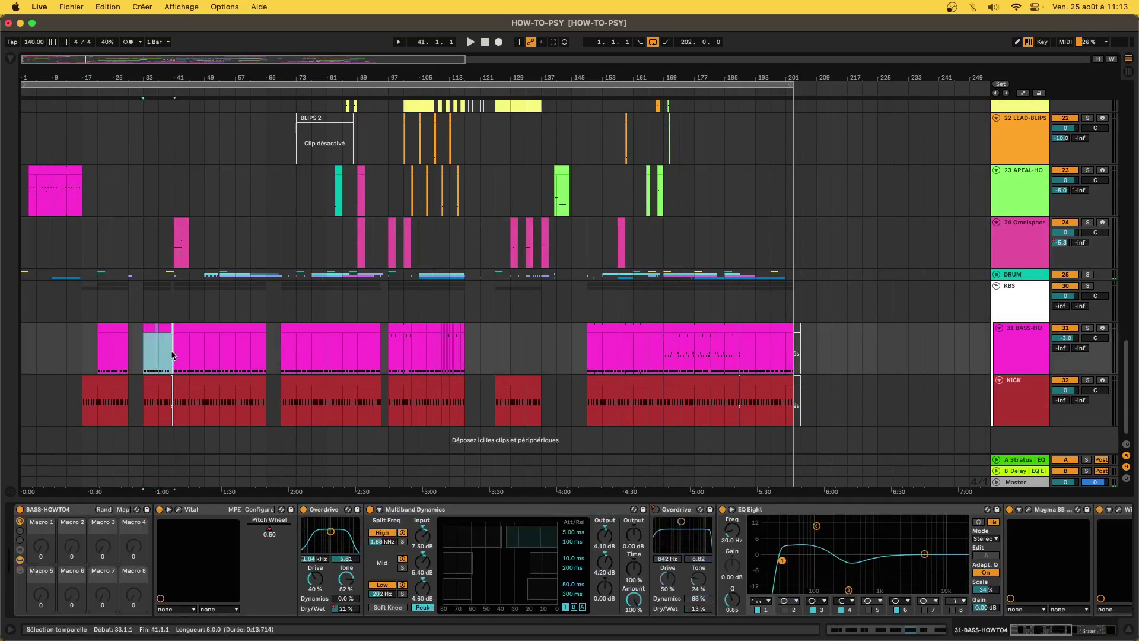
left_click(1088, 286)
key("space")
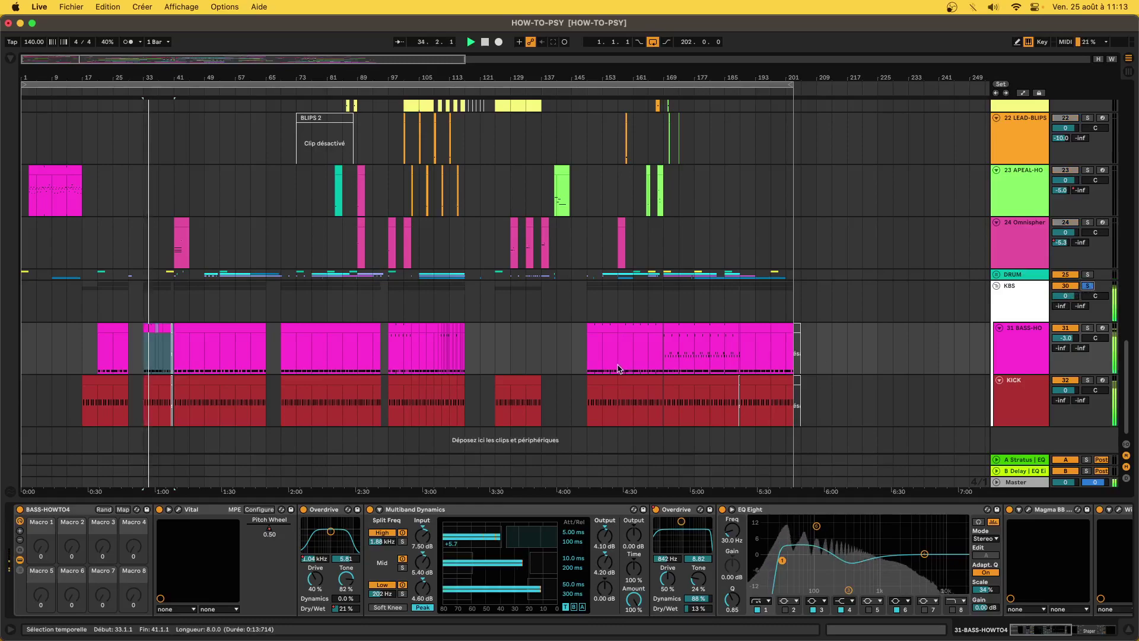
Play the soloed KBS group from bar 149 with bars 149 to 157 selected on BASS-HO and KICK, ending with playback stopped.
left_click_drag(617, 368, 587, 386)
key("space")
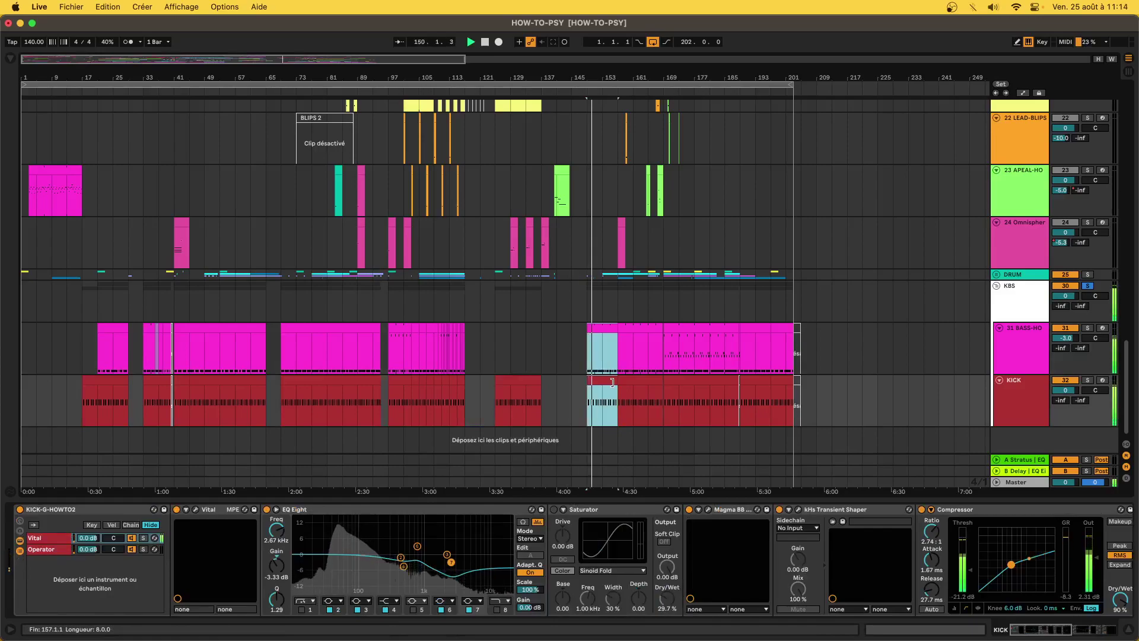
key("space")
Examine the bass pattern up close at bar 97, selecting bars 97 to 103 on BASS-HO.
left_click(173, 359)
left_click_drag(173, 359, 404, 386)
key("z")
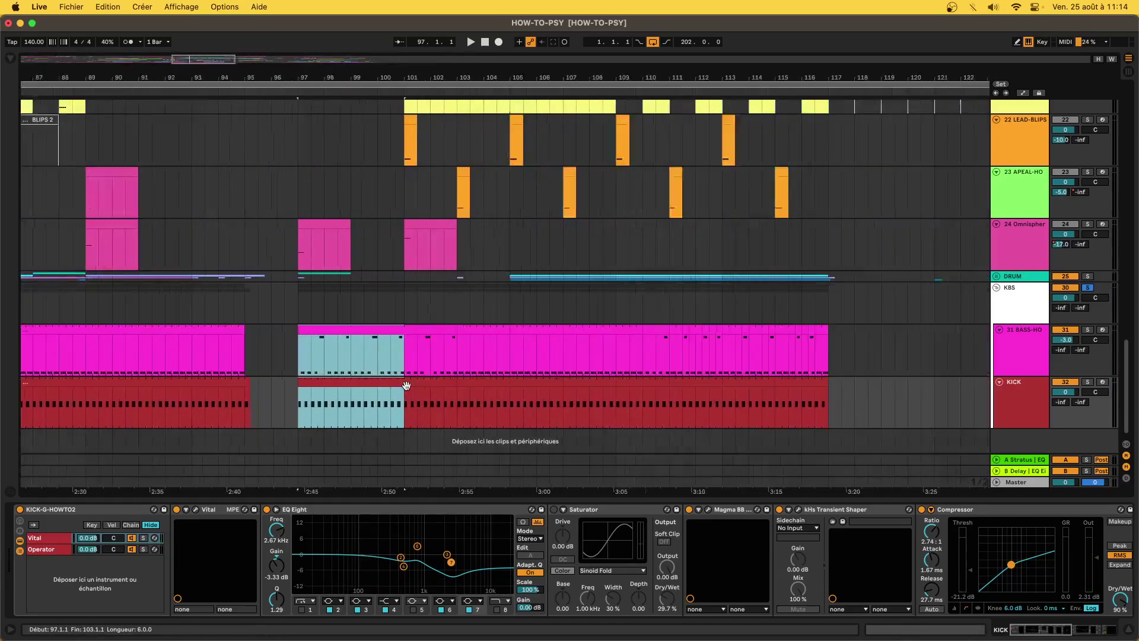
left_click(327, 334)
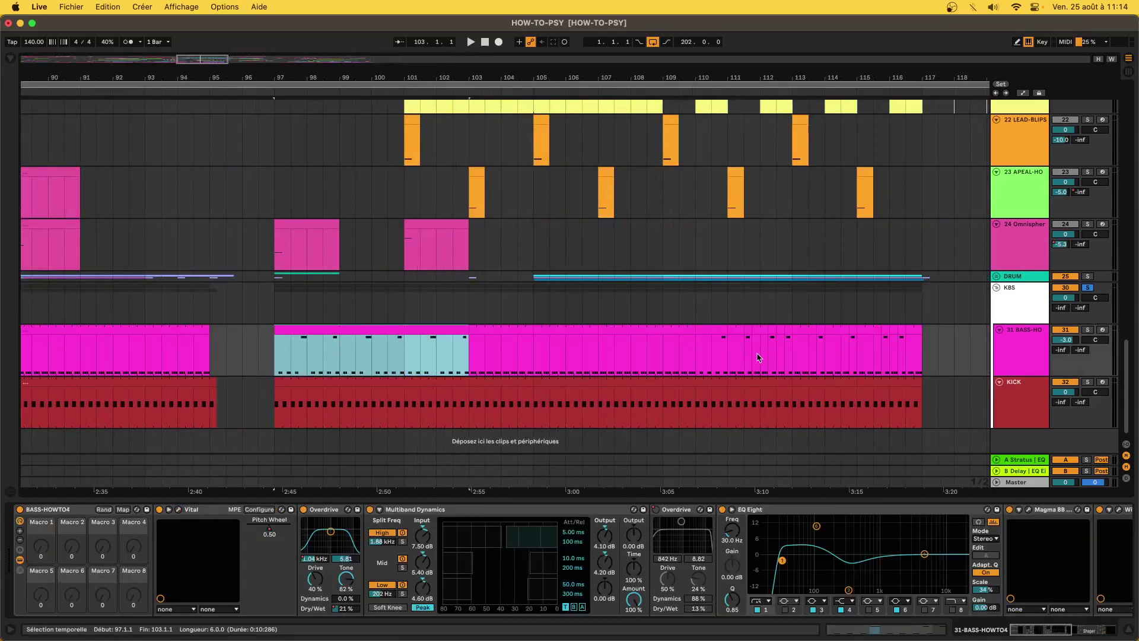
Return to the wider arrangement and select bars 151 to 169 on the BASS-HO track.
left_click(723, 365)
key("x")
left_click_drag(597, 355, 862, 357)
scroll(862, 360, "right", 5)
scroll(862, 361, "right", 1)
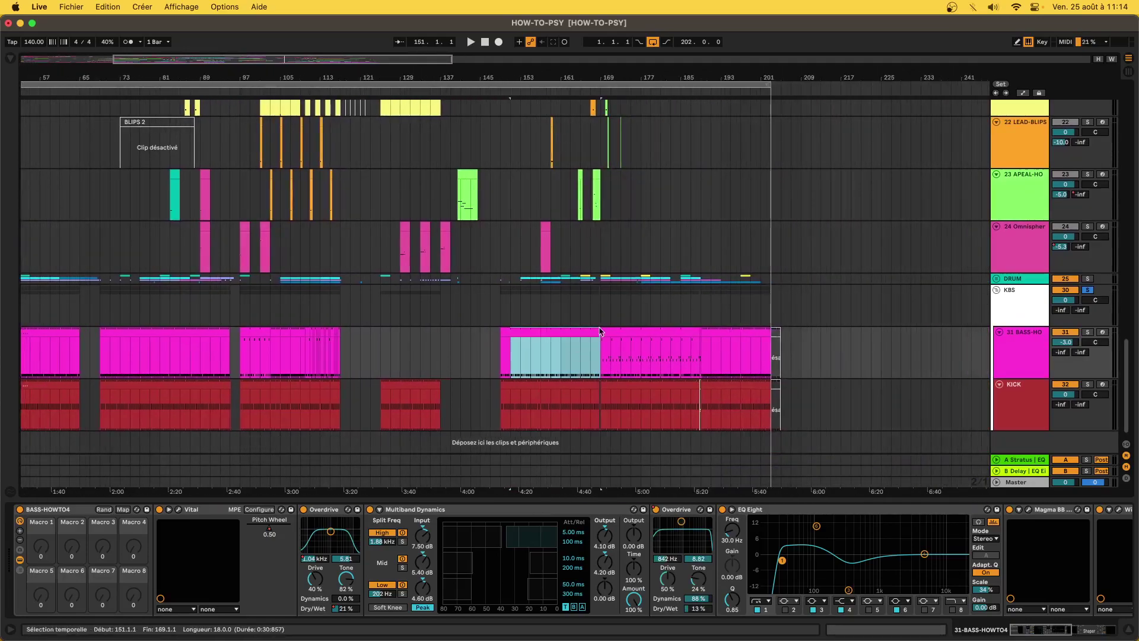
Select the BASS-HO clip starting at bar 169, play it with KBS soloed, unsolo the group during playback, and stop.
left_click(635, 331)
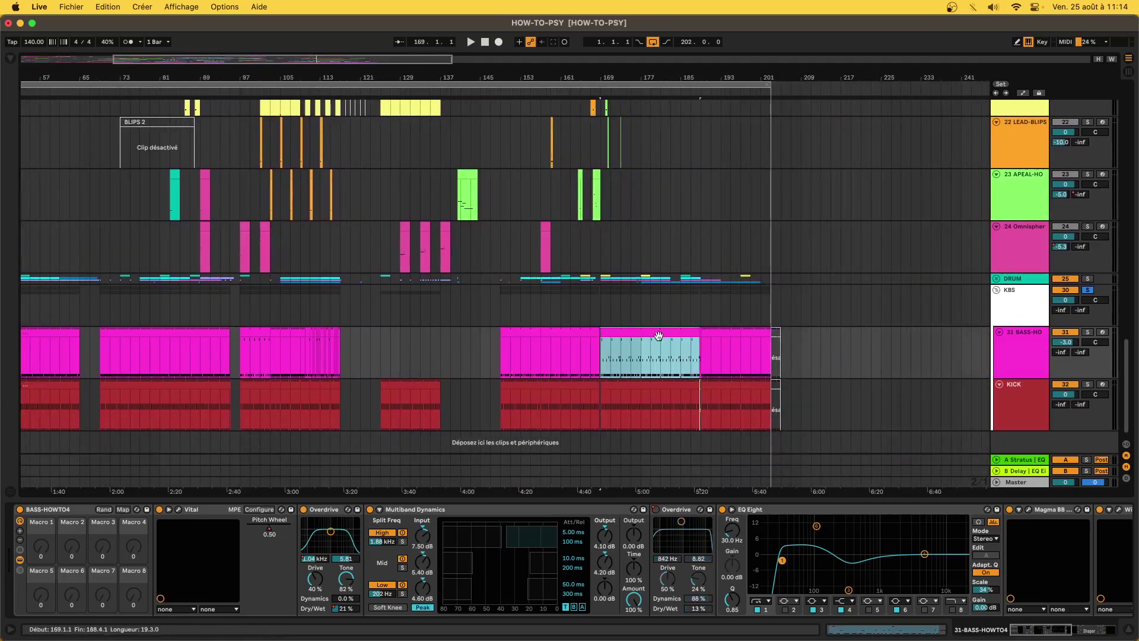
key("space")
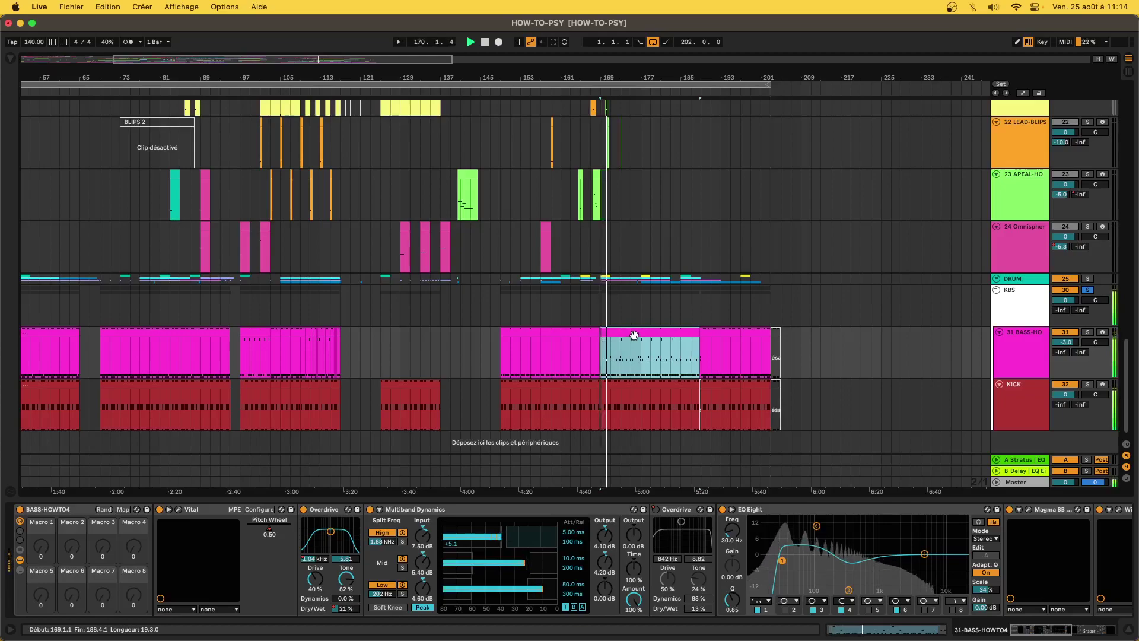
left_click(1088, 290)
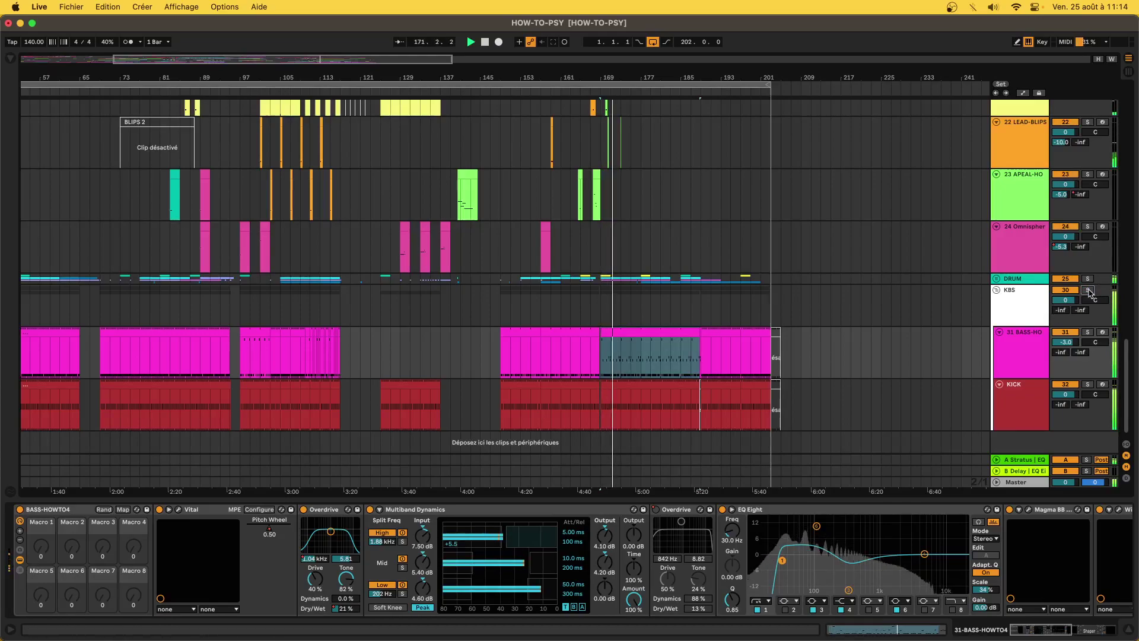
key("space")
Play the full mix from bar 189 on the KBS group, stop playback, and select bars 189 to 193 on DRUM.
scroll(605, 321, "down", 5)
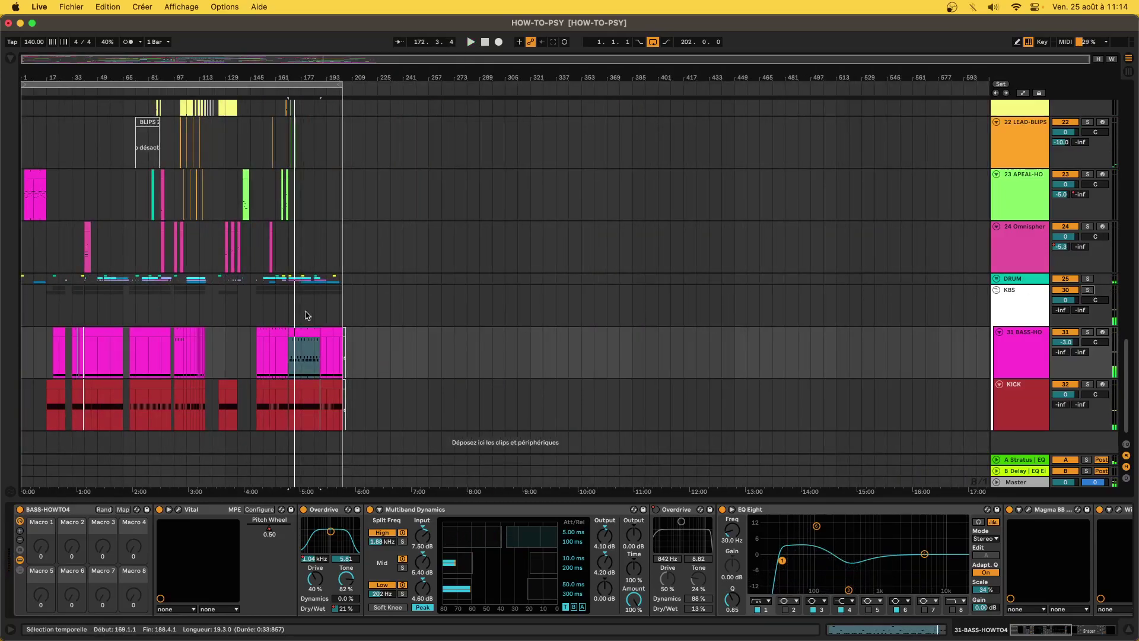
scroll(318, 321, "up", 3)
left_click(324, 318)
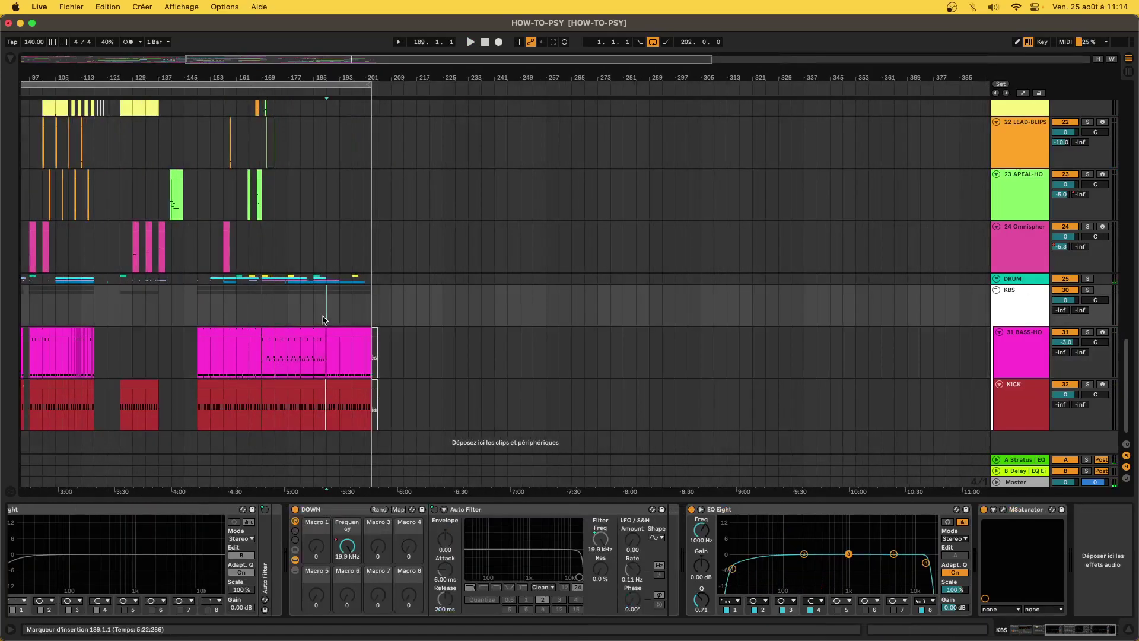
key("space")
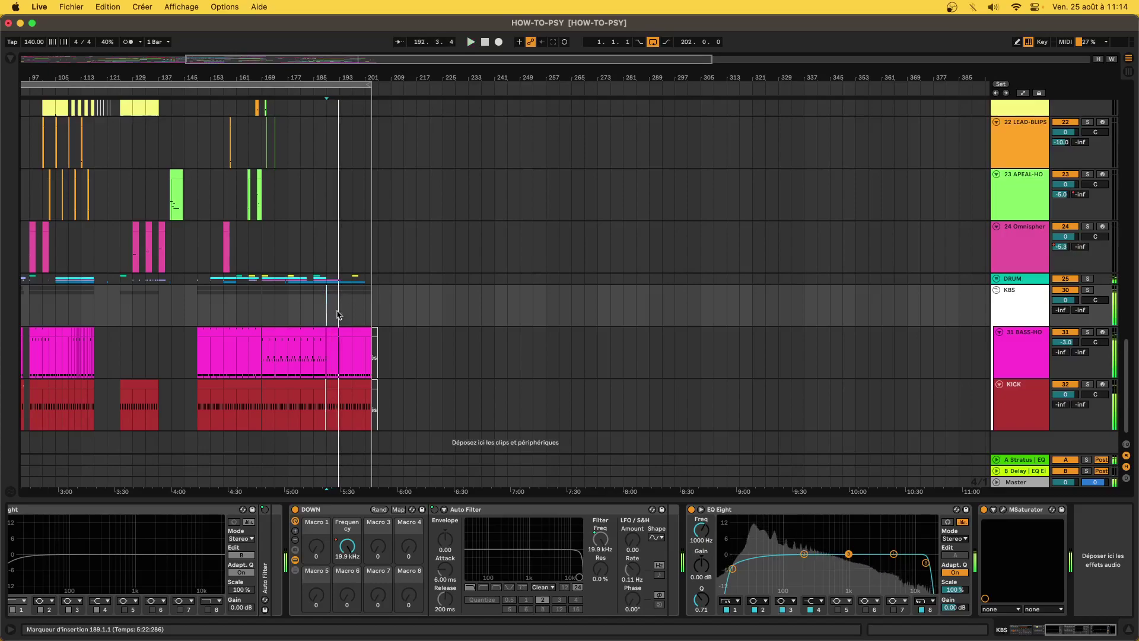
scroll(285, 311, "left", 3)
key("space")
left_click(403, 276)
Select the empty bars 9 to 17 on BASS-HO, and set the insertion marker at bar 17 on the KBS group.
scroll(419, 279, "left", 8)
scroll(419, 279, "down", 5)
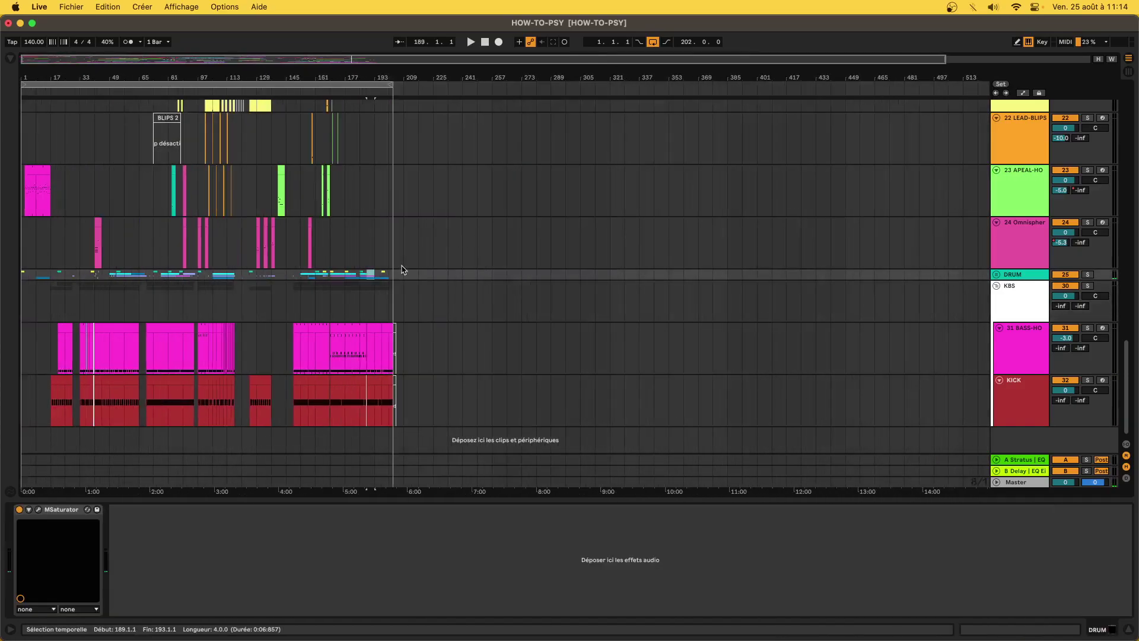
scroll(255, 220, "up", 2)
scroll(256, 219, "down", 2)
left_click(51, 357)
left_click_drag(51, 356, 32, 357)
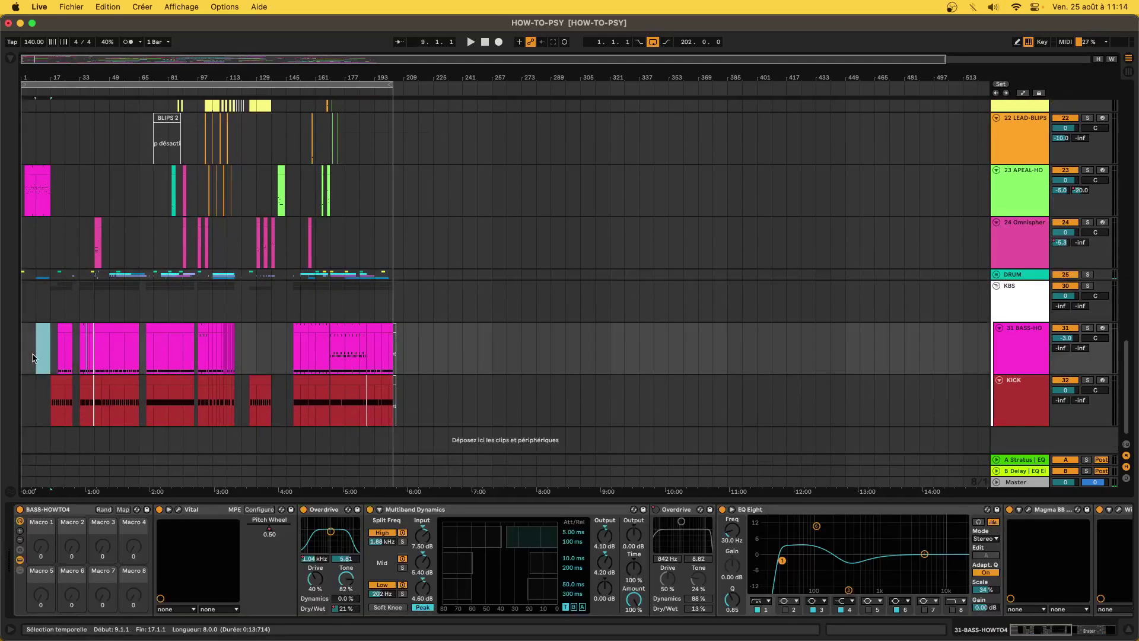
left_click(49, 292)
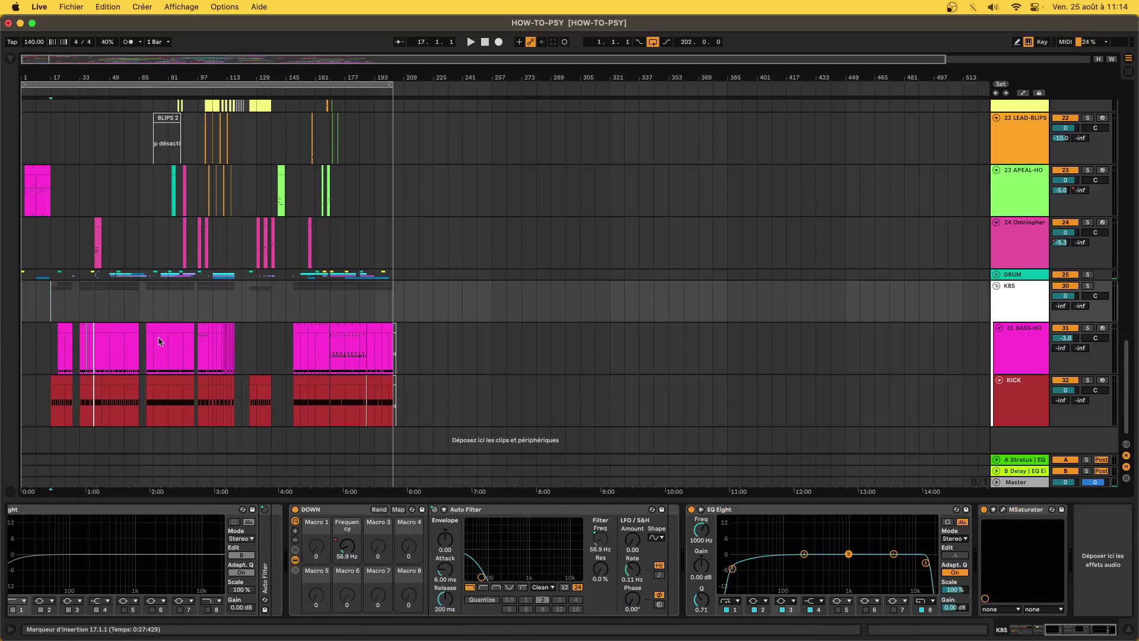
scroll(350, 400, "up", 3)
scroll(350, 403, "down", 3)
mouse_move(532, 639)
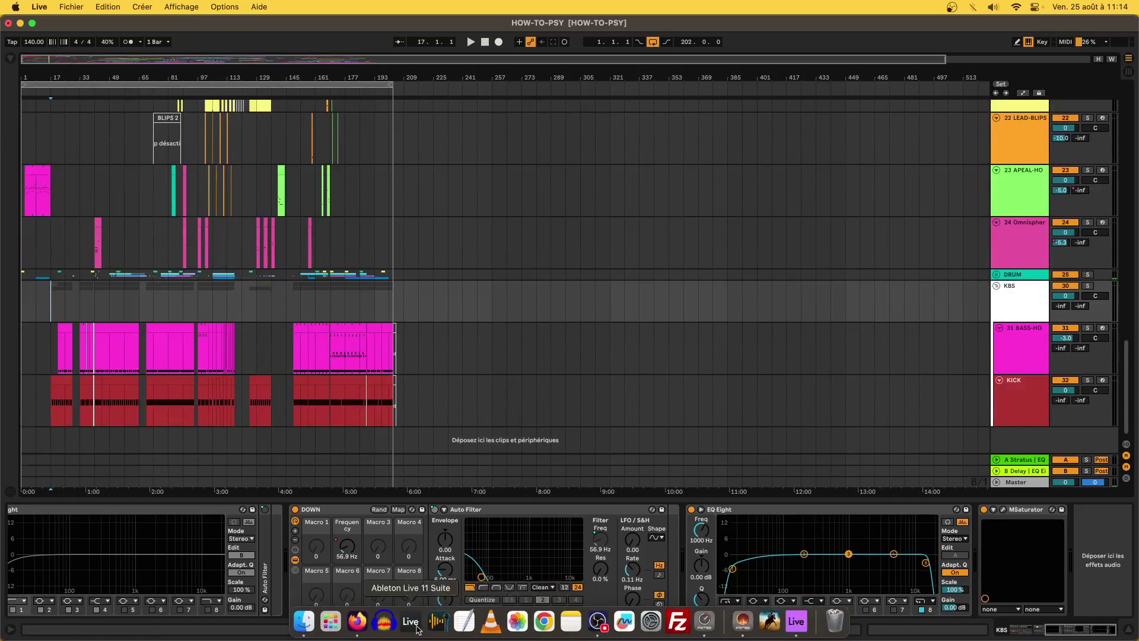